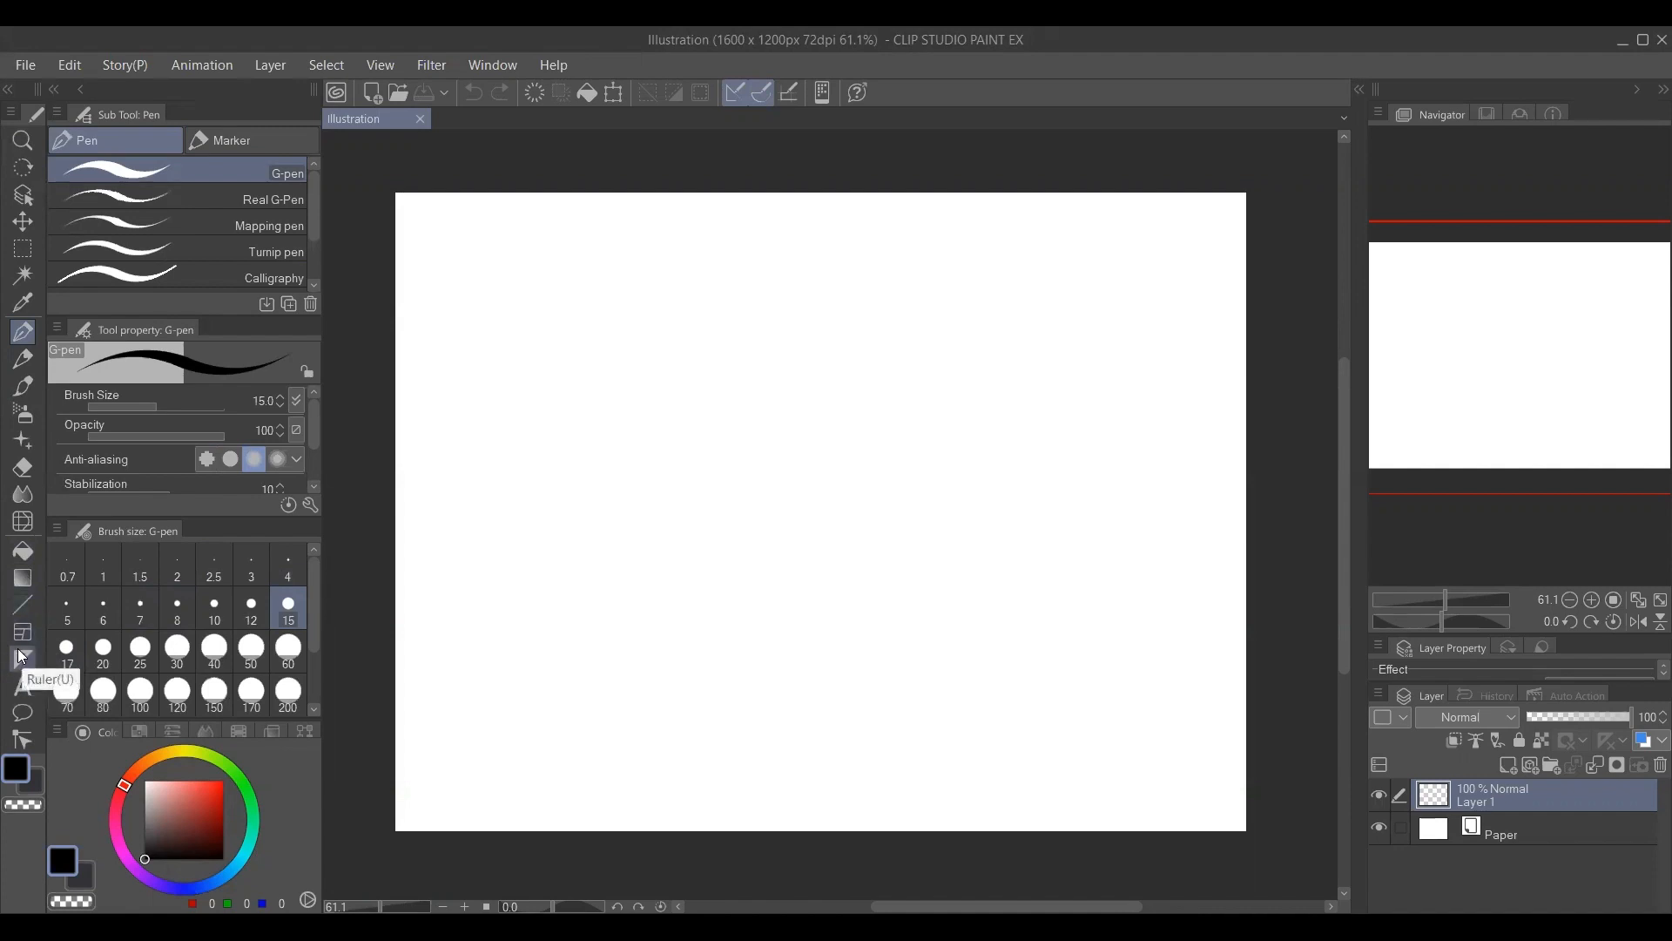
Create a one-point perspective ruler on Layer 1 with its vanishing point near the canvas's upper edge, right of center.
click(22, 658)
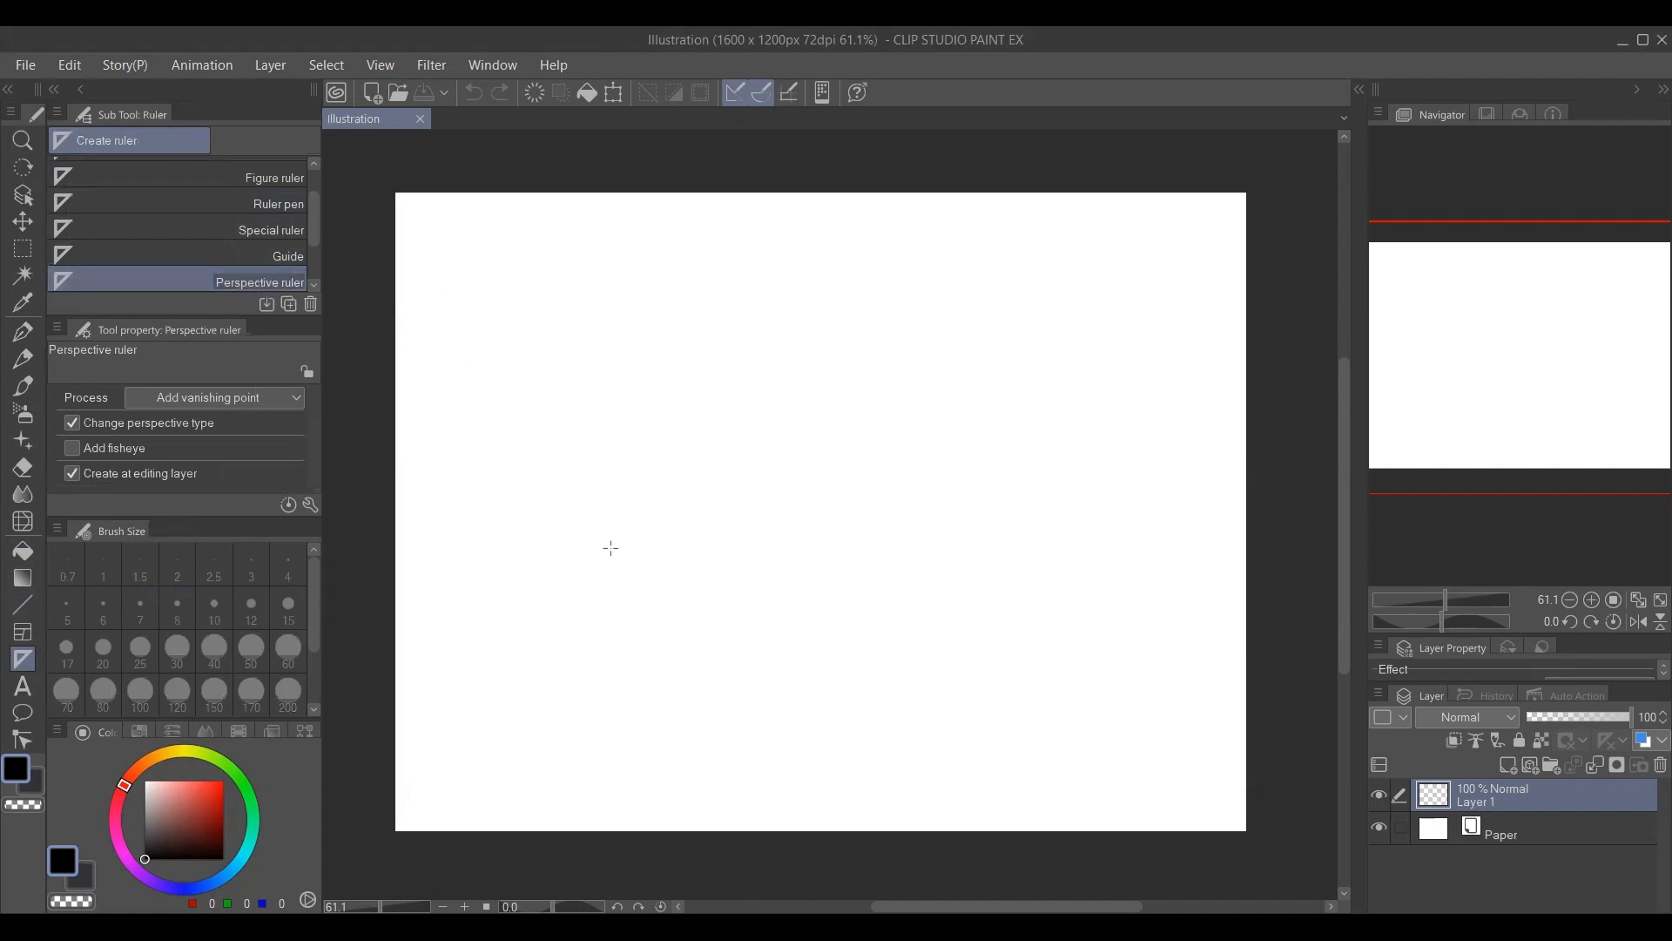
drag(508, 638, 903, 279)
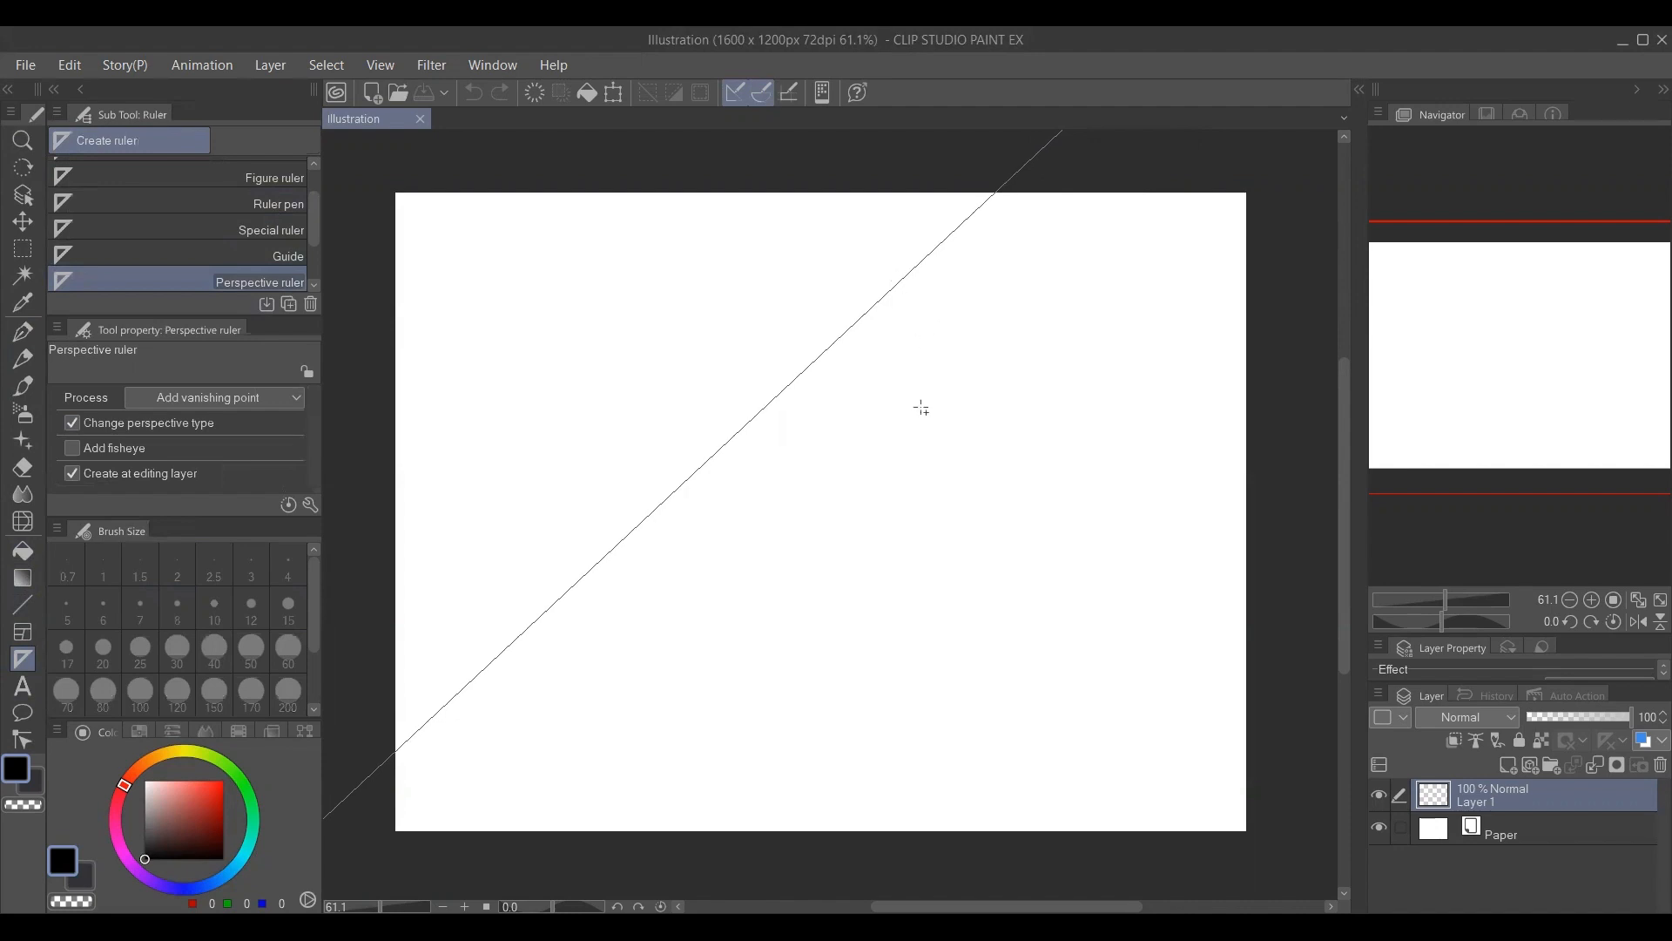
drag(1003, 709, 916, 309)
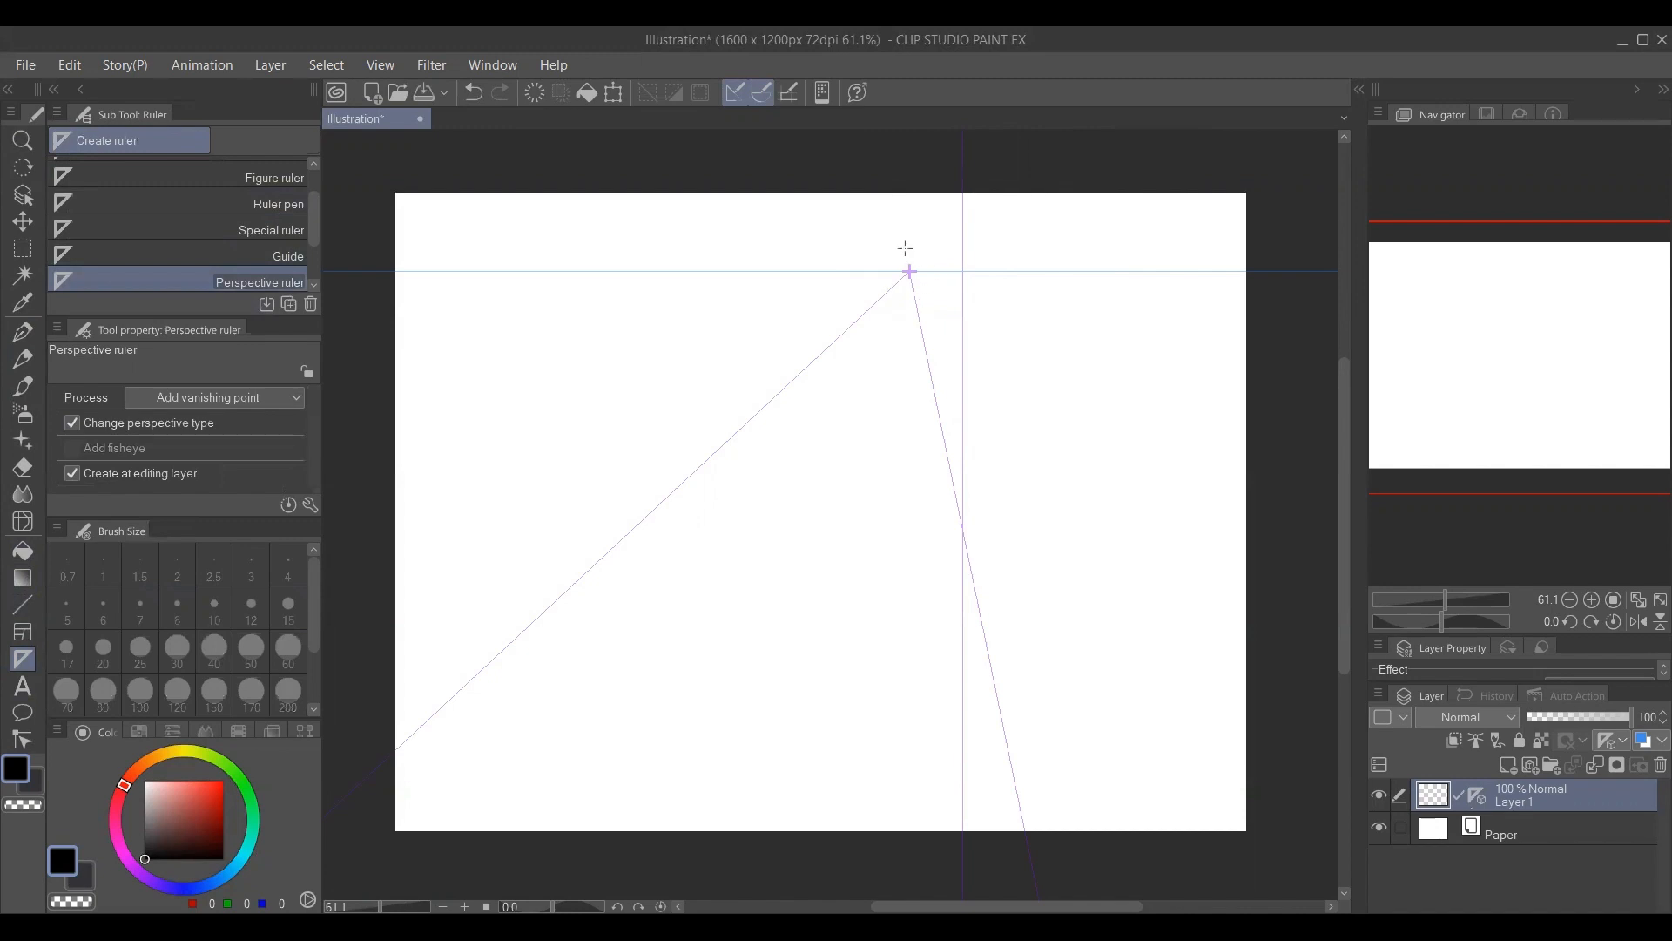
scroll(1002, 286, up, 2)
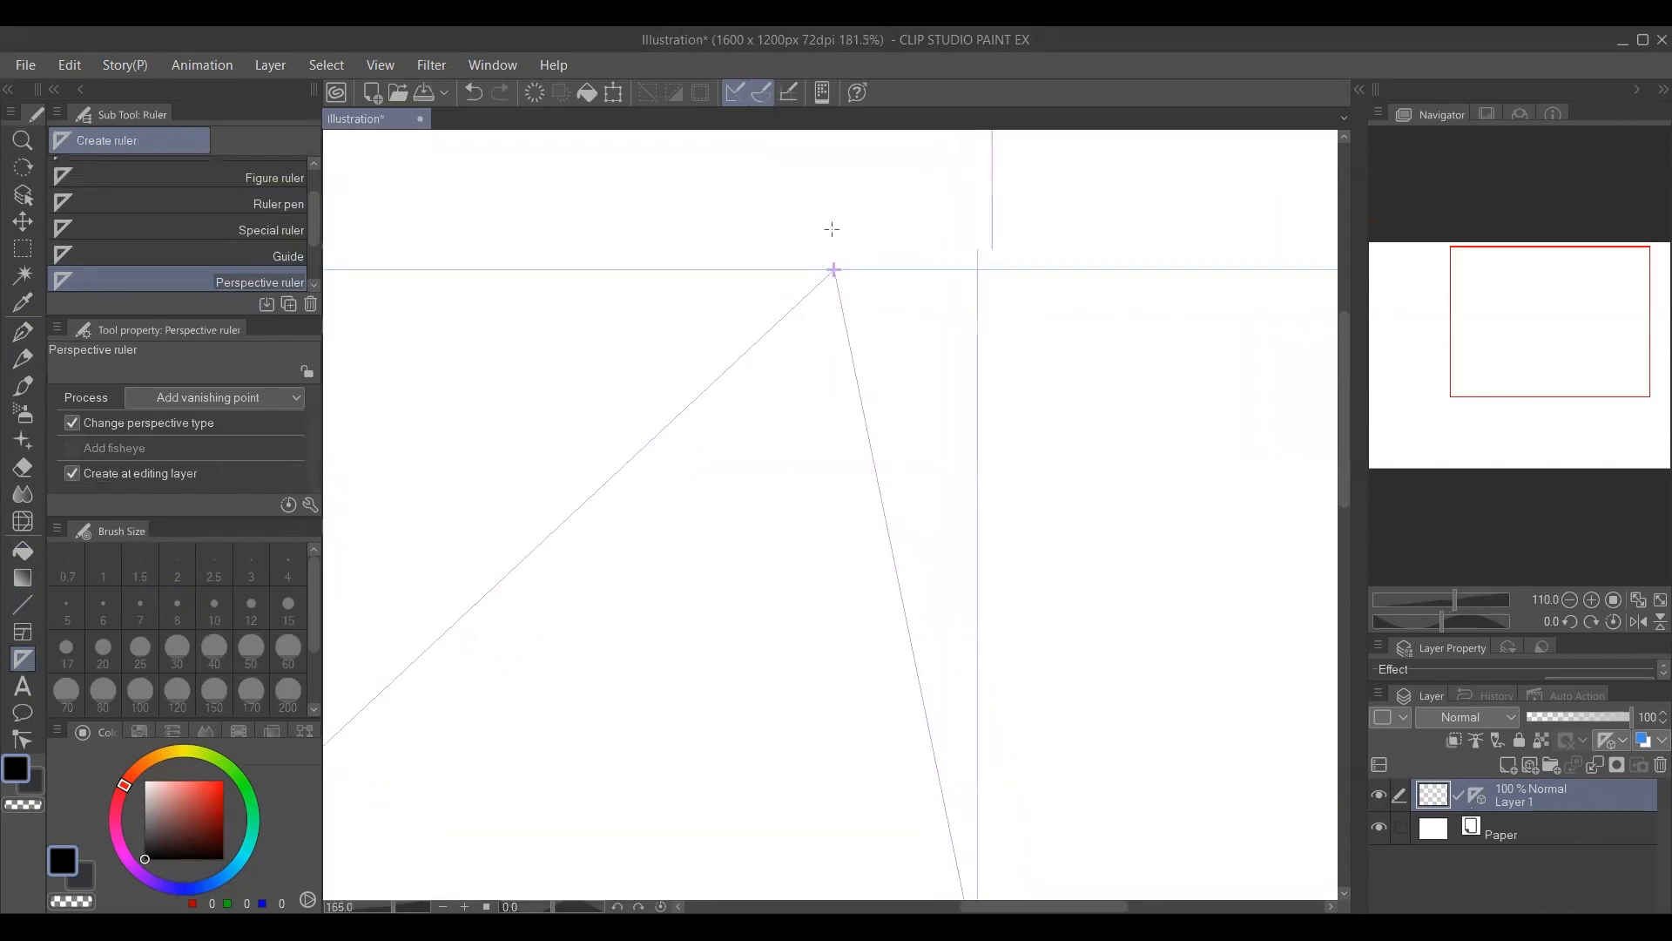
scroll(845, 258, down, 2)
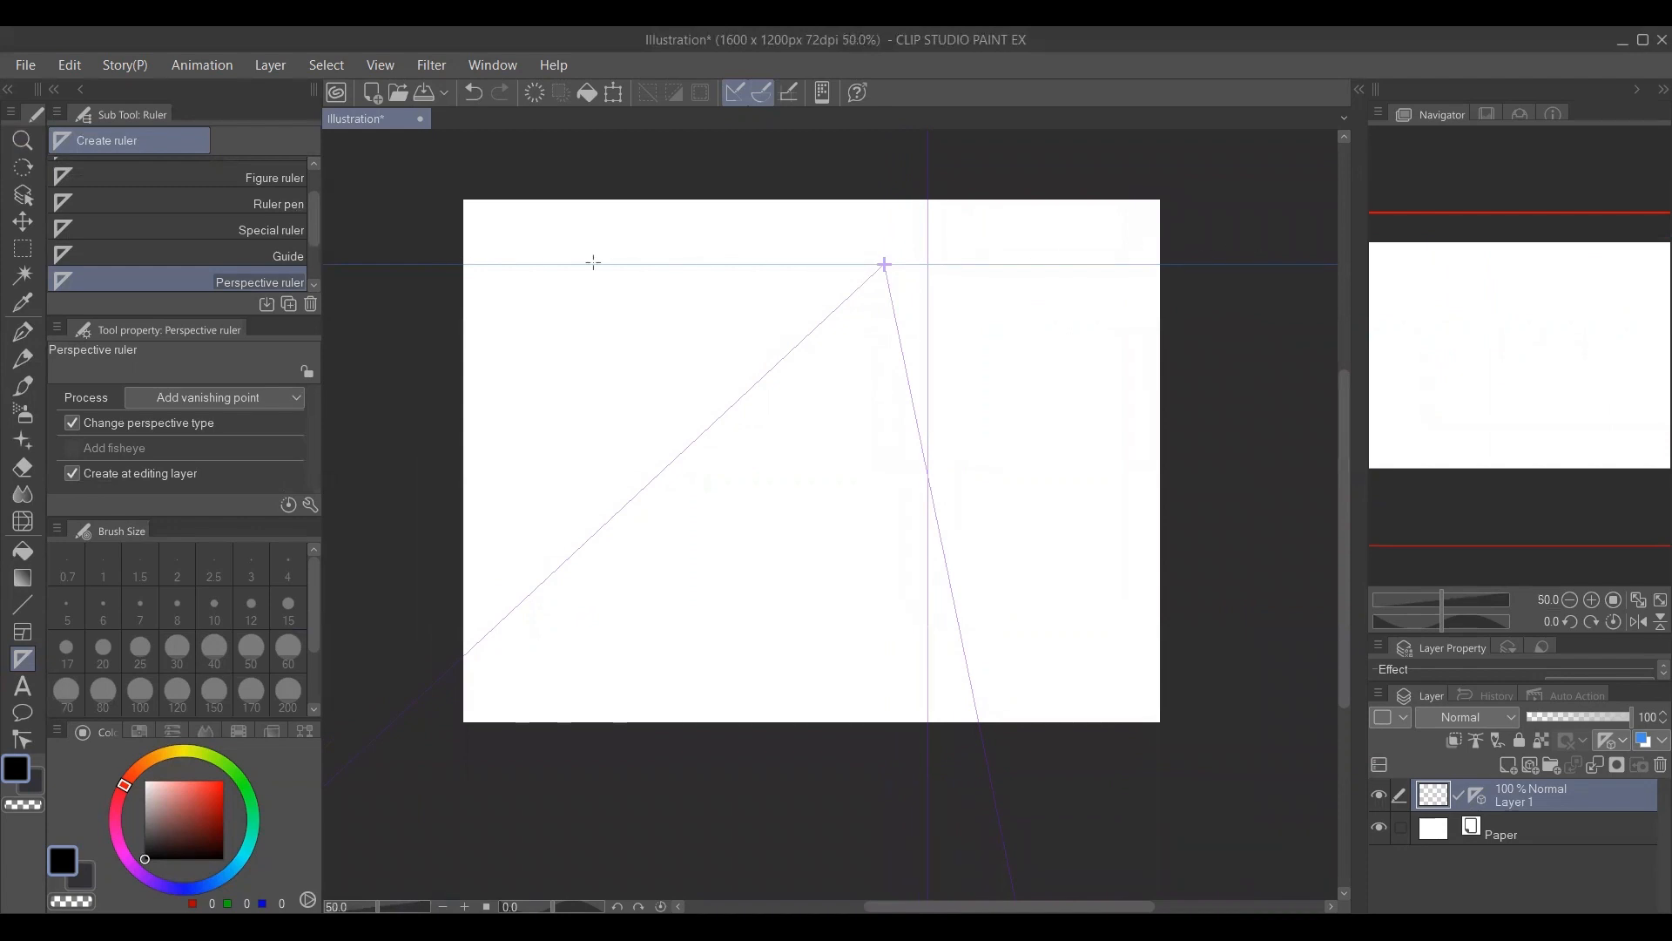
scroll(897, 301, up, 1)
Switch to the G-pen and set its brush size to 12.5.
key(p)
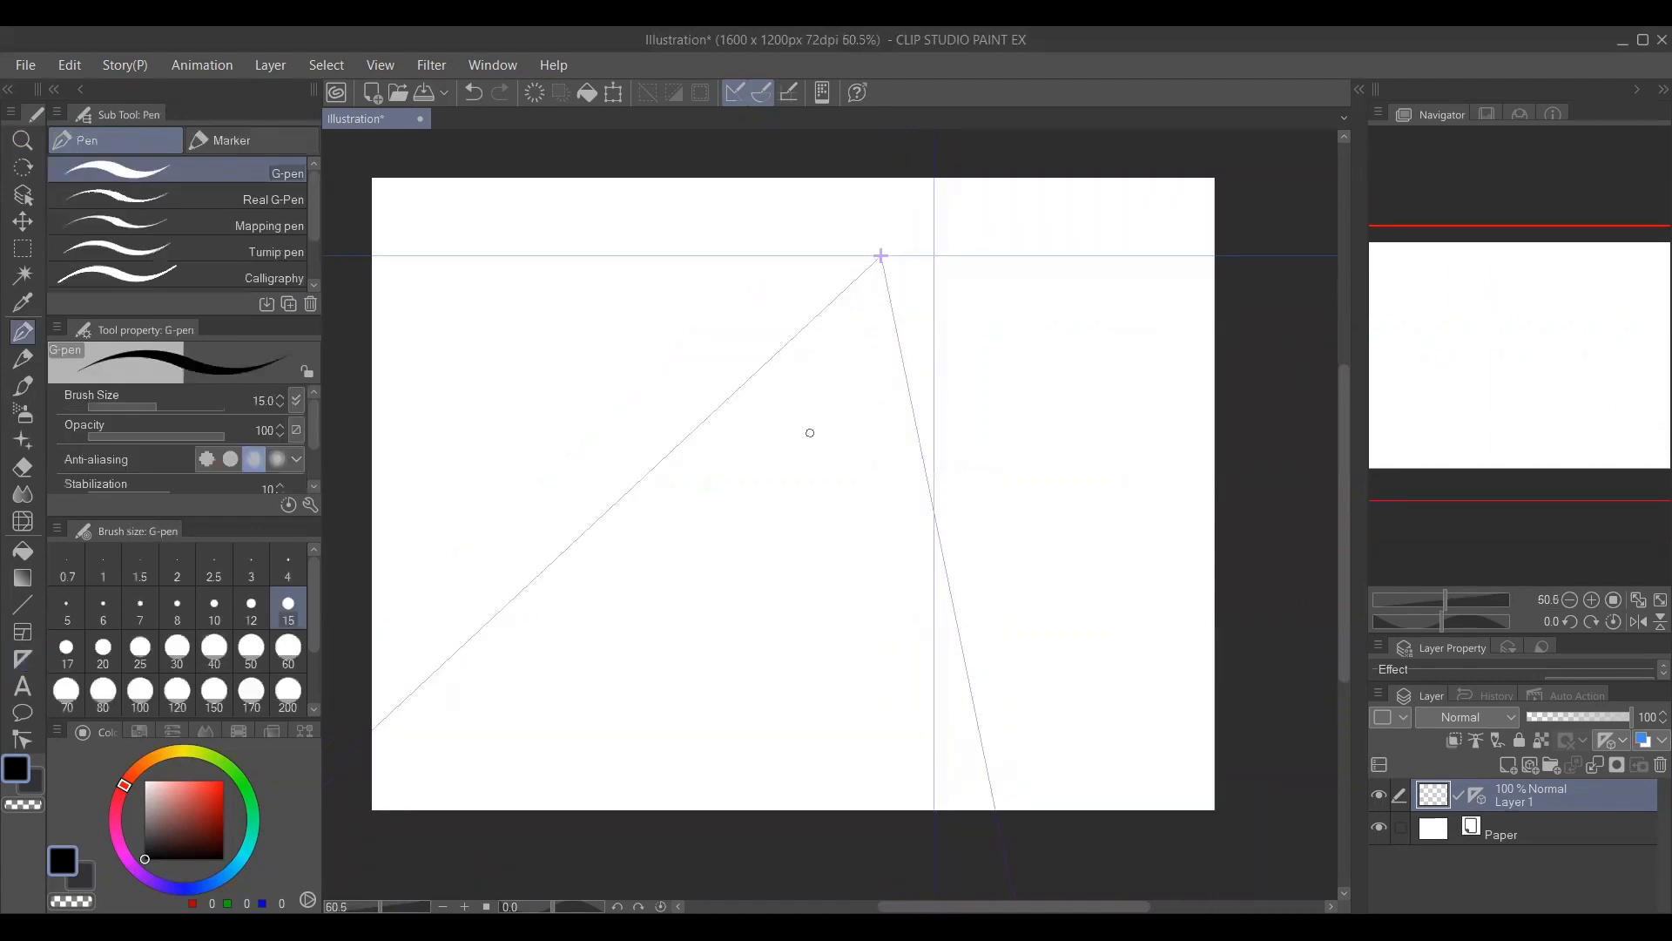
key(bracketleft)
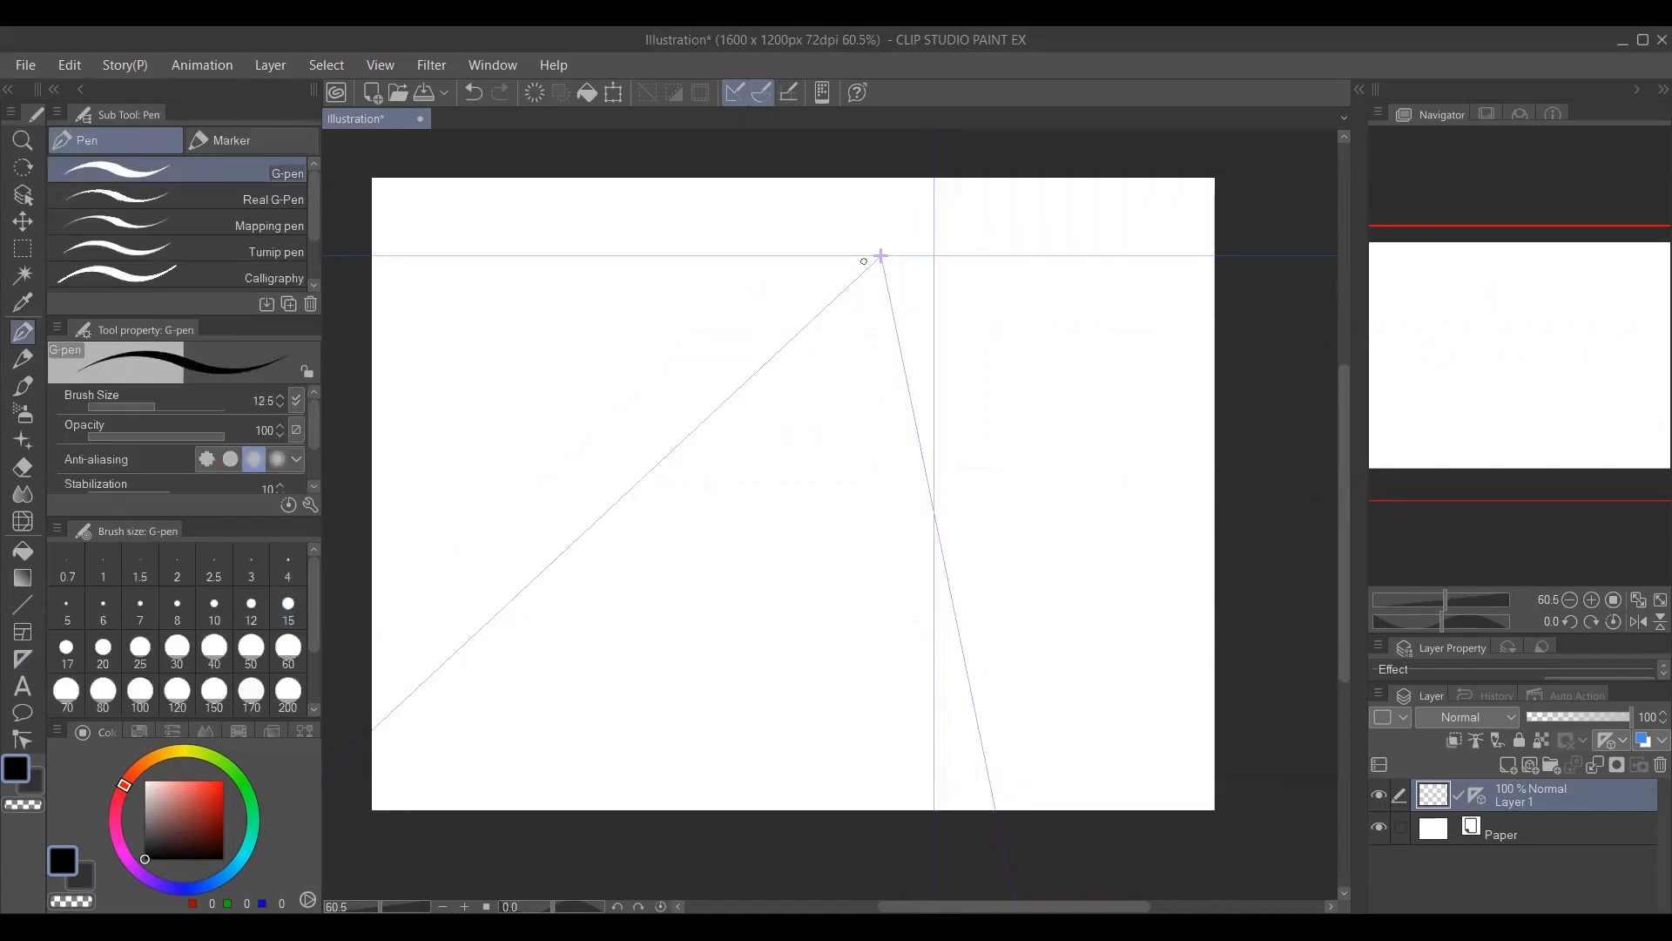
Test how pen strokes snap to the perspective ruler with a few long diagonal lines and undo them.
mouse_move(867, 265)
mouse_down()
mouse_move(441, 656)
mouse_move(462, 688)
mouse_up()
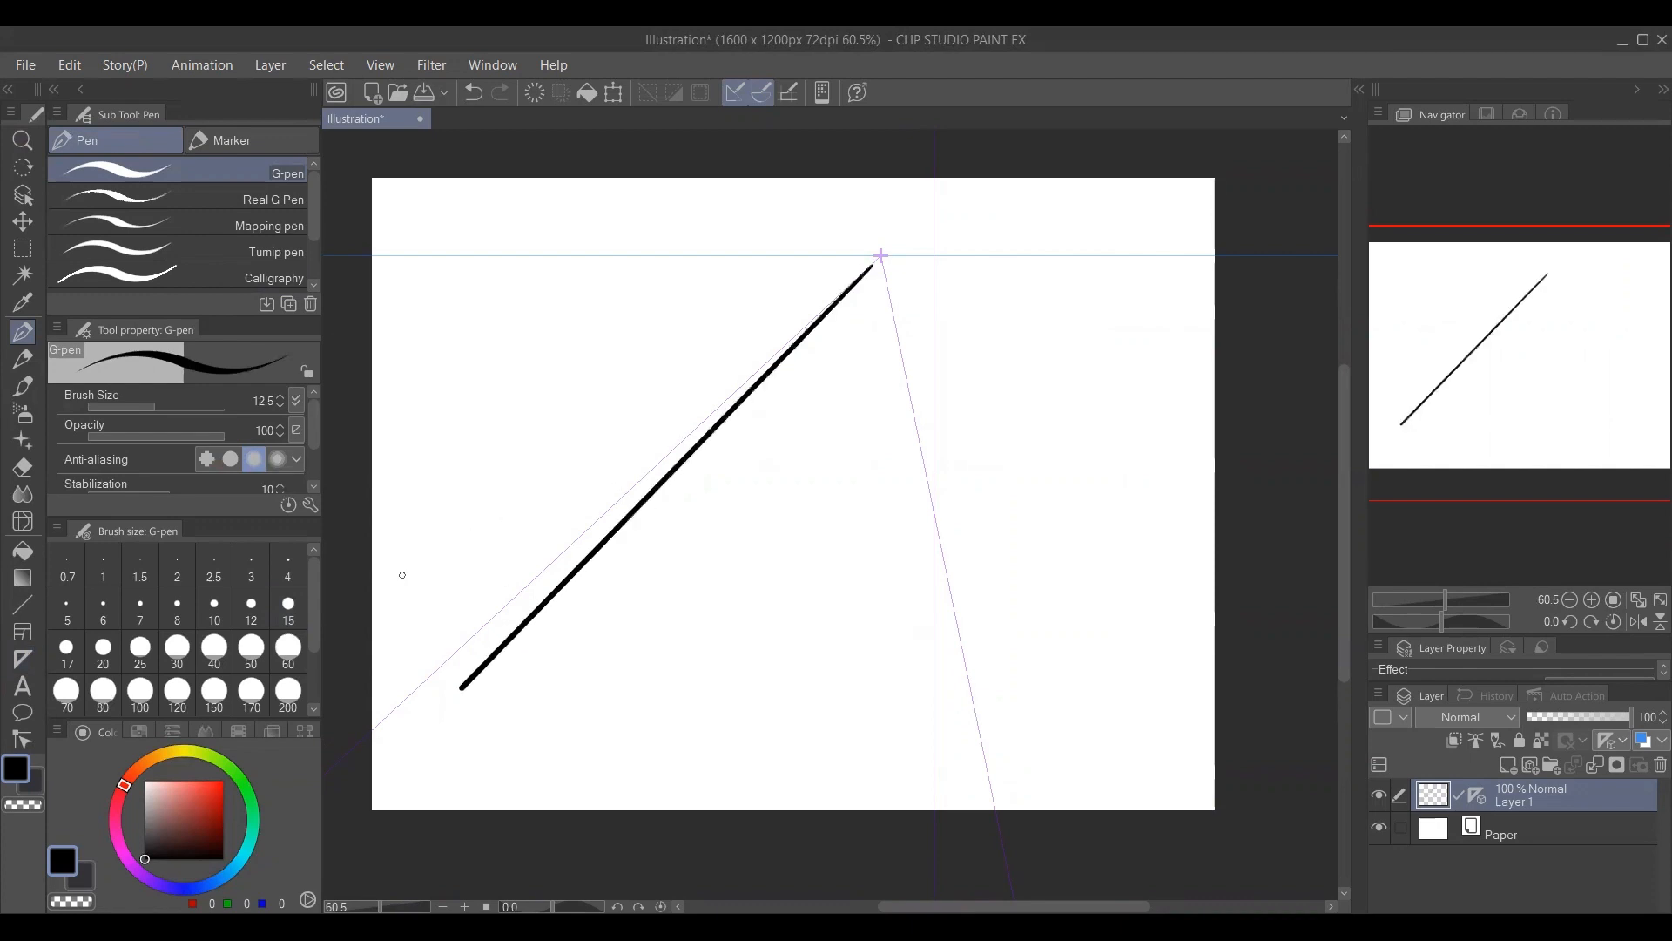
drag(383, 585, 780, 324)
mouse_move(464, 372)
mouse_down()
mouse_move(819, 274)
mouse_move(759, 571)
mouse_move(753, 745)
mouse_up()
key(ctrl+z)
key(ctrl+z)
key(ctrl+z)
key(ctrl+z)
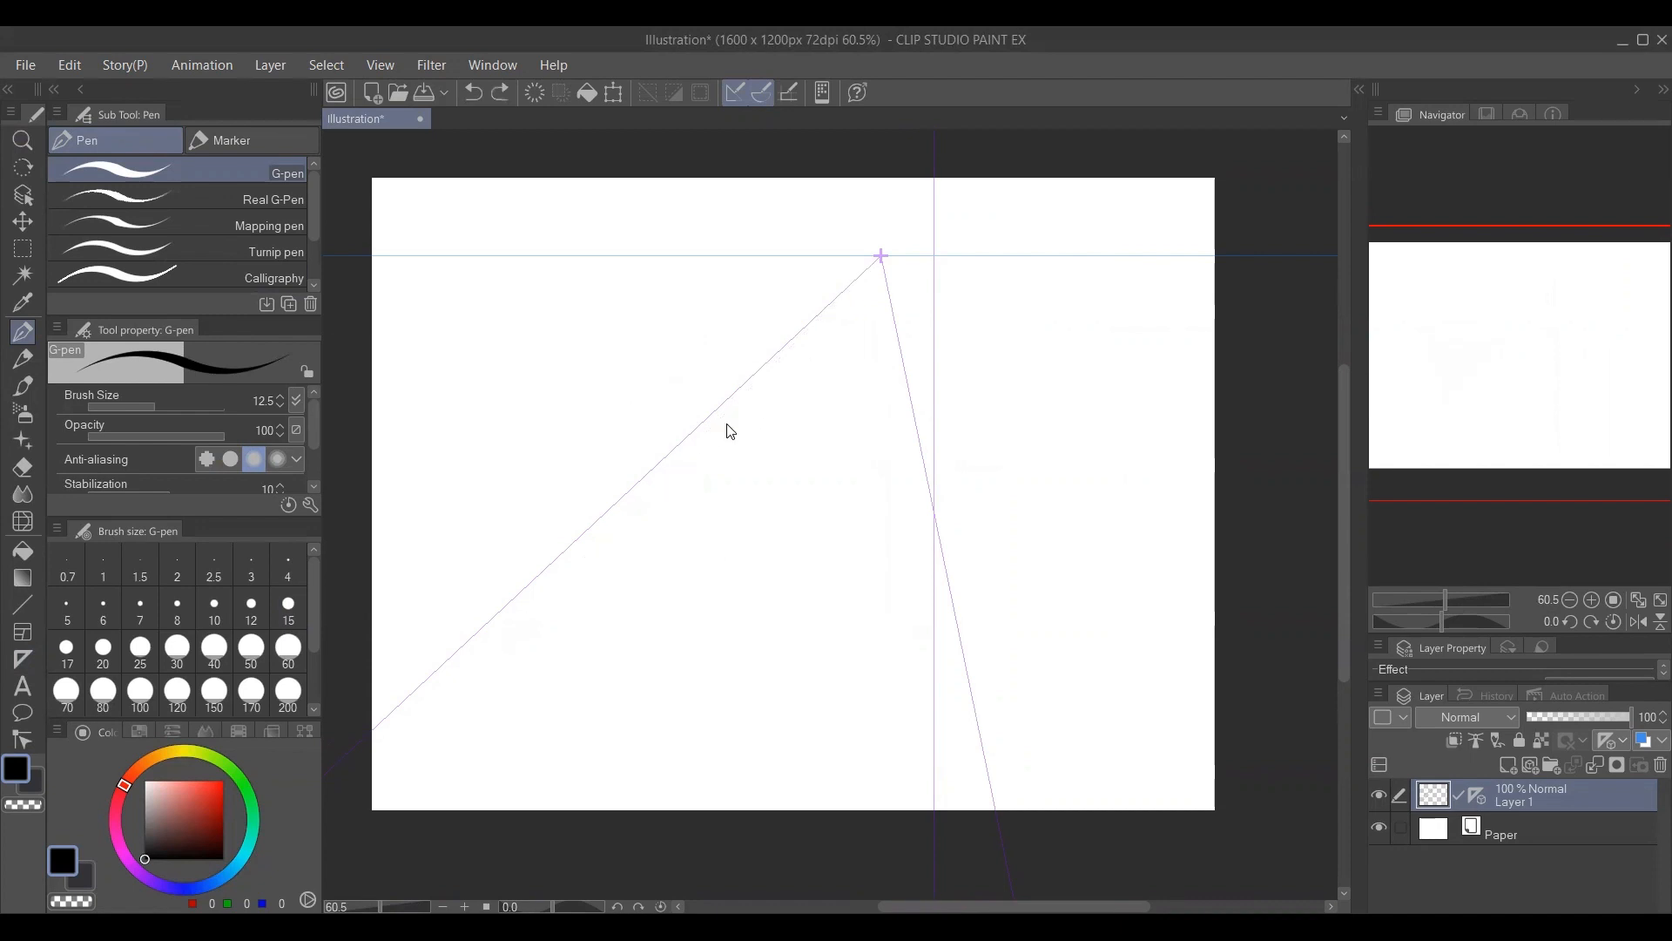
Draw a wide, low box below the vanishing point, with its side edges receding along the one-point ruler.
drag(660, 405, 895, 406)
mouse_move(660, 406)
mouse_down()
mouse_move(660, 490)
mouse_move(903, 469)
mouse_up()
drag(897, 405, 897, 477)
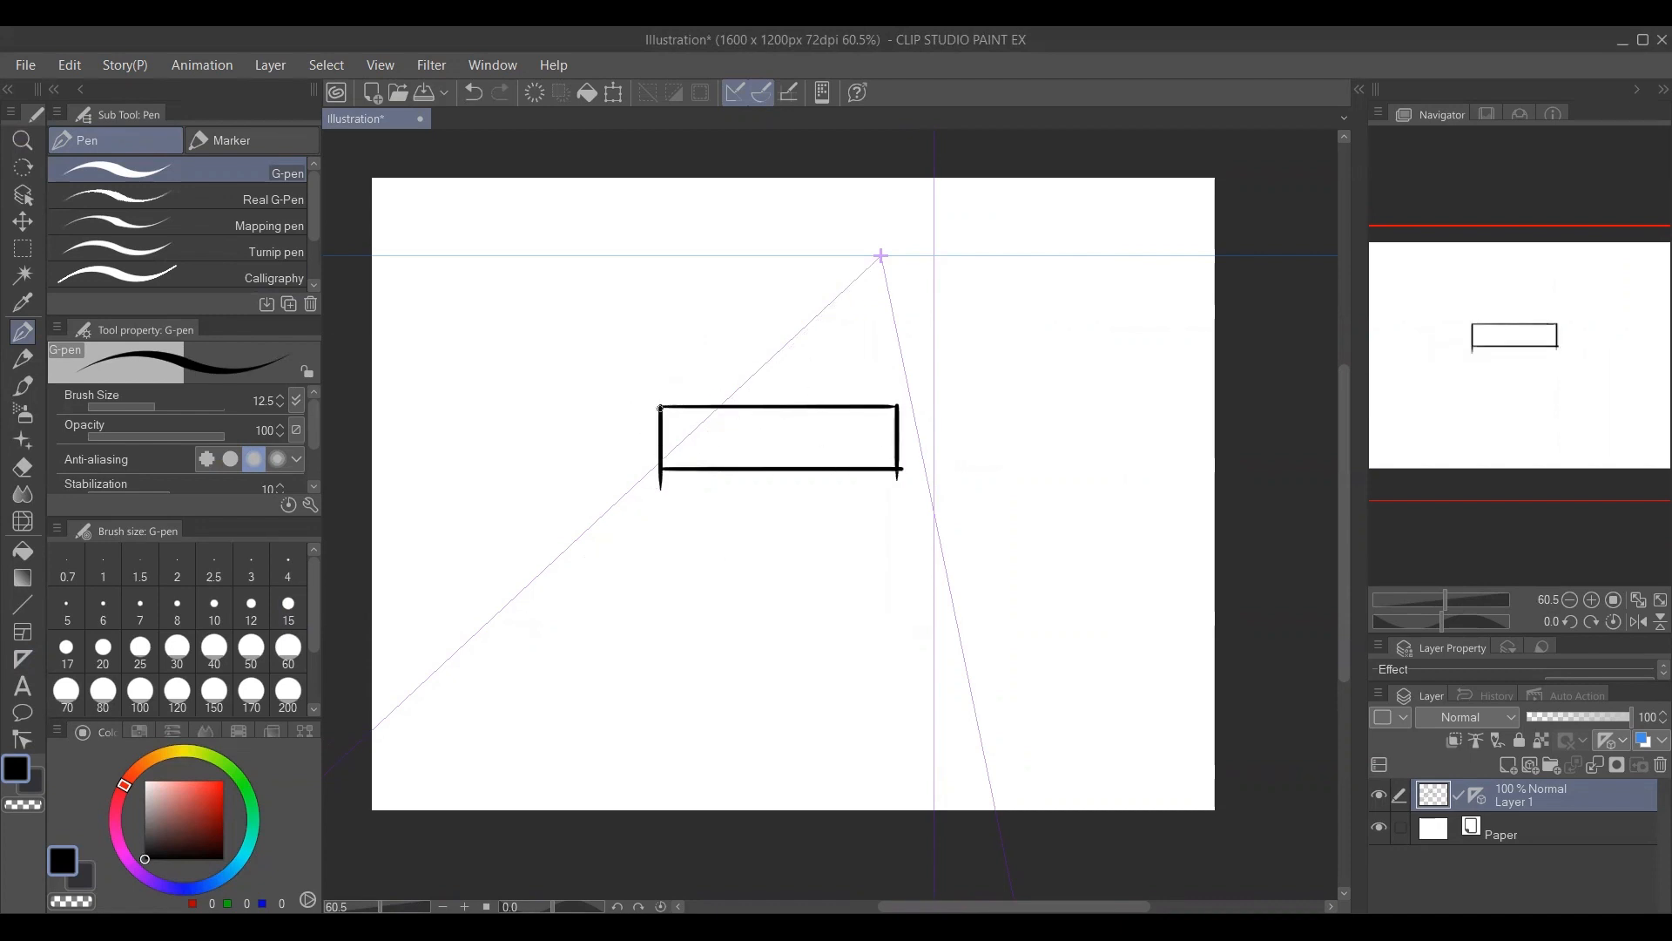
mouse_move(660, 406)
mouse_down()
mouse_move(774, 306)
mouse_move(782, 322)
mouse_move(890, 303)
mouse_move(884, 422)
mouse_move(899, 321)
mouse_up()
key(ctrl+z)
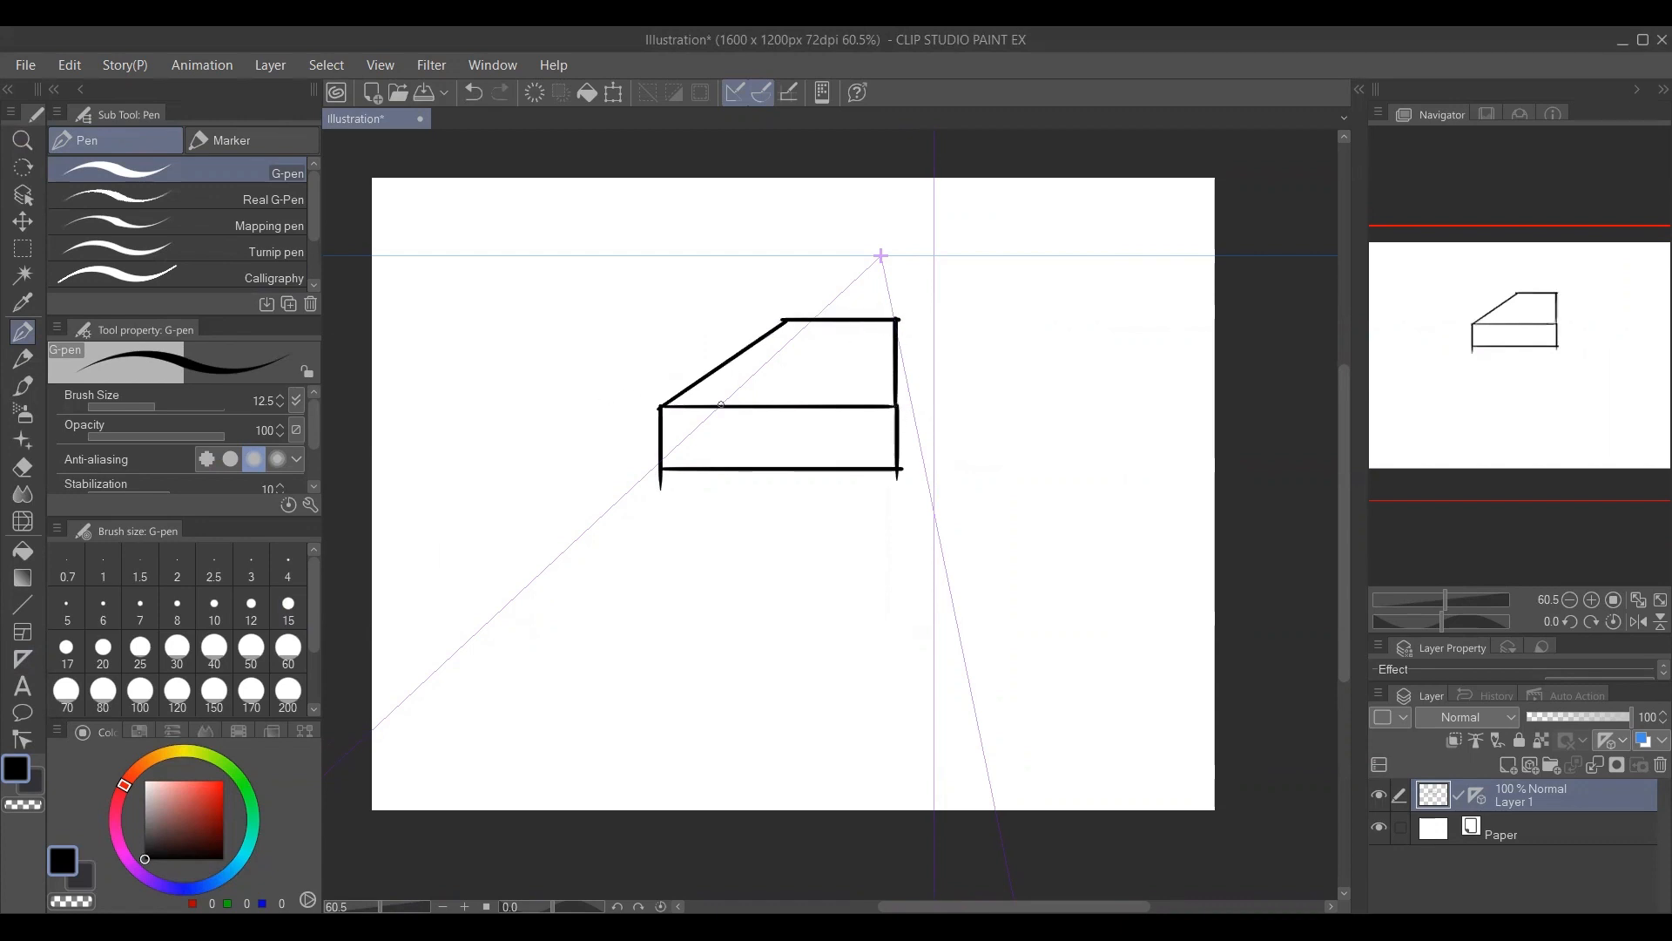
mouse_move(662, 467)
mouse_down()
mouse_move(786, 347)
mouse_move(897, 347)
mouse_up()
Draw a tall, narrow see-through box on the canvas's left side, with its depth edges receding to the vanishing point.
mouse_move(425, 351)
mouse_down()
mouse_move(534, 350)
mouse_move(540, 533)
mouse_up()
drag(428, 351, 427, 540)
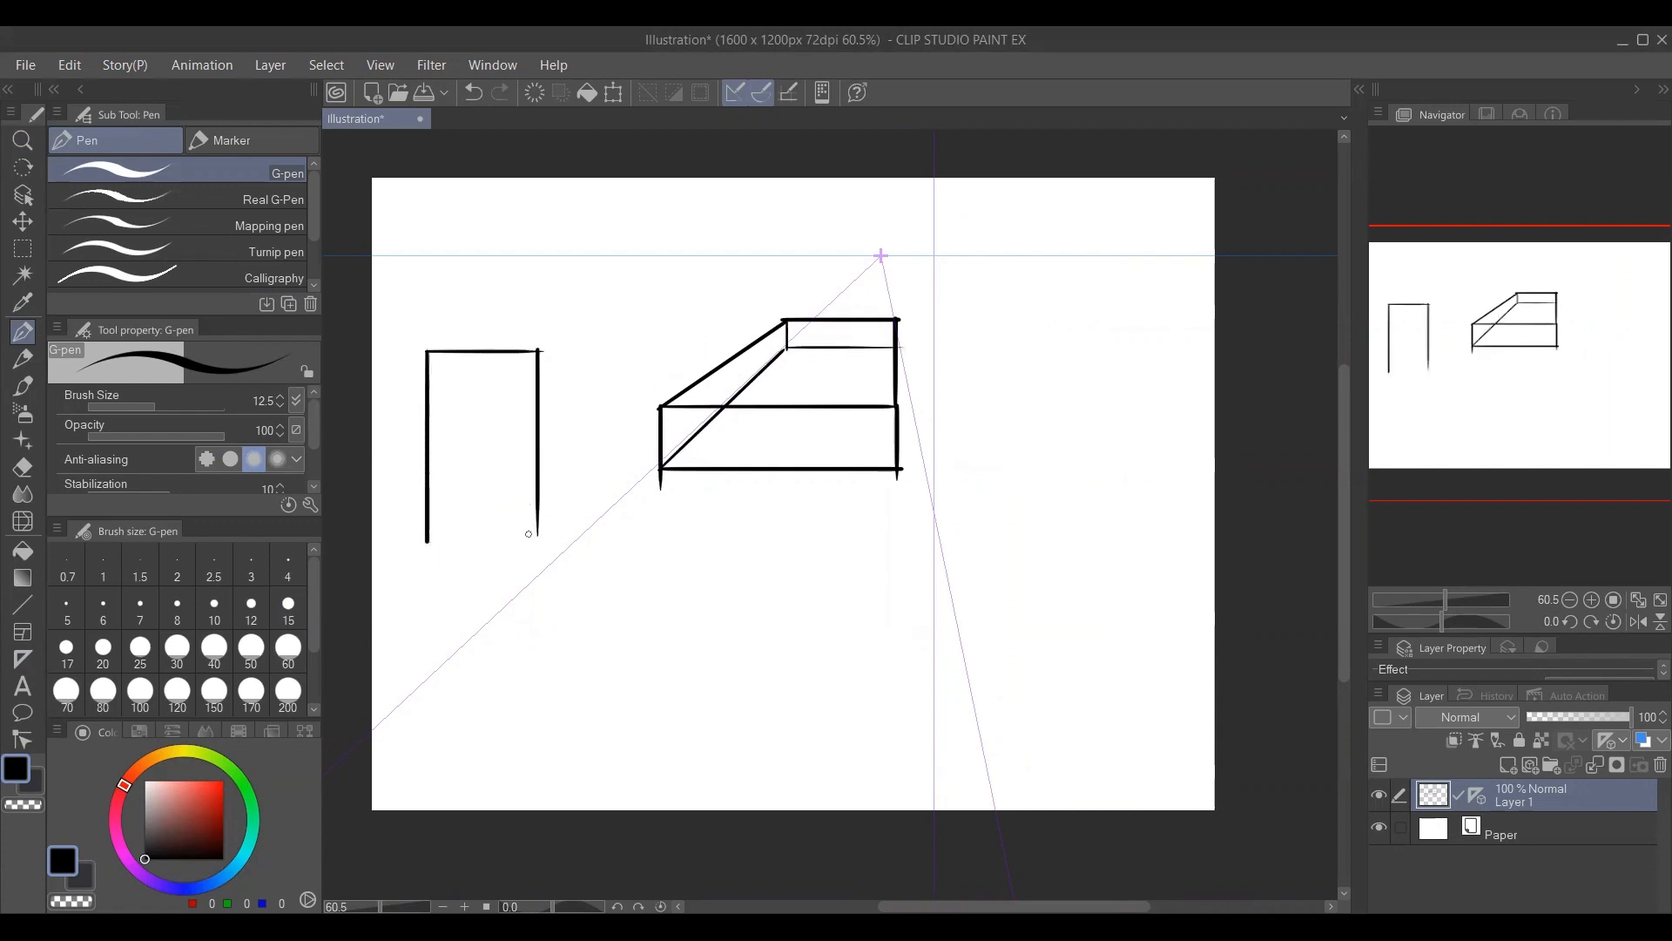
drag(539, 536, 409, 538)
drag(538, 351, 713, 304)
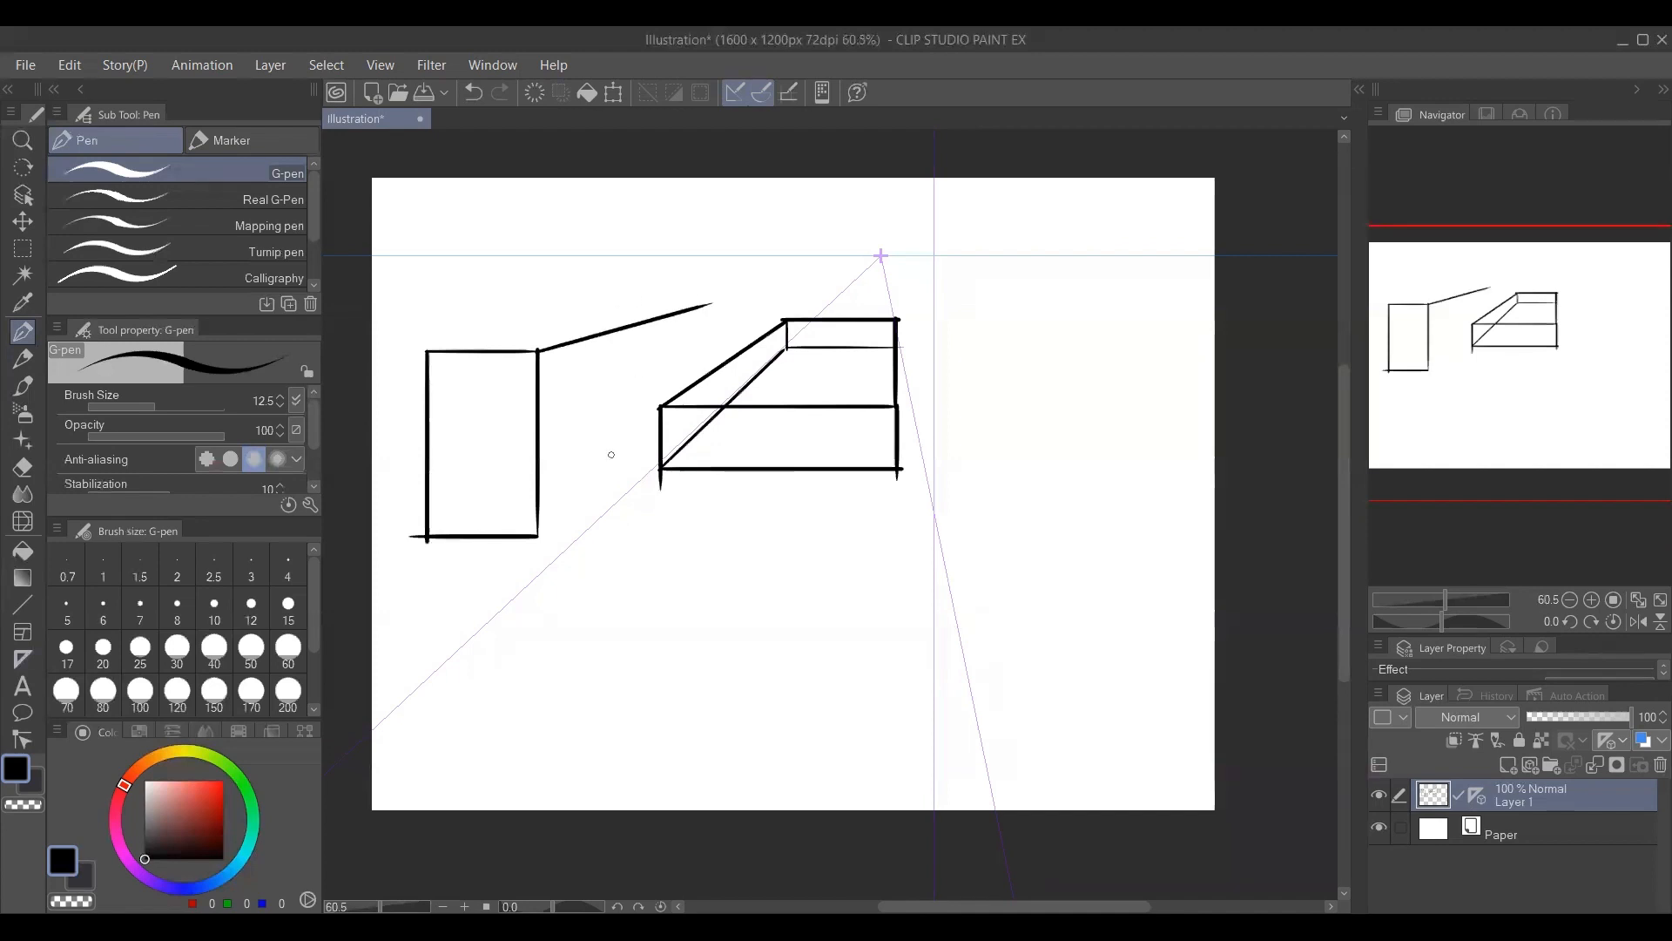
drag(540, 537, 669, 433)
mouse_move(705, 305)
mouse_down()
mouse_move(713, 397)
mouse_move(670, 423)
mouse_up()
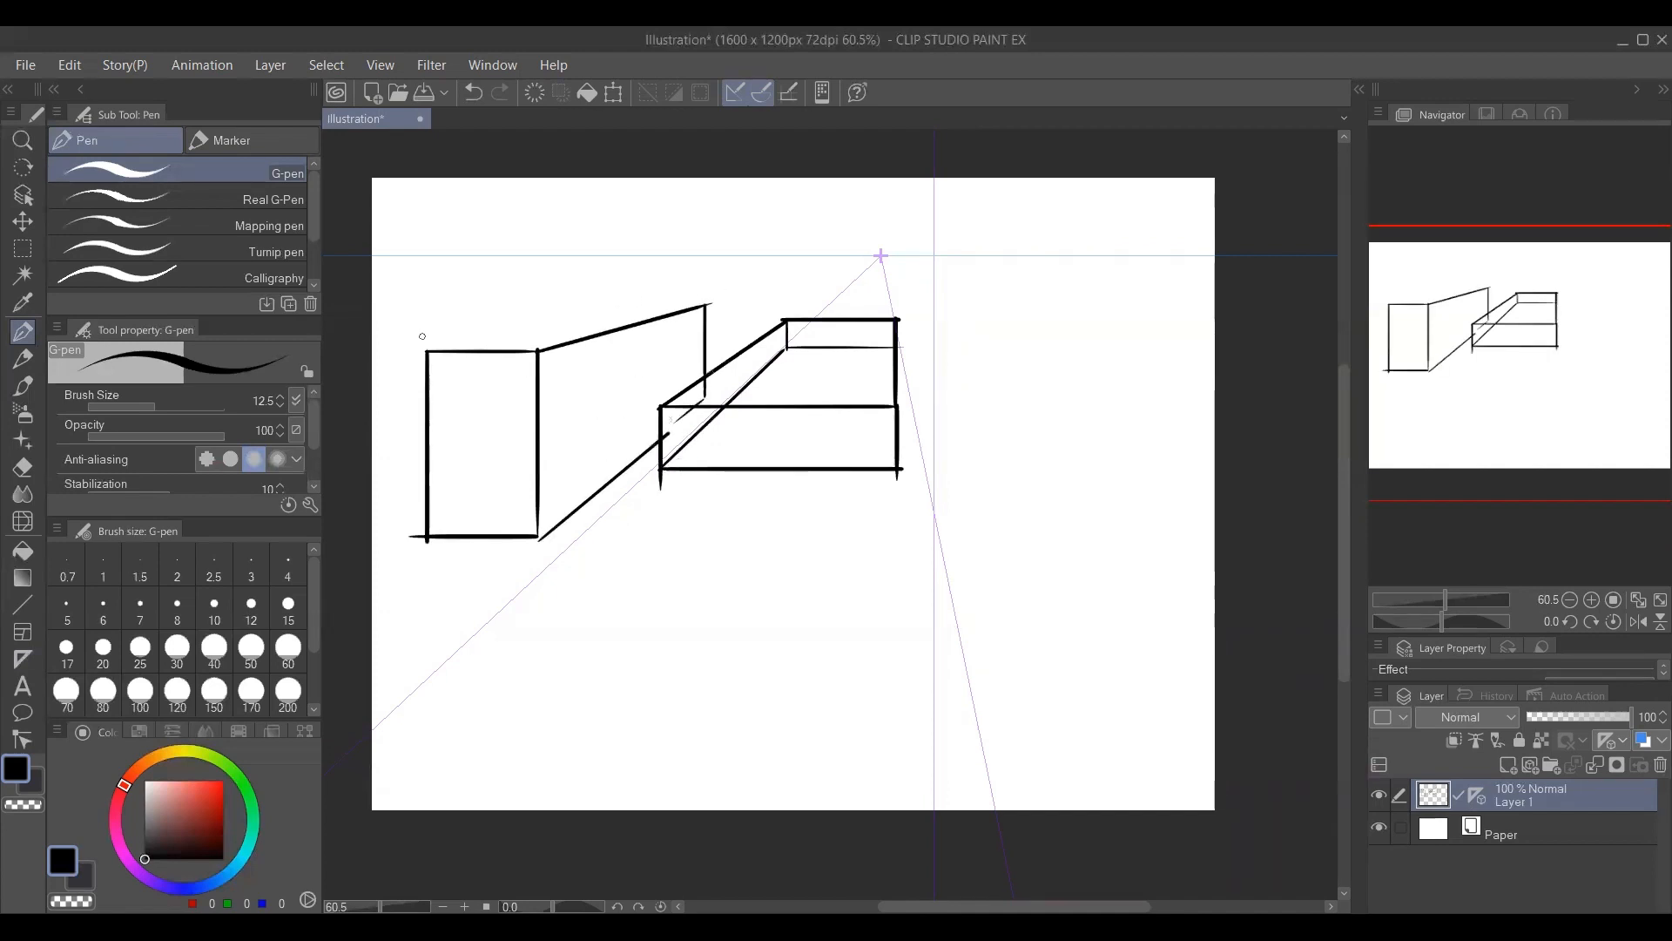
mouse_move(429, 351)
mouse_down()
mouse_move(620, 294)
mouse_move(708, 308)
mouse_move(643, 368)
mouse_move(648, 402)
mouse_up()
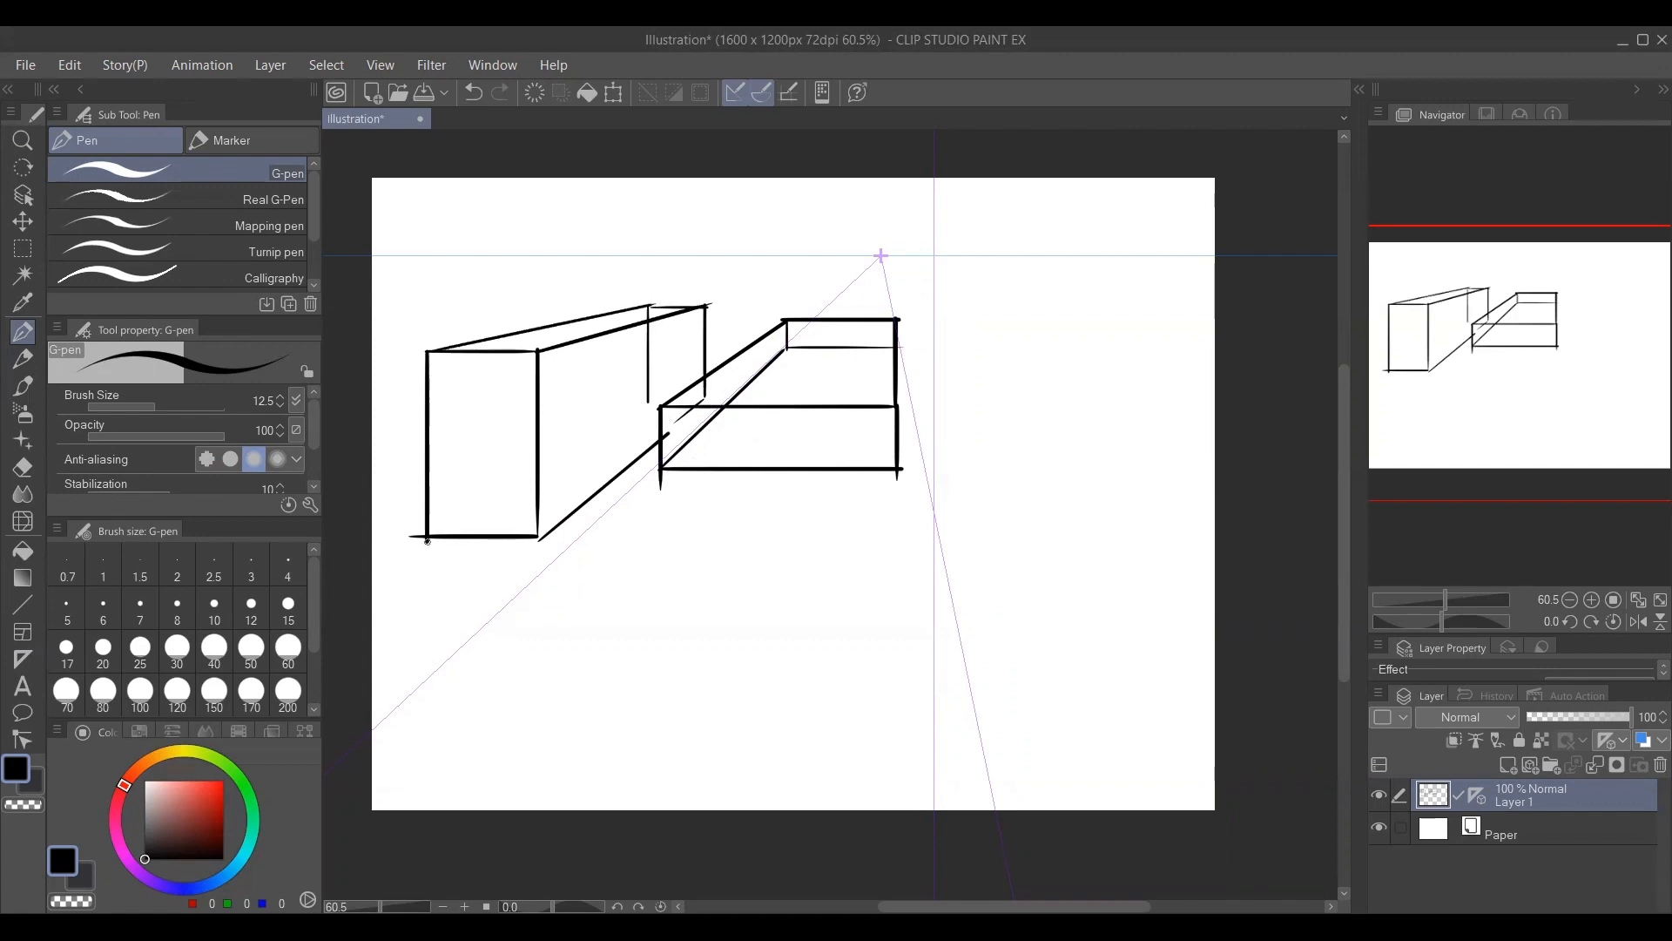
mouse_move(430, 535)
mouse_down()
mouse_move(655, 417)
mouse_move(648, 402)
mouse_move(708, 401)
mouse_up()
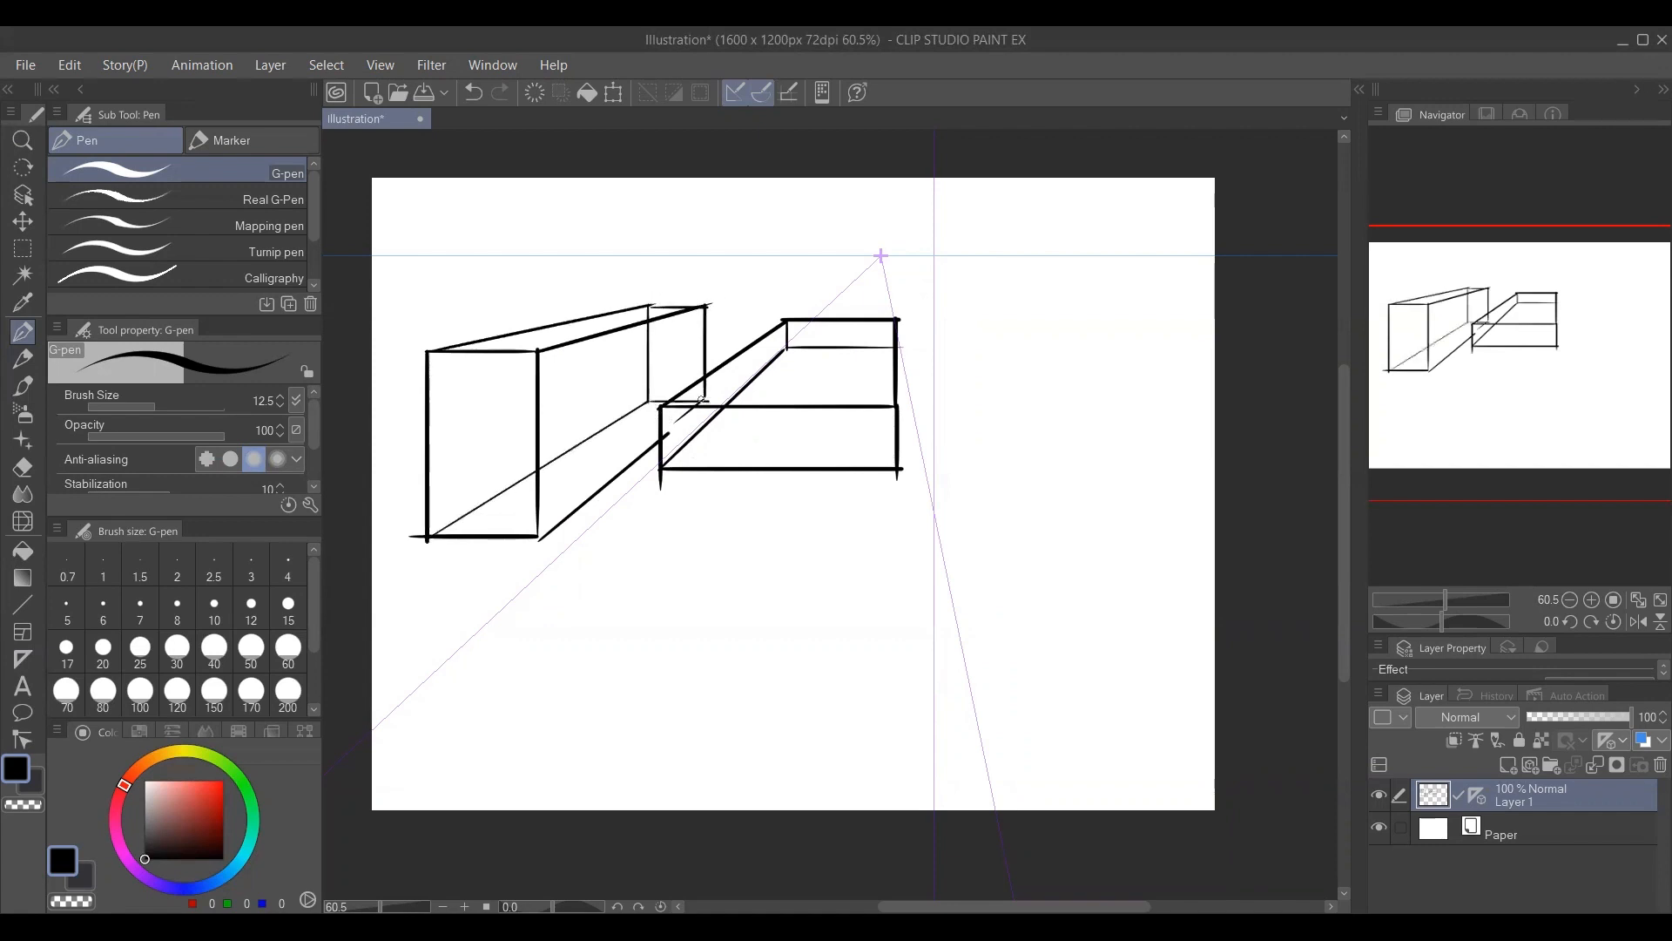
Draw a large box running off the canvas's right edge, showing its top, left side and front face.
drag(952, 338, 952, 519)
key(ctrl+z)
mouse_move(1099, 529)
mouse_down()
mouse_move(967, 365)
mouse_move(1064, 354)
mouse_move(1176, 411)
mouse_move(1237, 470)
mouse_up()
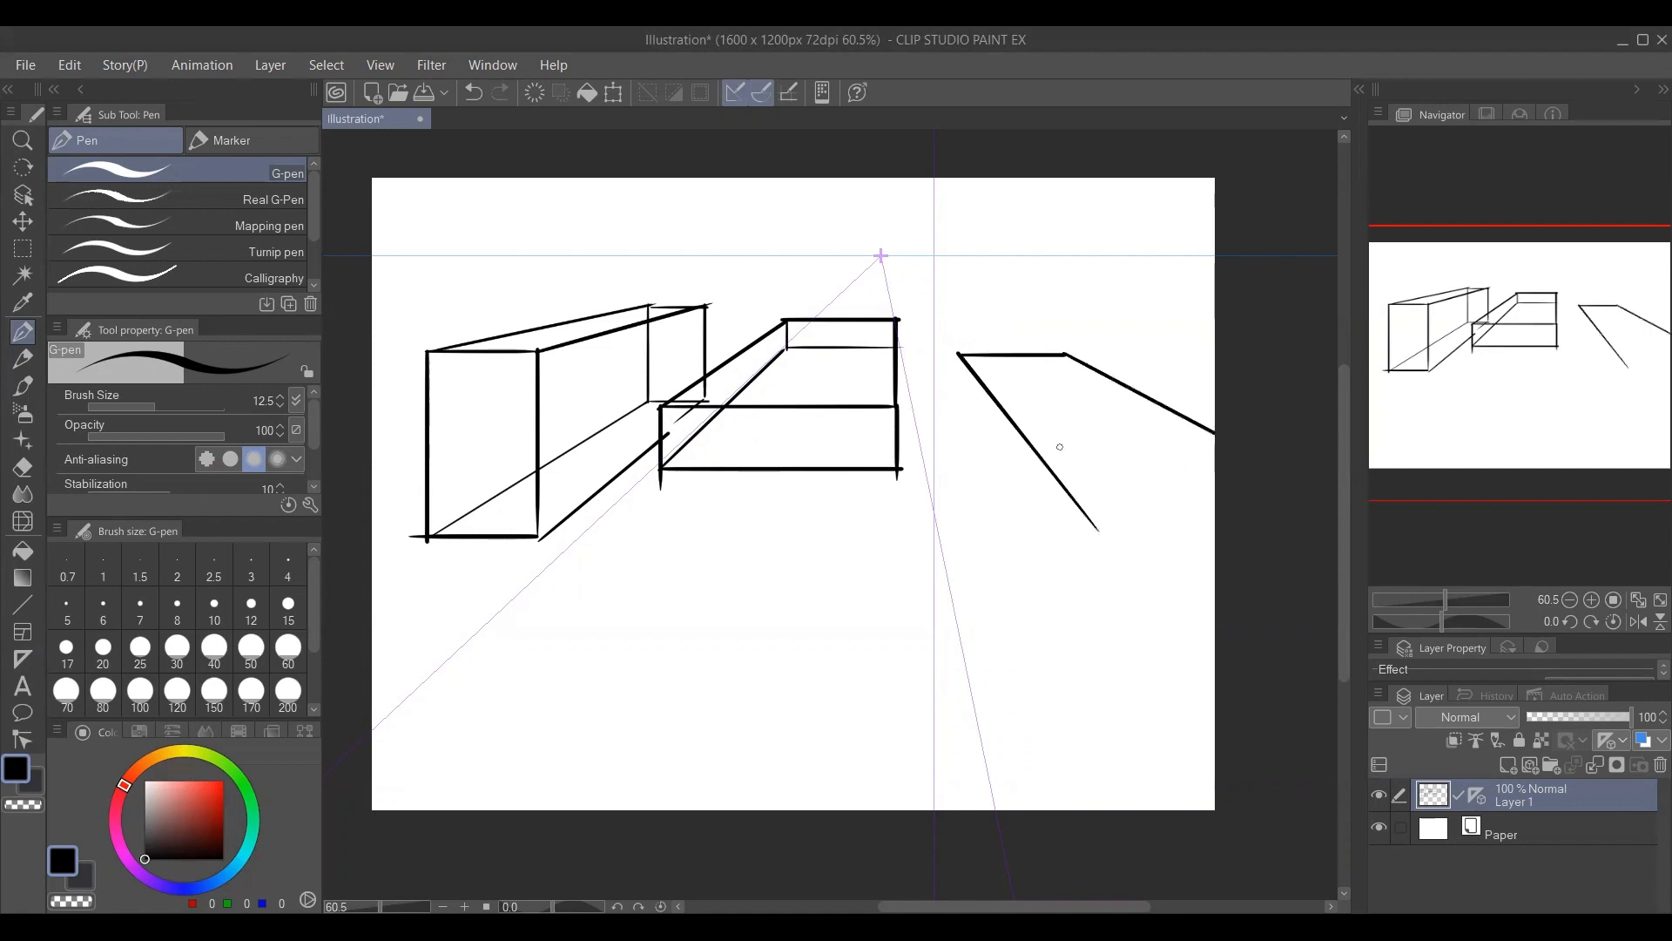
drag(1041, 458, 1219, 436)
mouse_move(958, 356)
mouse_down()
mouse_move(966, 506)
mouse_move(1026, 690)
mouse_up()
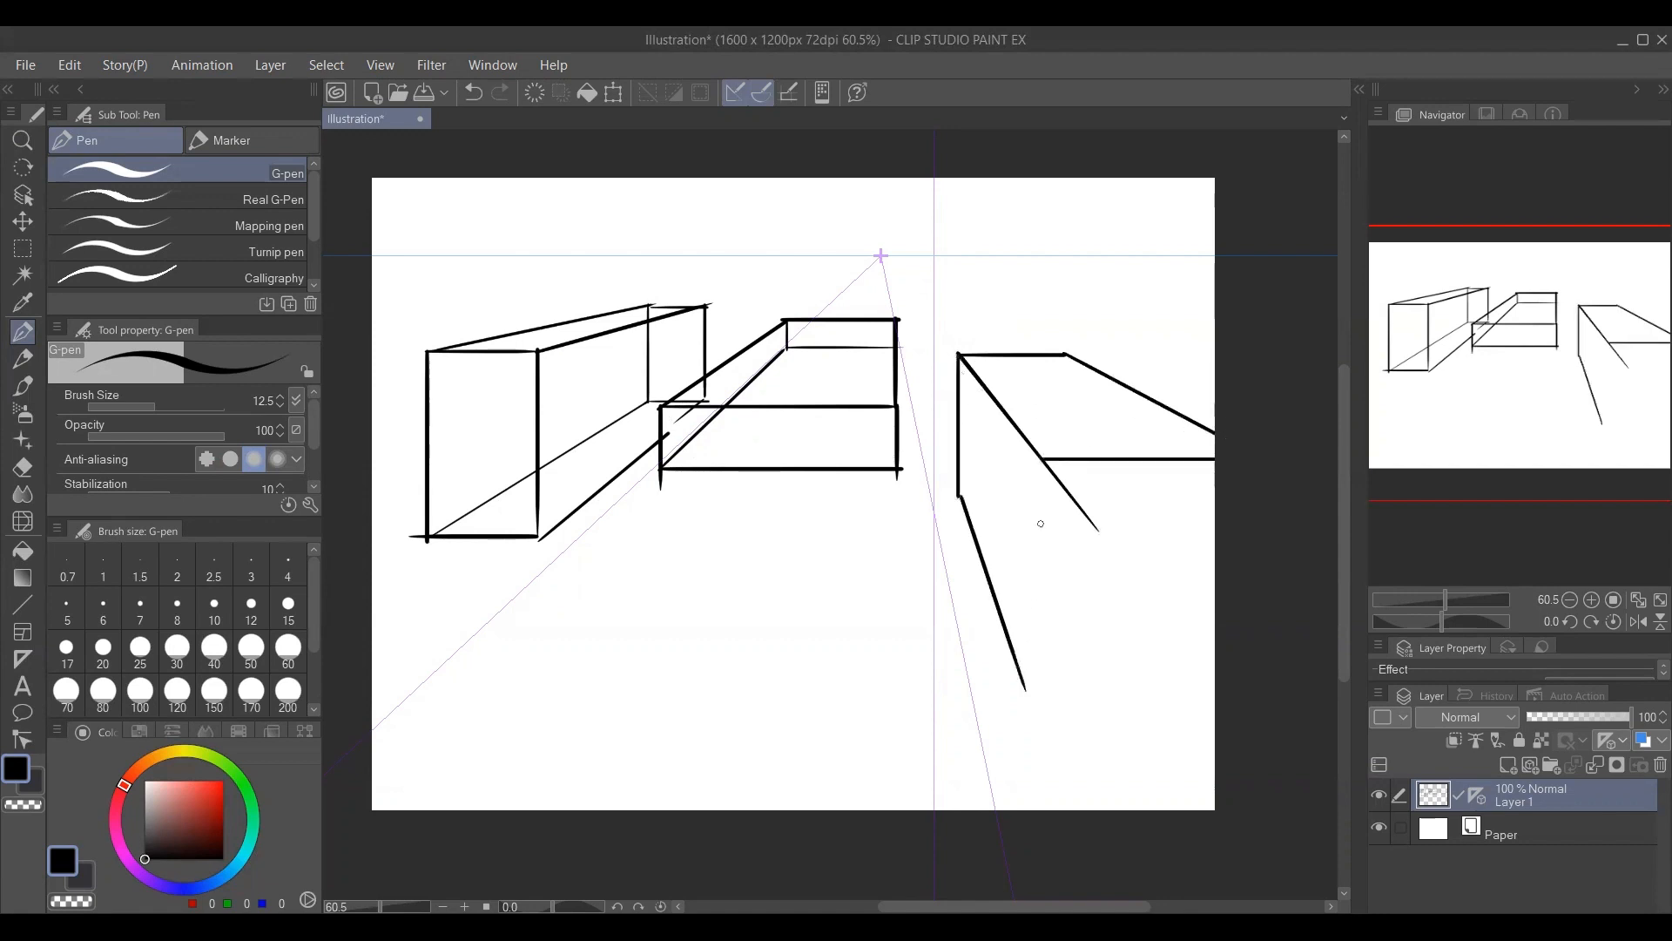
mouse_move(1041, 461)
mouse_down()
mouse_move(1035, 725)
mouse_move(1218, 727)
mouse_up()
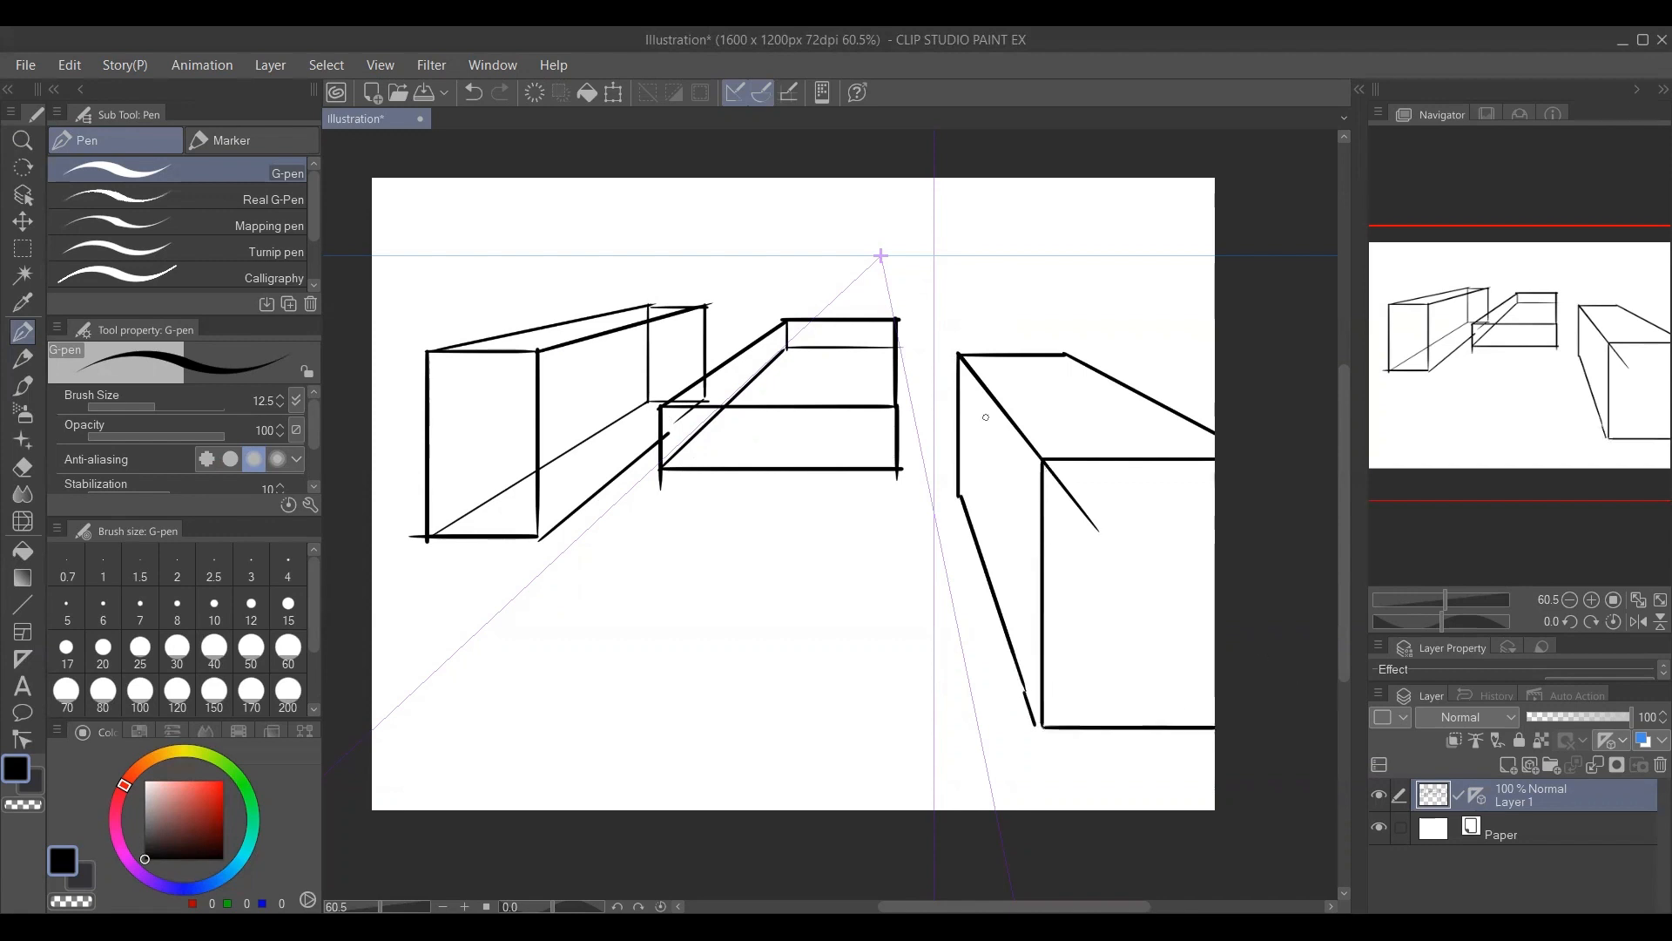
Draw a second box behind the large right-hand one, extending past the canvas's right edge and receding to the vanishing point.
drag(1012, 283, 1111, 304)
drag(1013, 284, 1014, 357)
drag(1109, 304, 1110, 379)
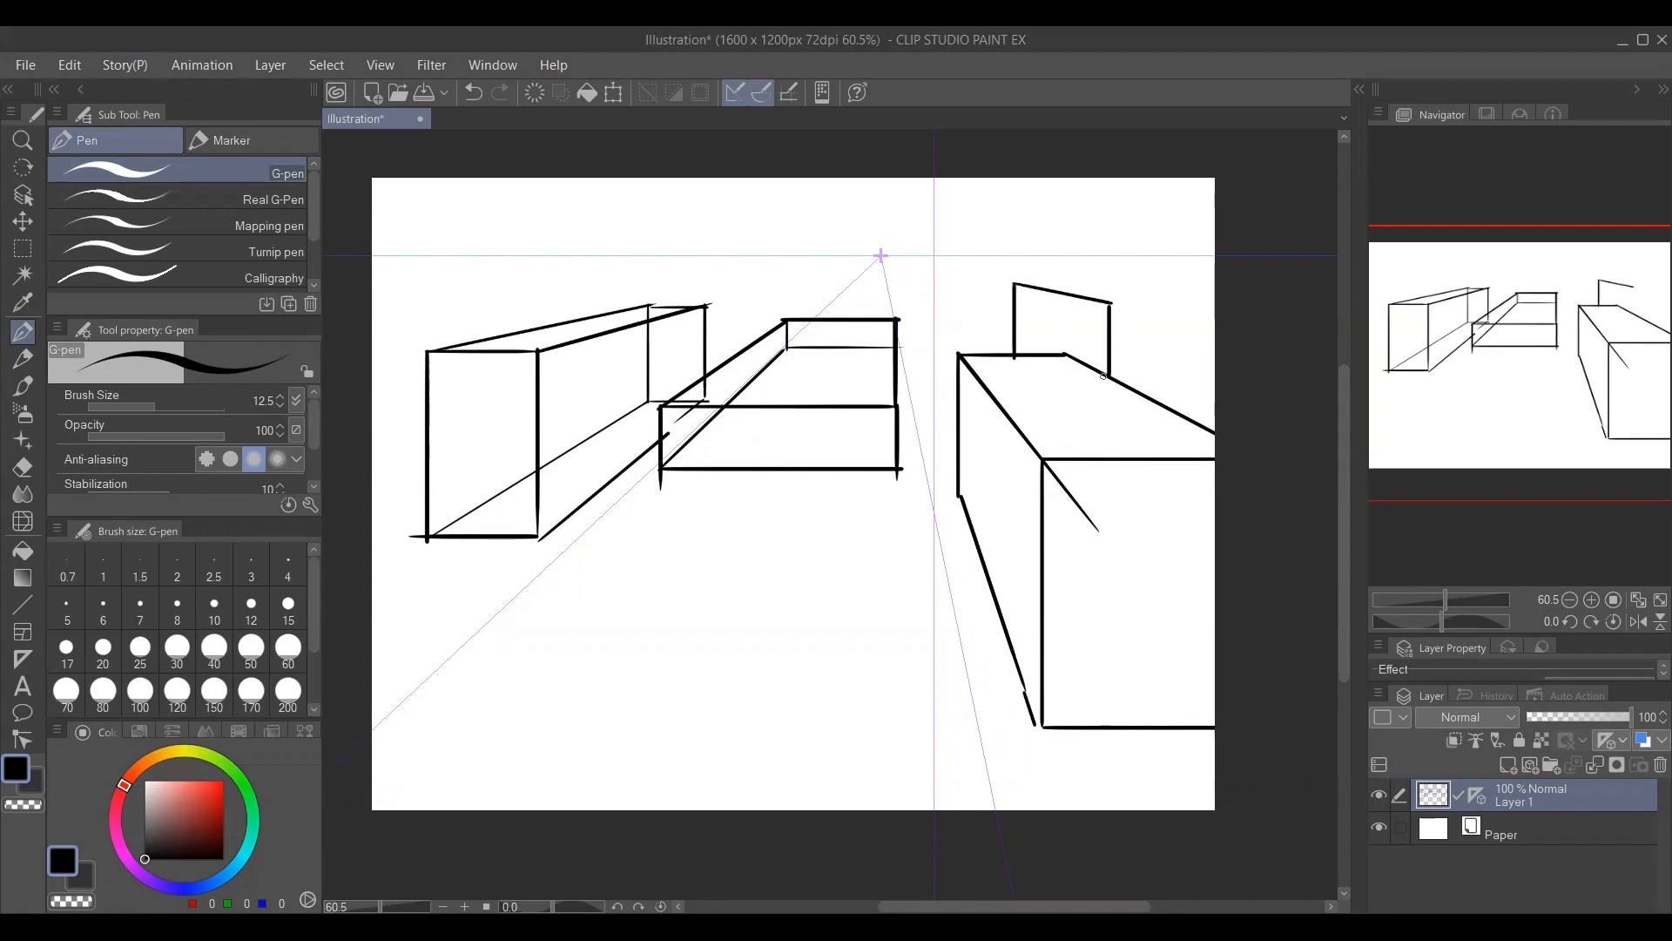
mouse_move(1111, 303)
mouse_down()
mouse_move(1214, 306)
mouse_move(1209, 420)
mouse_up()
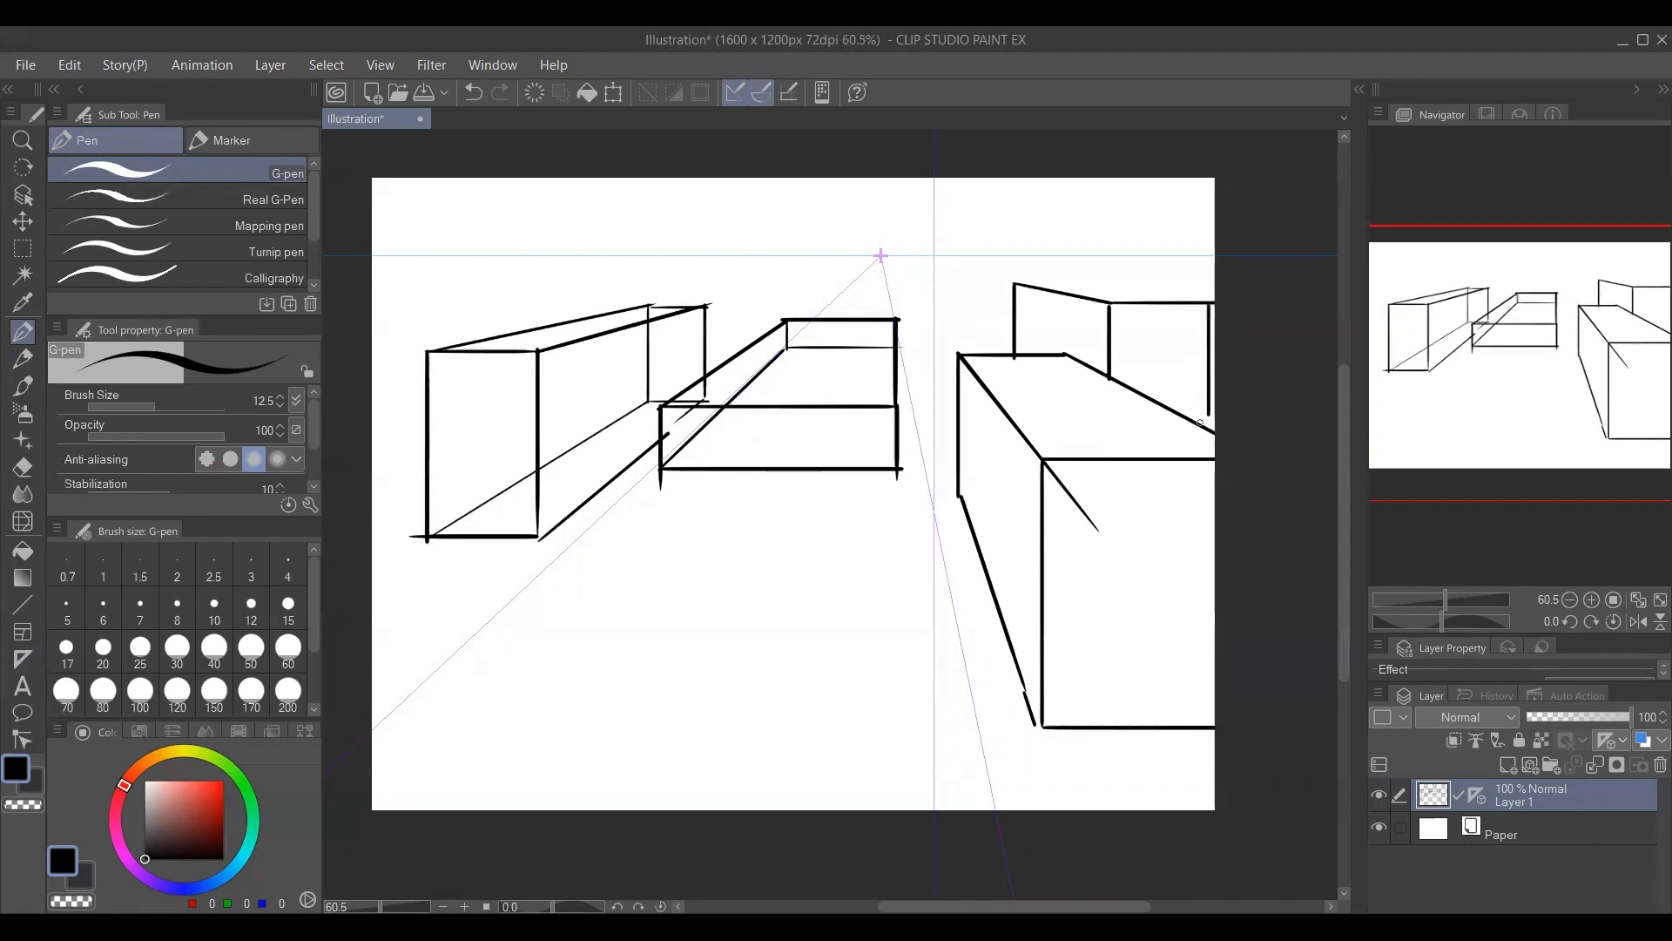
drag(1016, 283, 1214, 298)
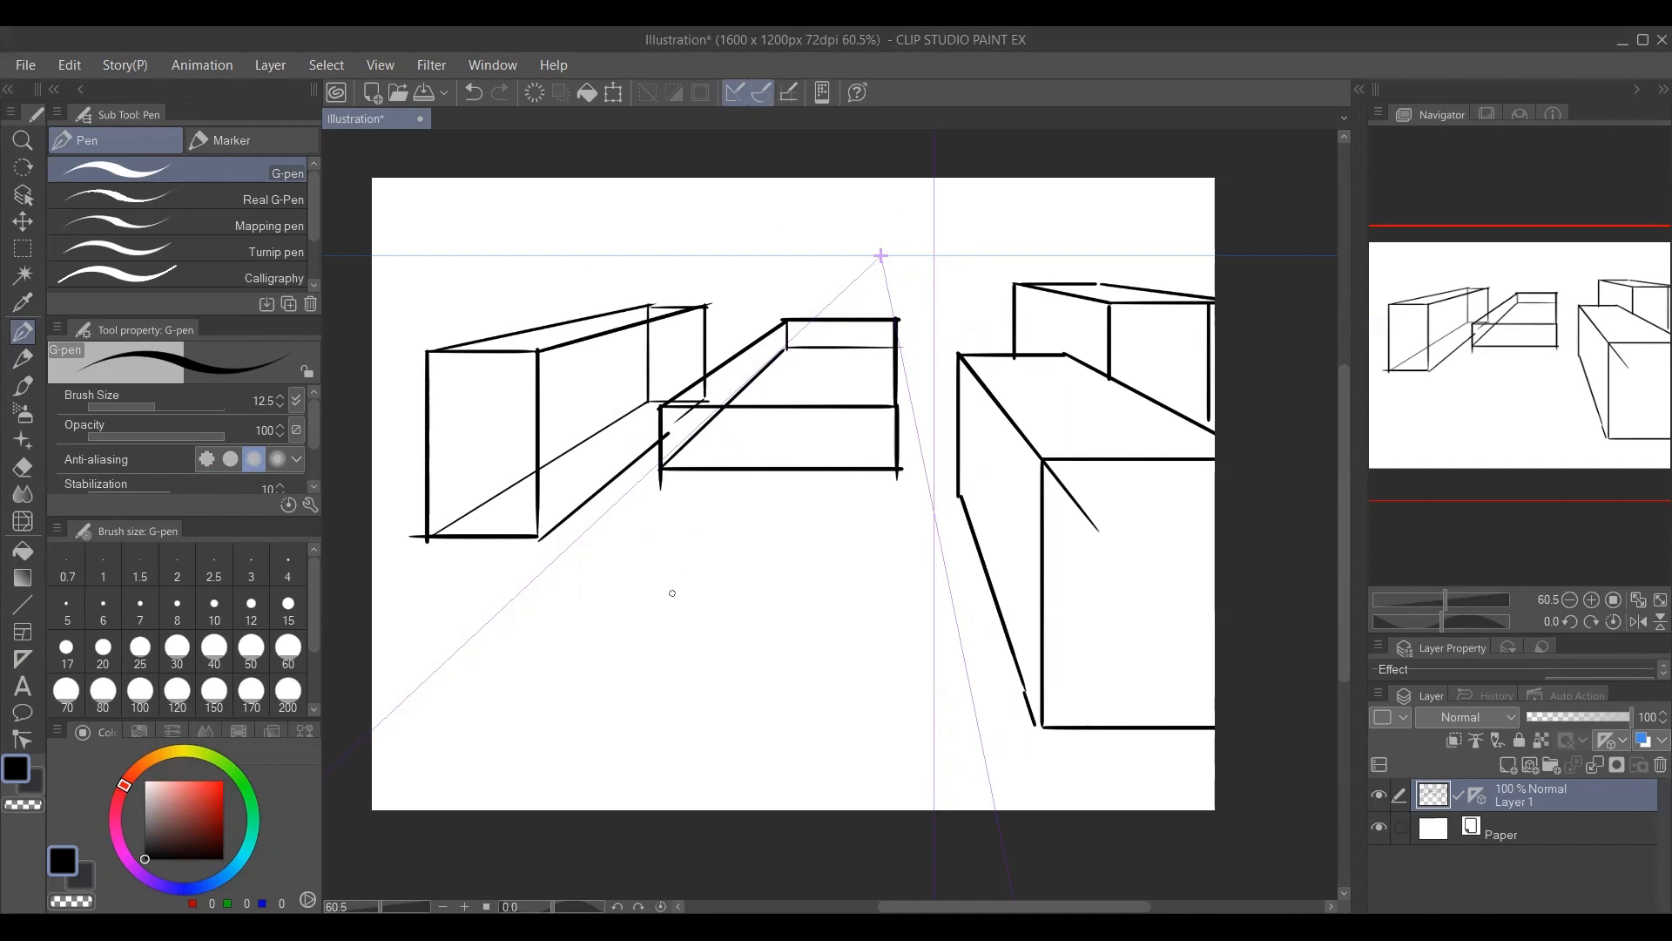
Draw a flat see-through box in the lower middle of the canvas, including its hidden back and bottom edges.
drag(668, 545, 568, 681)
mouse_move(668, 546)
mouse_down()
mouse_move(852, 544)
mouse_move(836, 707)
mouse_up()
drag(570, 681, 842, 680)
mouse_move(569, 682)
mouse_down()
mouse_move(570, 758)
mouse_move(846, 757)
mouse_up()
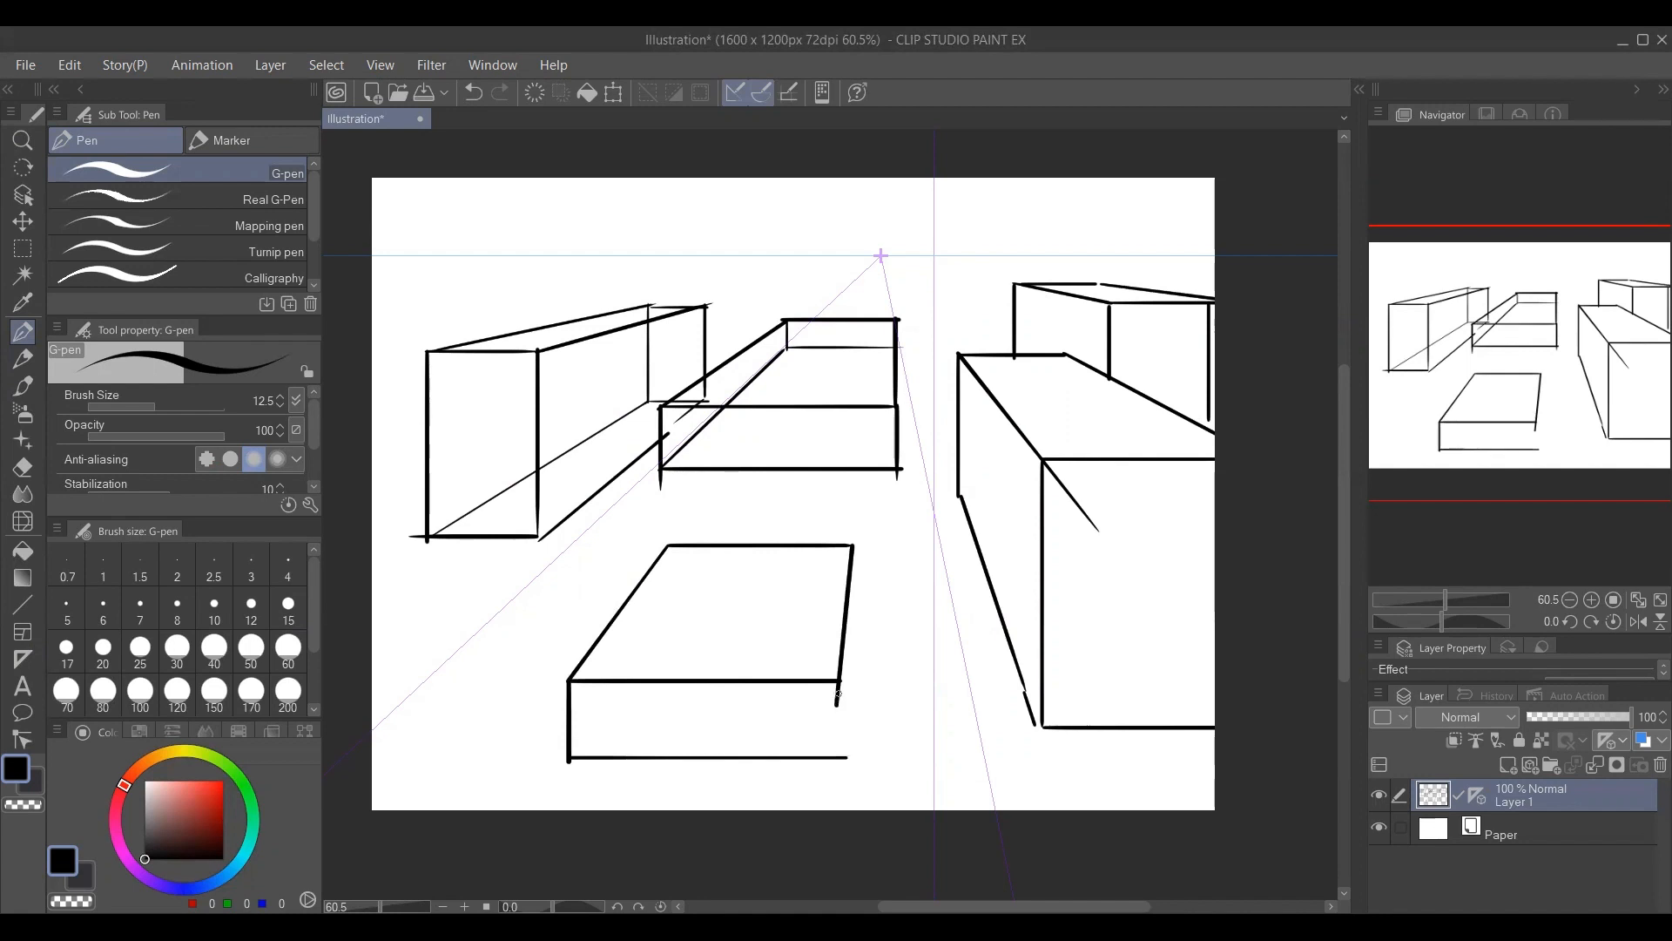
drag(837, 688, 839, 751)
mouse_move(571, 755)
mouse_down()
mouse_move(669, 615)
mouse_move(670, 551)
mouse_move(670, 589)
mouse_move(731, 590)
mouse_move(846, 587)
mouse_move(853, 554)
mouse_move(840, 764)
mouse_up()
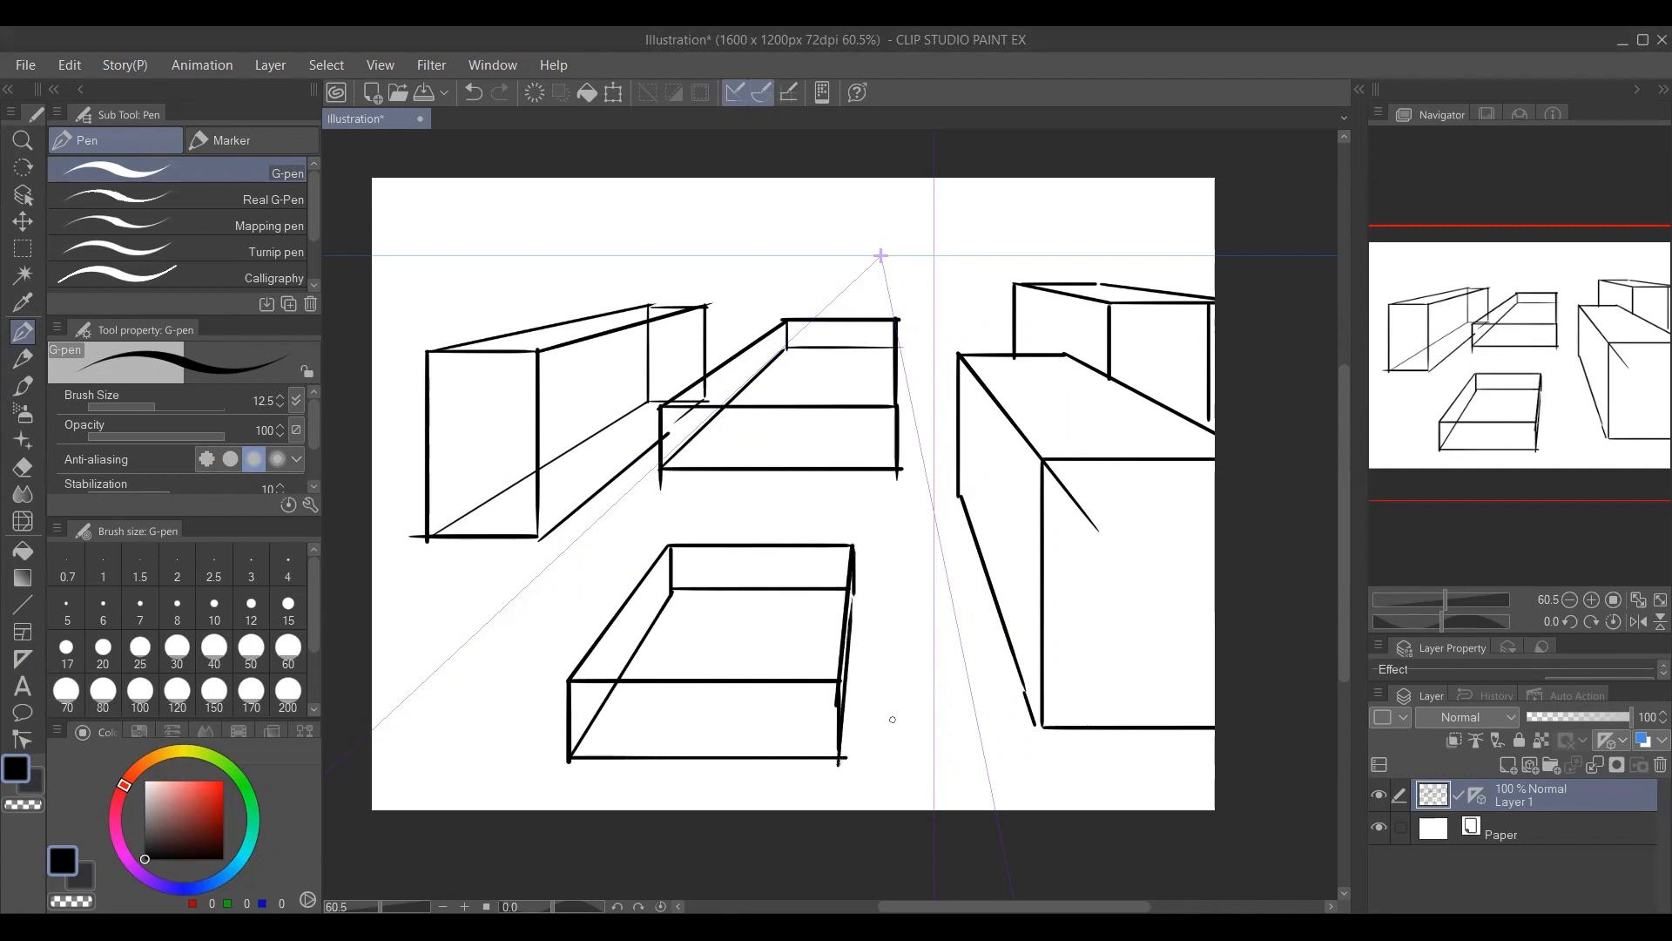
Hide Layer 1 and add a new raster layer above it.
click(1379, 795)
click(1509, 762)
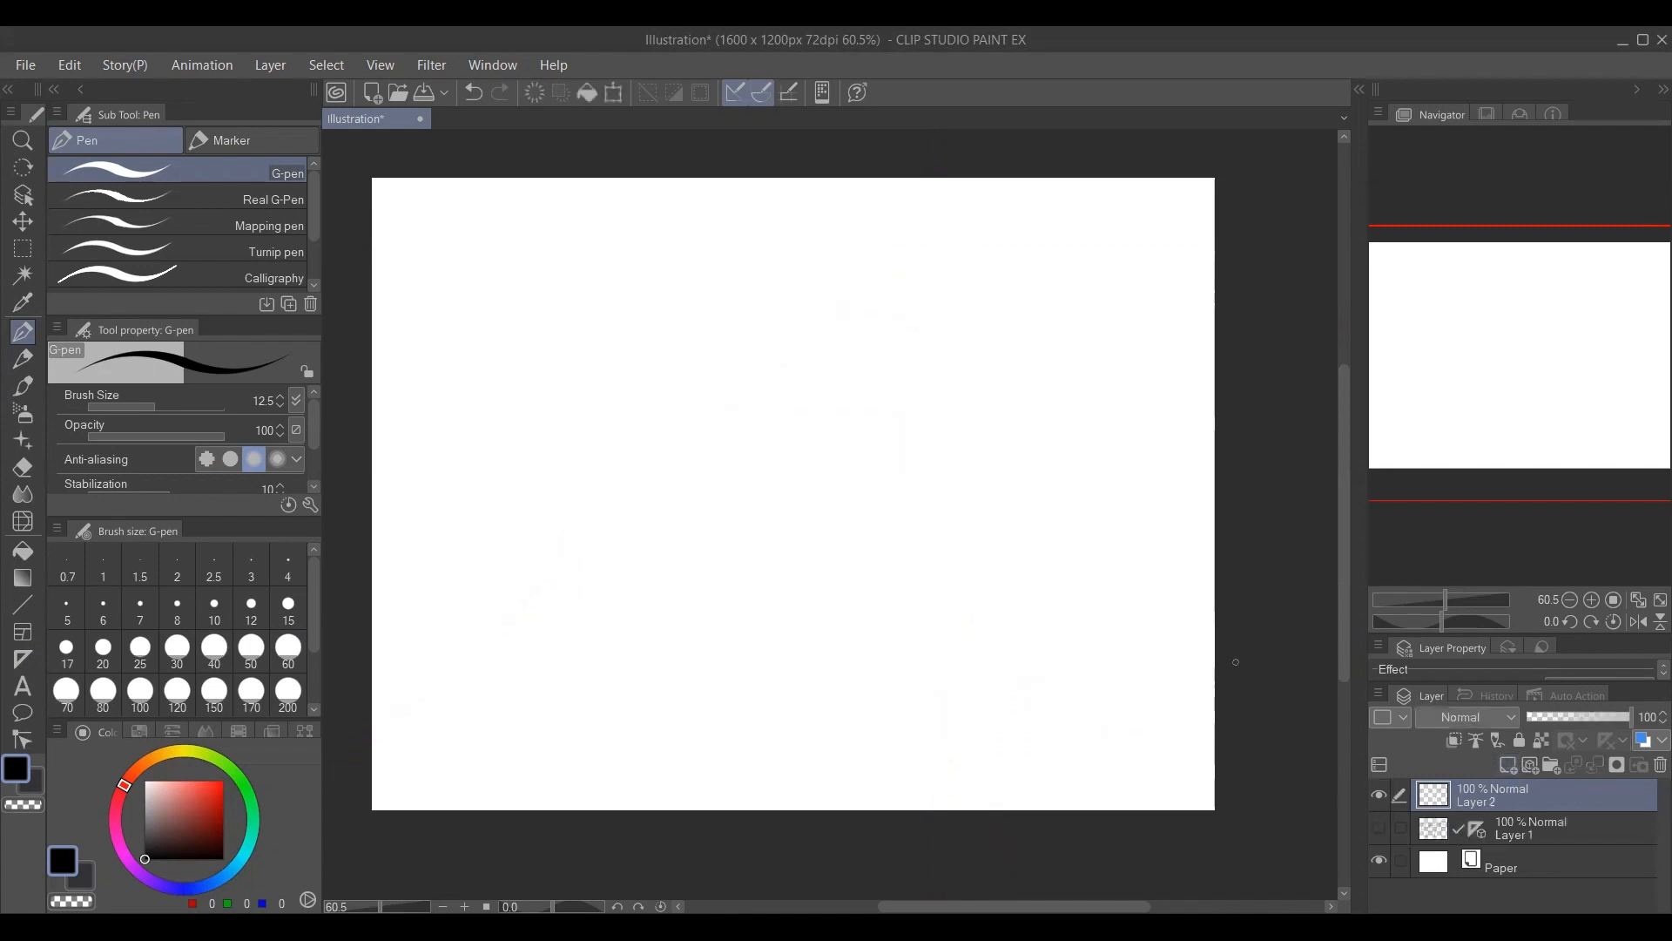
Create a two-point perspective ruler on Layer 2 with vanishing points just beyond the canvas's left and right edges.
click(26, 667)
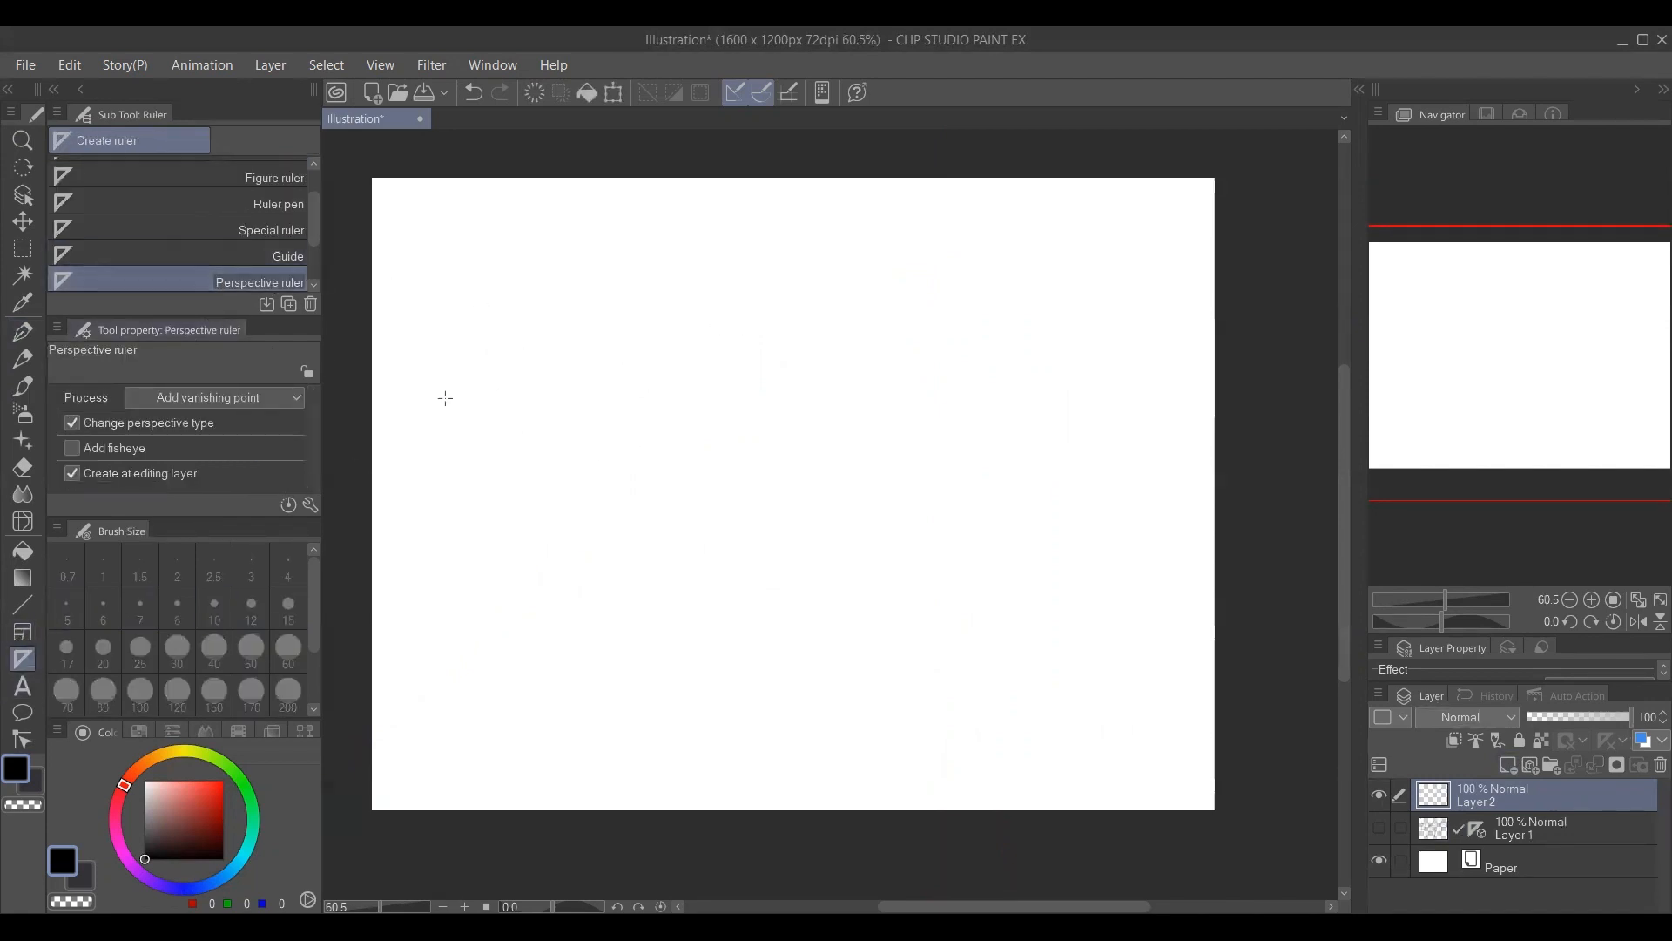
drag(444, 392, 695, 685)
drag(467, 347, 921, 632)
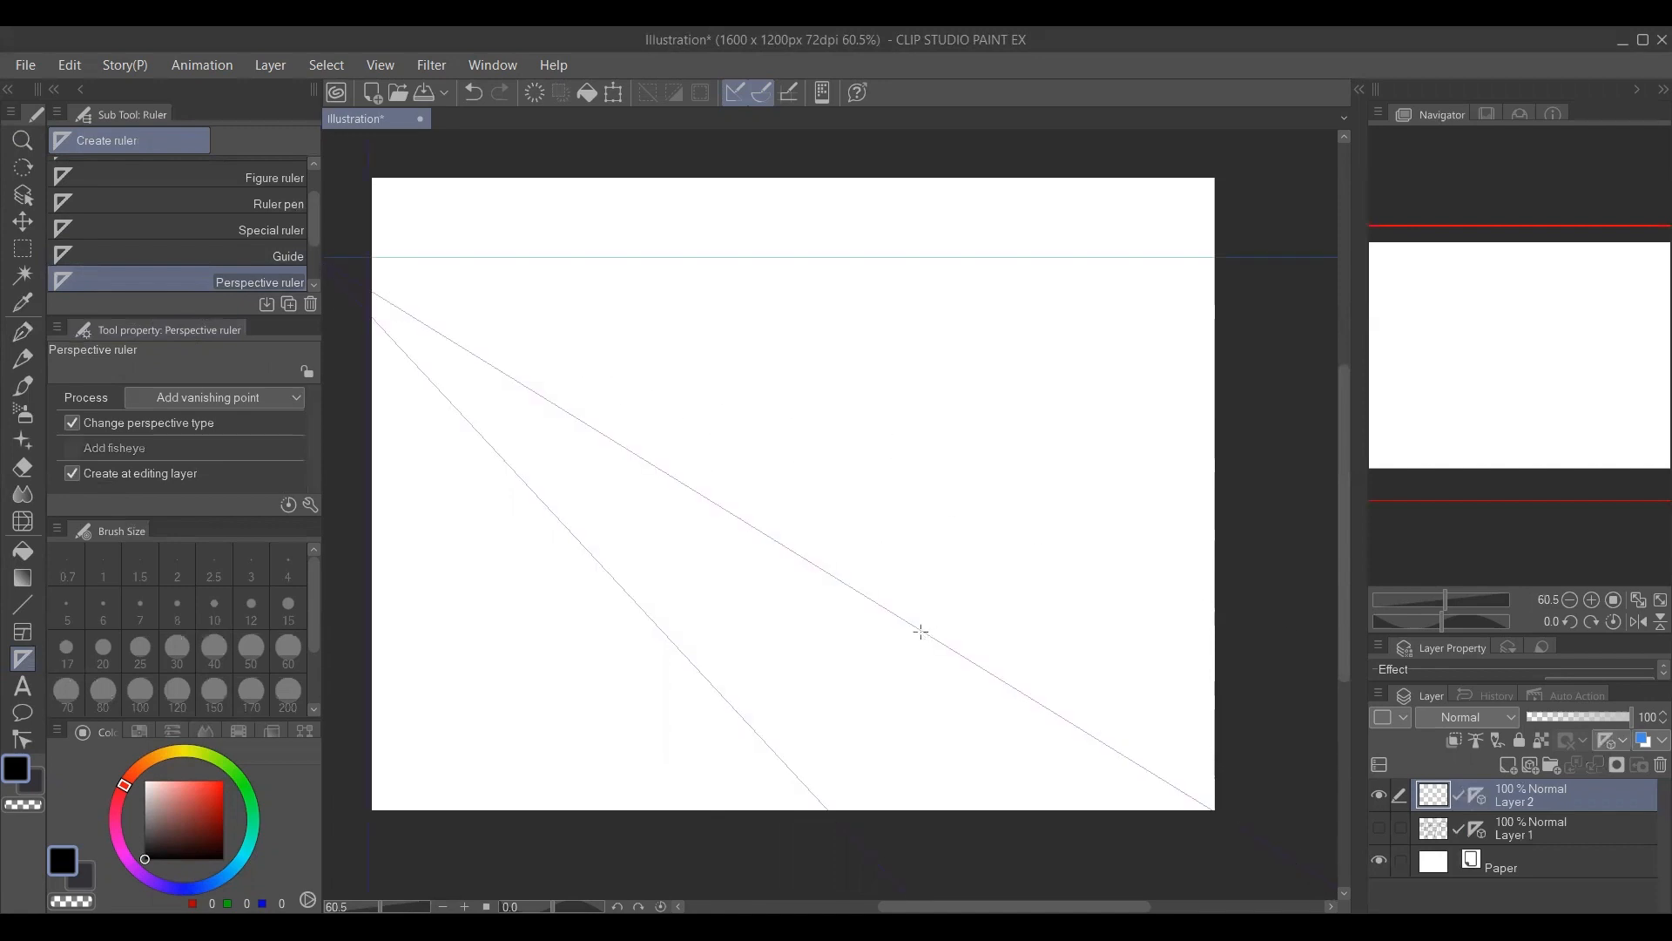
drag(413, 671, 1149, 330)
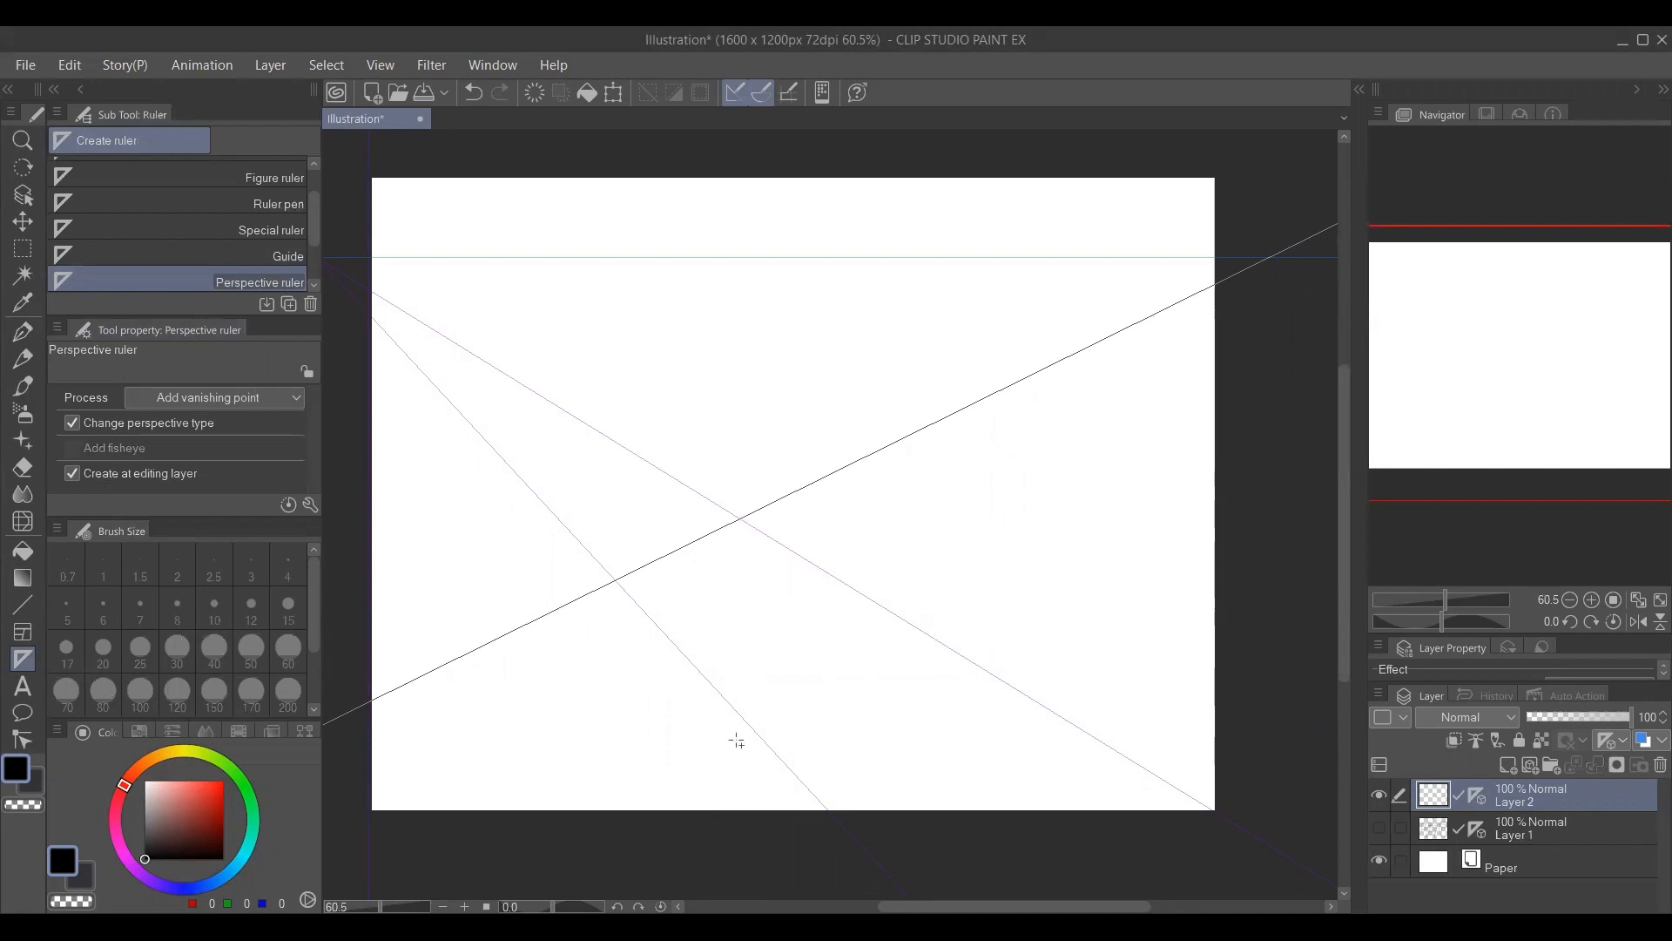
drag(680, 788, 1250, 280)
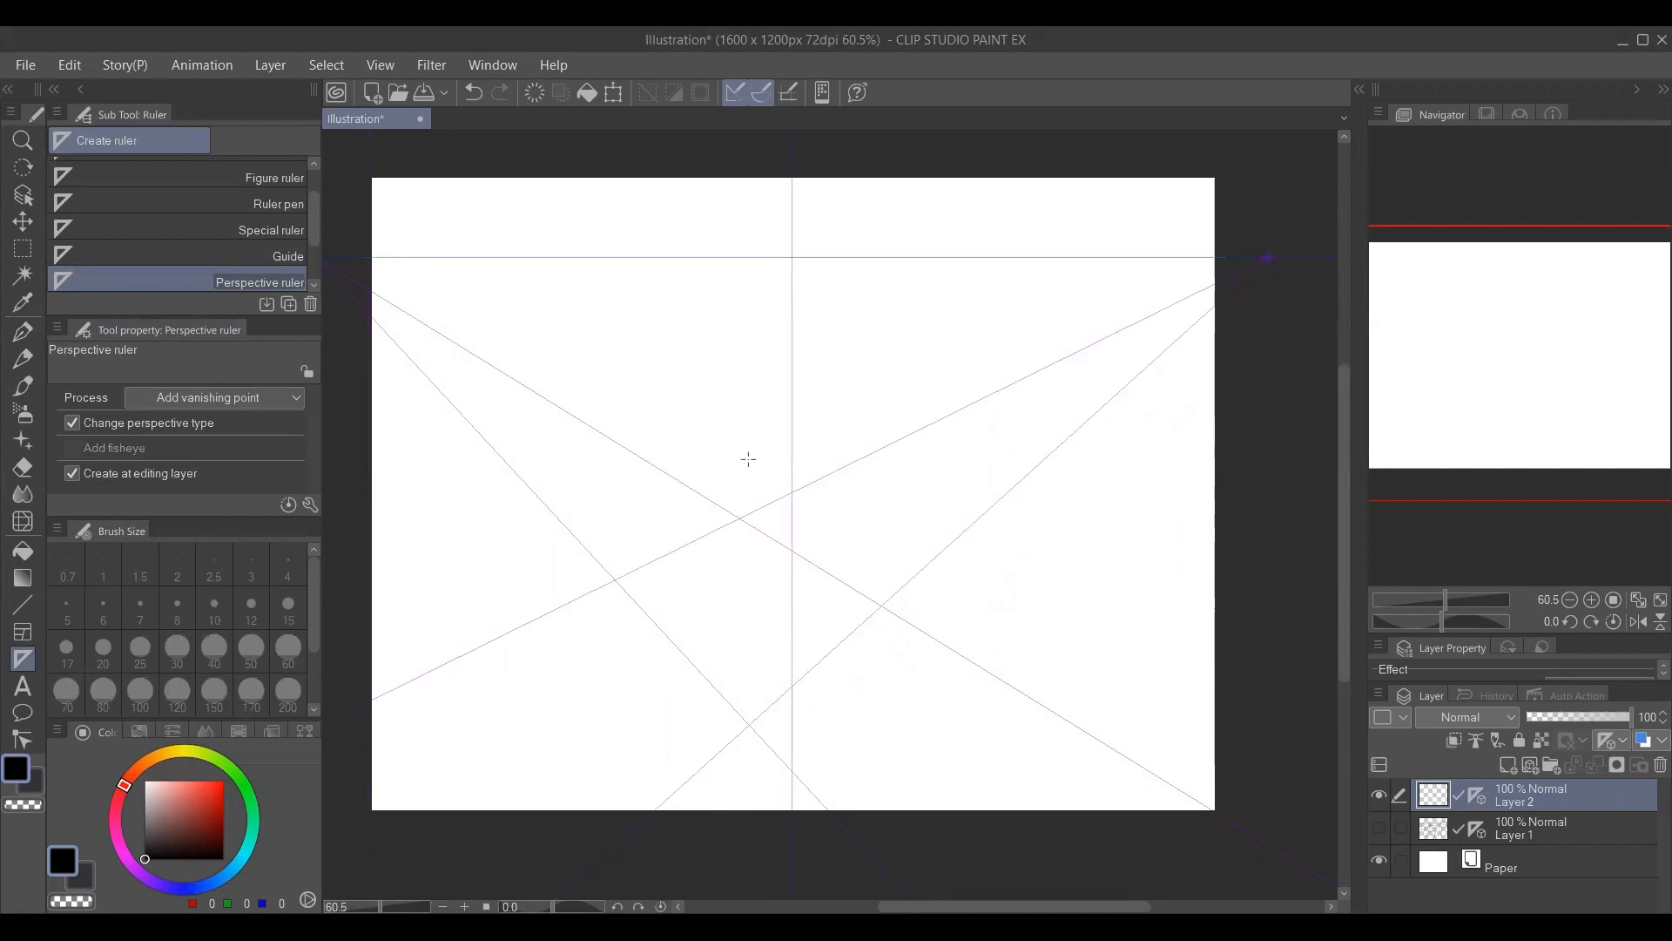
Draw a box's four-sided base with the G-pen, using two crossing lines toward each vanishing point.
key(p)
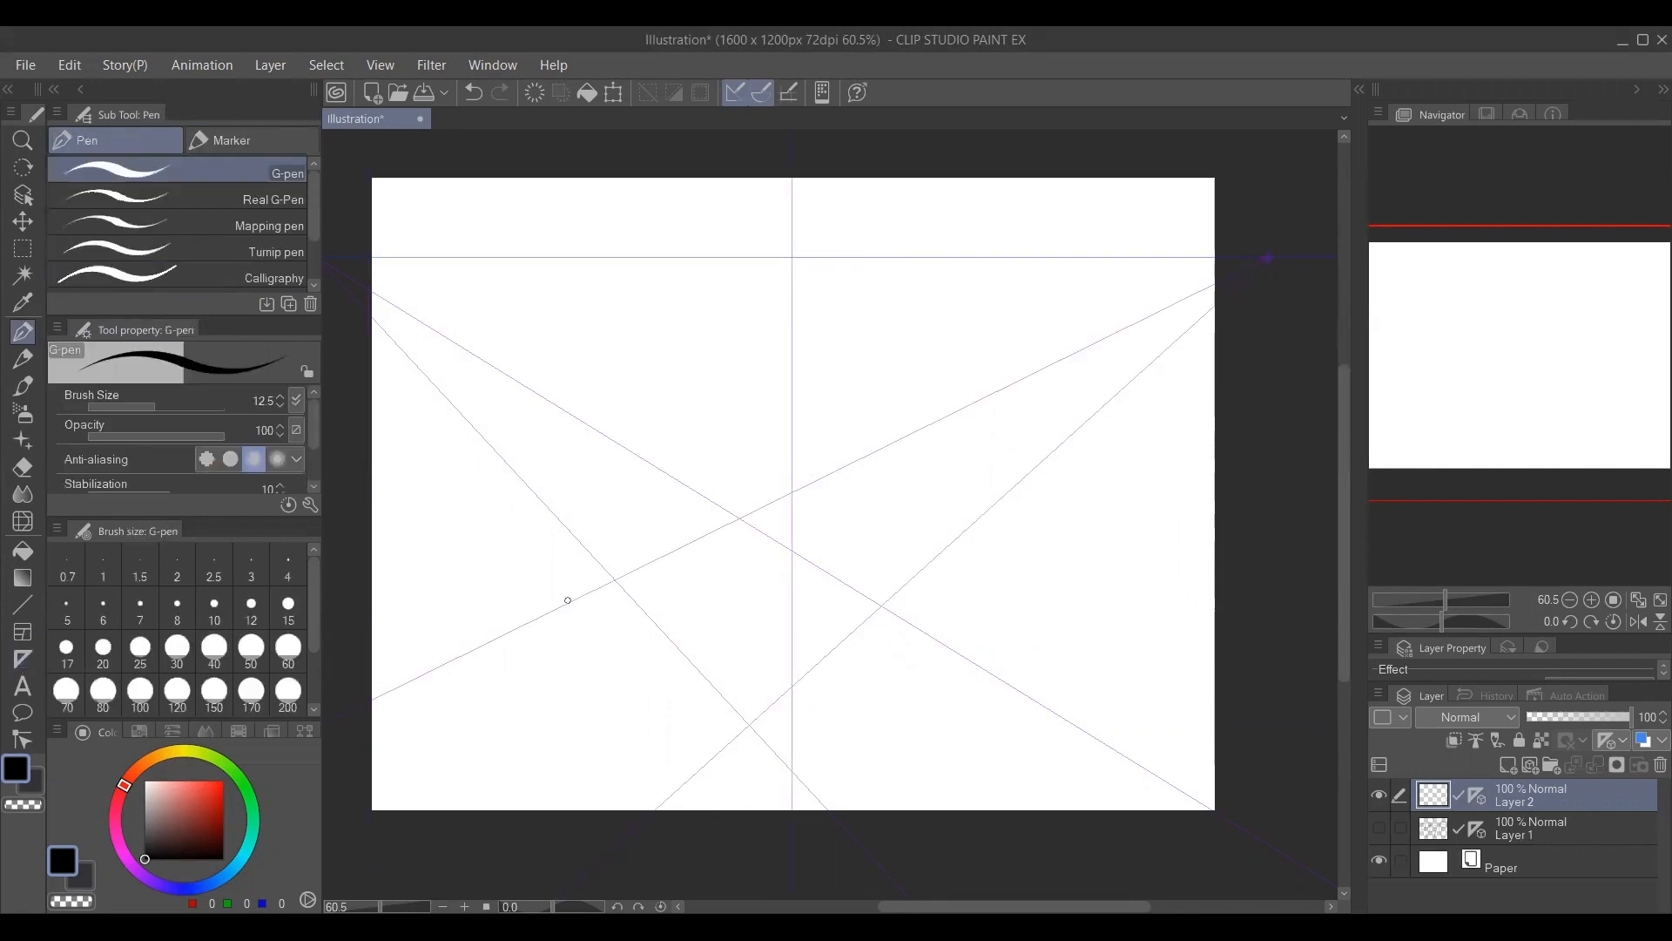
drag(537, 613, 1002, 480)
mouse_move(688, 764)
mouse_down()
mouse_move(1120, 441)
mouse_move(1141, 374)
mouse_up()
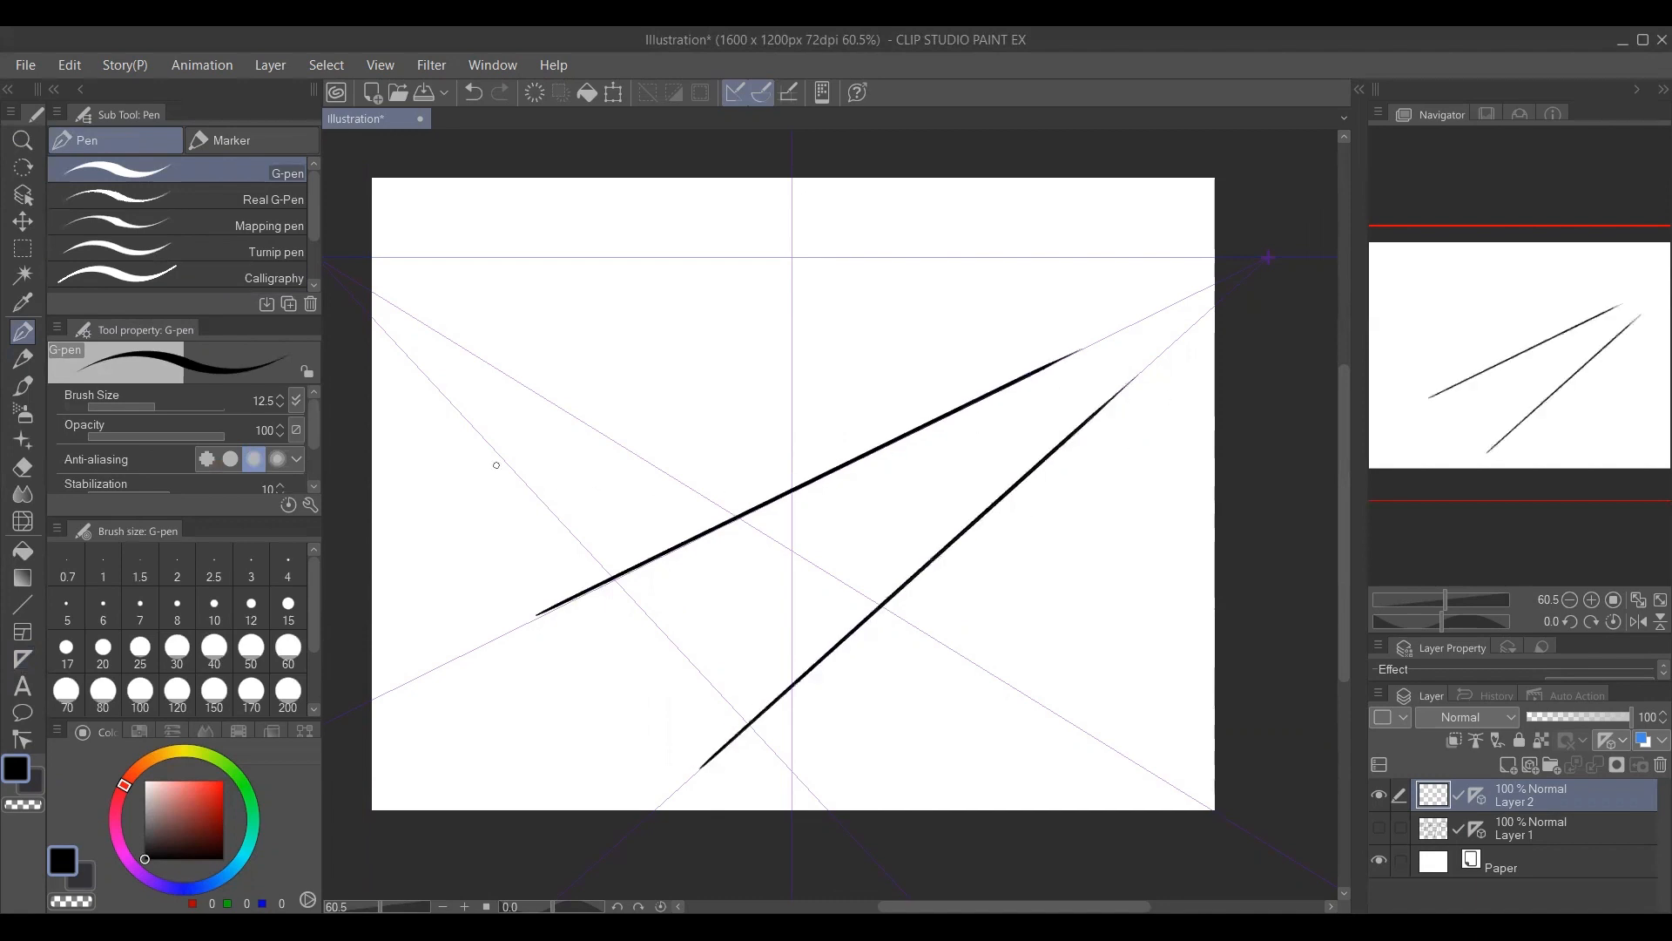
drag(499, 466, 793, 797)
drag(684, 475, 1031, 679)
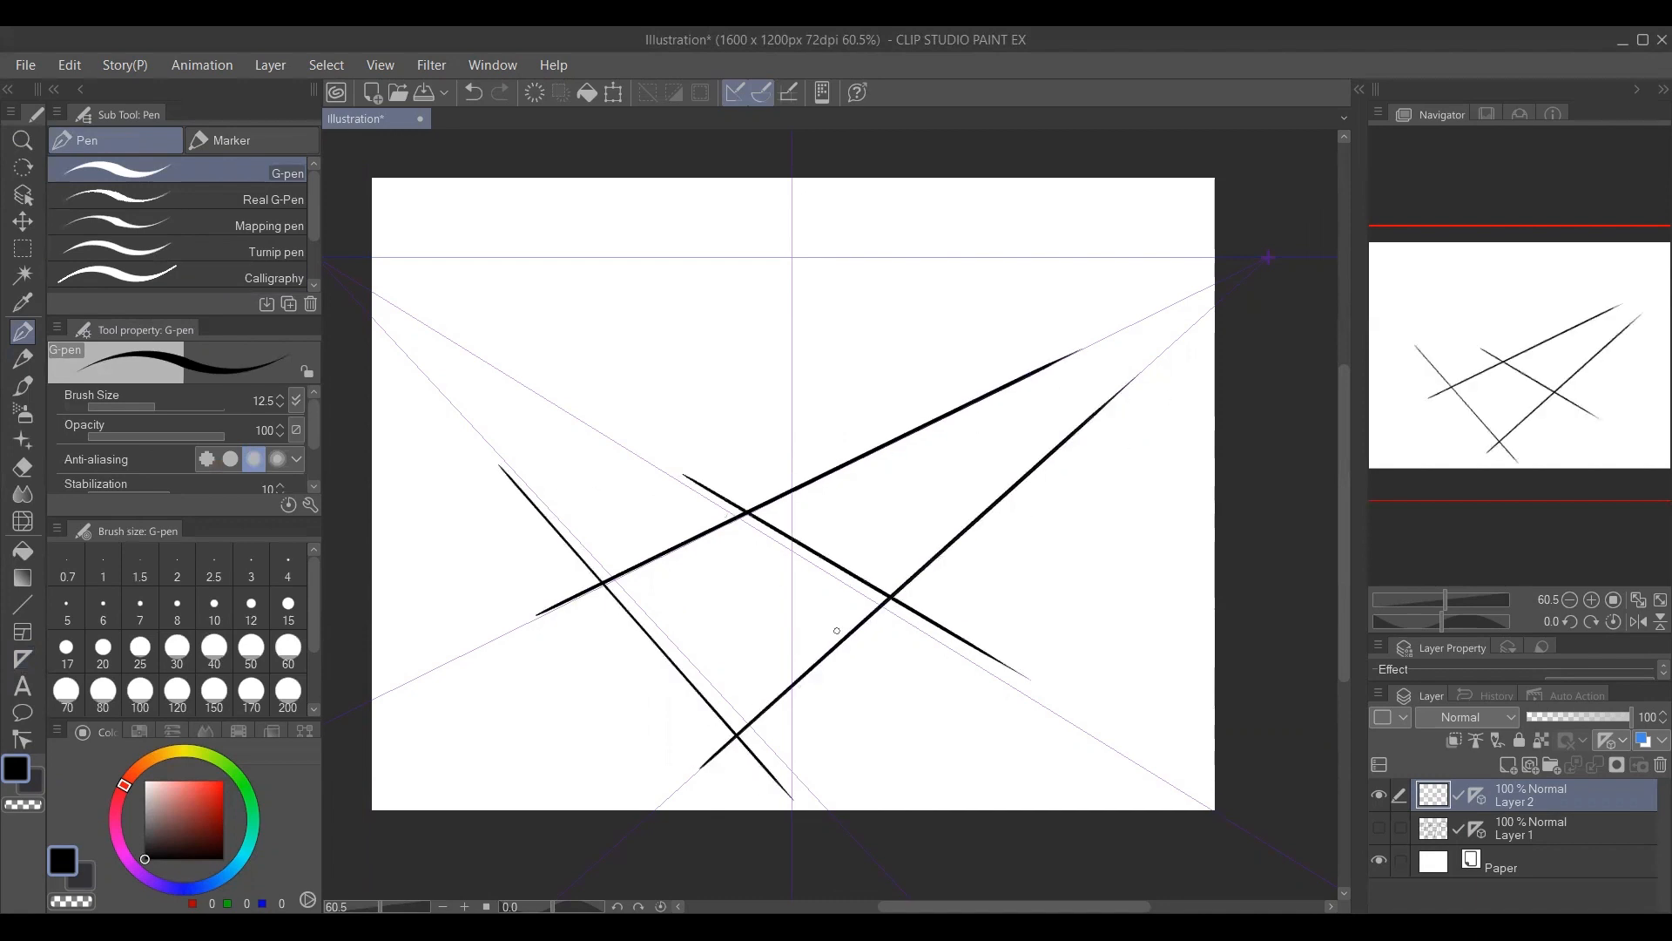
Draw the box's four vertical edges and its top edges toward the two vanishing points, completing a tall see-through box.
drag(600, 584, 599, 294)
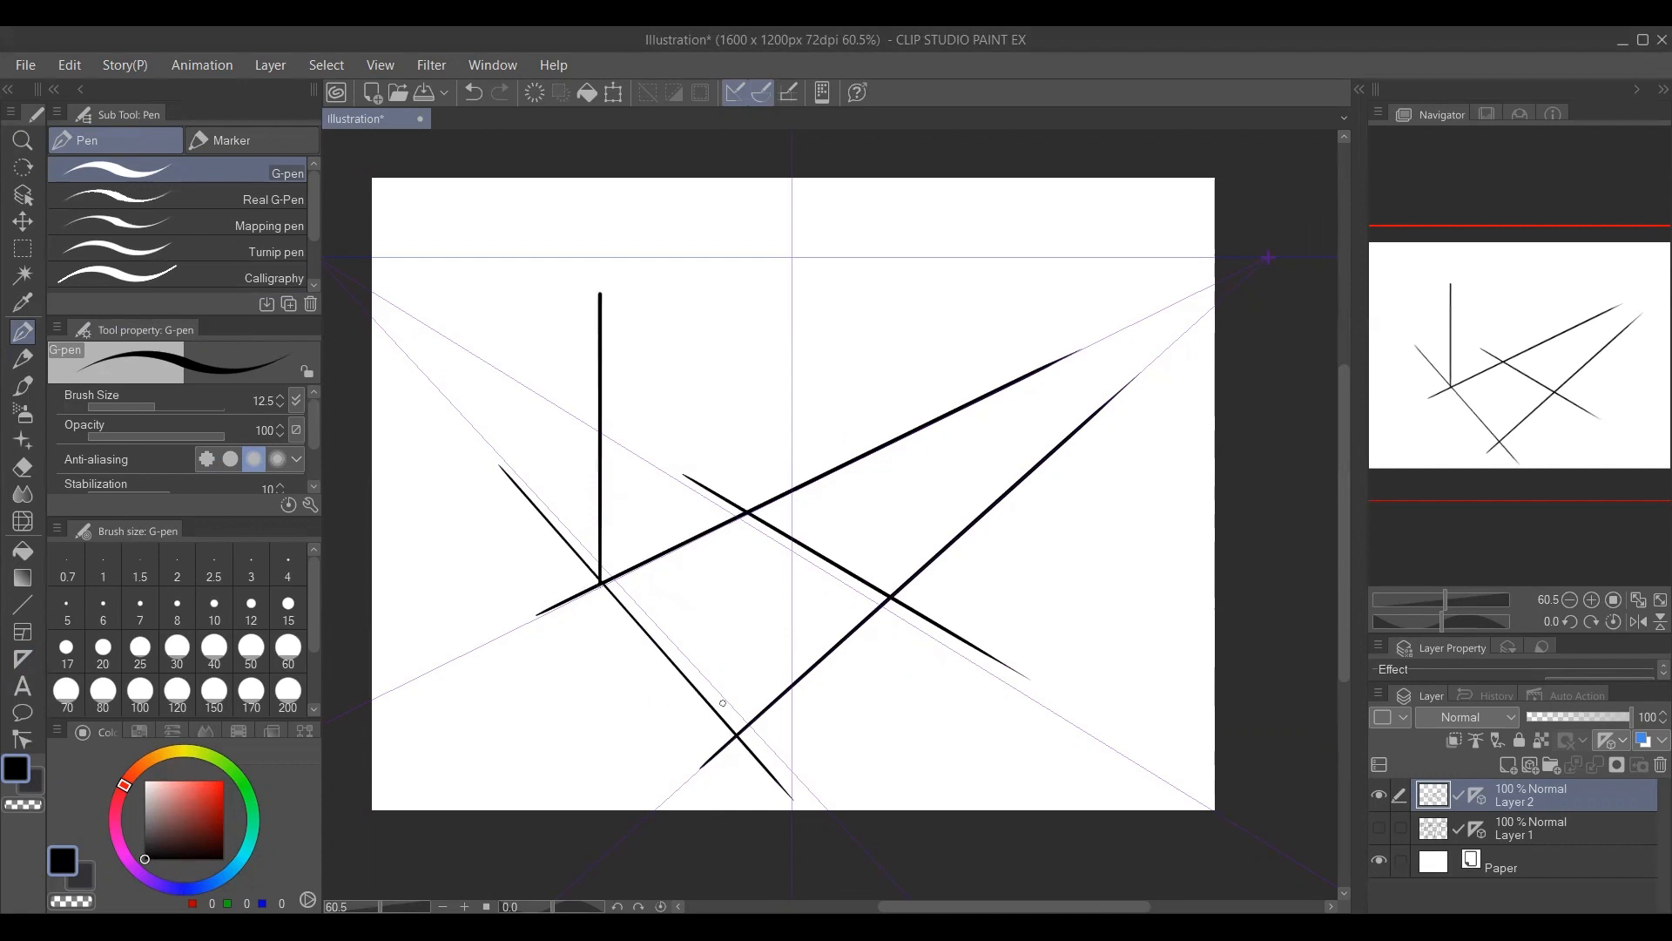
mouse_move(738, 739)
mouse_down()
mouse_move(738, 535)
mouse_move(794, 348)
mouse_move(589, 320)
mouse_up()
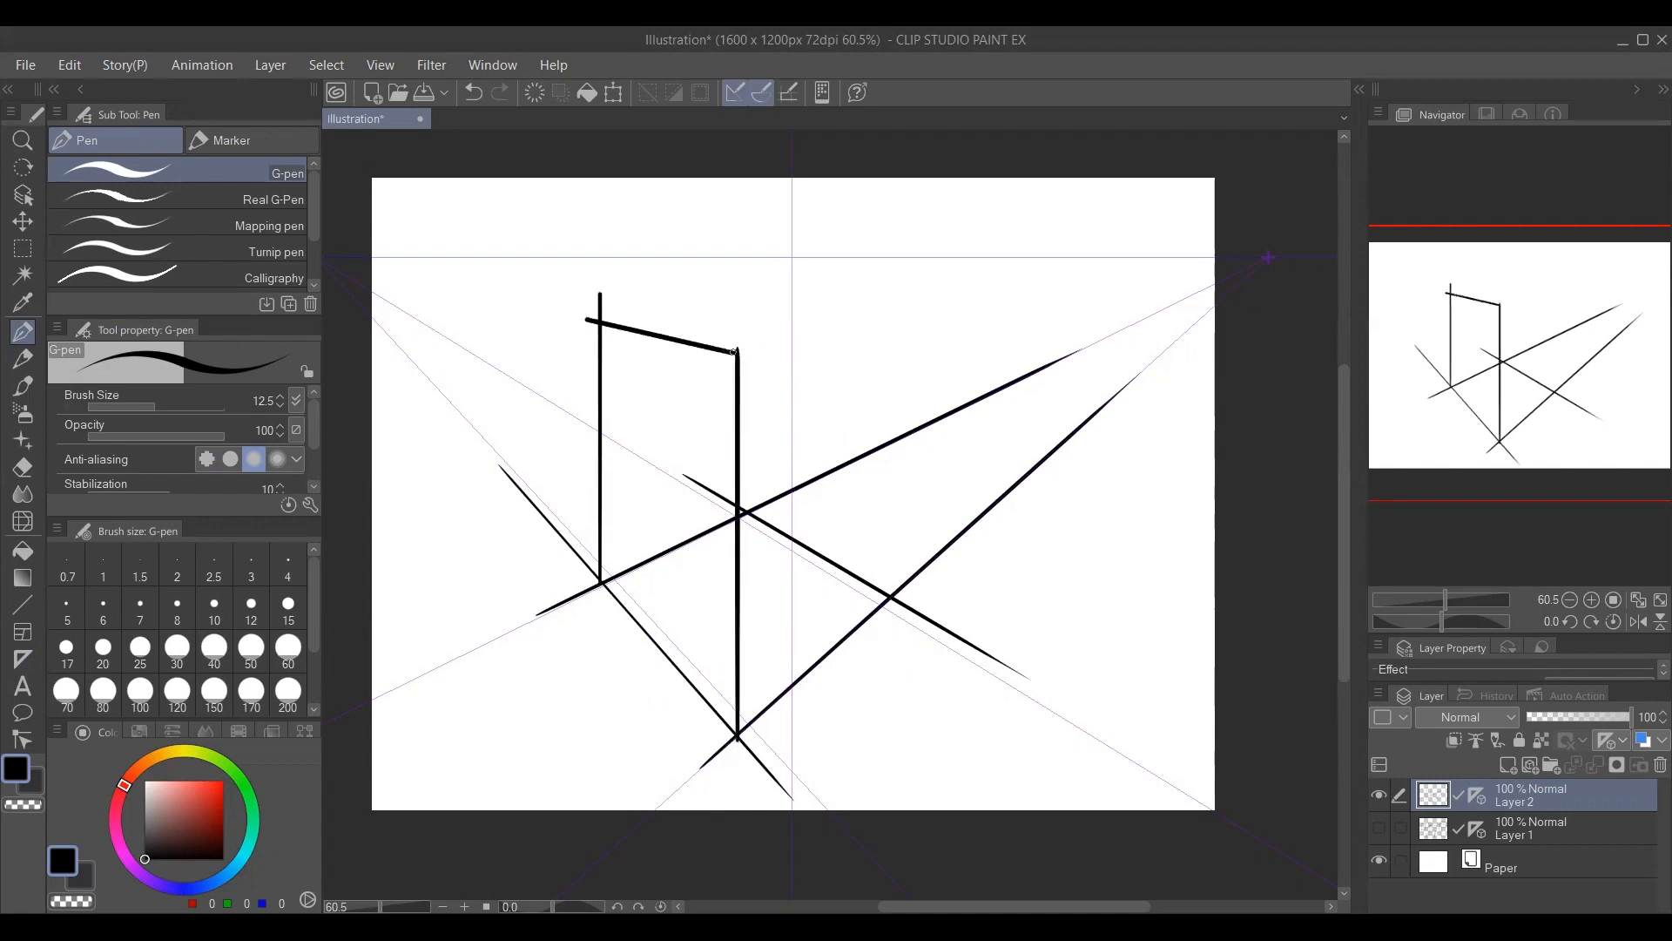
drag(734, 351, 933, 317)
drag(890, 600, 892, 324)
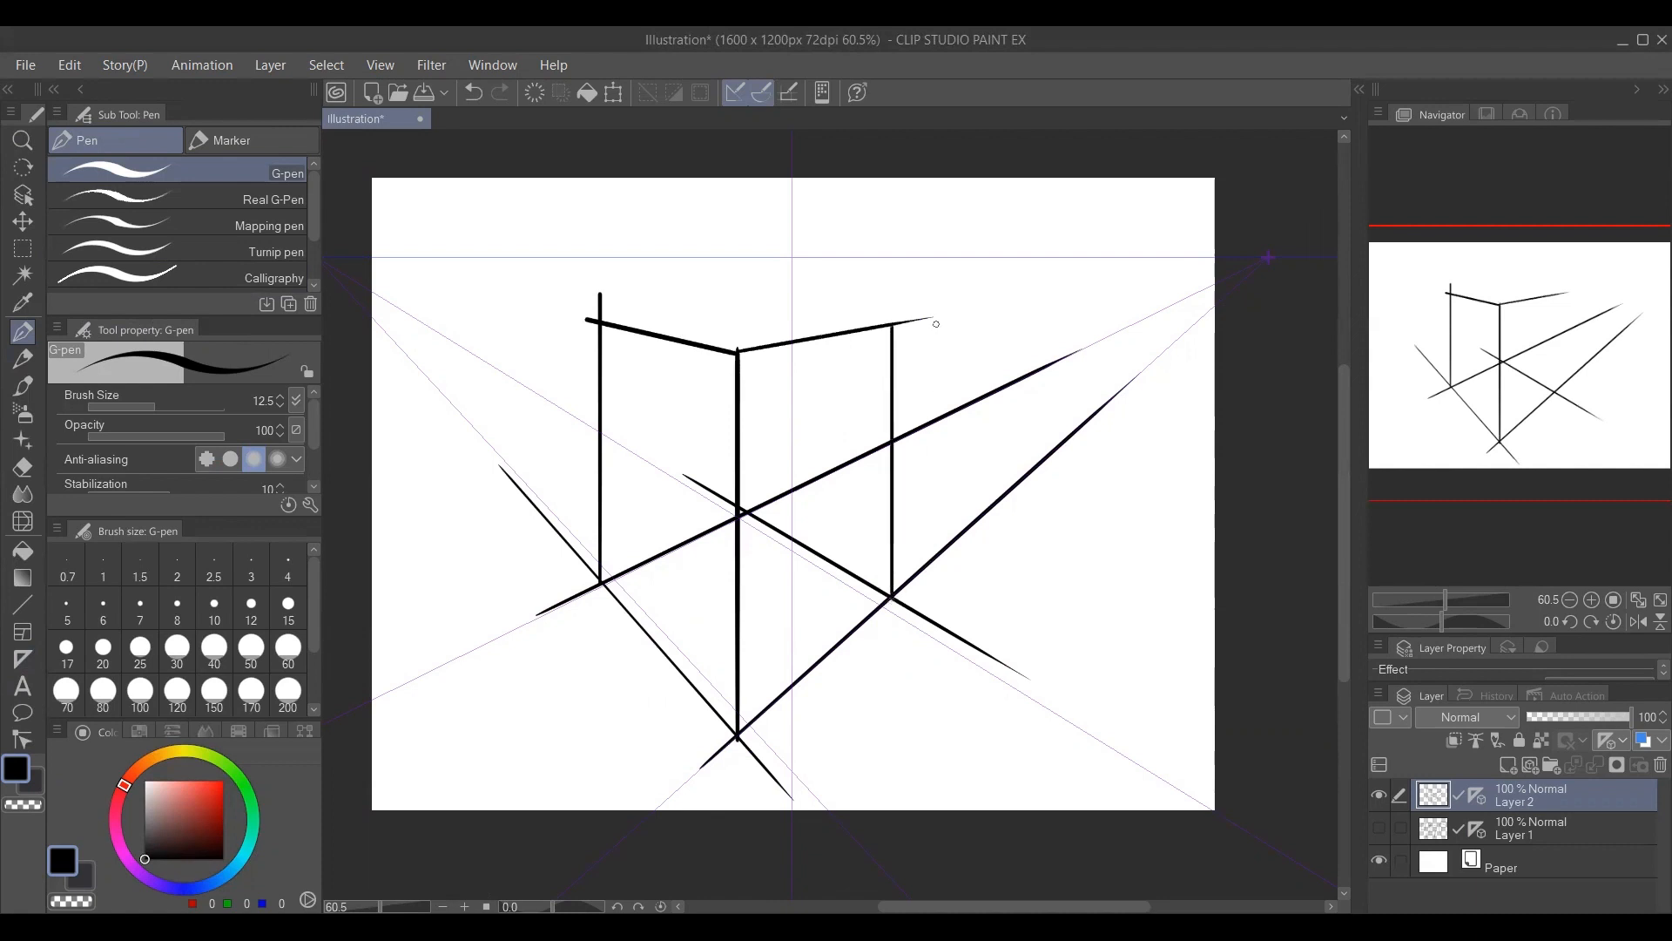
drag(599, 318, 770, 303)
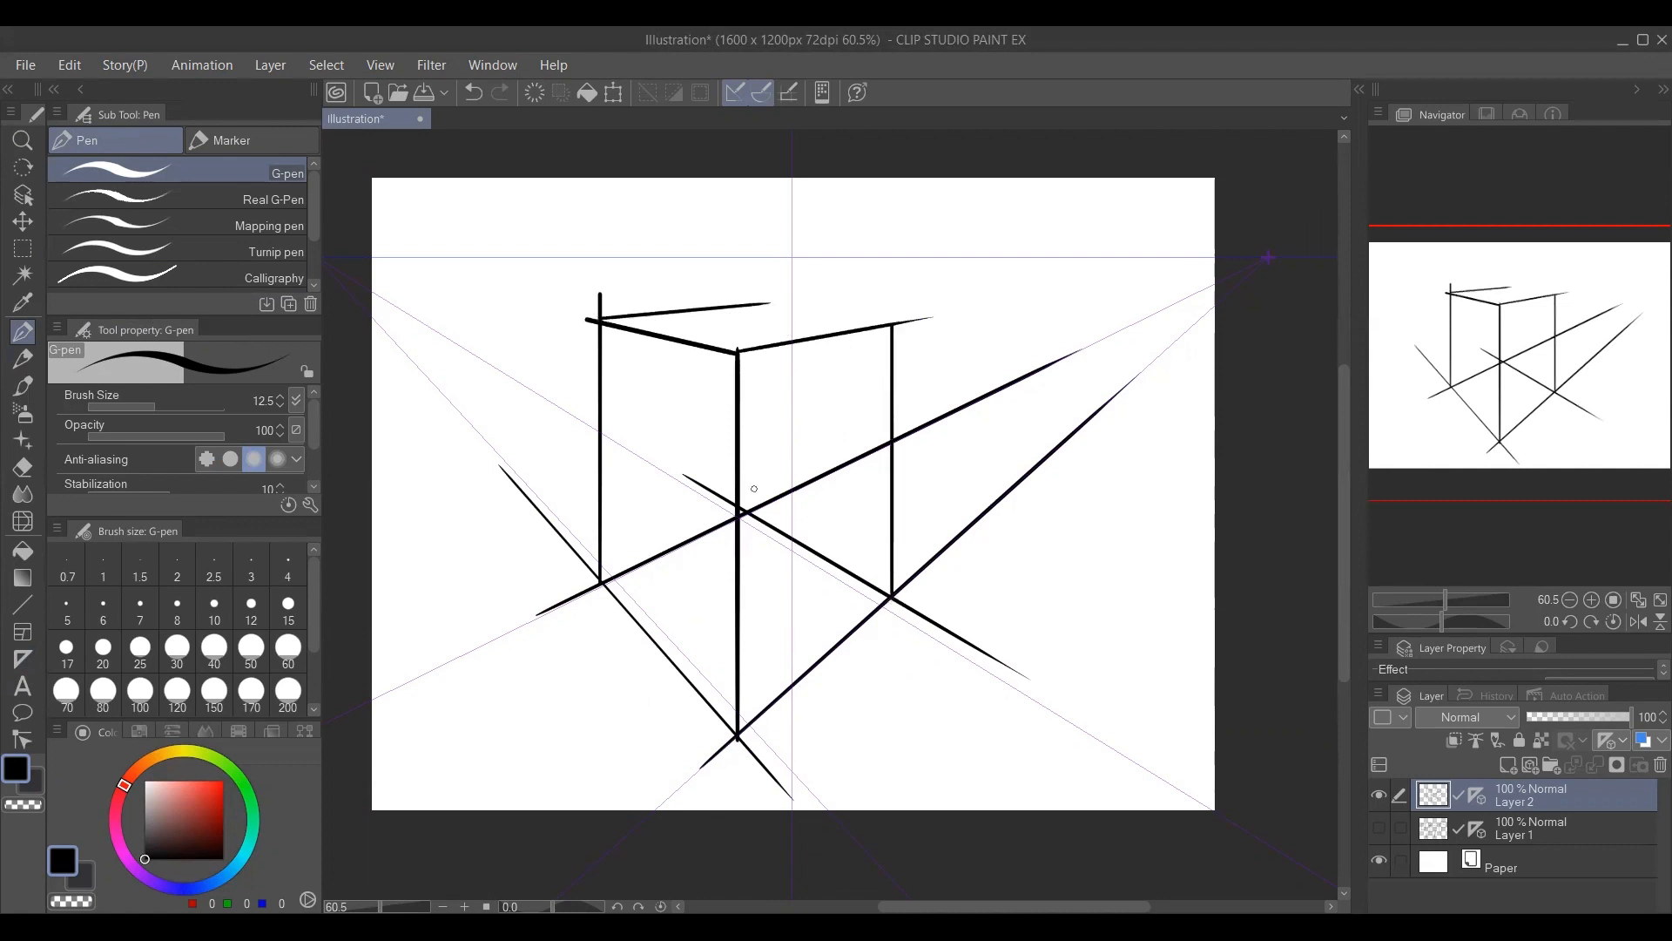
mouse_move(746, 511)
mouse_down()
mouse_move(747, 305)
mouse_move(910, 322)
mouse_up()
drag(1177, 309, 959, 363)
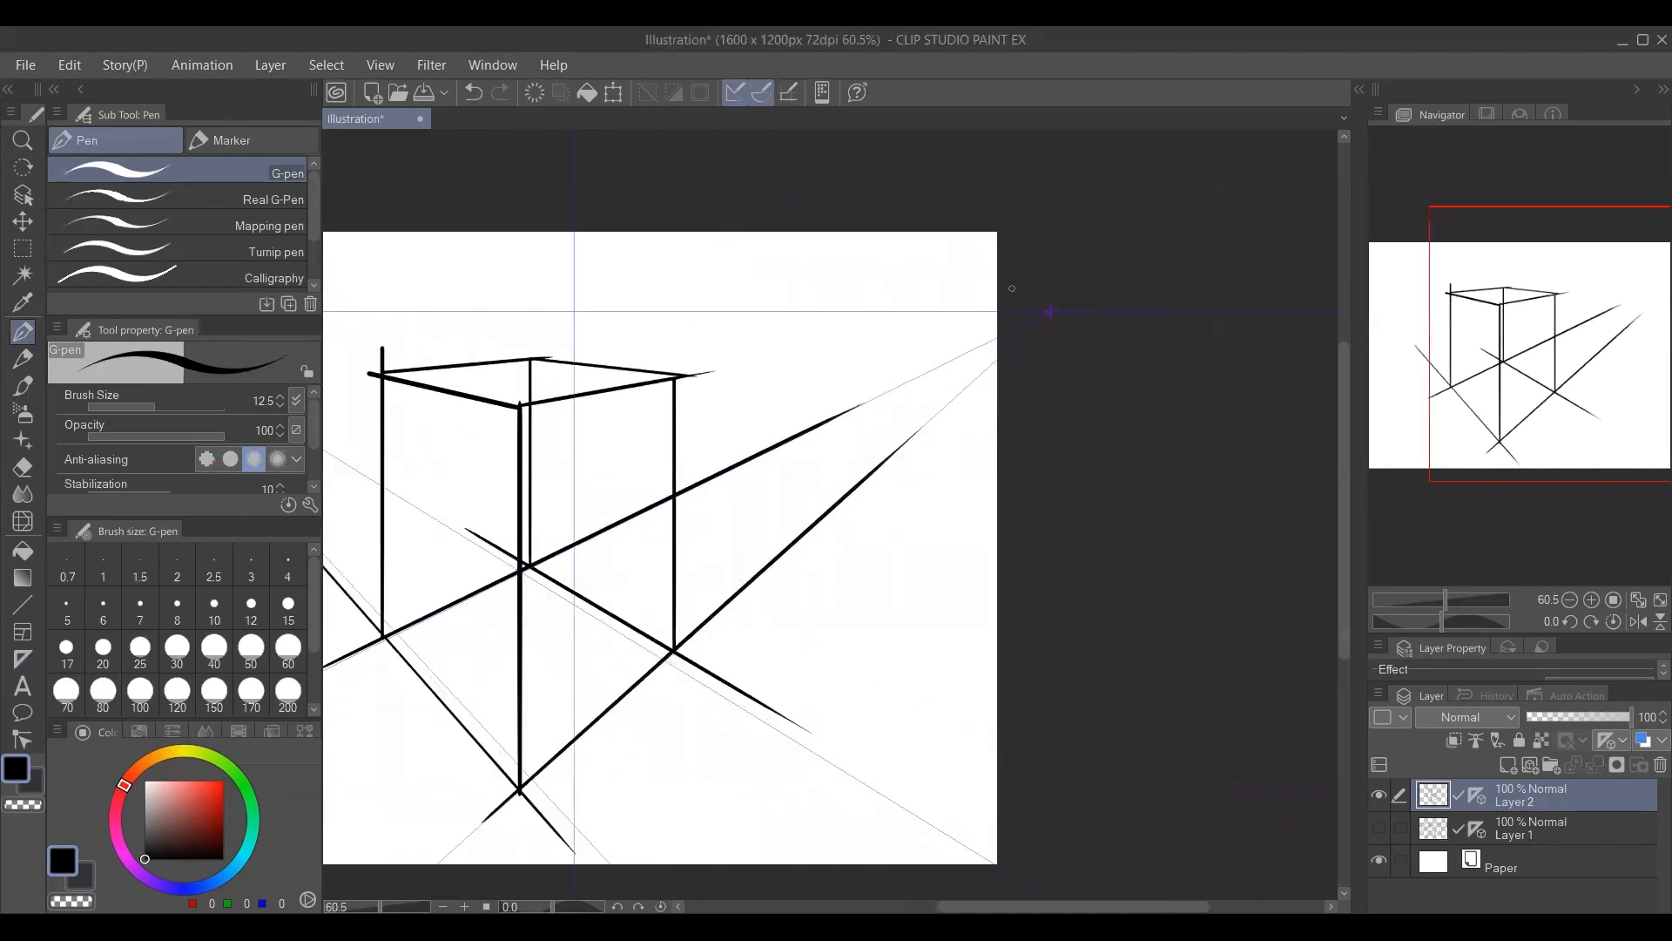
drag(778, 510, 1152, 420)
drag(745, 415, 575, 450)
drag(758, 454, 677, 444)
drag(669, 502, 717, 502)
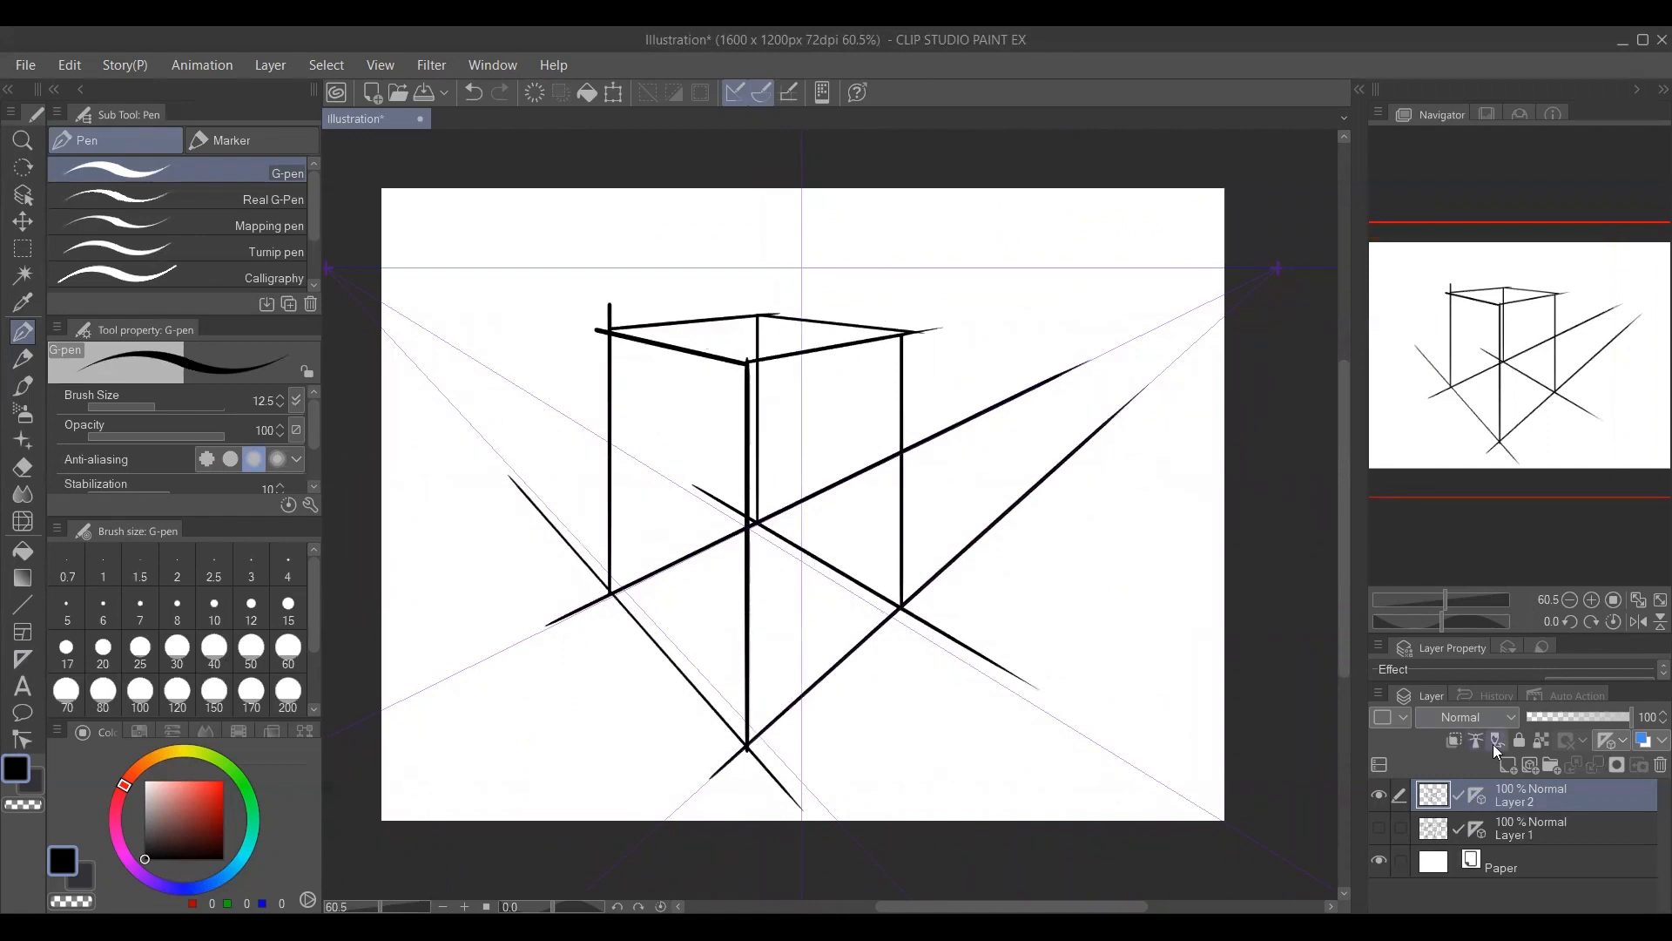
click(1506, 763)
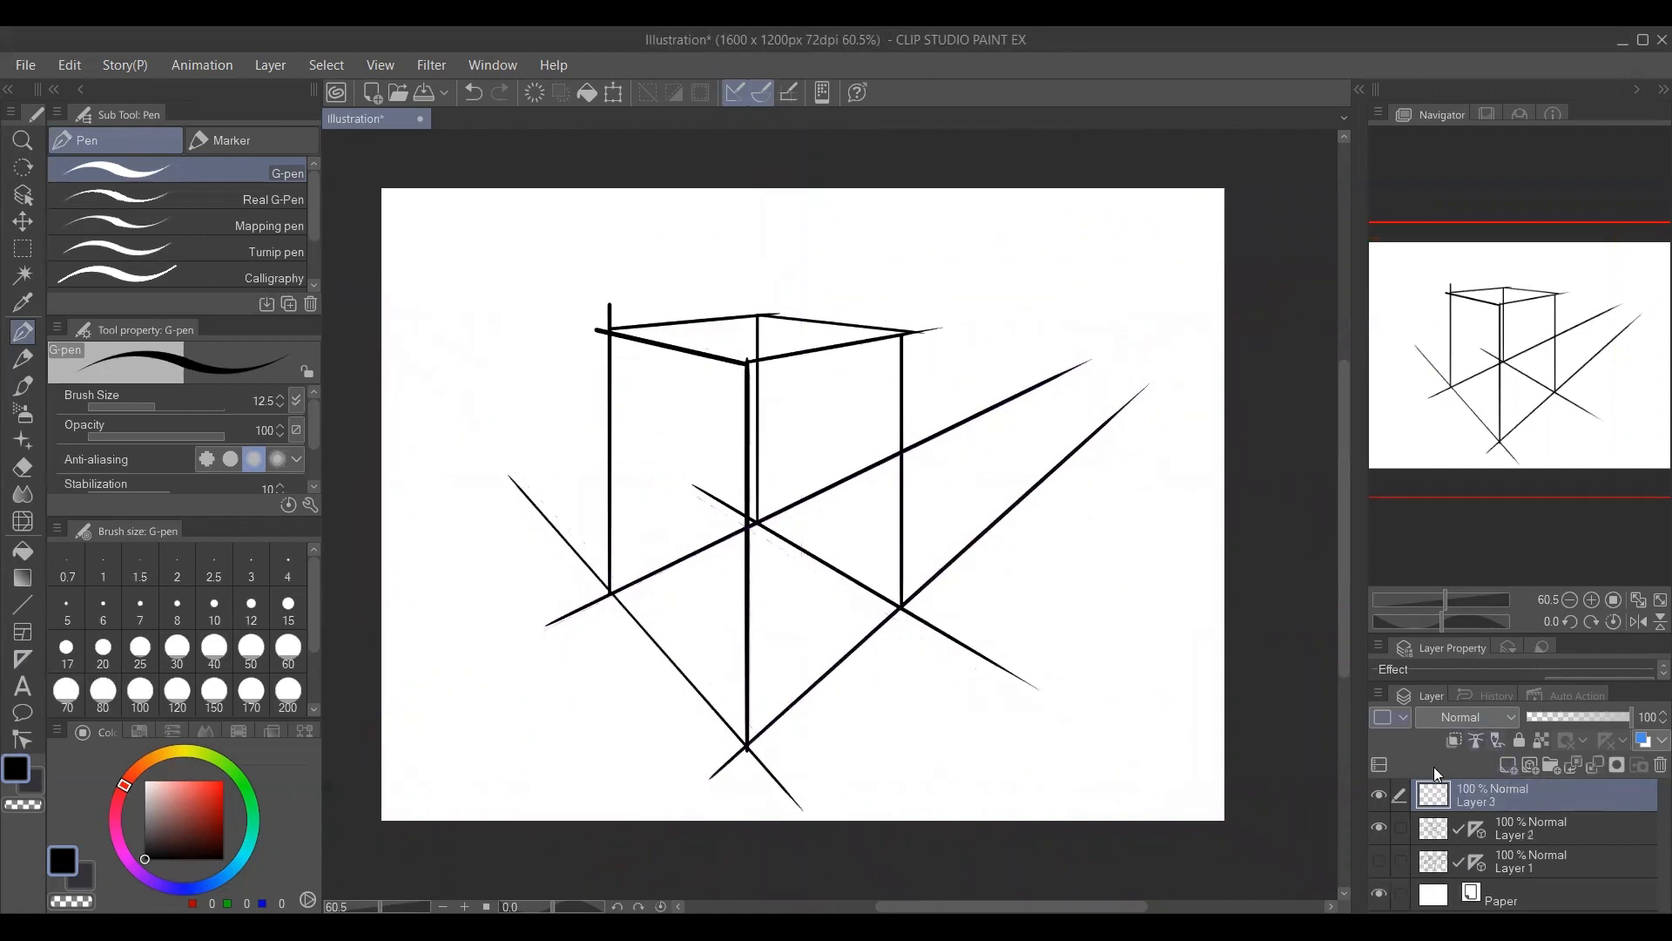
key(ctrl+z)
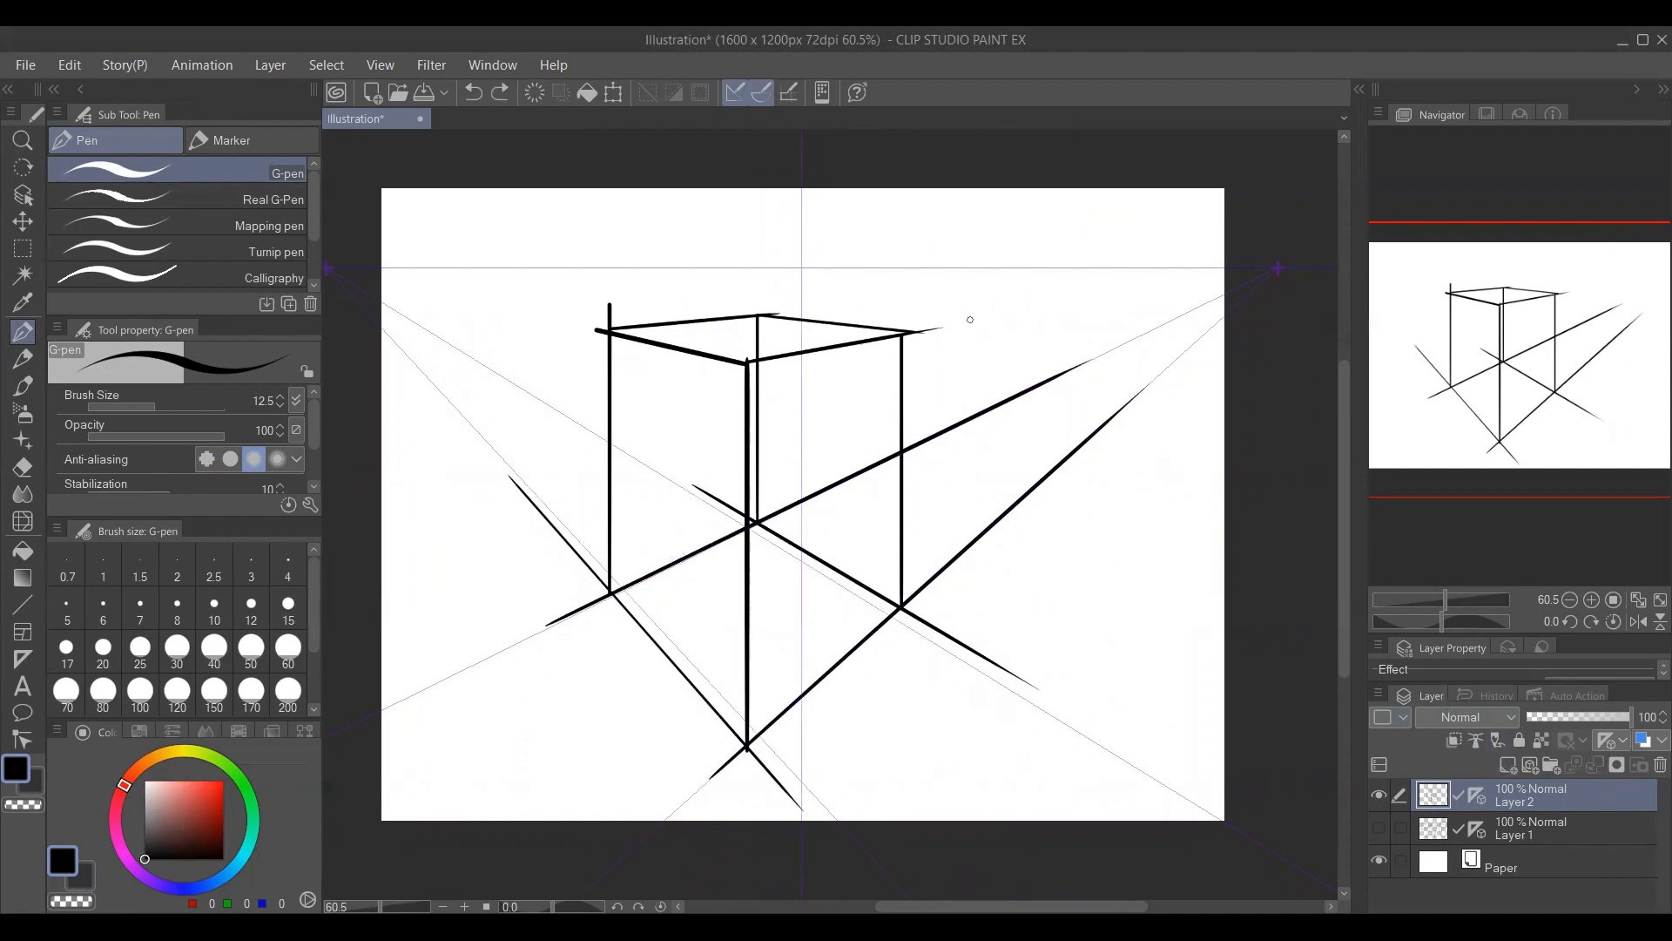
Draw a small see-through cube at the upper right of the canvas, just below the horizon line.
drag(979, 289, 978, 374)
mouse_move(976, 289)
mouse_down()
mouse_move(1041, 291)
mouse_move(1041, 398)
mouse_move(1100, 358)
mouse_up()
mouse_move(977, 377)
mouse_down()
mouse_move(1042, 358)
mouse_move(1090, 281)
mouse_move(1043, 294)
mouse_move(1094, 287)
mouse_up()
drag(1037, 358, 1036, 284)
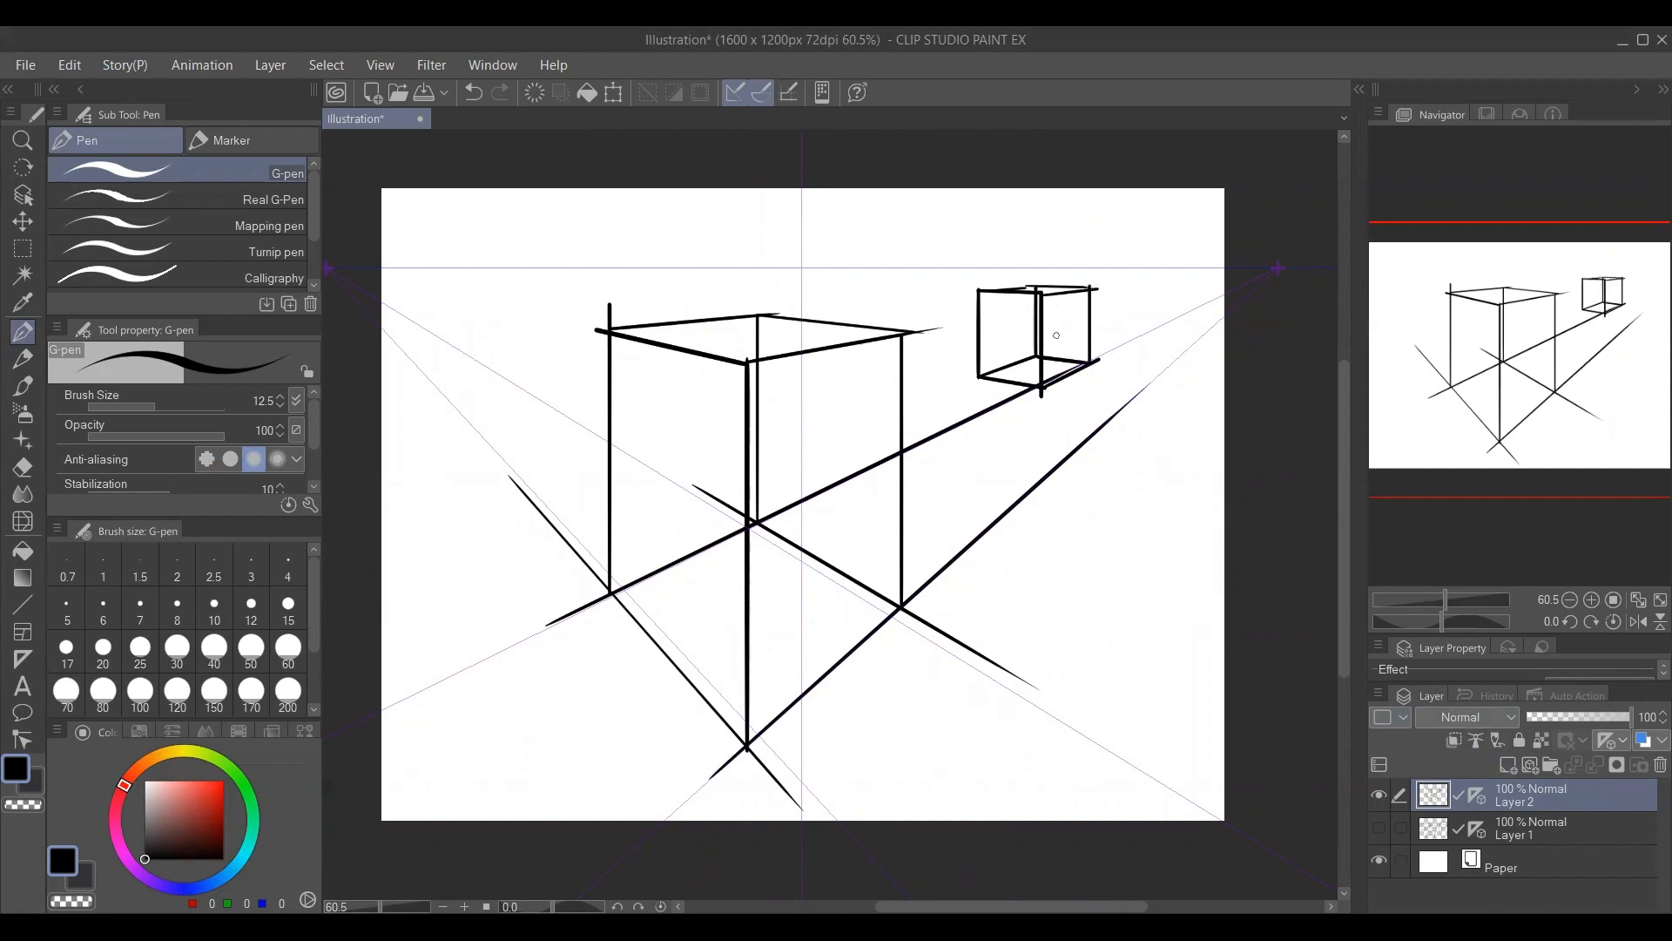
Hide Layer 2 and add a new raster layer above it.
click(1379, 794)
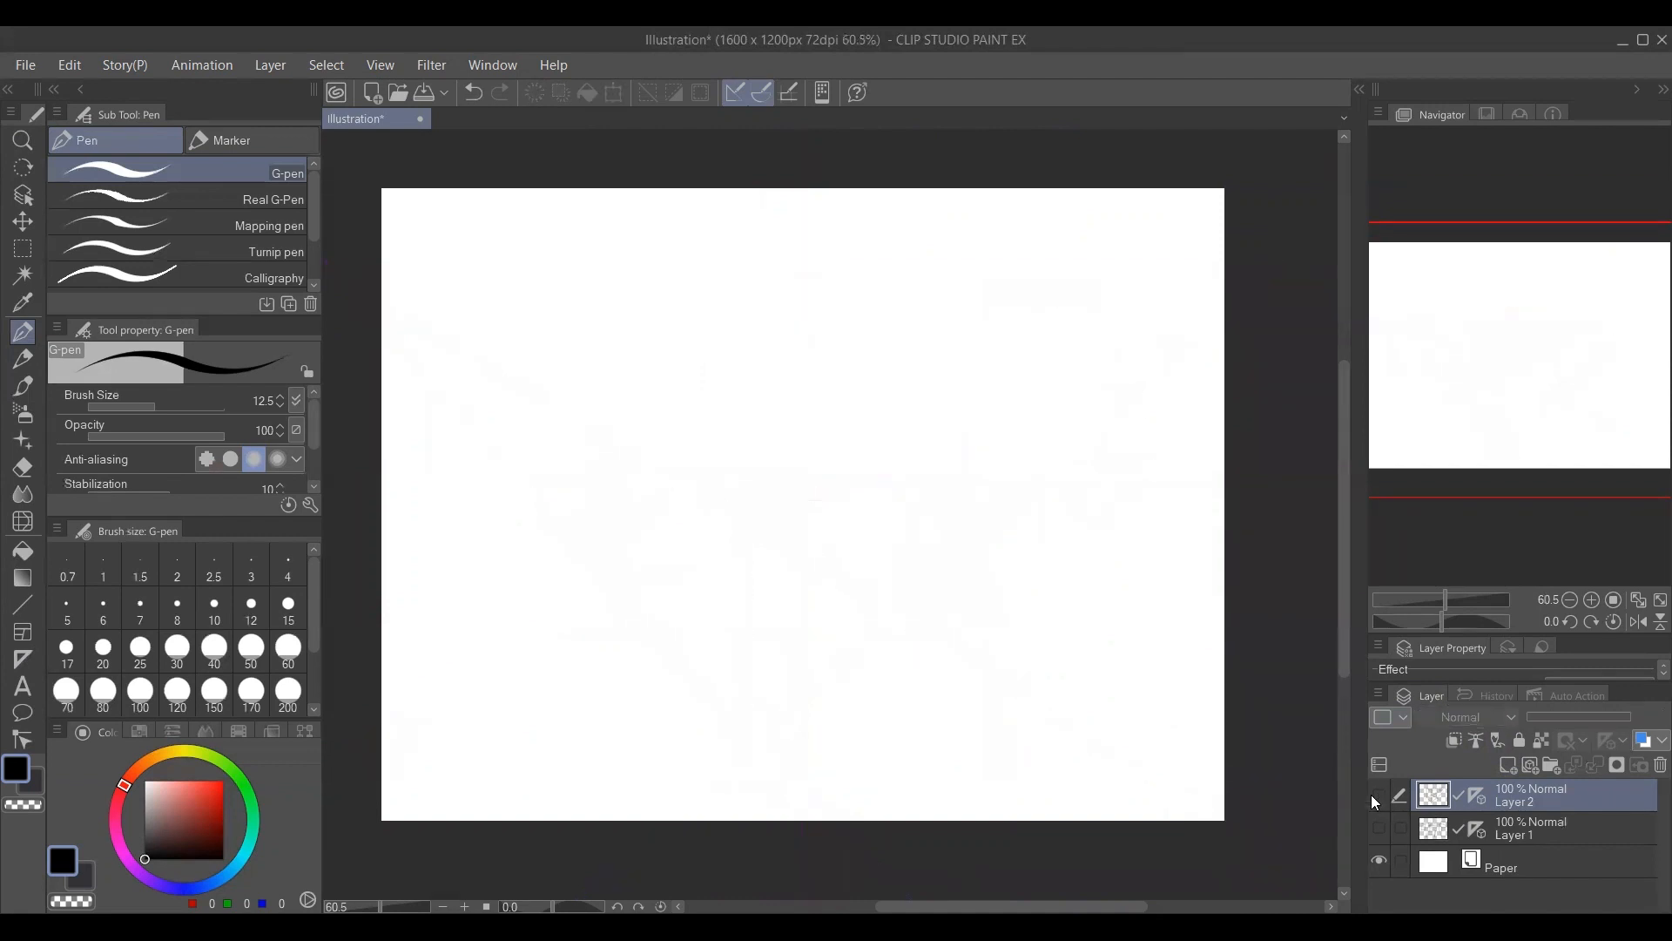
click(1509, 766)
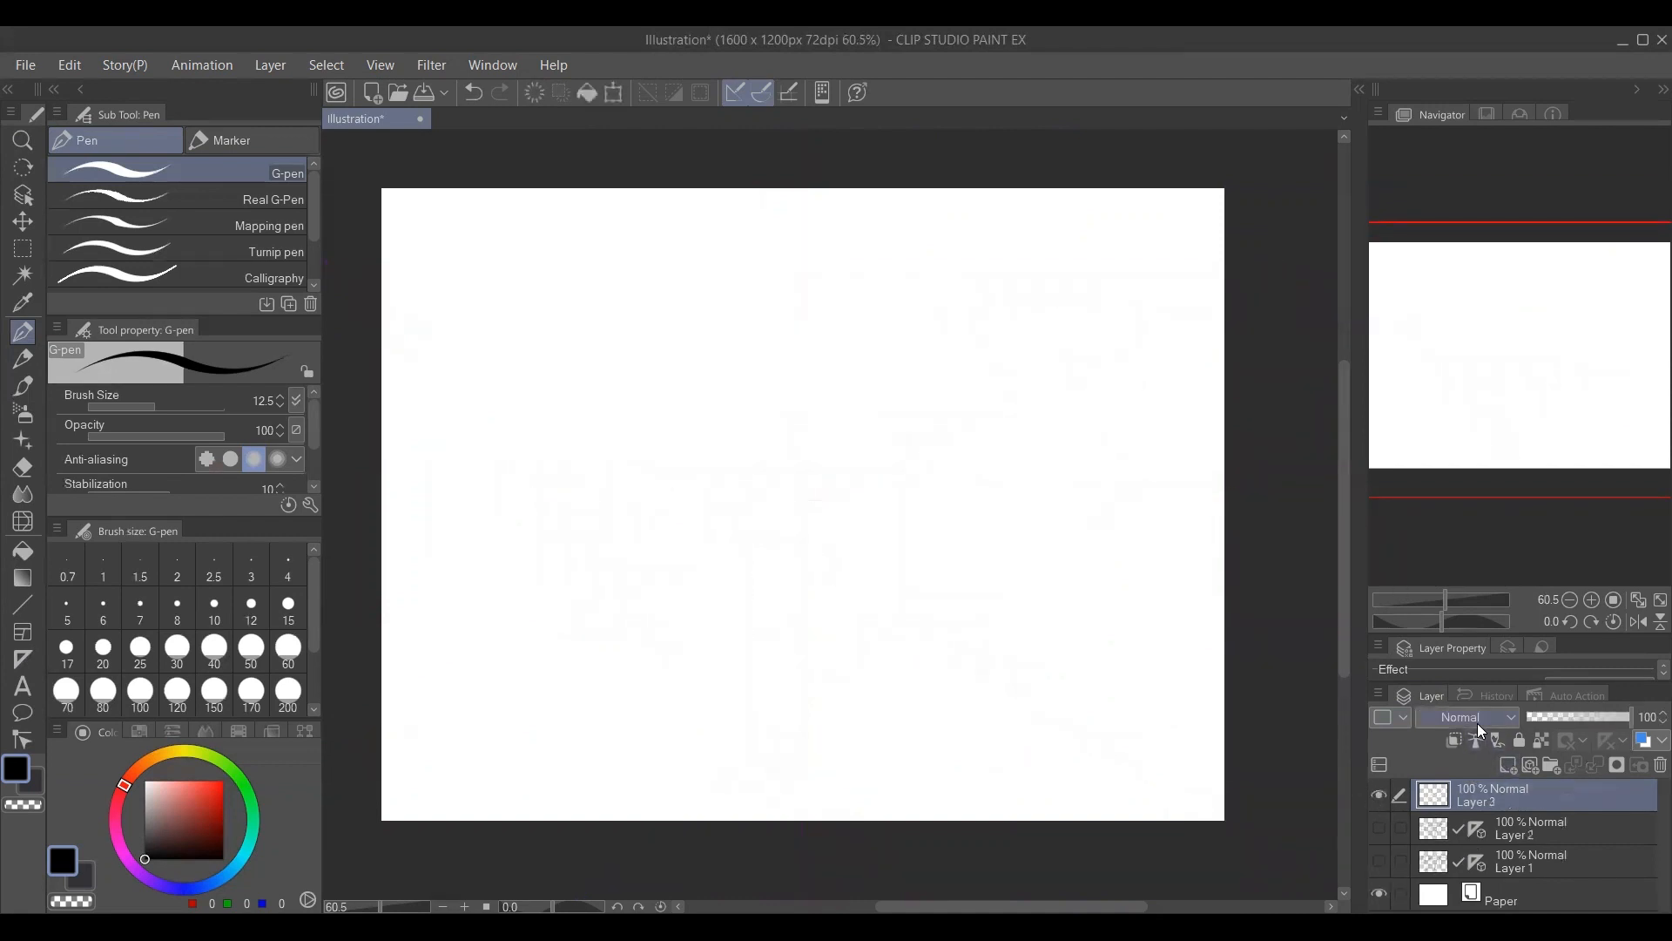
Create a perspective ruler on Layer 3 with one vanishing point far to the upper right and another far to the upper left.
click(23, 659)
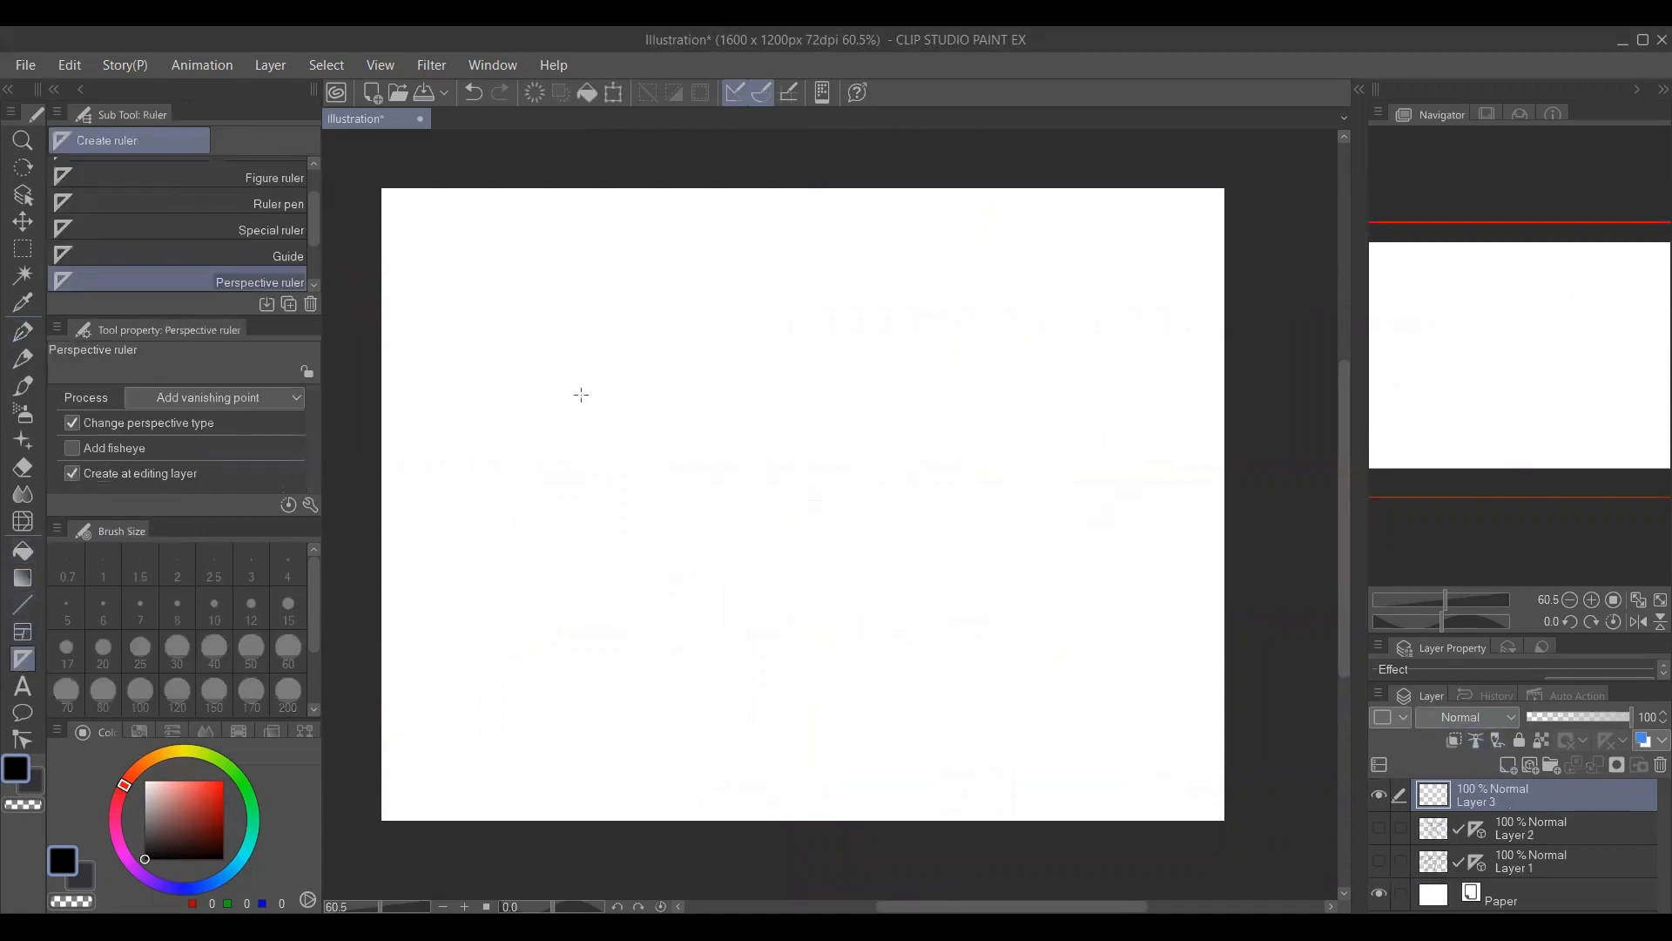
scroll(735, 500, down, 2)
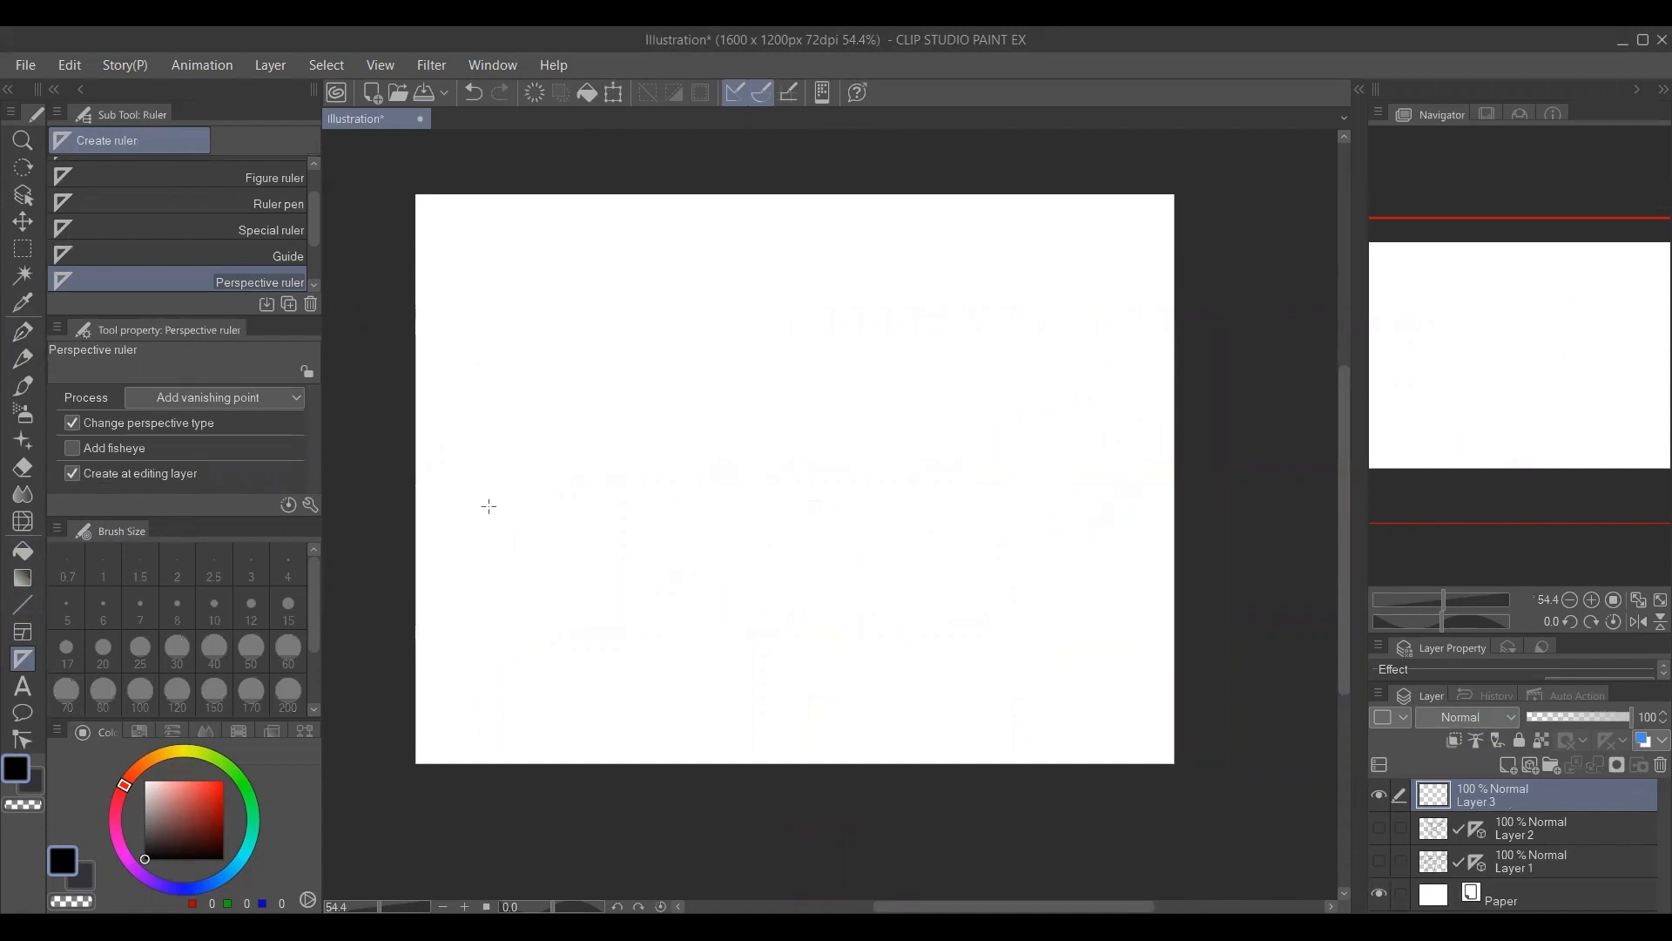
drag(489, 506, 1133, 218)
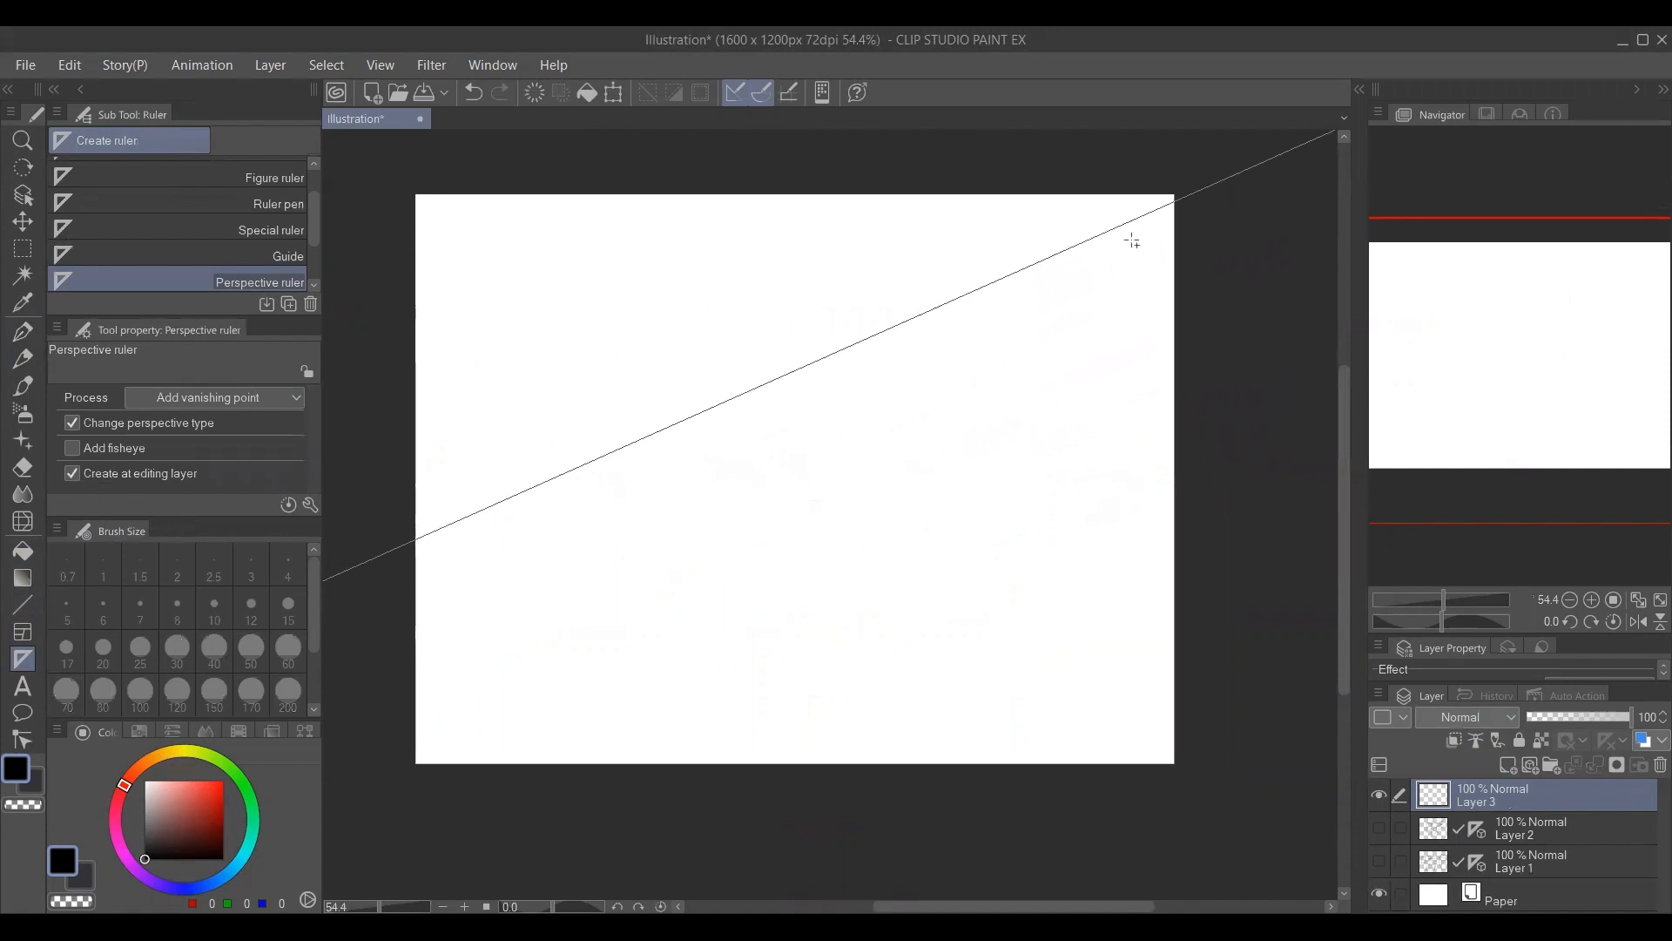
drag(722, 675, 1169, 388)
drag(457, 416, 756, 662)
drag(794, 274, 1051, 396)
key(p)
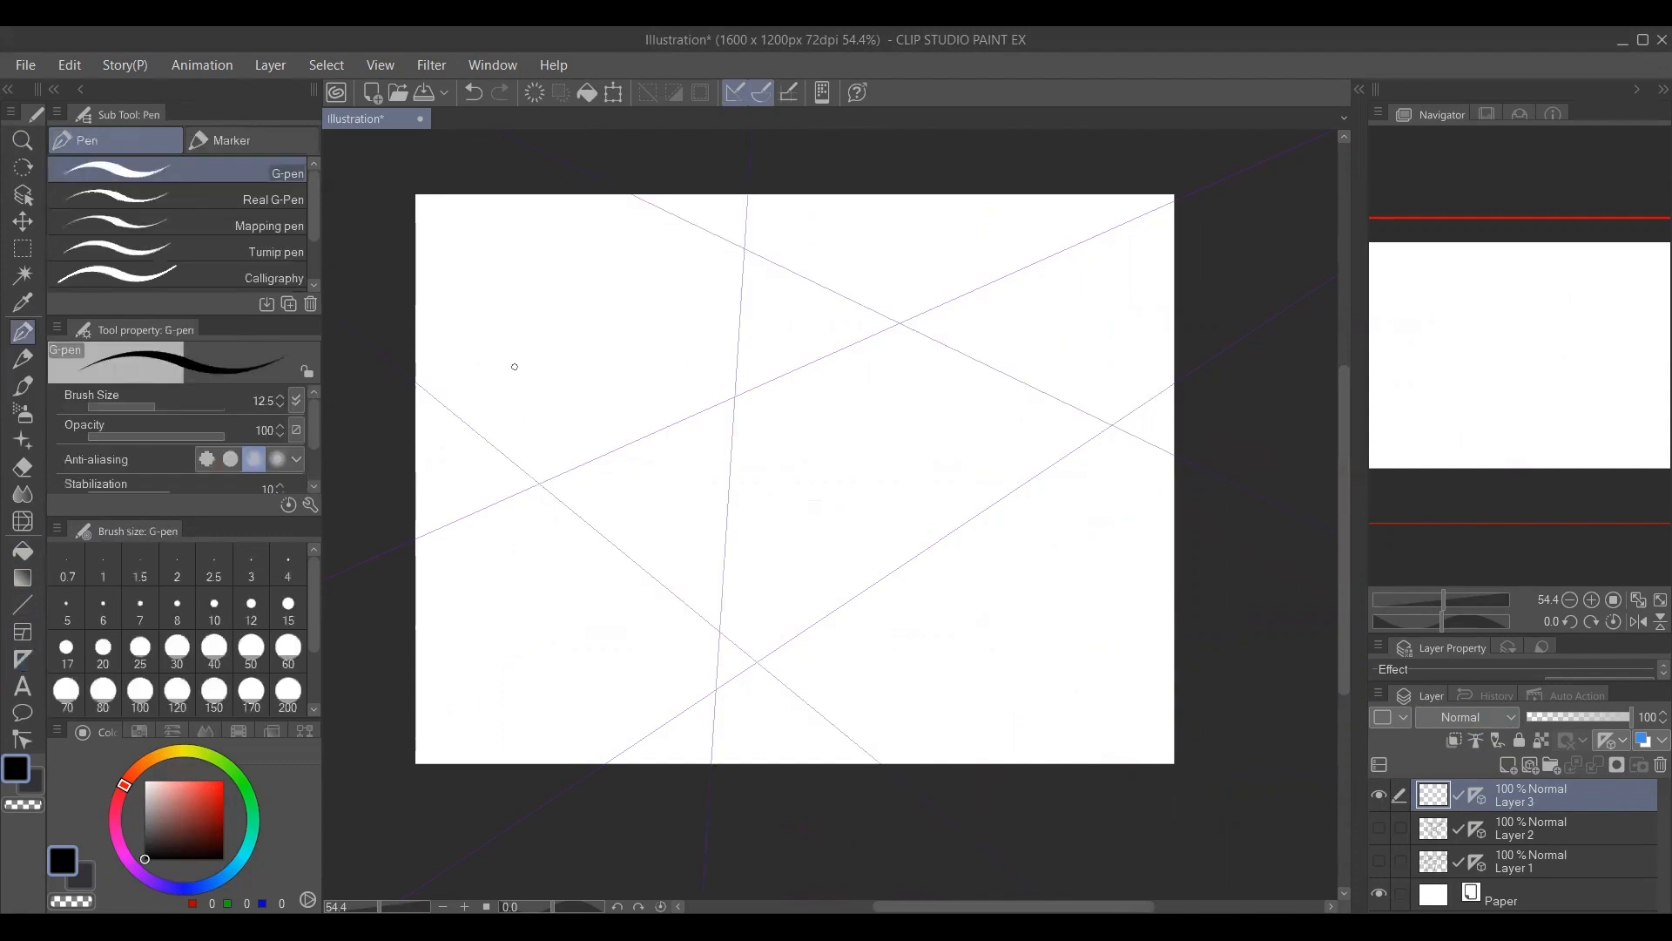
Add a third vanishing point far below the canvas to Layer 3's perspective ruler, using two steep guide lines.
click(22, 660)
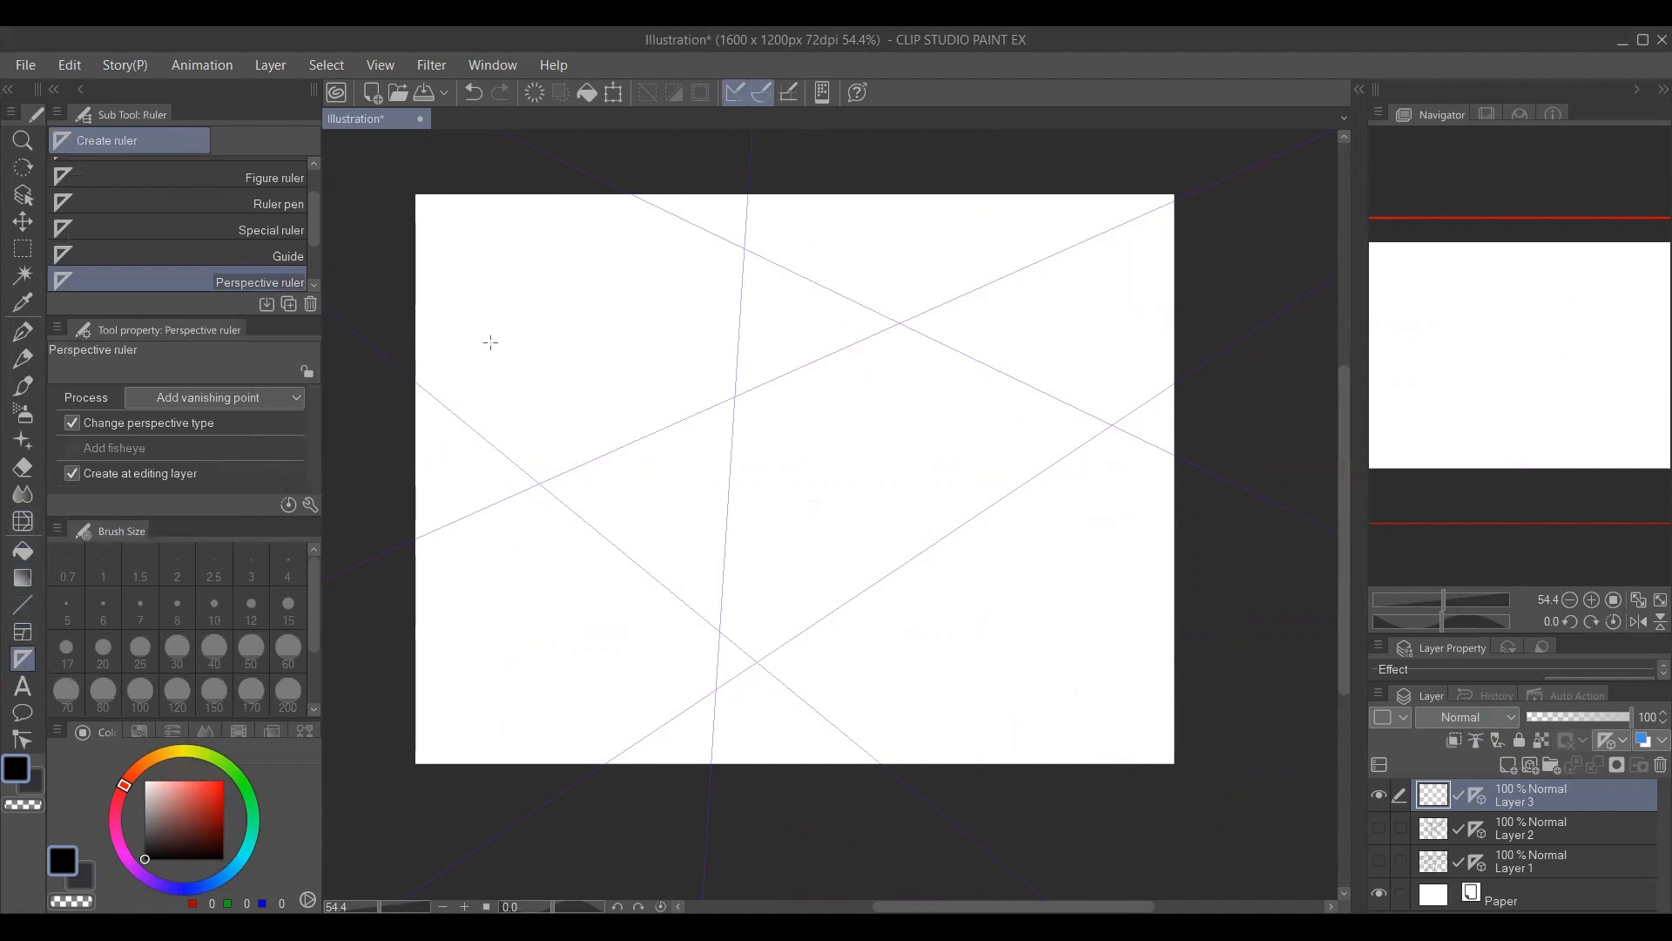
drag(483, 301, 478, 470)
drag(1141, 478, 1096, 636)
Draw a large four-sided outline across the canvas with the G-pen, following the left and right vanishing points.
key(p)
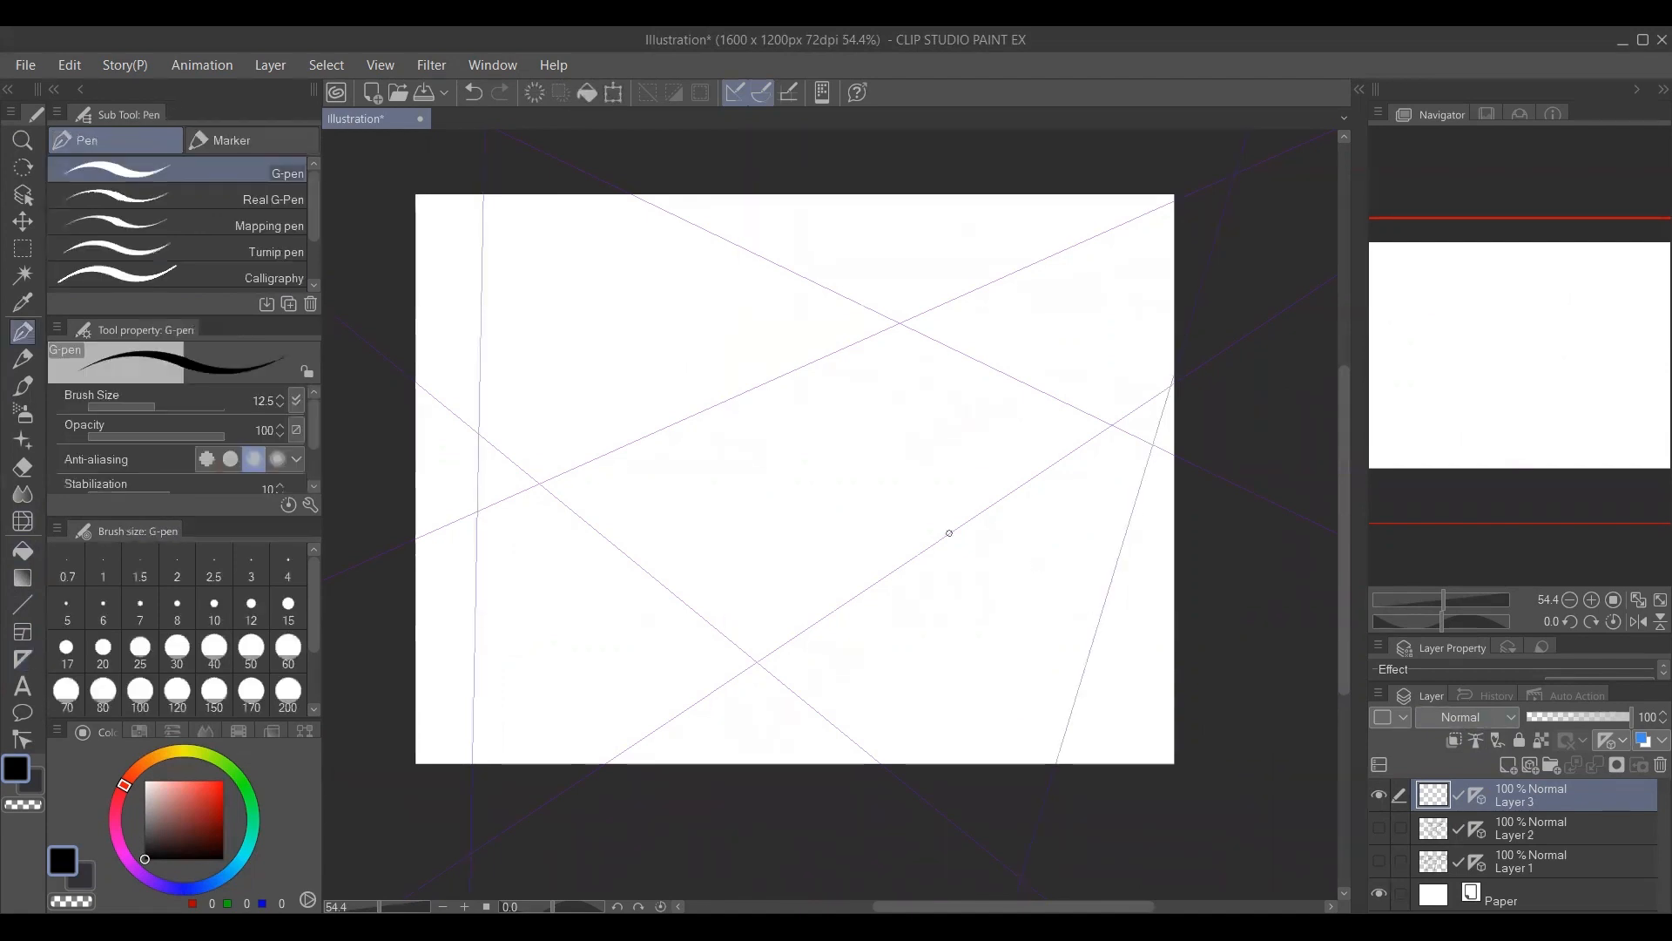
drag(441, 407, 790, 696)
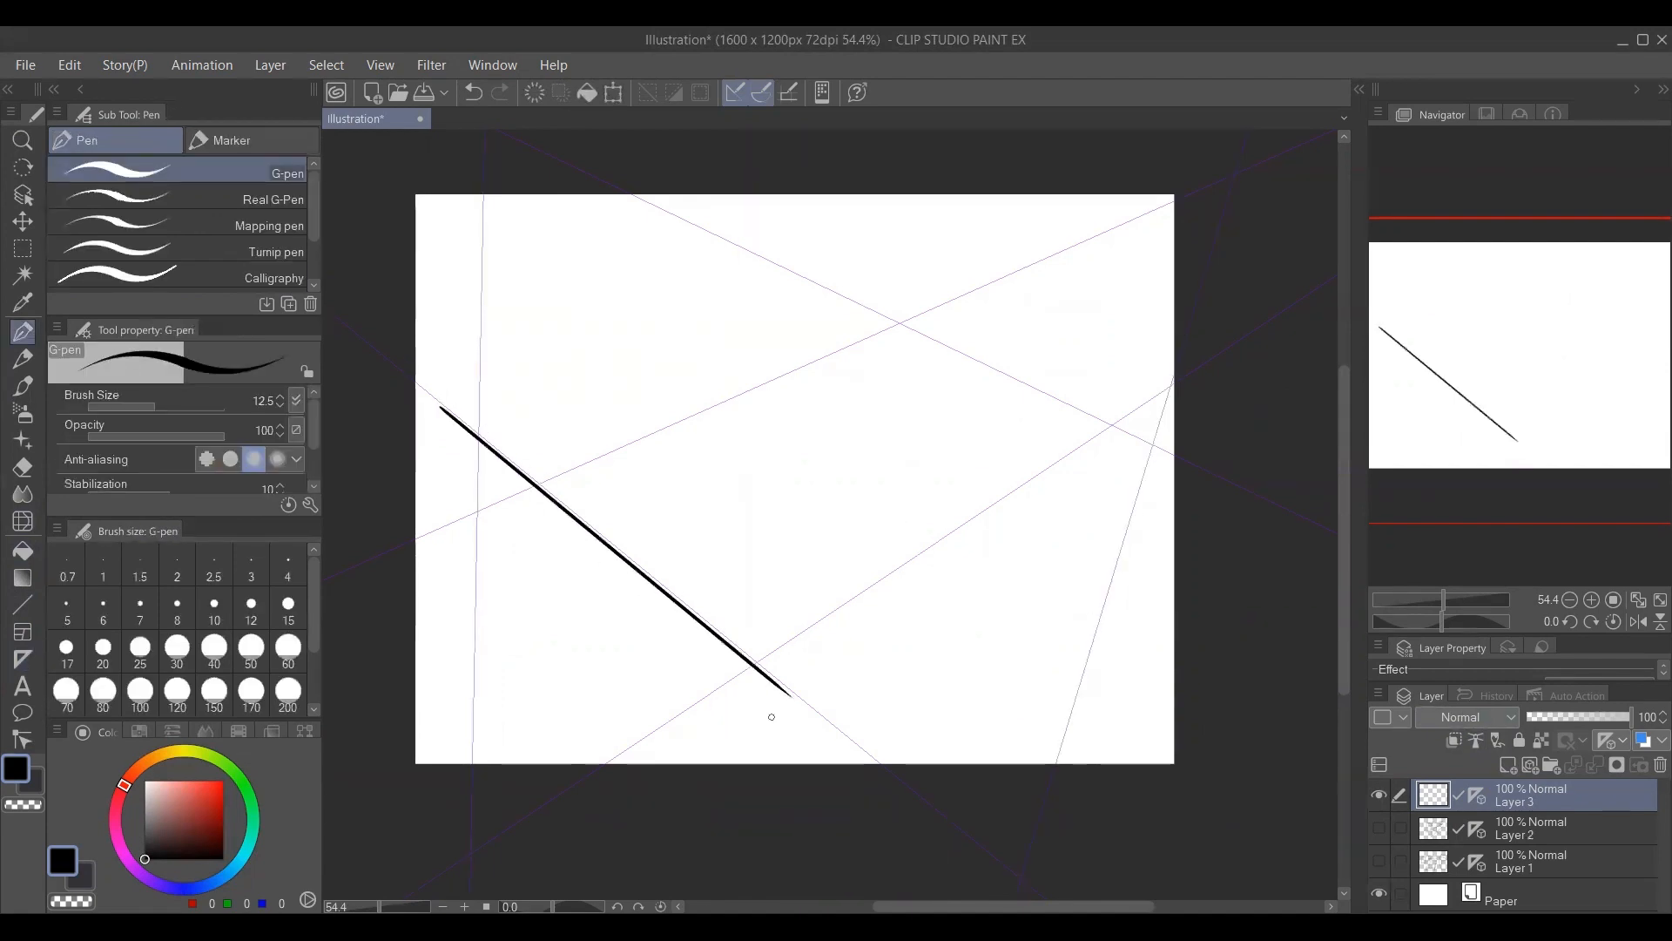
drag(505, 457, 881, 302)
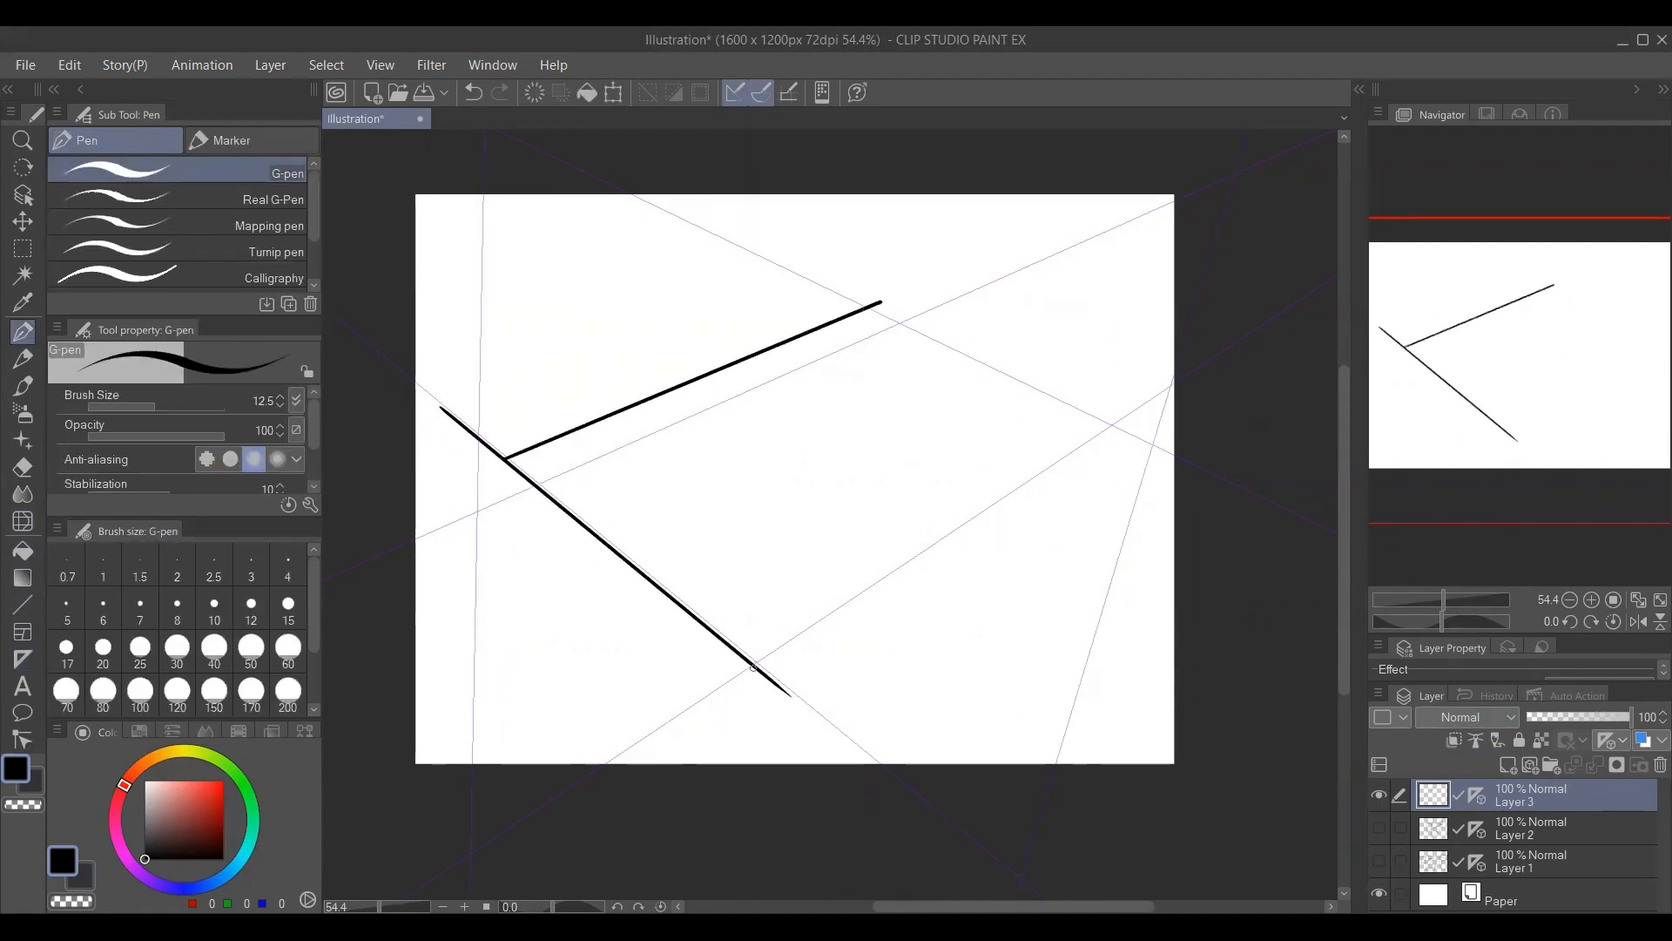
drag(762, 669, 1136, 417)
drag(874, 307, 1161, 443)
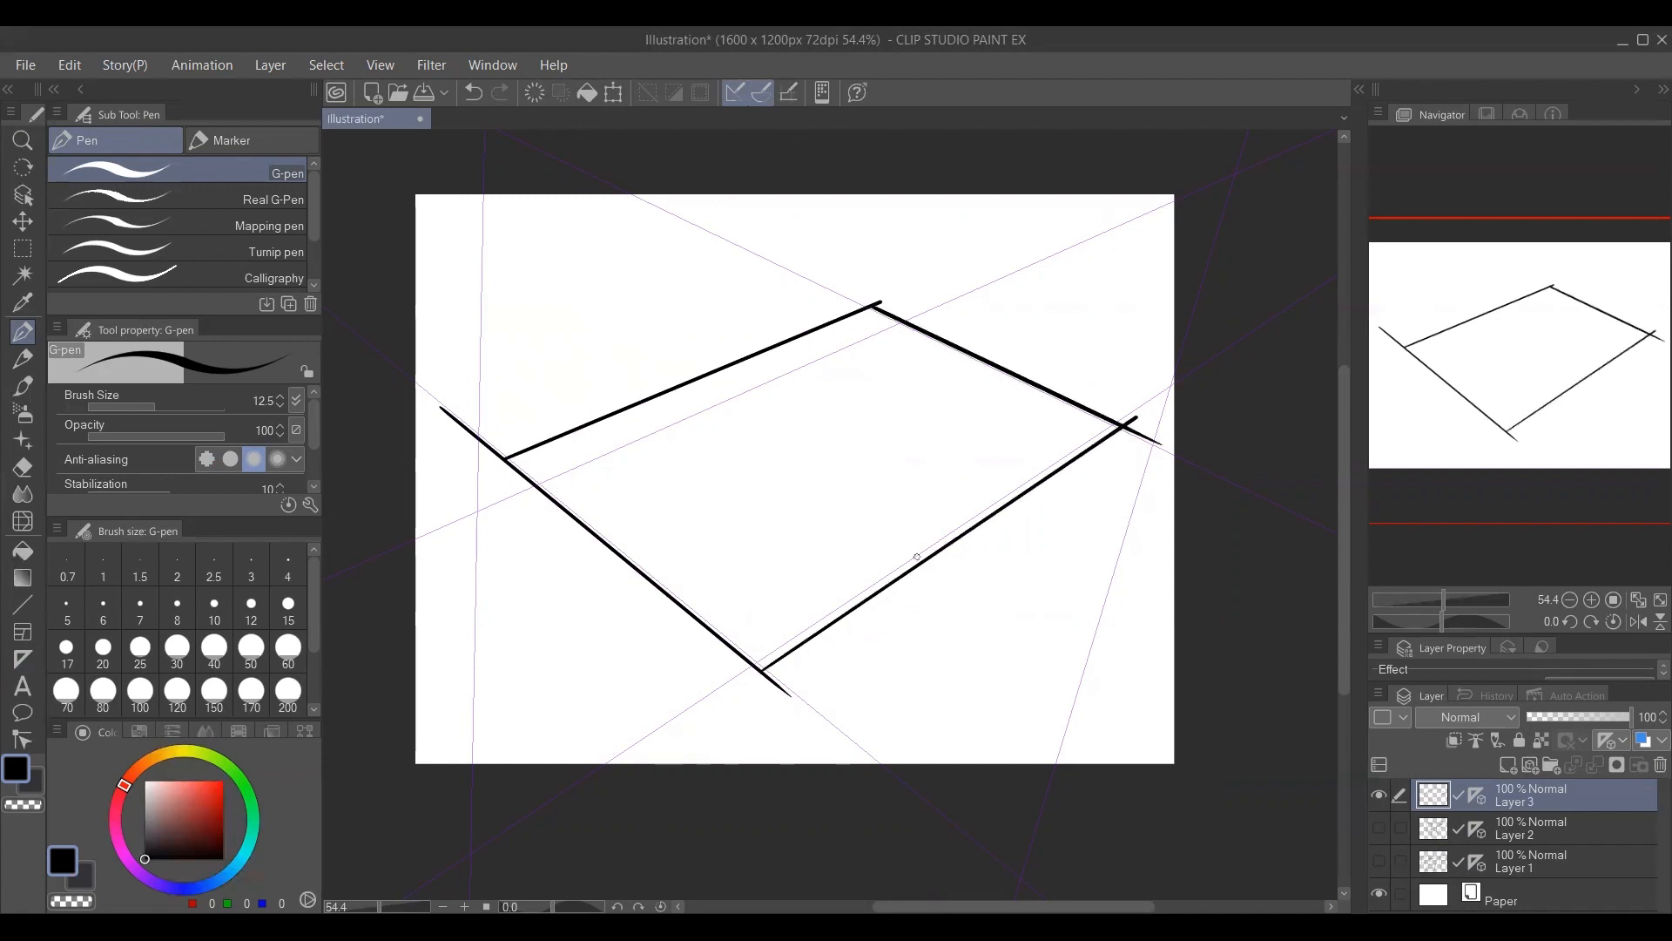
drag(1197, 320, 1153, 383)
mouse_move(566, 419)
mouse_down()
mouse_move(1233, 733)
mouse_move(665, 384)
mouse_move(665, 347)
mouse_up()
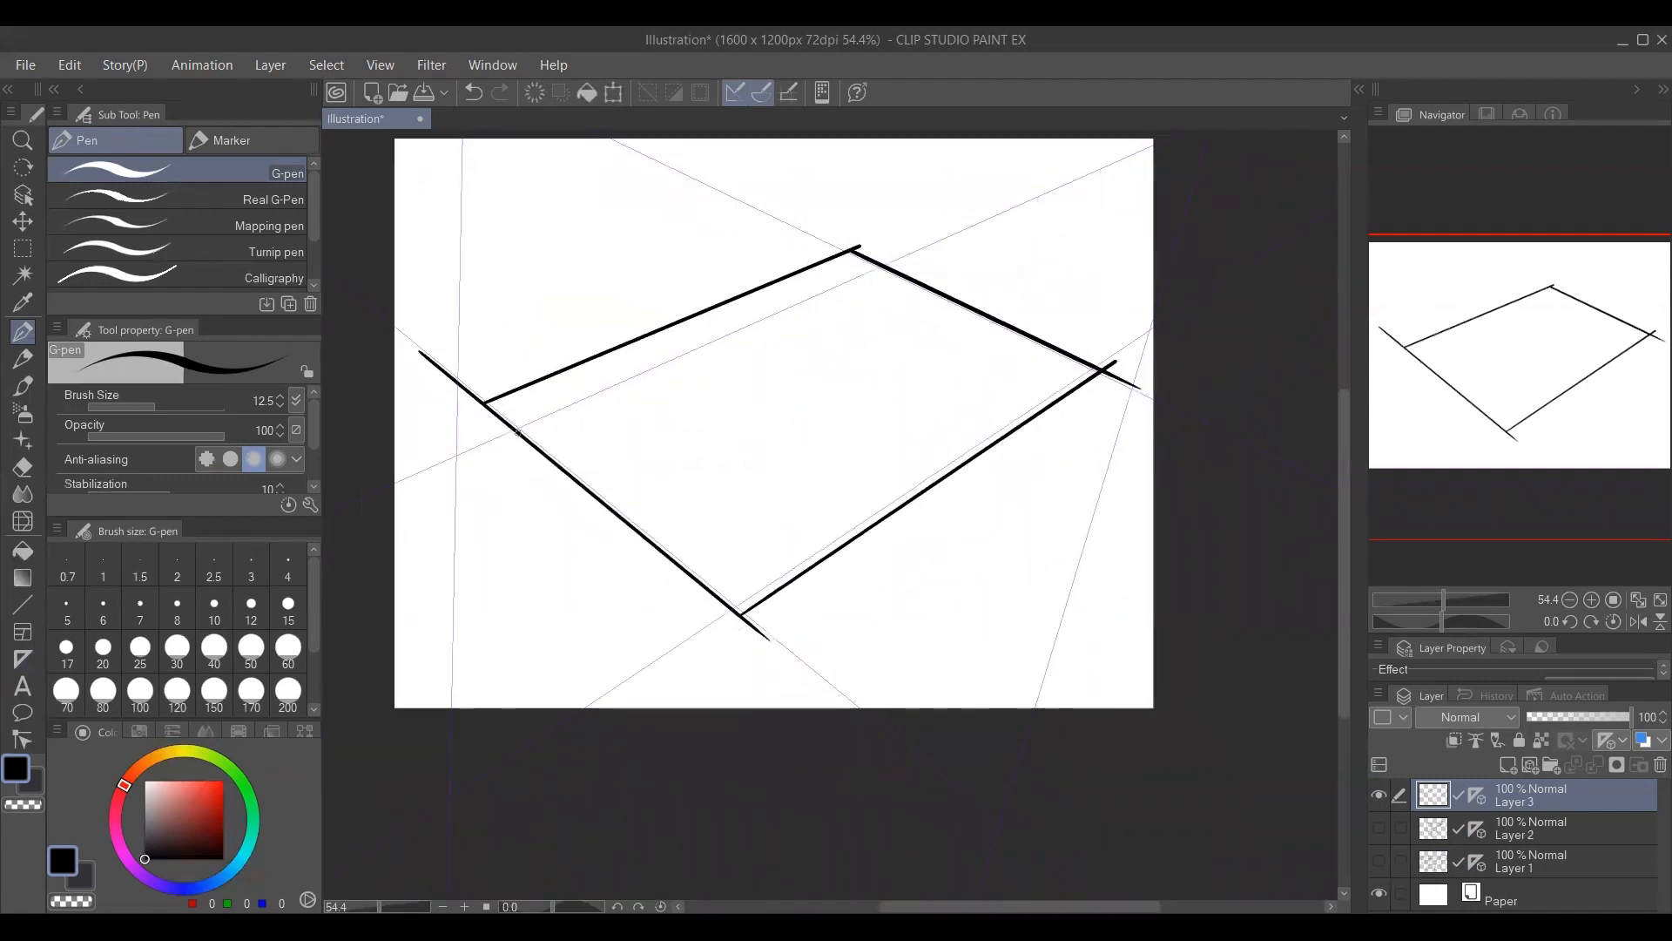
drag(484, 404, 476, 695)
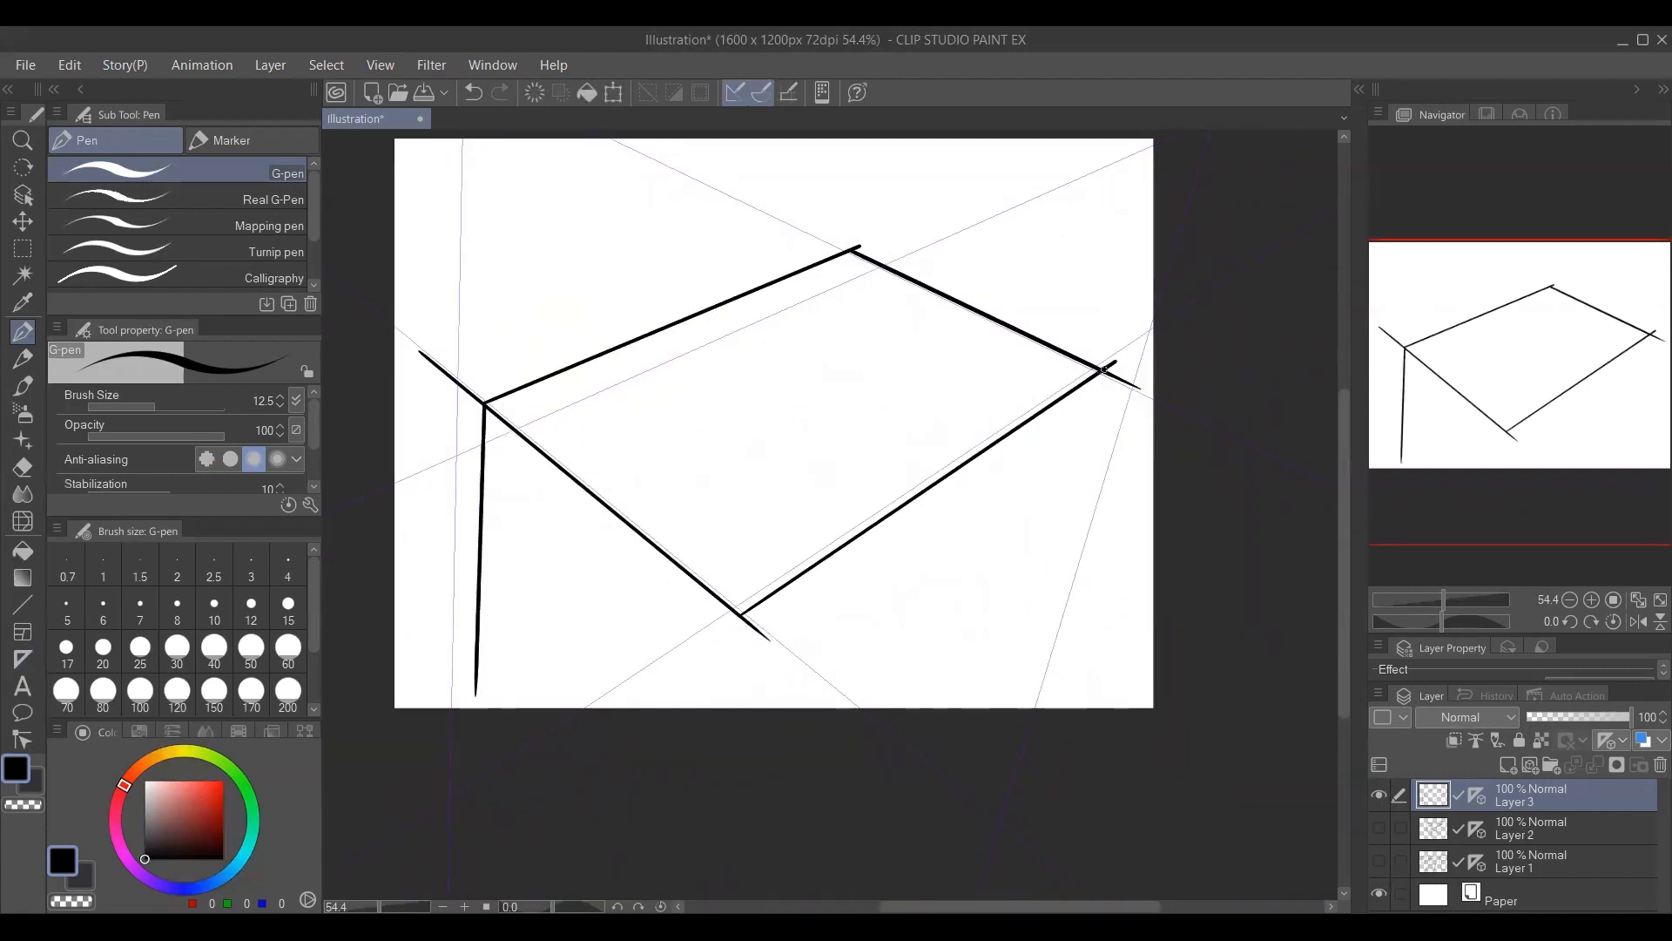
drag(1103, 371, 1006, 708)
drag(744, 614, 732, 708)
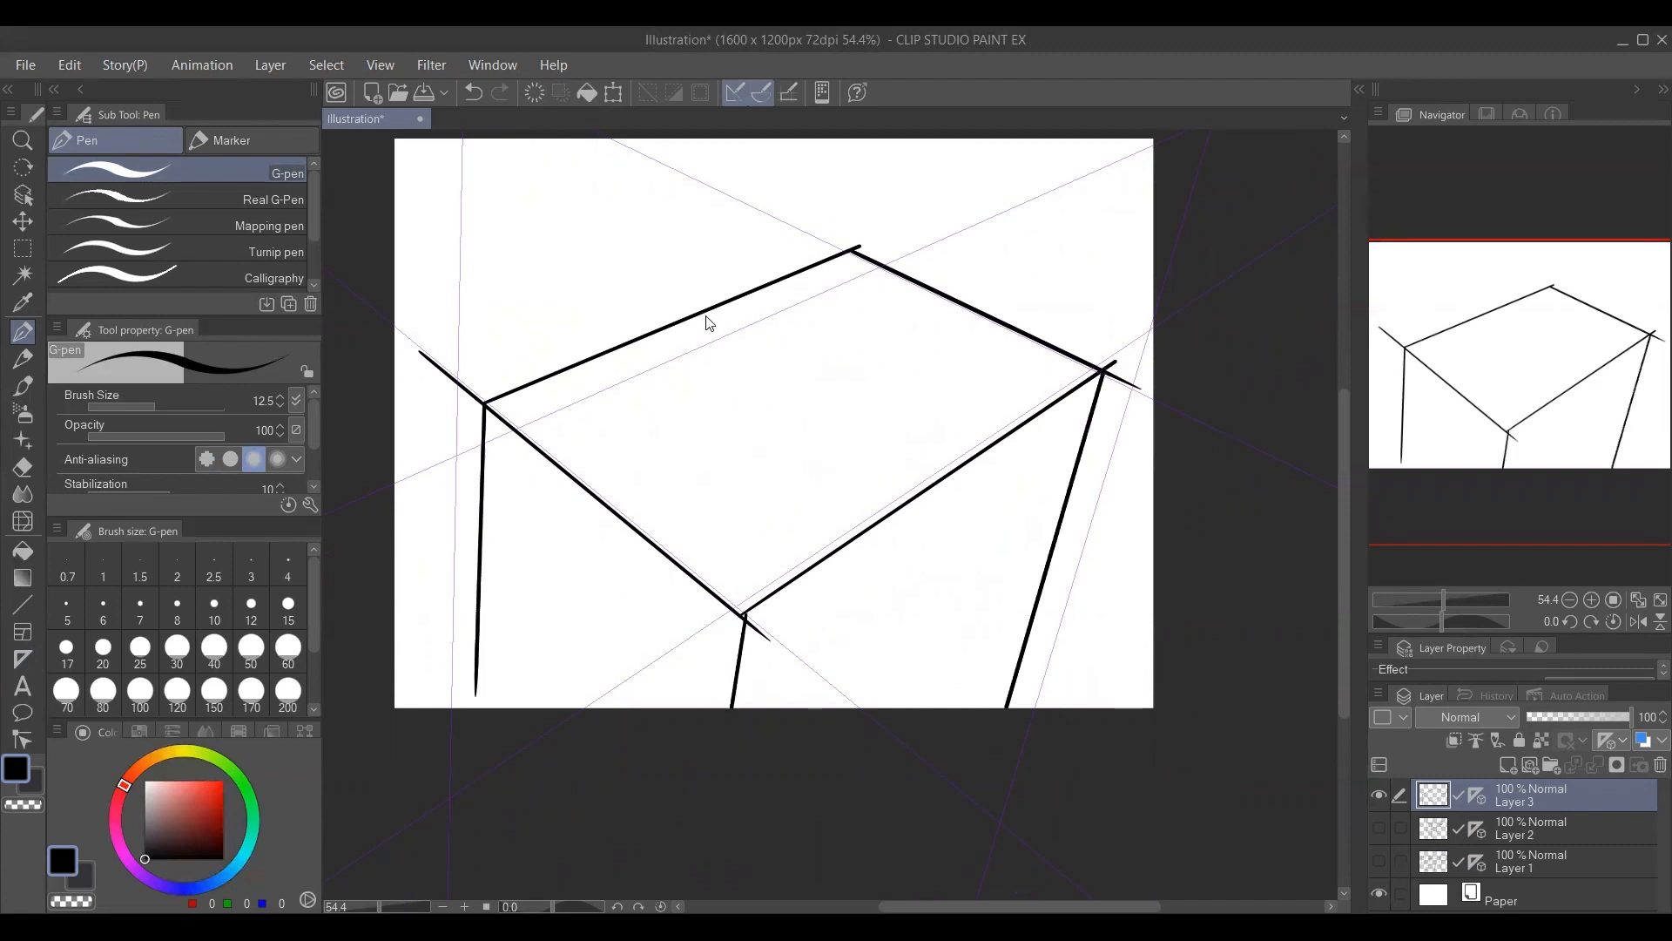
key(ctrl+z)
key(ctrl+z)
key(ctrl+z)
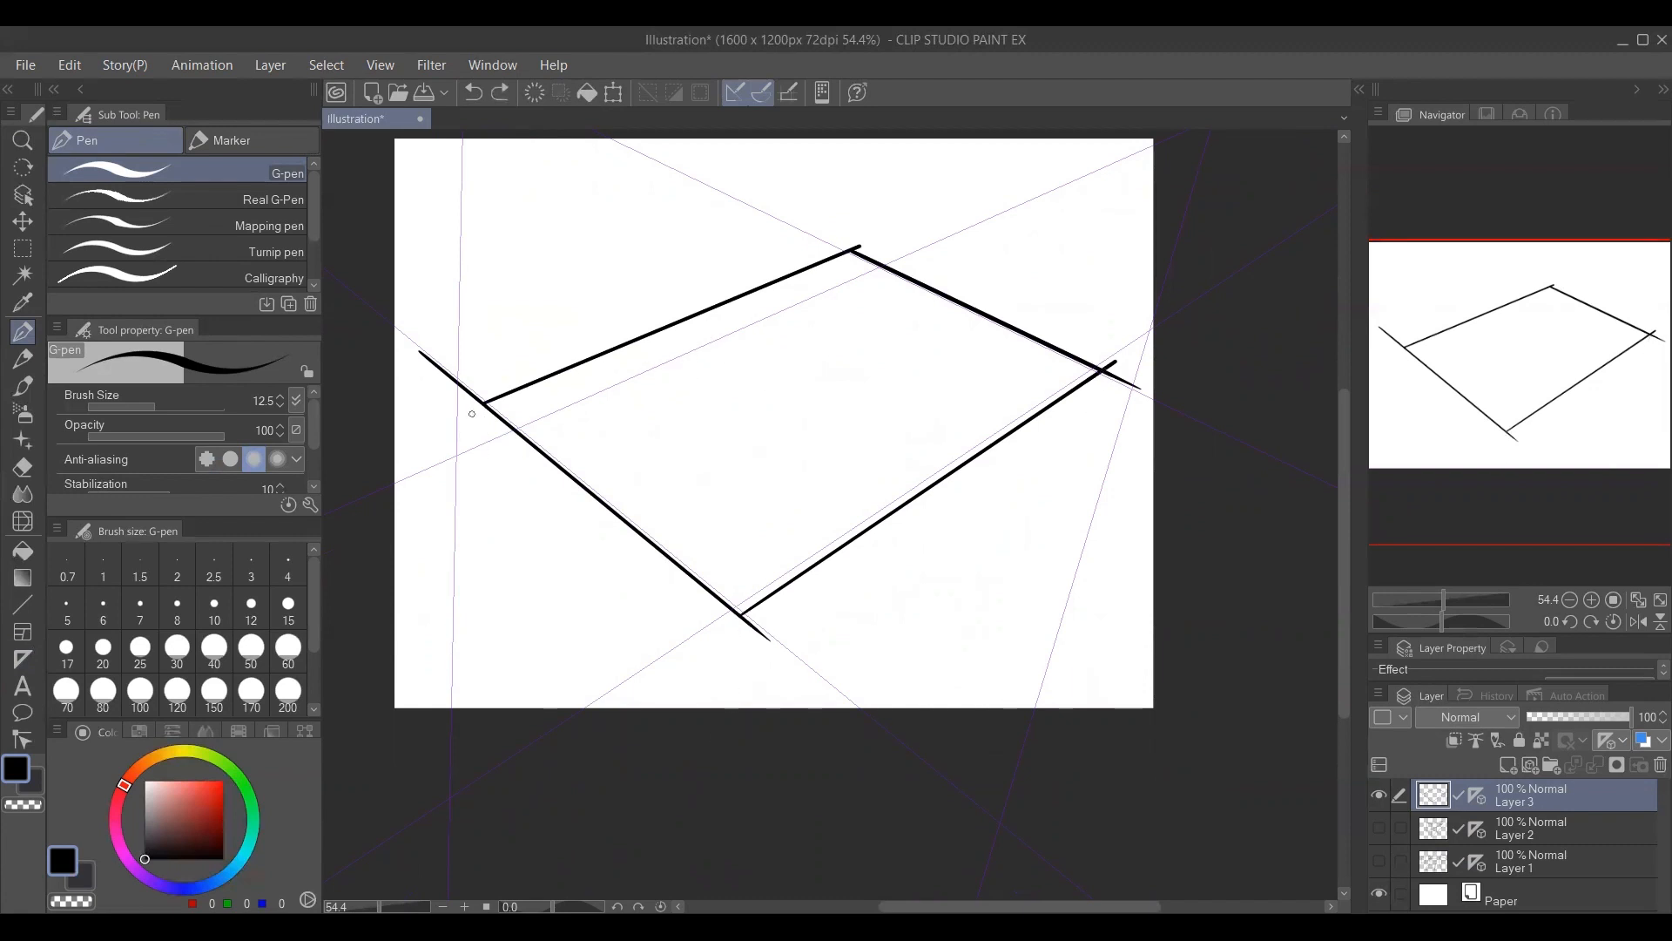
Draw wall-thickness lines beside the outline's lower-left edge and front corner, plus an outer wall face with a doorway below that edge.
mouse_move(466, 409)
mouse_down()
mouse_move(715, 644)
mouse_move(723, 627)
mouse_move(617, 692)
mouse_move(623, 705)
mouse_move(737, 641)
mouse_move(818, 709)
mouse_up()
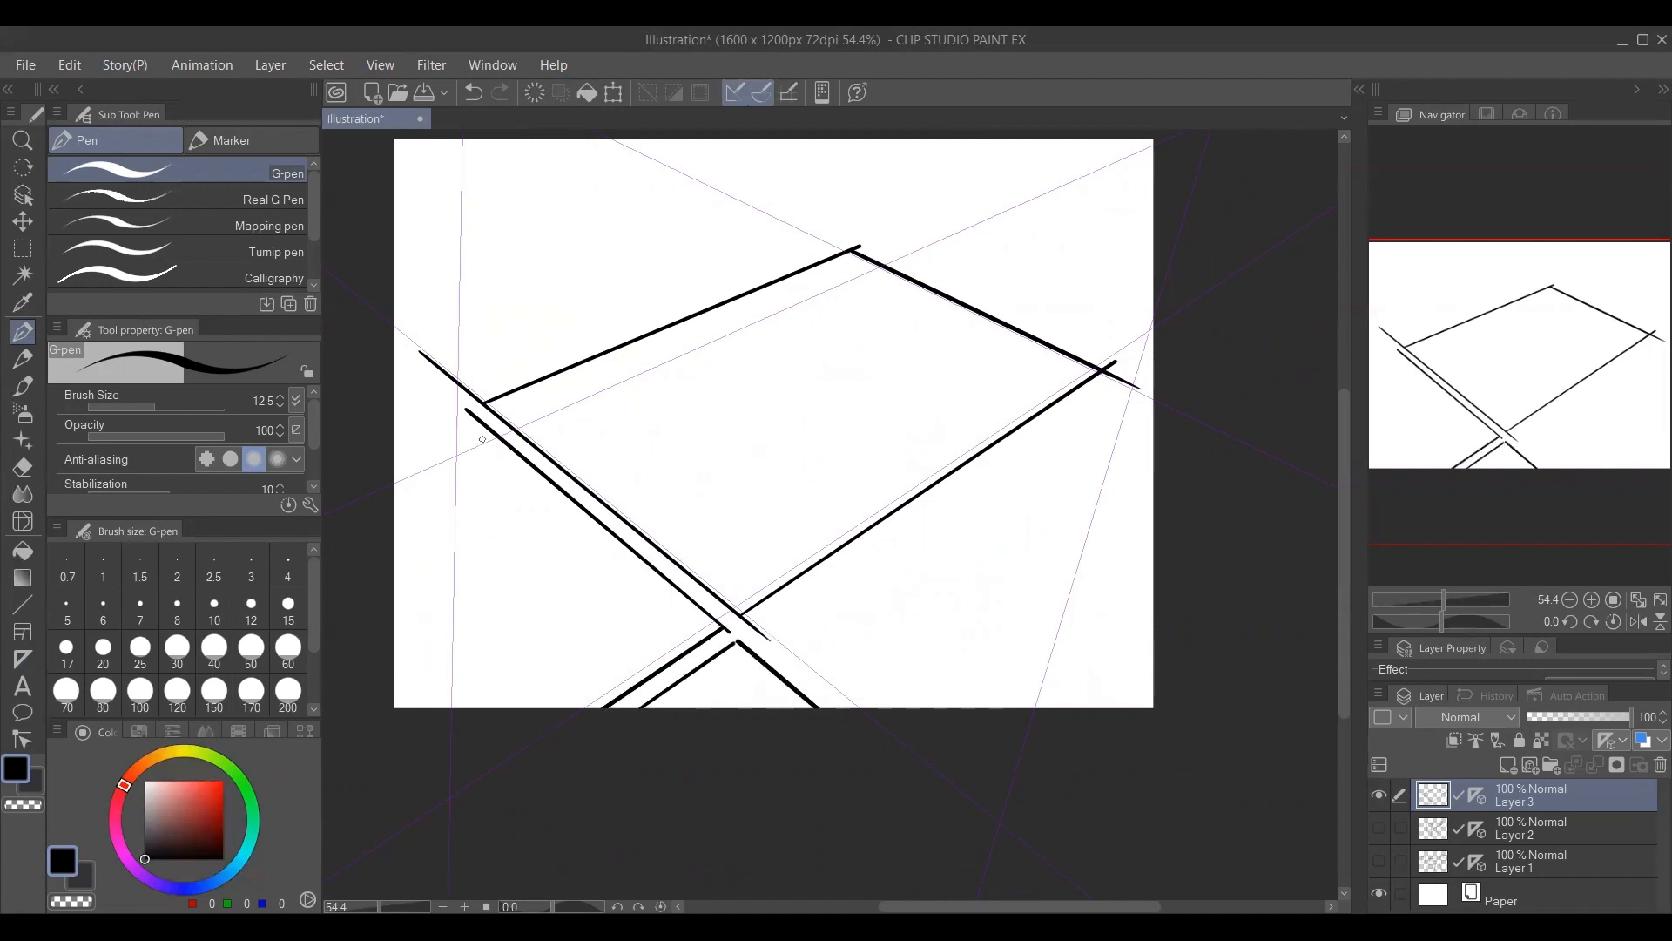
drag(468, 413, 462, 674)
mouse_move(462, 615)
mouse_down()
mouse_move(517, 678)
mouse_move(457, 663)
mouse_move(525, 677)
mouse_move(551, 520)
mouse_move(608, 589)
mouse_move(575, 703)
mouse_move(545, 661)
mouse_move(551, 531)
mouse_up()
key(e)
key(p)
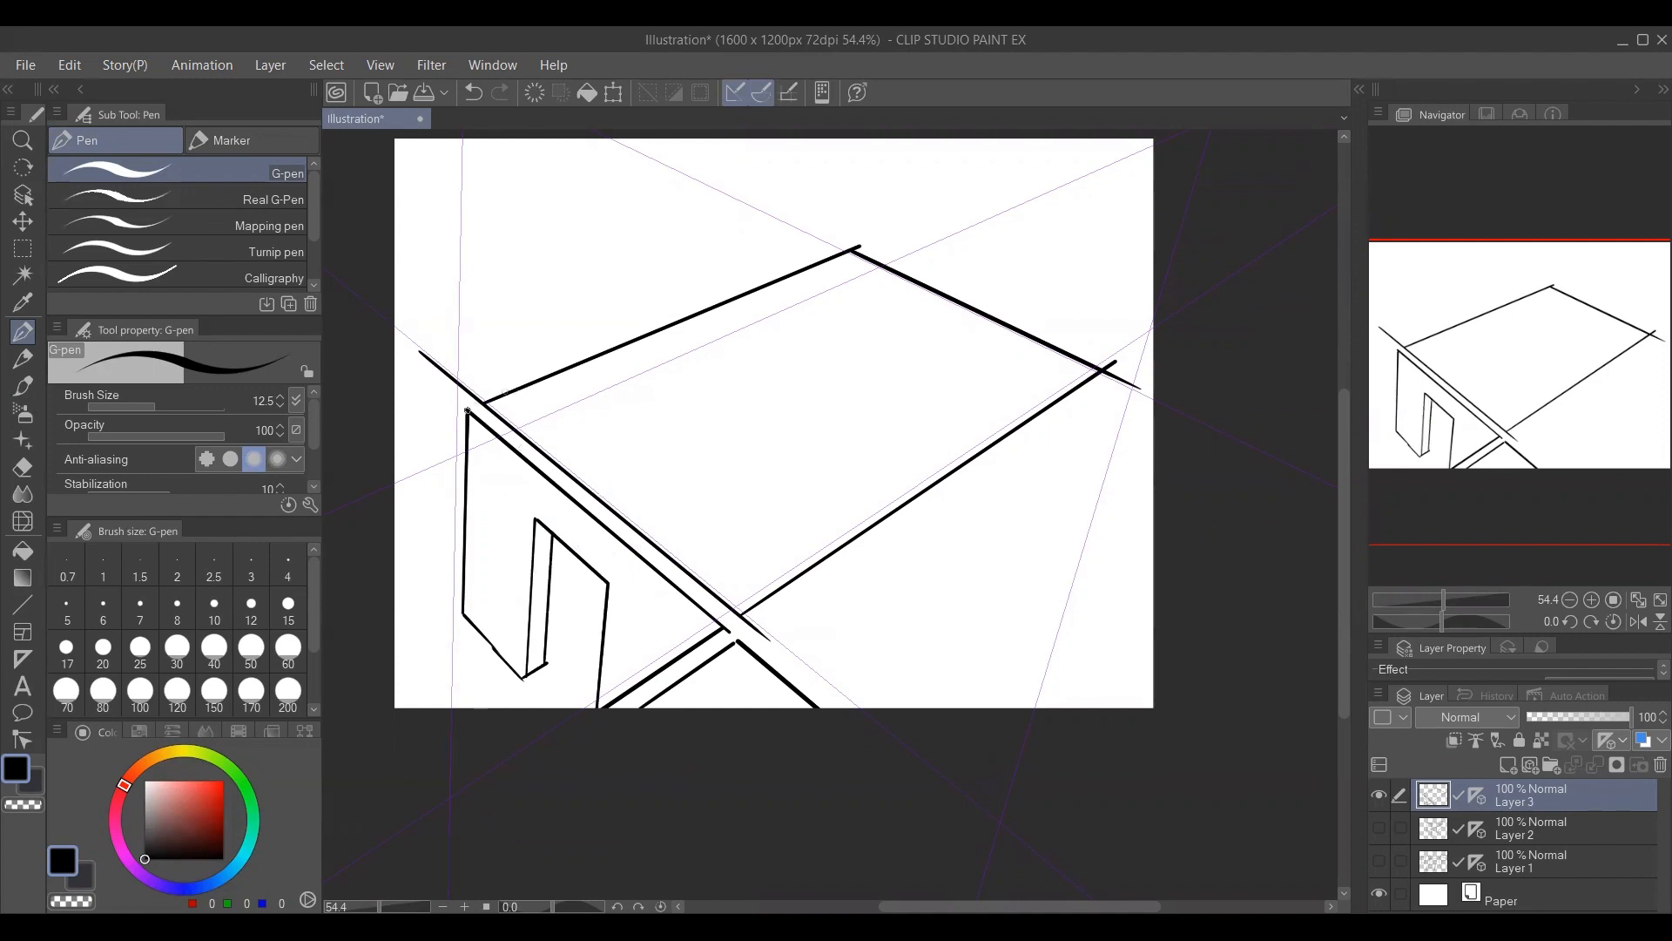
Add wall lines outside the outline's left corner, upper-left edge and back corner, and erase the overlapping stroke at the left corner.
drag(466, 410, 394, 441)
key(e)
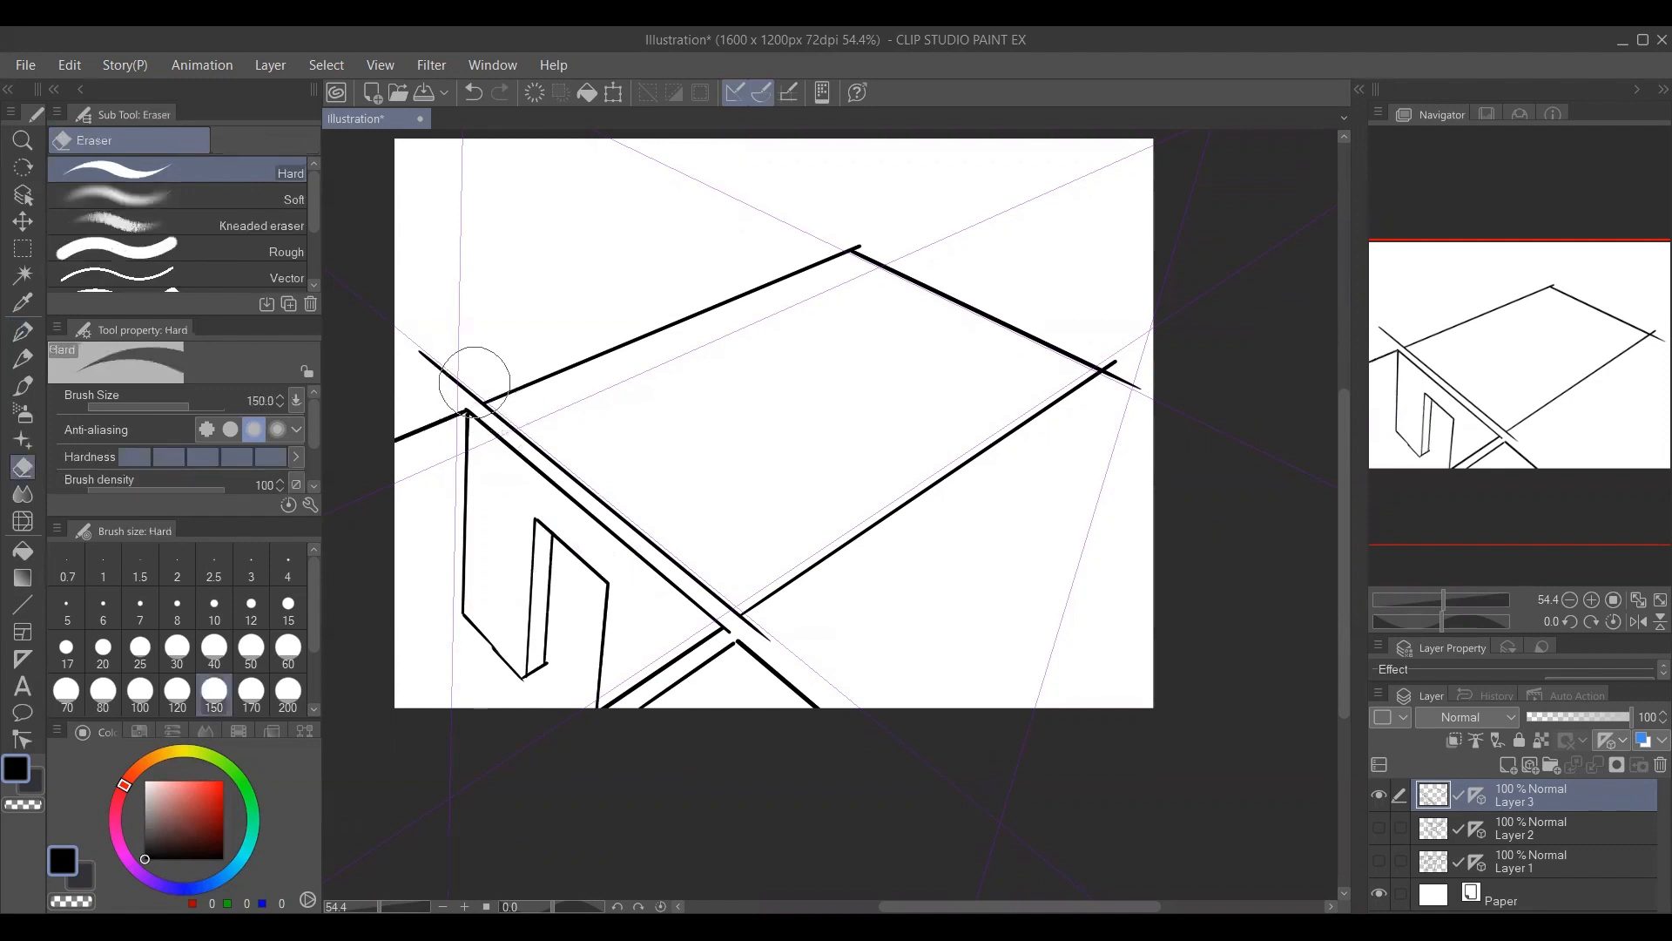
mouse_move(475, 390)
mouse_down()
mouse_move(847, 253)
mouse_move(659, 160)
mouse_up()
key(p)
drag(649, 522, 607, 493)
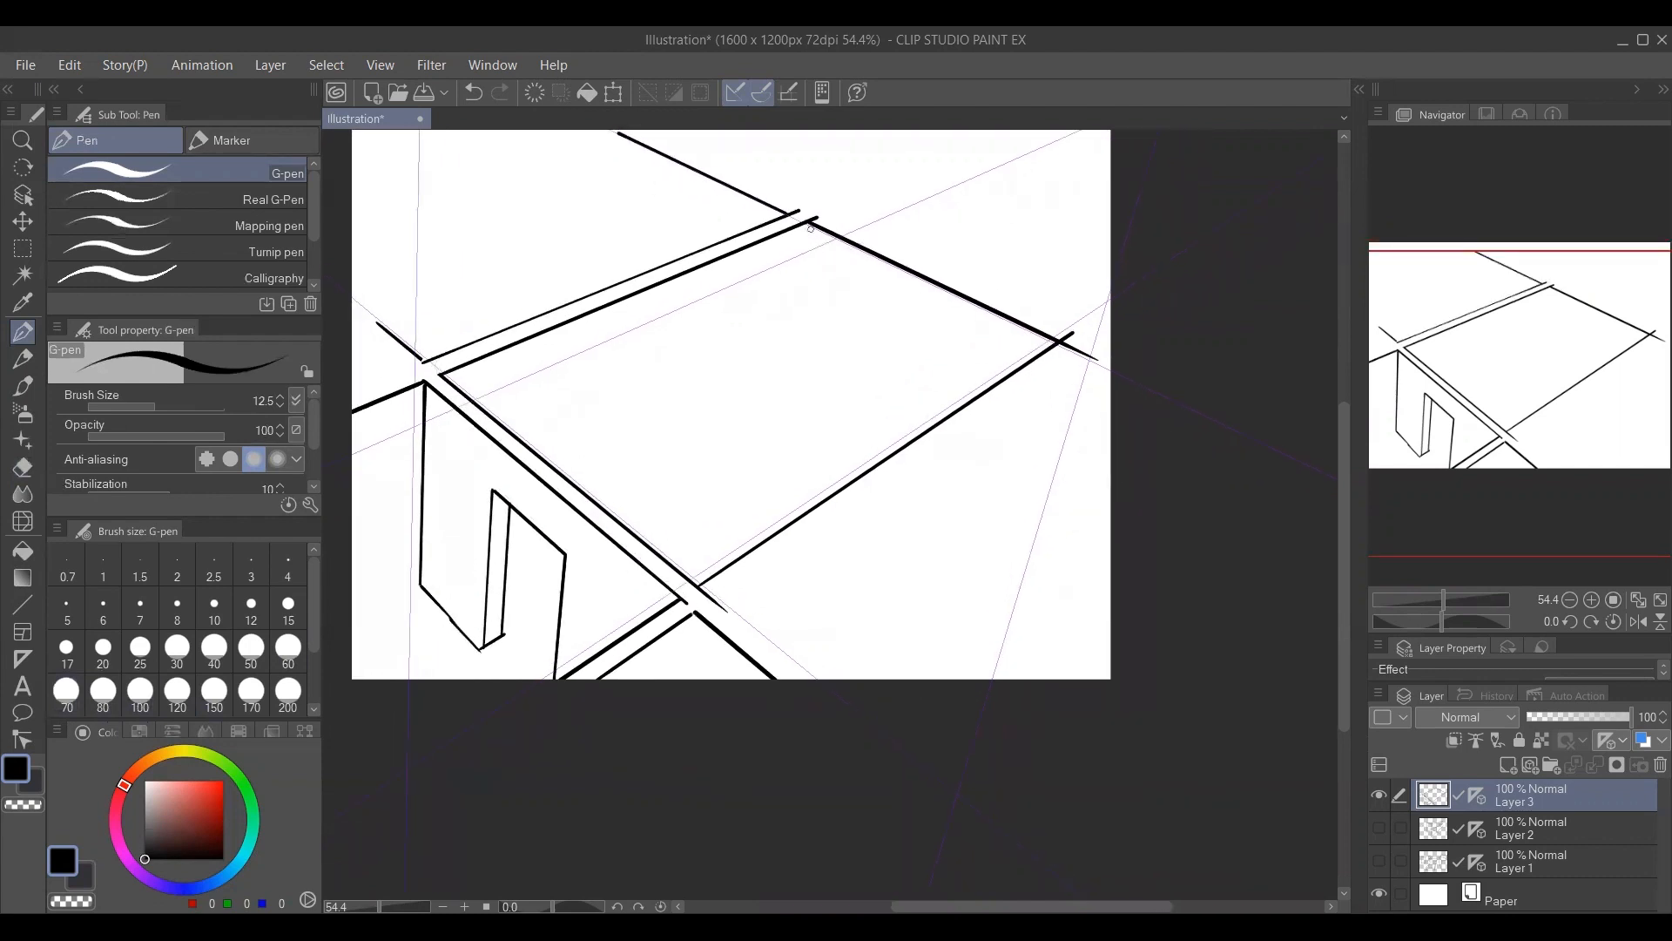
Draw the room's interior inside the outline, with downward edges at the back, right and front corners and the floor lines.
drag(809, 224, 778, 408)
mouse_move(424, 575)
mouse_down()
mouse_move(734, 430)
mouse_move(790, 394)
mouse_move(785, 380)
mouse_move(984, 500)
mouse_up()
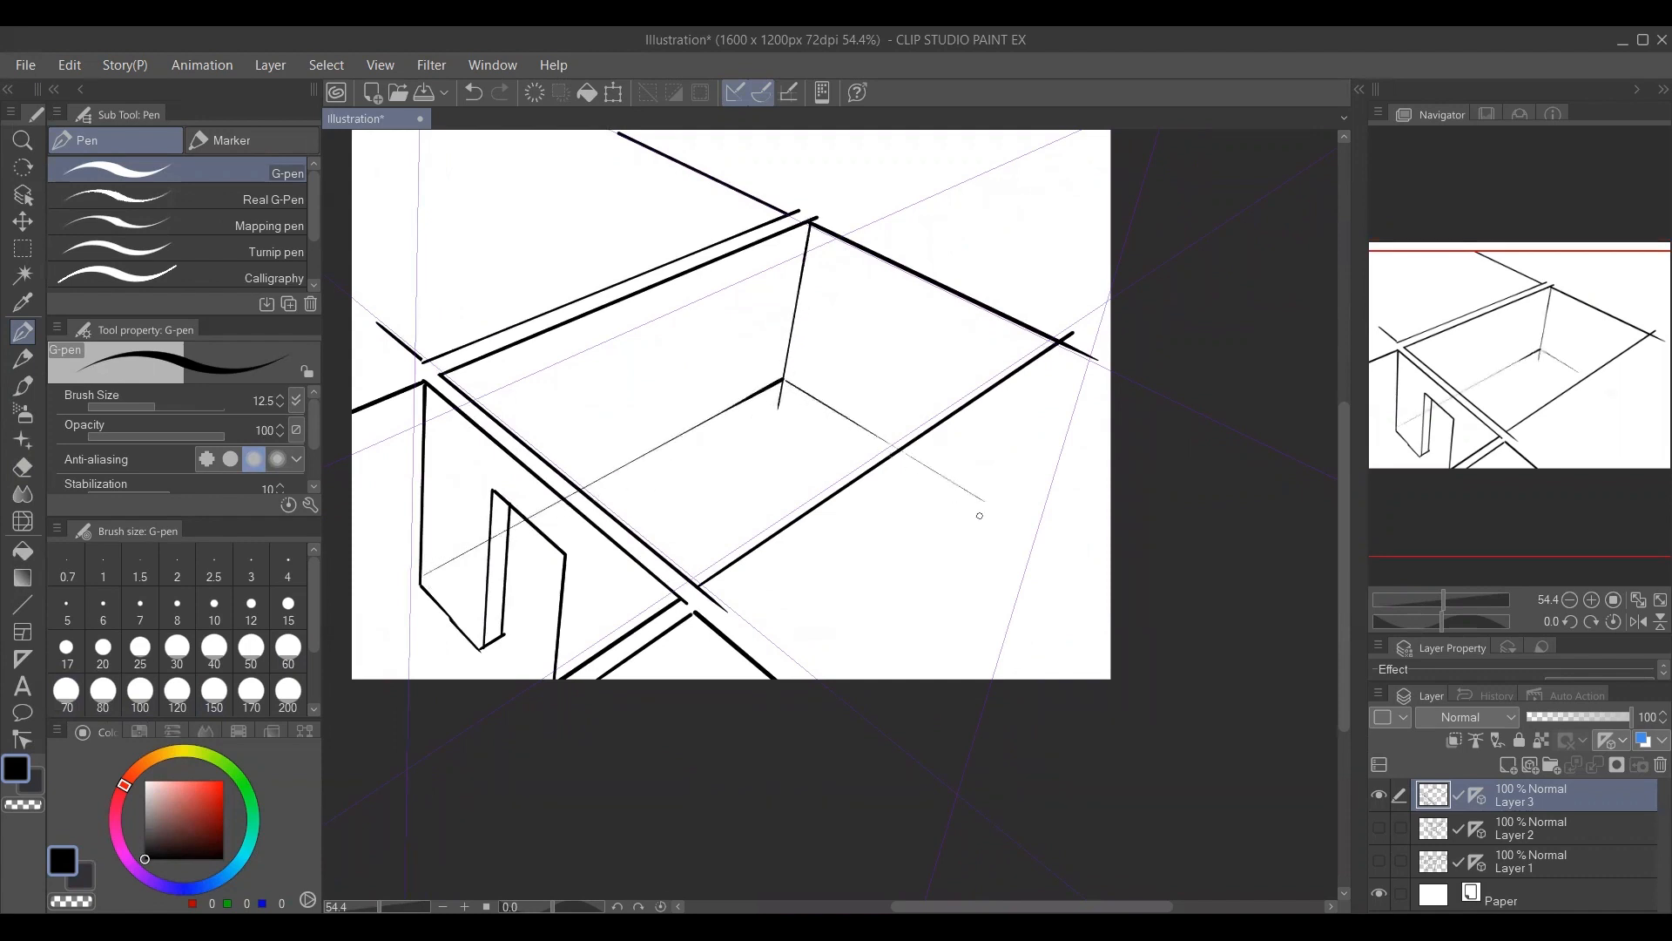
mouse_move(1058, 343)
mouse_down()
mouse_move(997, 515)
mouse_move(989, 505)
mouse_move(1009, 517)
mouse_move(793, 694)
mouse_up()
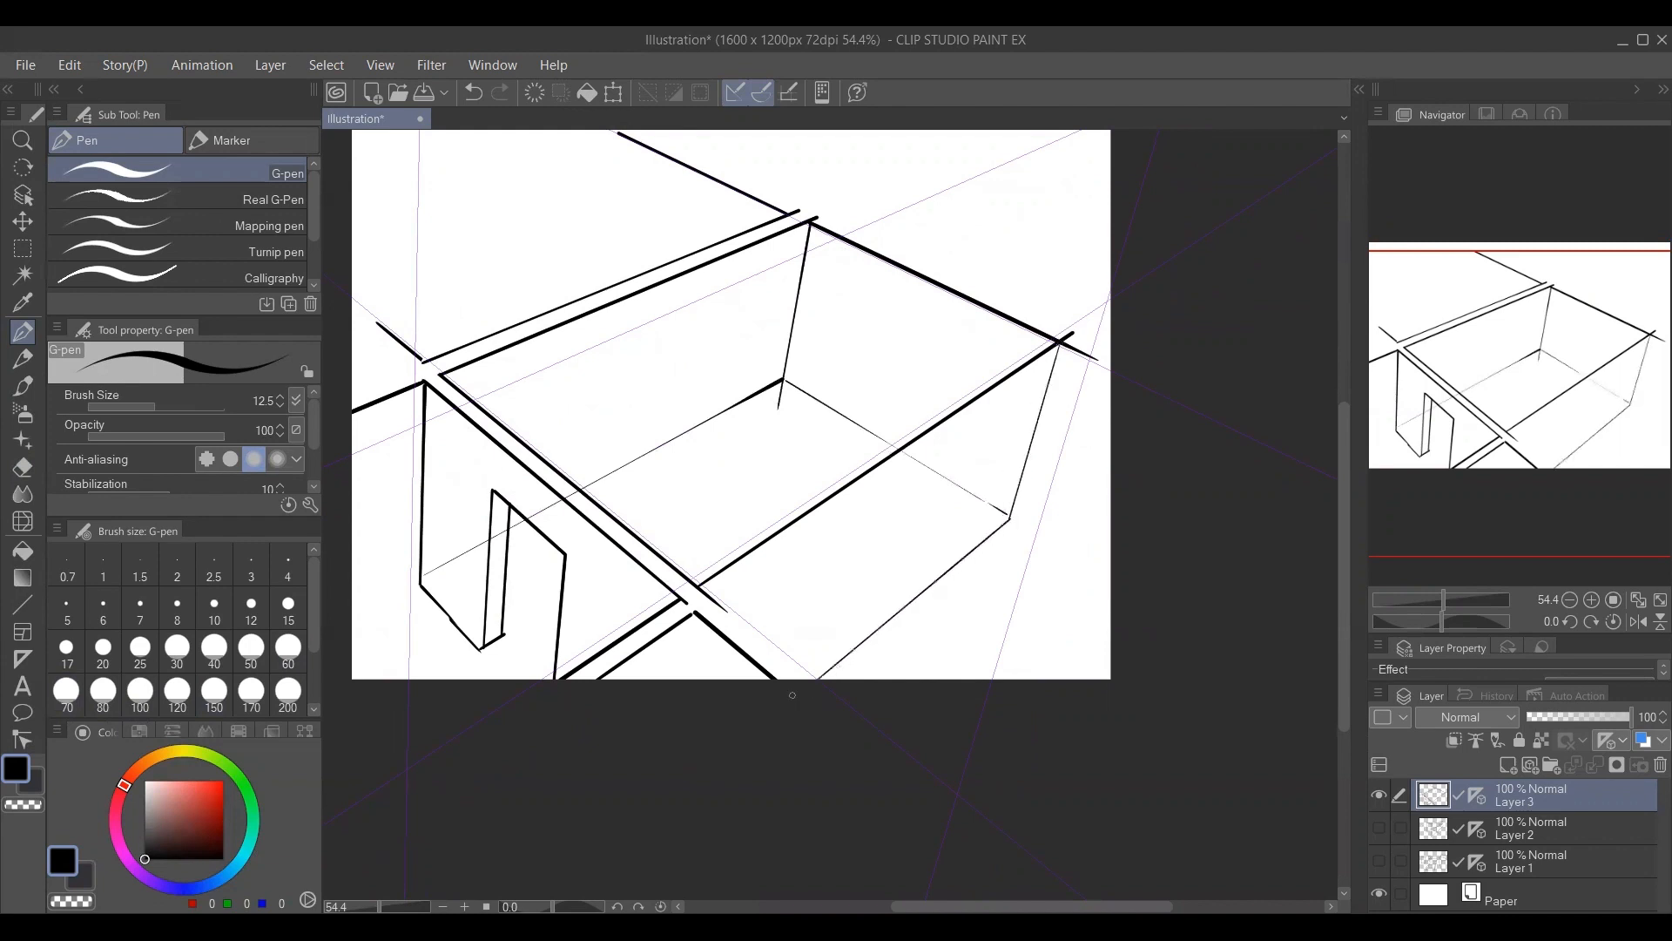
drag(697, 615, 679, 725)
Draw two crossing diagonals between the doorway's corners on a new raster layer above Layer 3, using the G-pen at size 8.
drag(803, 526, 789, 523)
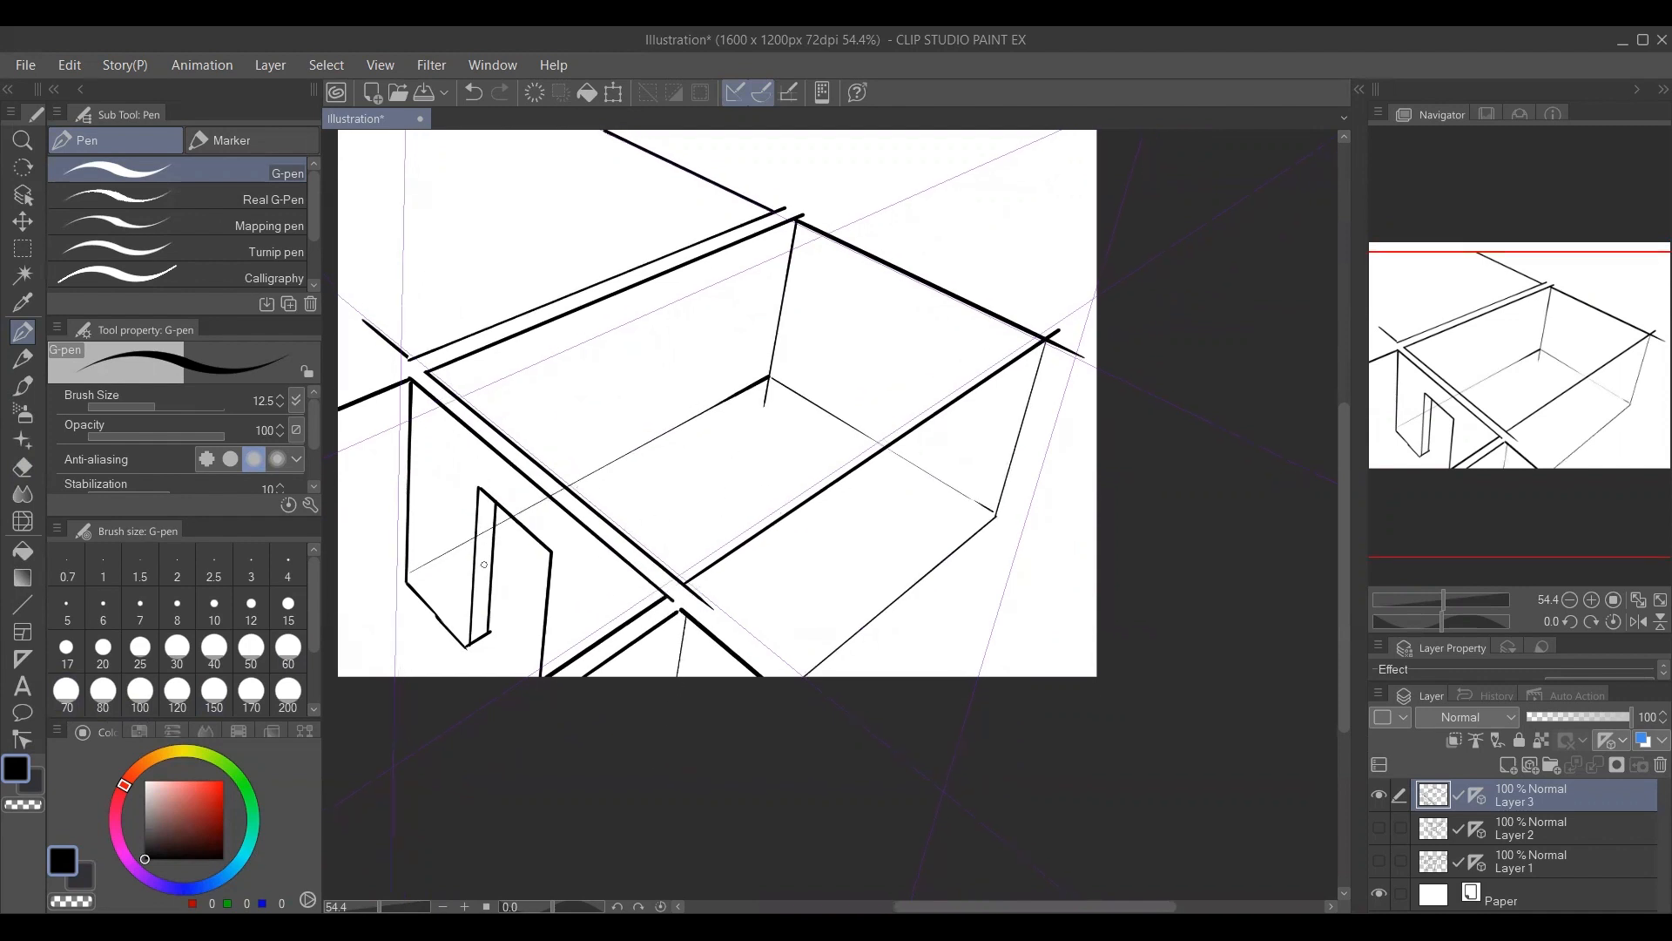
key(bracketleft)
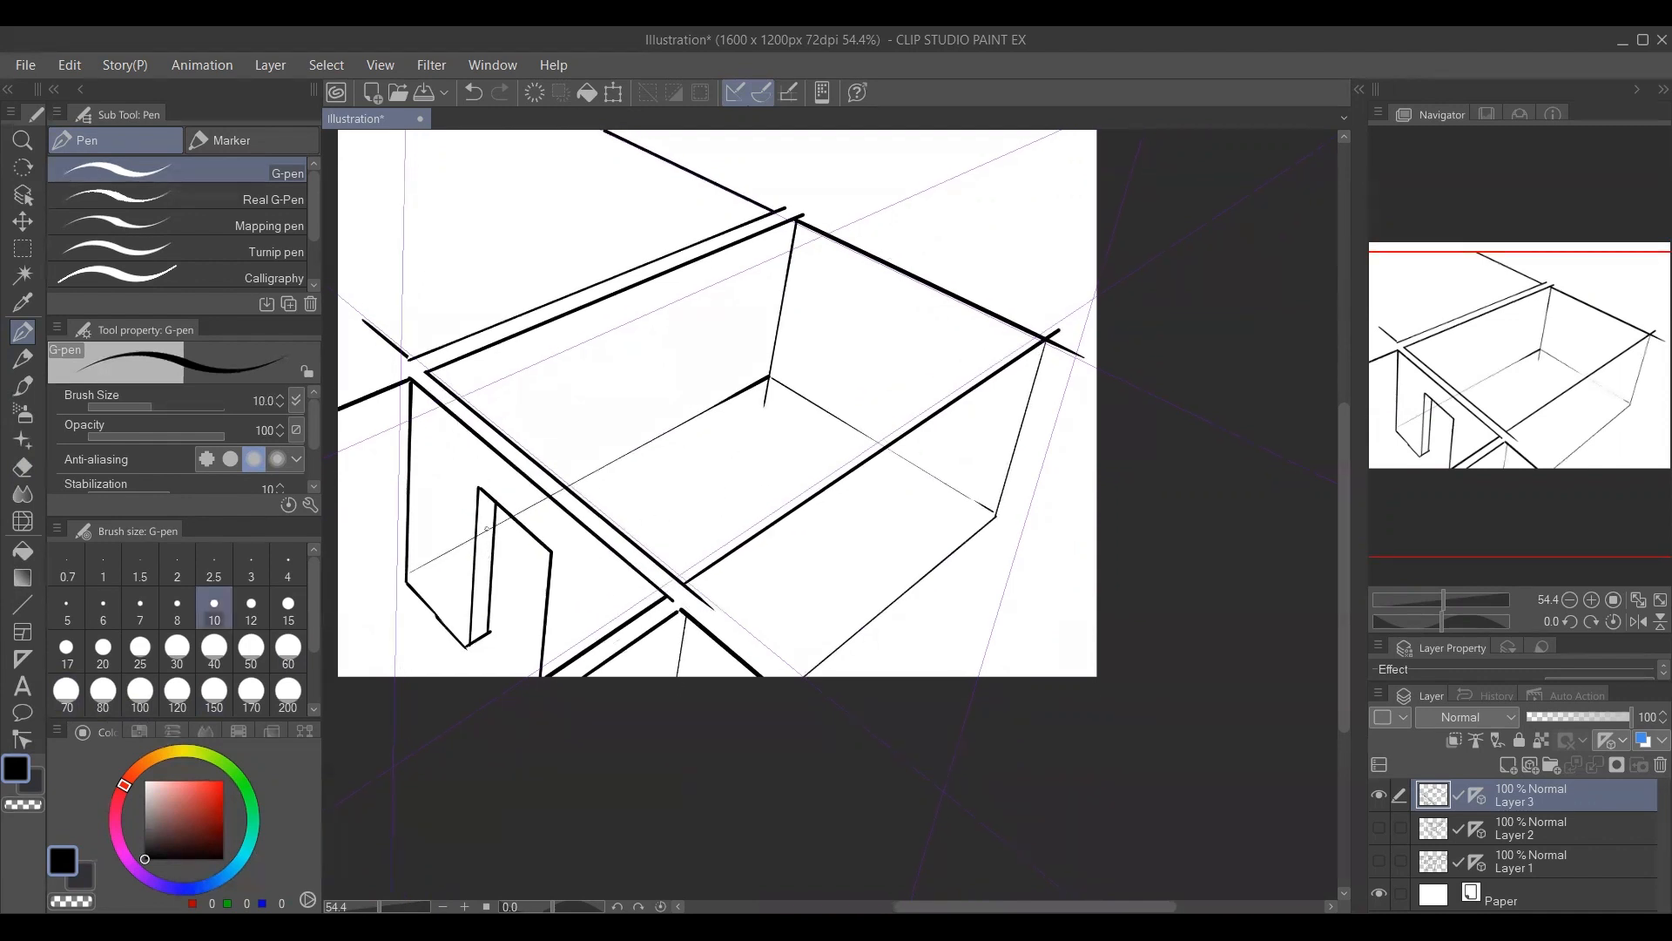
key(bracketleft)
key(bracketleft)
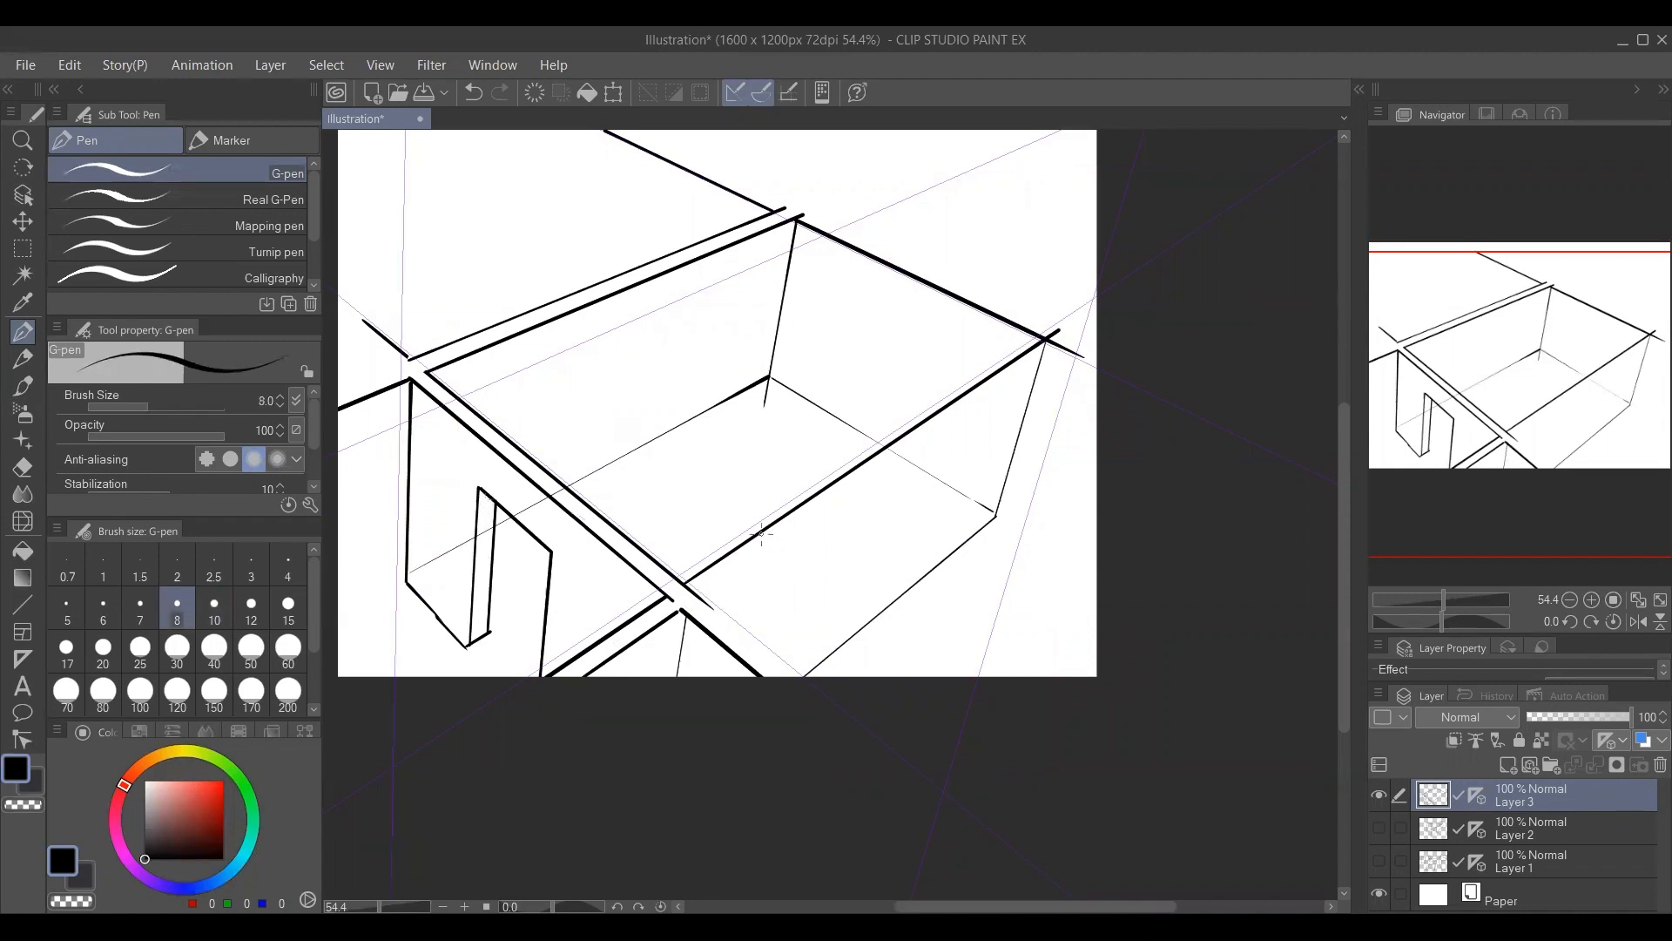
click(1505, 766)
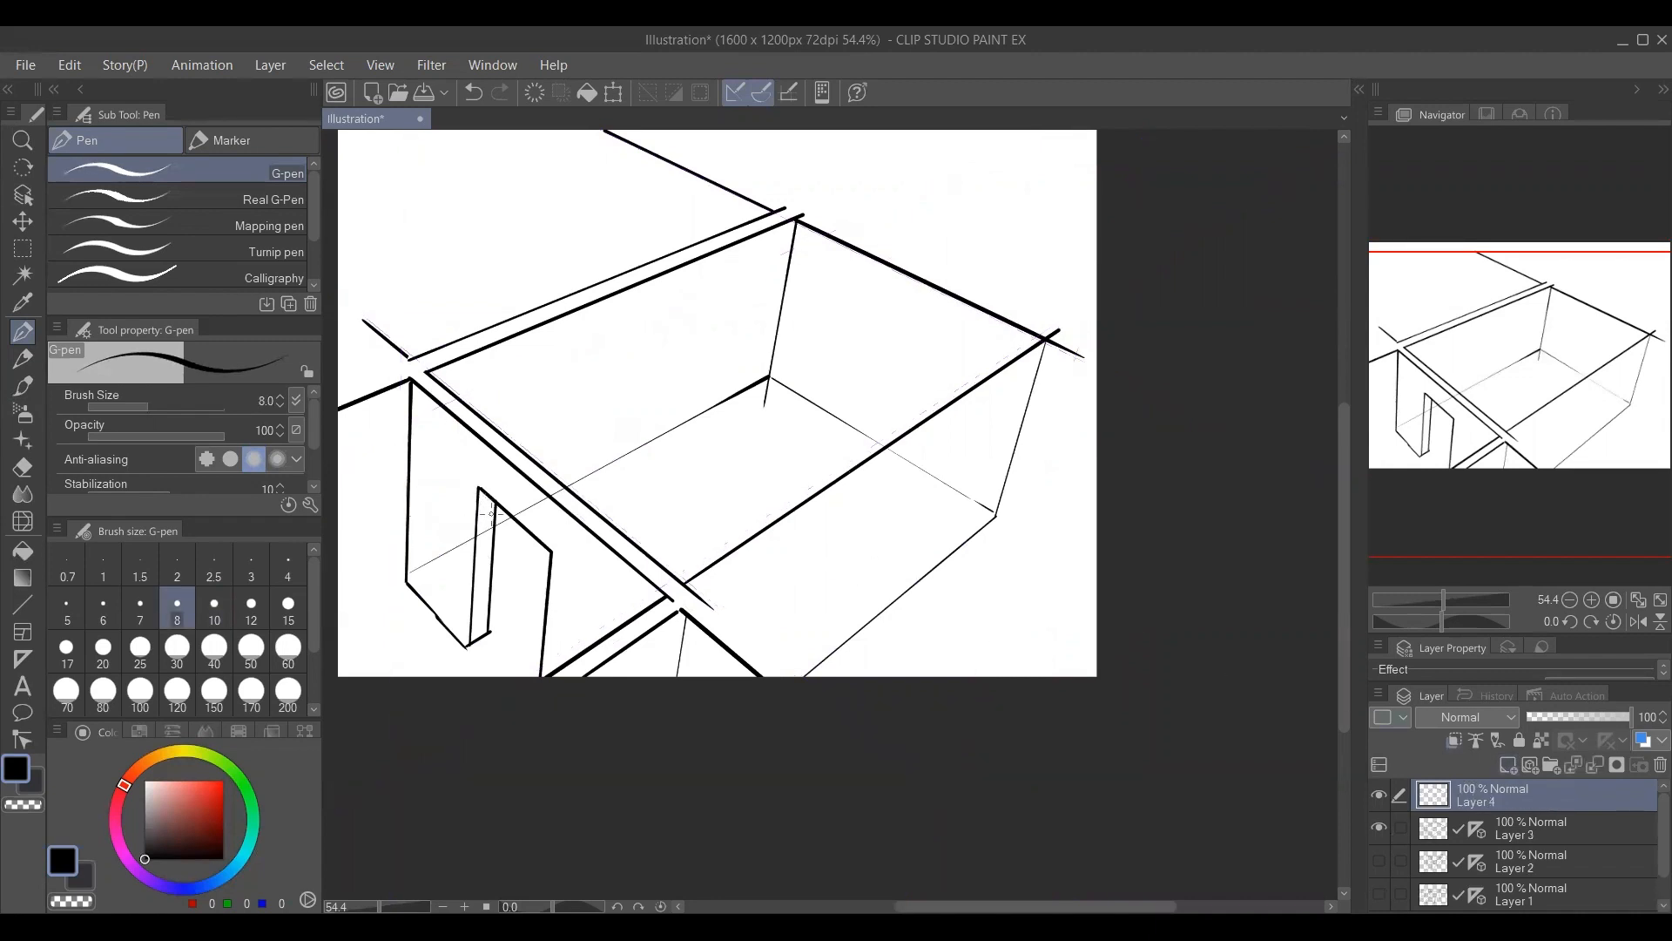
drag(478, 492, 540, 739)
drag(549, 554, 468, 647)
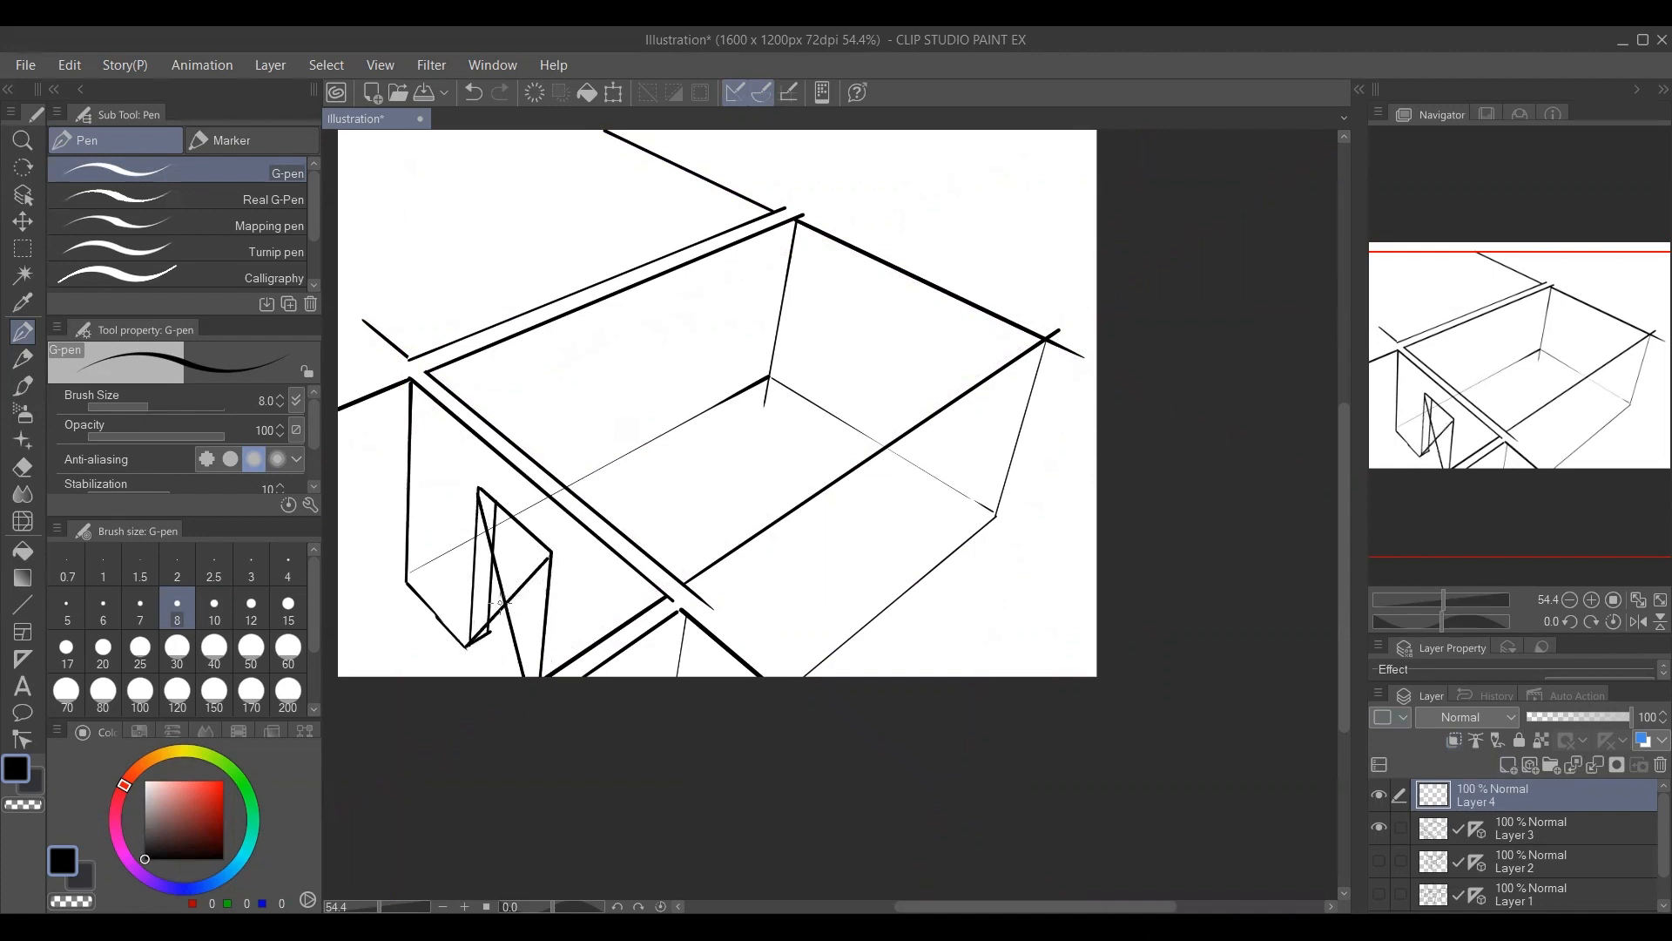
Undo the last stroke, then draw a short line through the doorway's crossing diagonals and light parallel guide lines receding across the room's floor.
key(ctrl+z)
drag(476, 577, 551, 646)
drag(467, 589, 677, 474)
drag(505, 617, 728, 479)
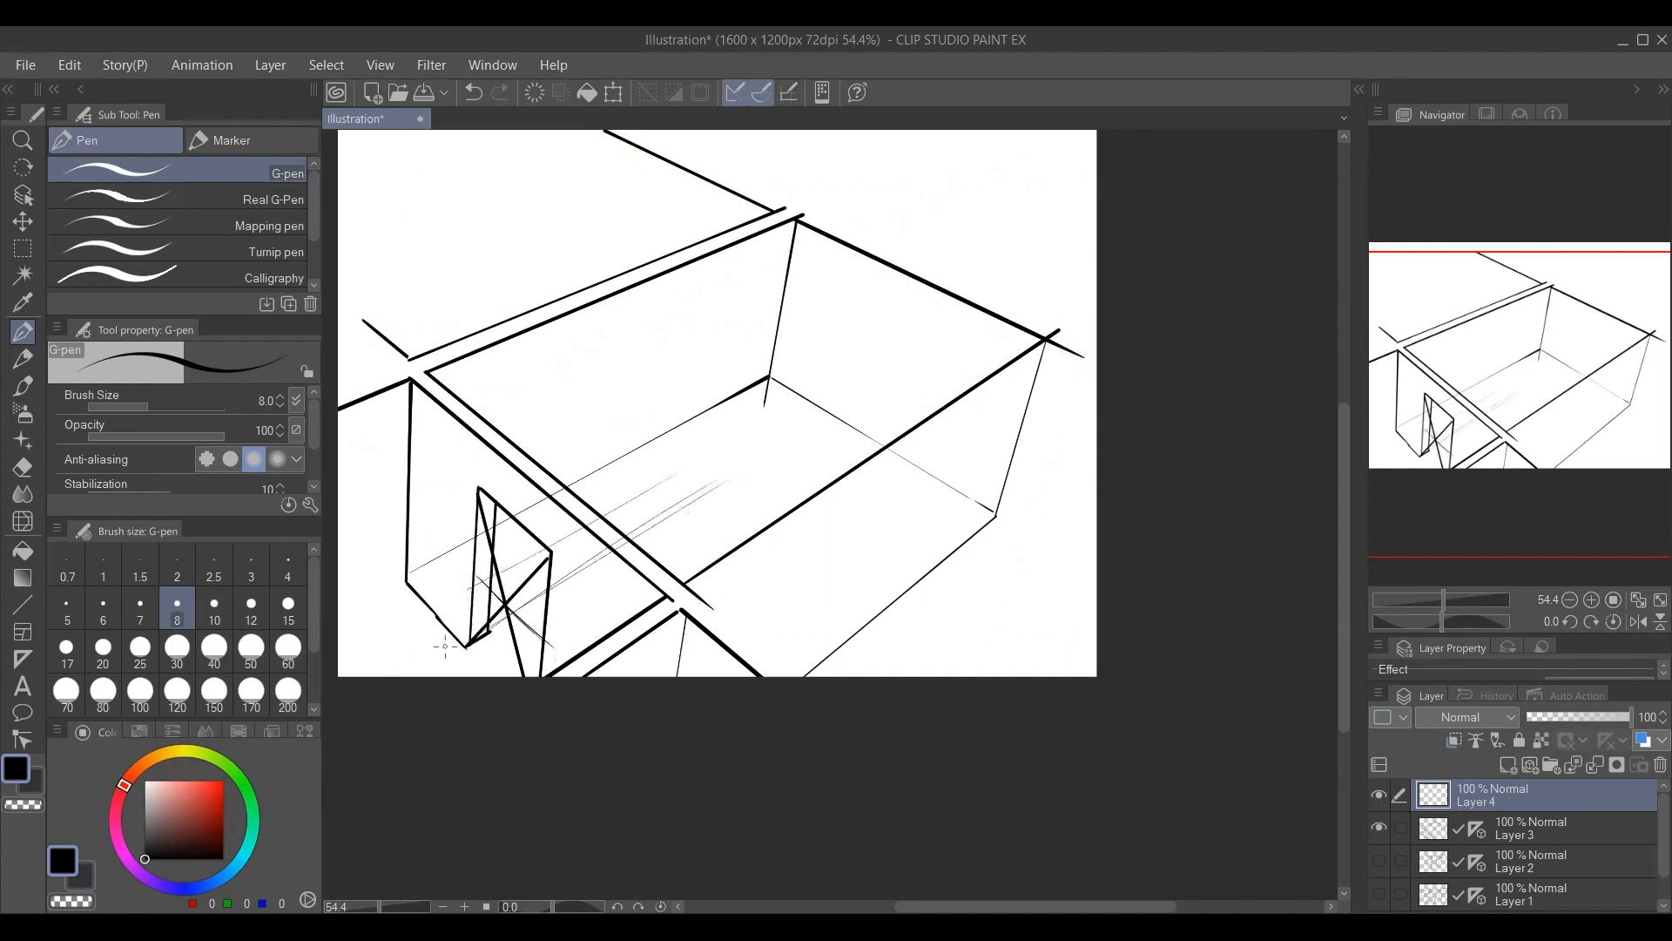
drag(469, 639, 786, 442)
drag(449, 598, 729, 436)
drag(501, 567, 738, 425)
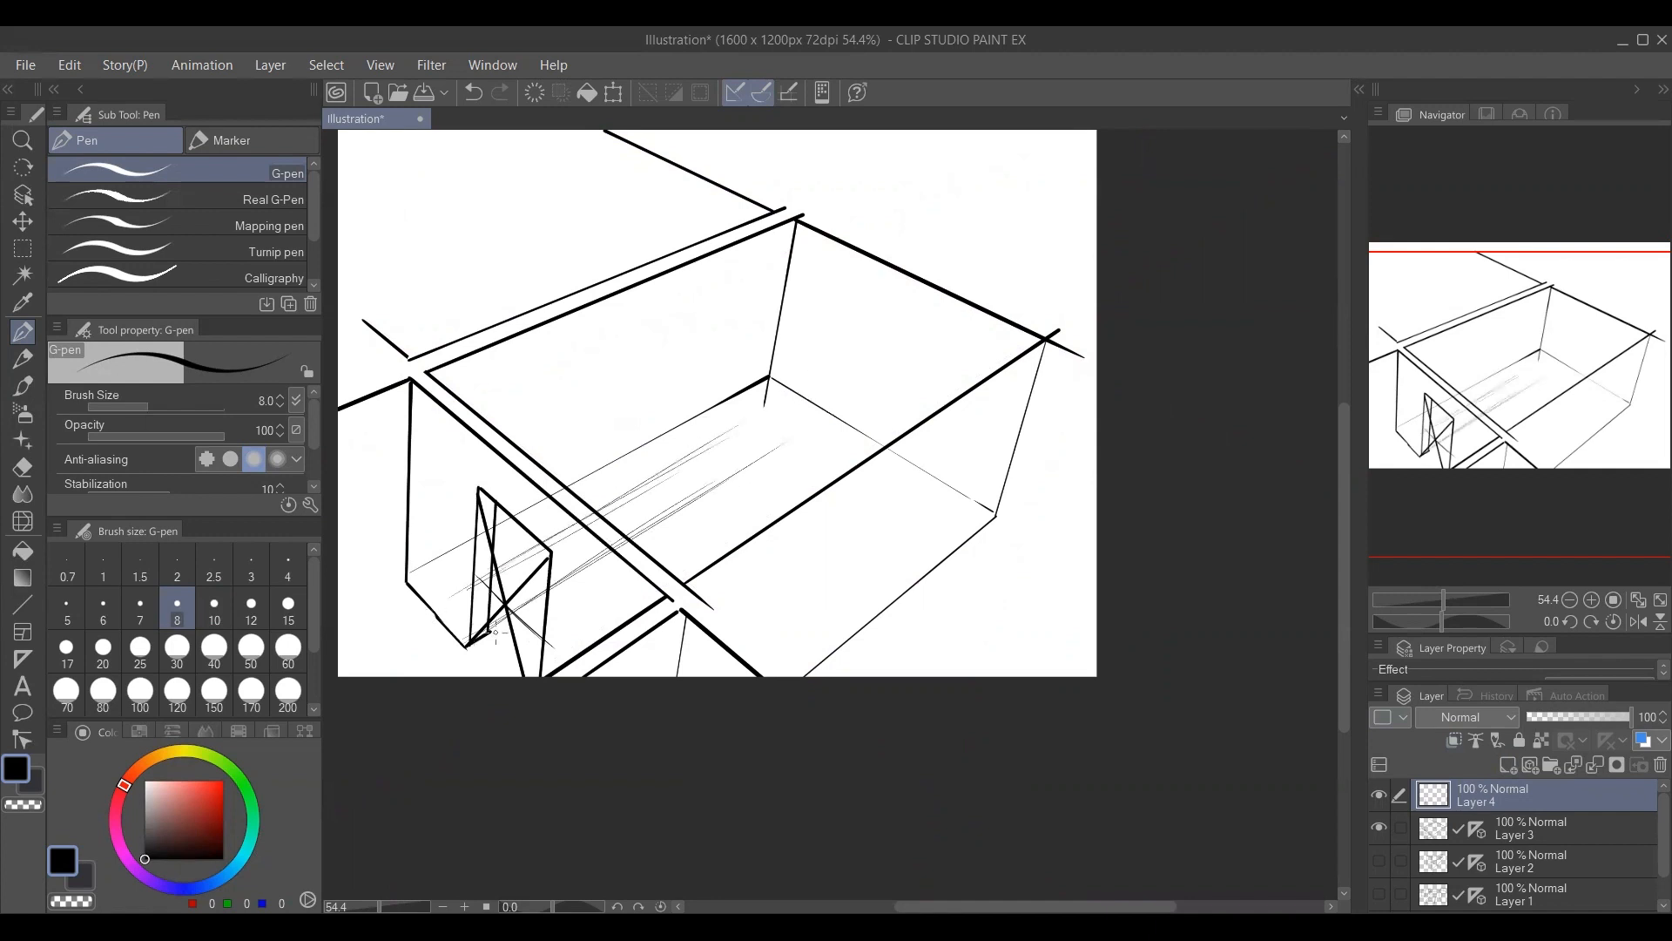
Sketch the upright corner edges and back top edge of a long sofa over the floor guide lines, using brush size 9.
drag(508, 596, 507, 591)
key(ctrl+z)
key(bracketright)
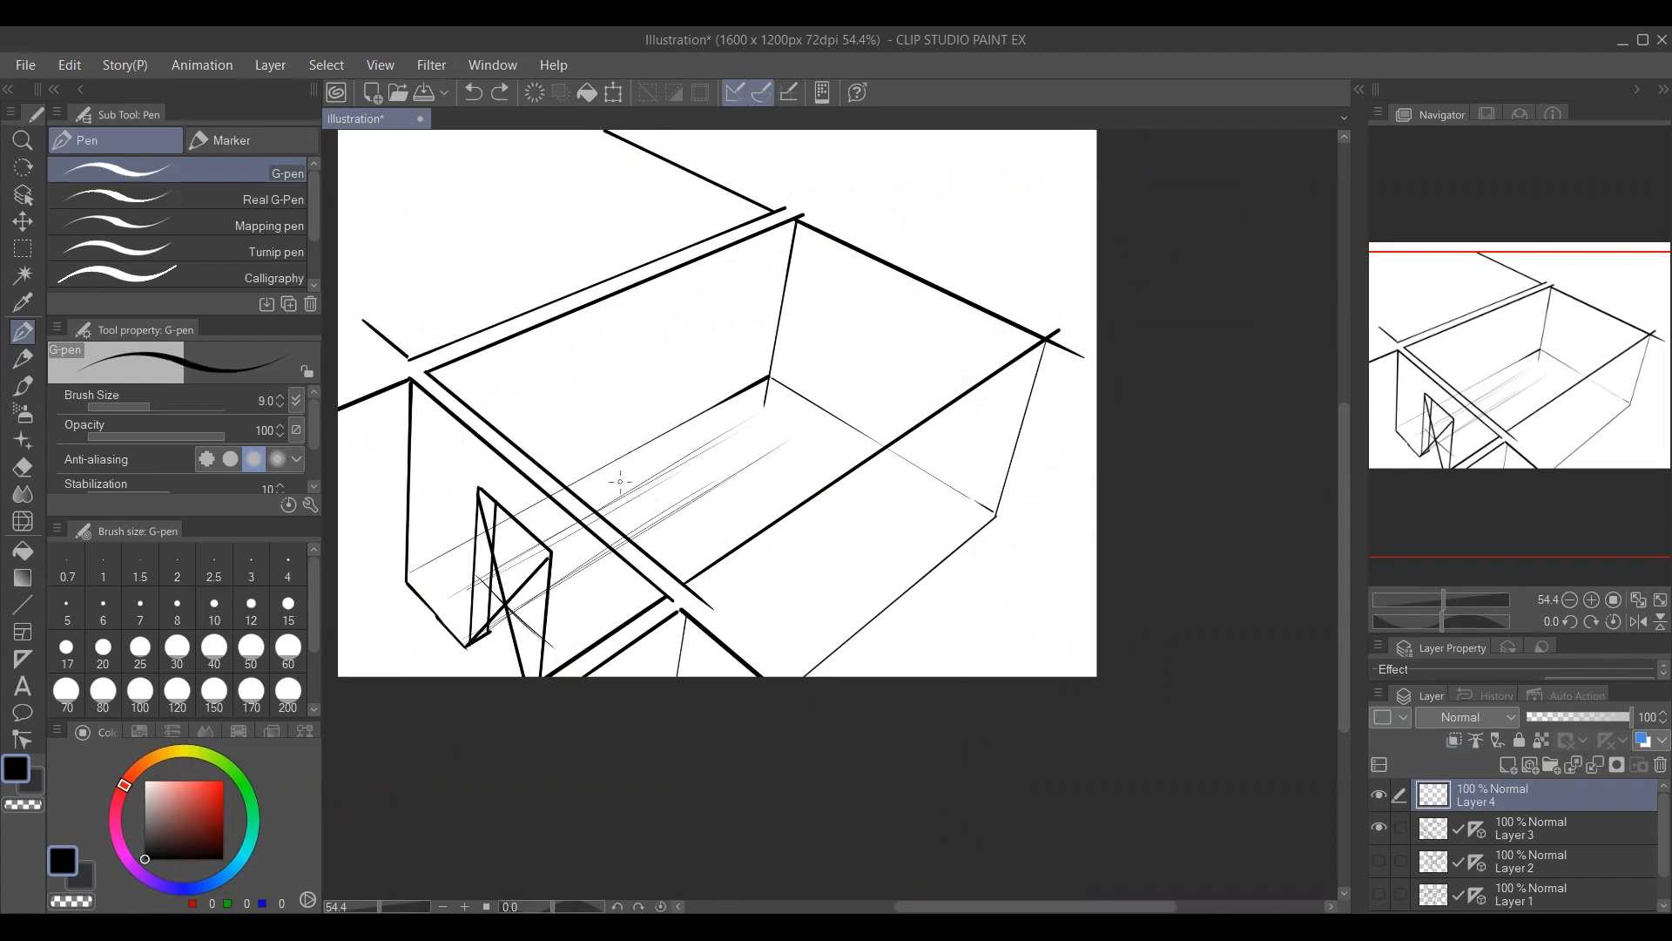
mouse_move(567, 461)
mouse_down()
mouse_move(612, 501)
mouse_move(607, 554)
mouse_up()
drag(615, 488, 606, 563)
mouse_move(727, 456)
mouse_down()
mouse_move(722, 480)
mouse_move(740, 474)
mouse_up()
mouse_move(544, 434)
mouse_down()
mouse_move(538, 512)
mouse_move(666, 378)
mouse_move(714, 363)
mouse_move(684, 425)
mouse_up()
drag(694, 367, 688, 427)
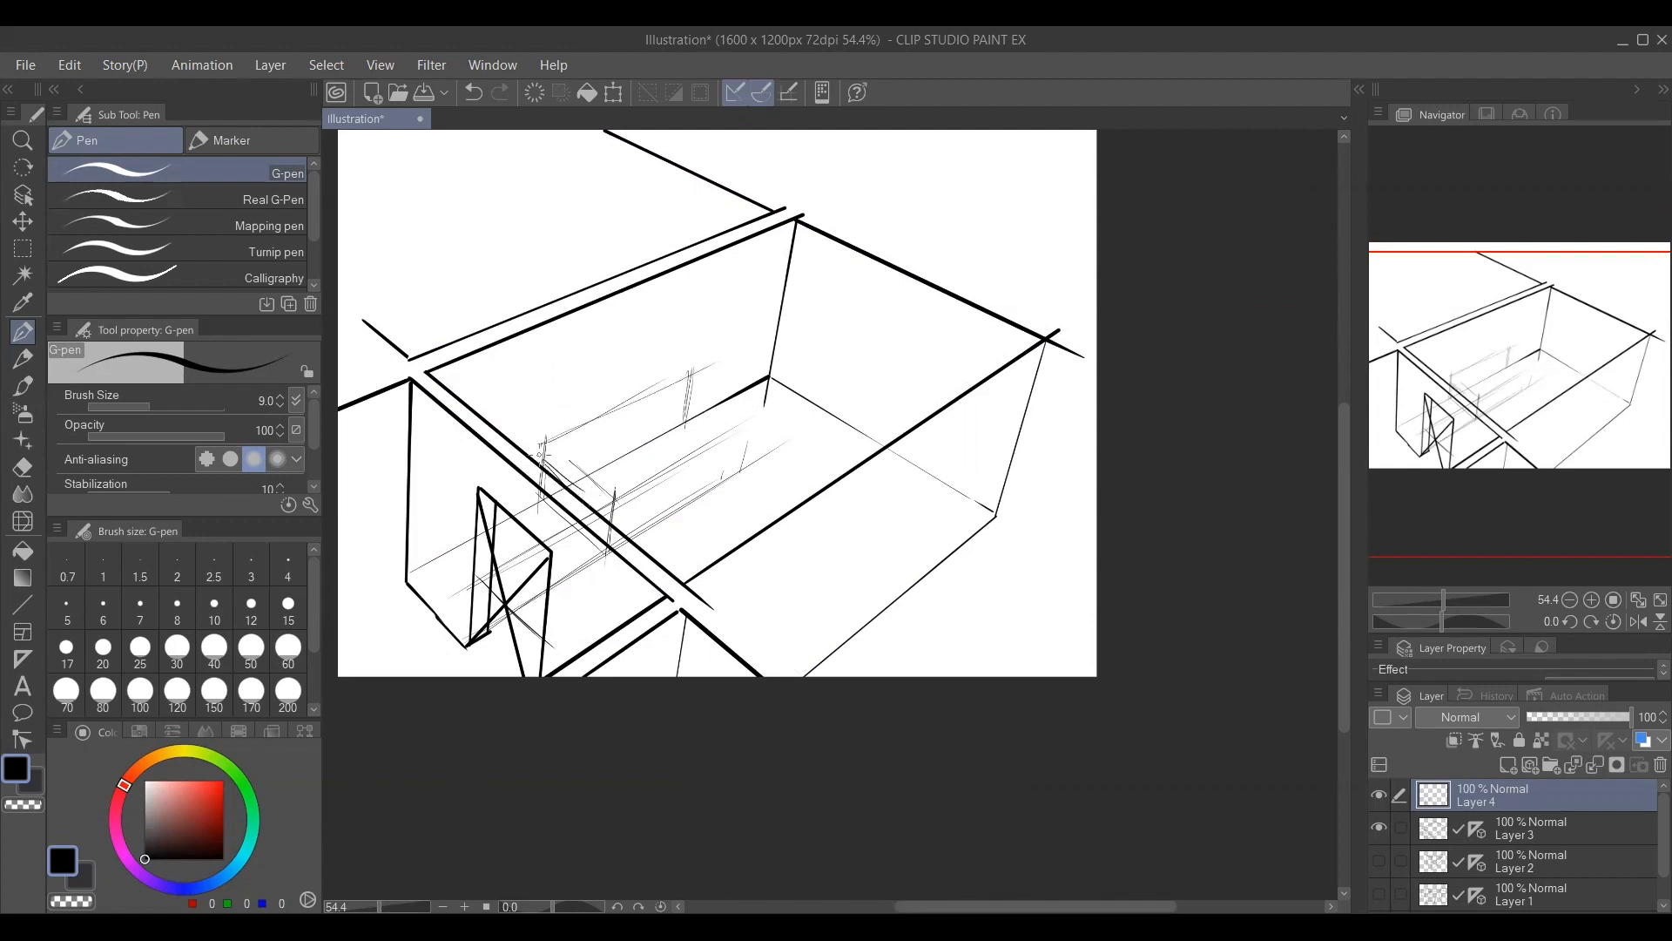
Add the sofa's seat, side and backrest edges with lines following the floor guides, using brush size 10.
key(bracketright)
mouse_move(597, 501)
mouse_down()
mouse_move(721, 418)
mouse_move(717, 458)
mouse_up()
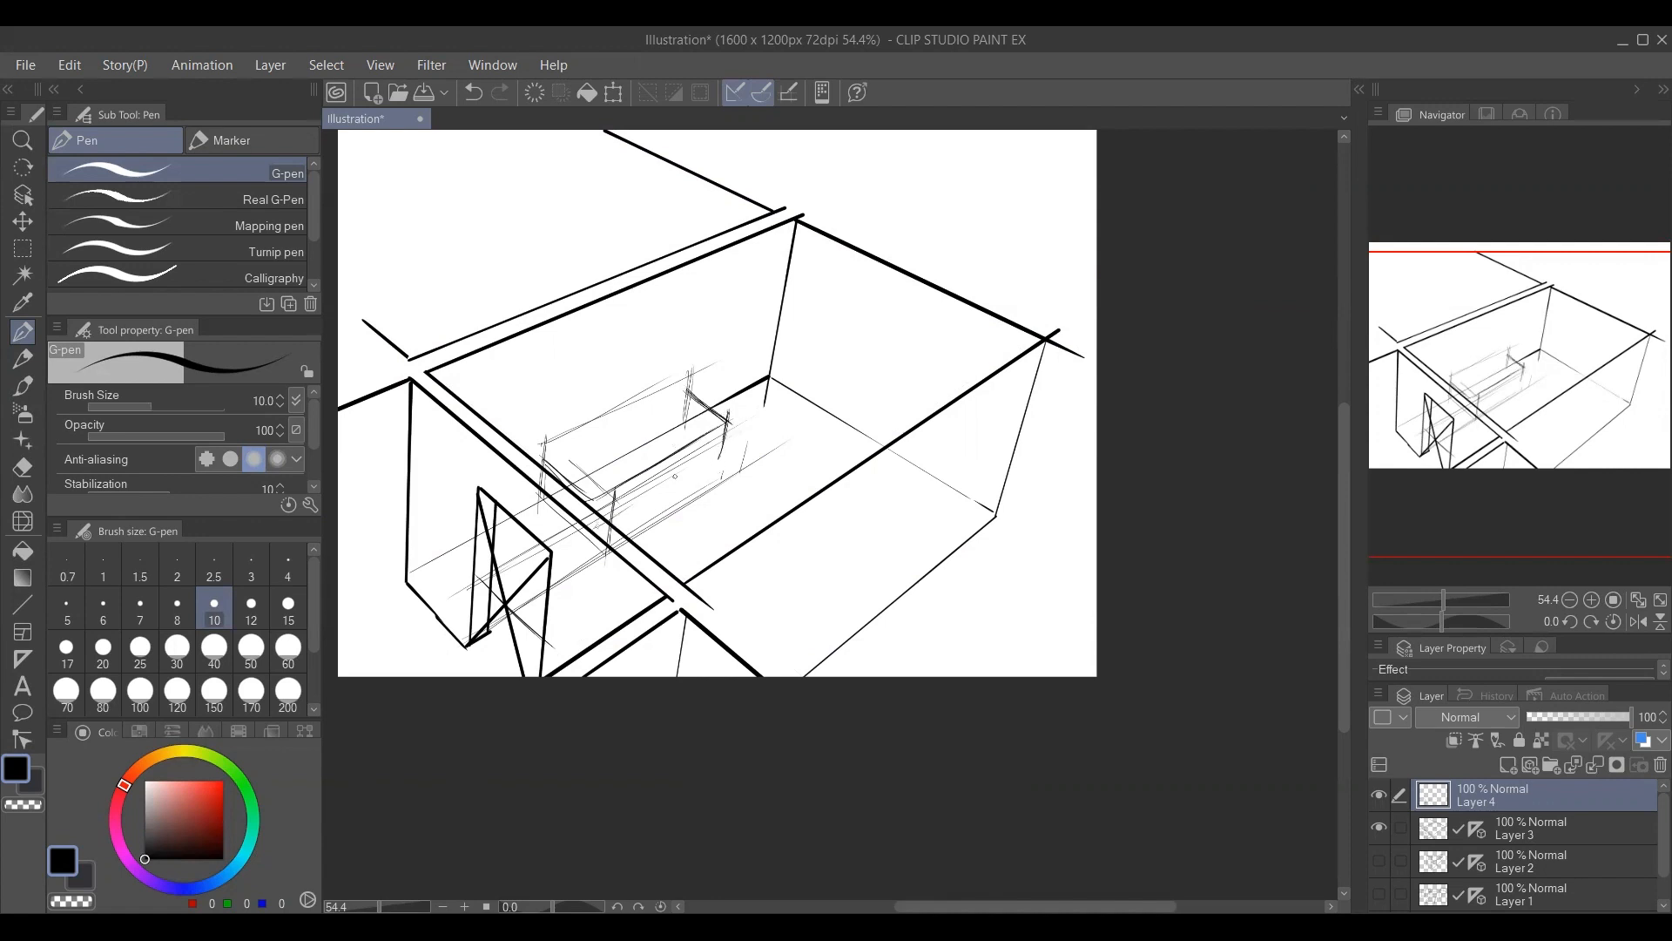
mouse_move(627, 509)
mouse_down()
mouse_move(746, 434)
mouse_move(719, 455)
mouse_up()
mouse_move(554, 432)
mouse_down()
mouse_move(704, 353)
mouse_move(690, 386)
mouse_up()
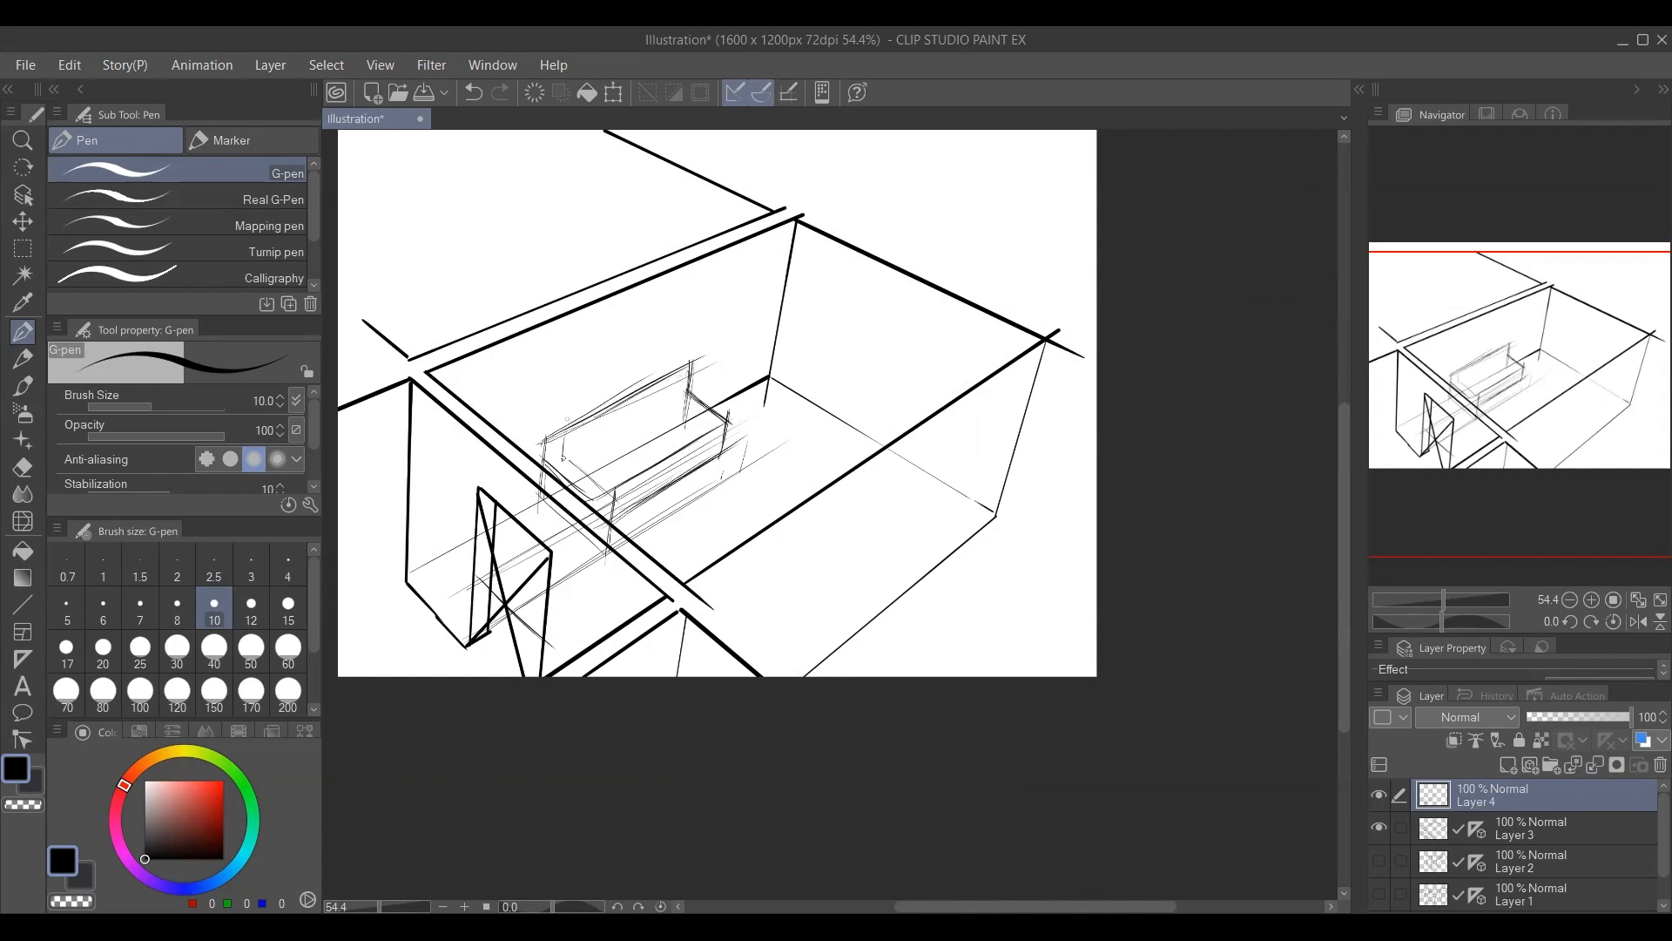
drag(562, 459, 568, 428)
key(ctrl+z)
mouse_move(612, 523)
mouse_down()
mouse_move(705, 467)
mouse_move(704, 482)
mouse_up()
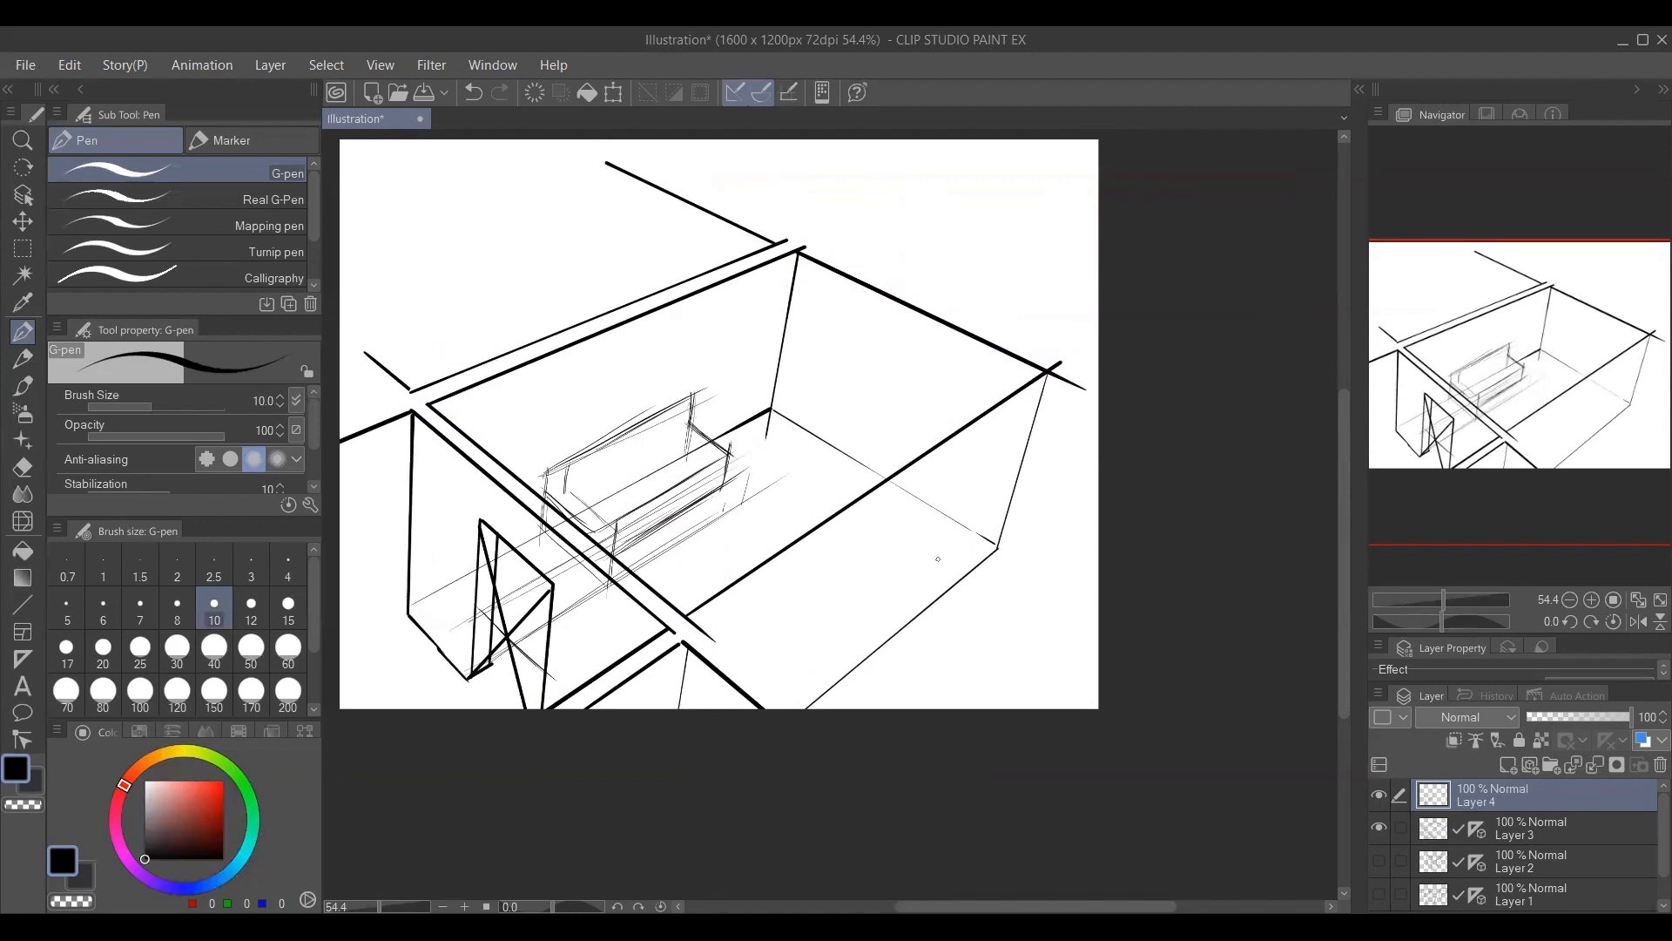
Sketch a wide window on the room's upper-right wall with a four-sided frame and three upright dividers.
drag(626, 510, 674, 557)
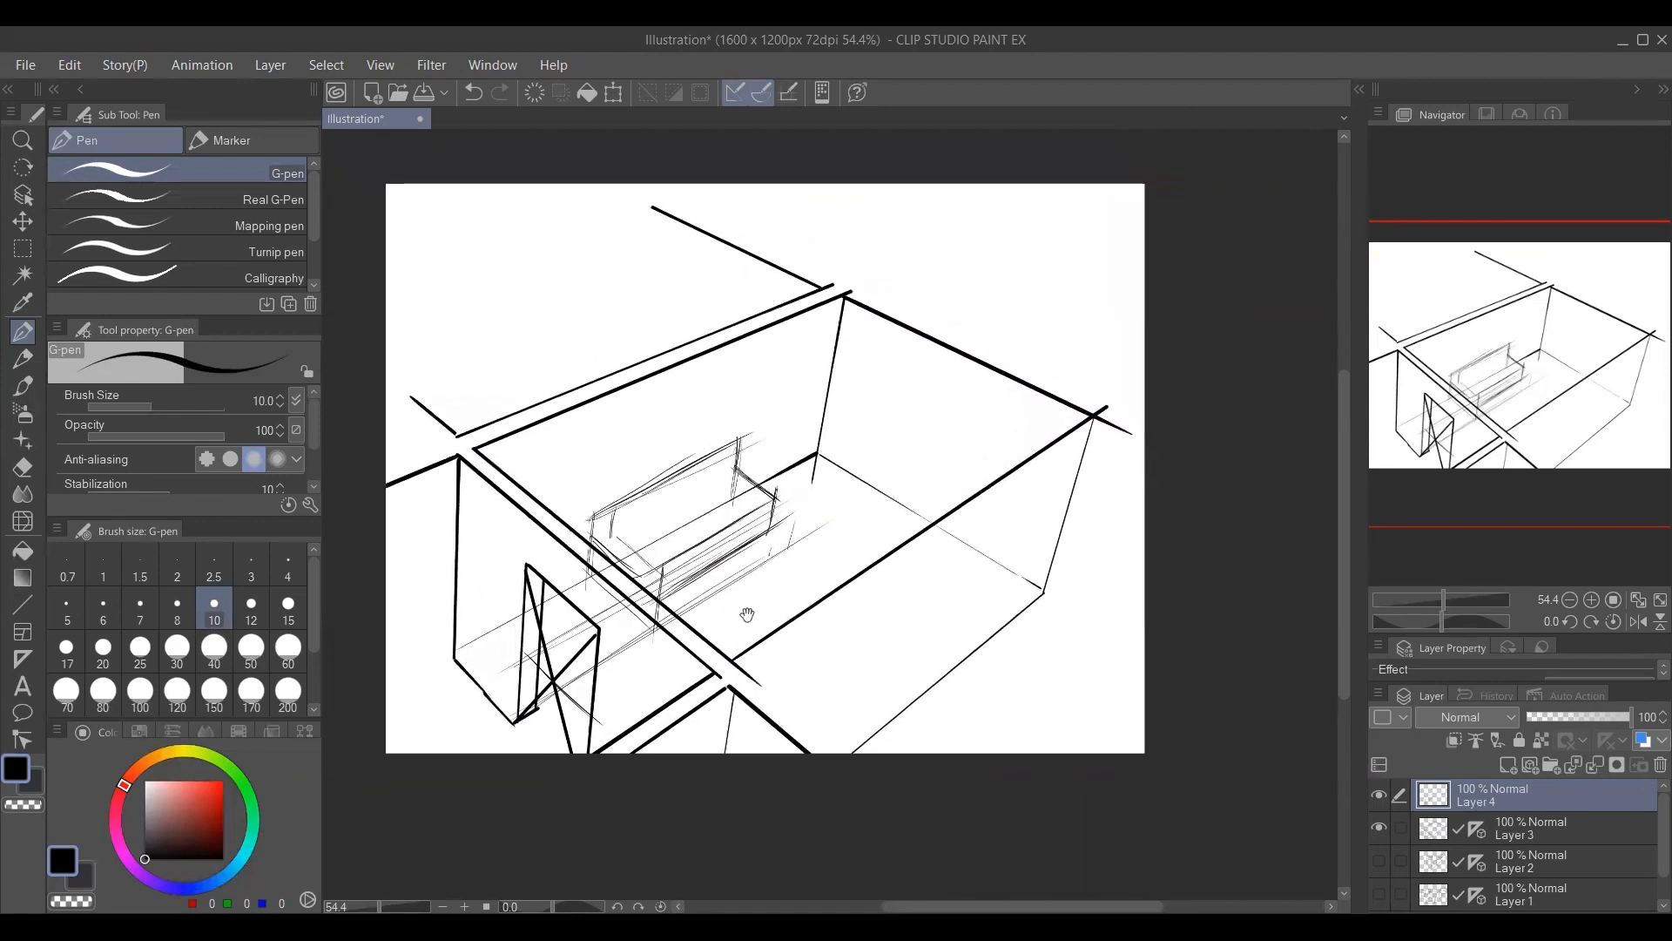
drag(750, 614, 731, 588)
drag(860, 481, 769, 502)
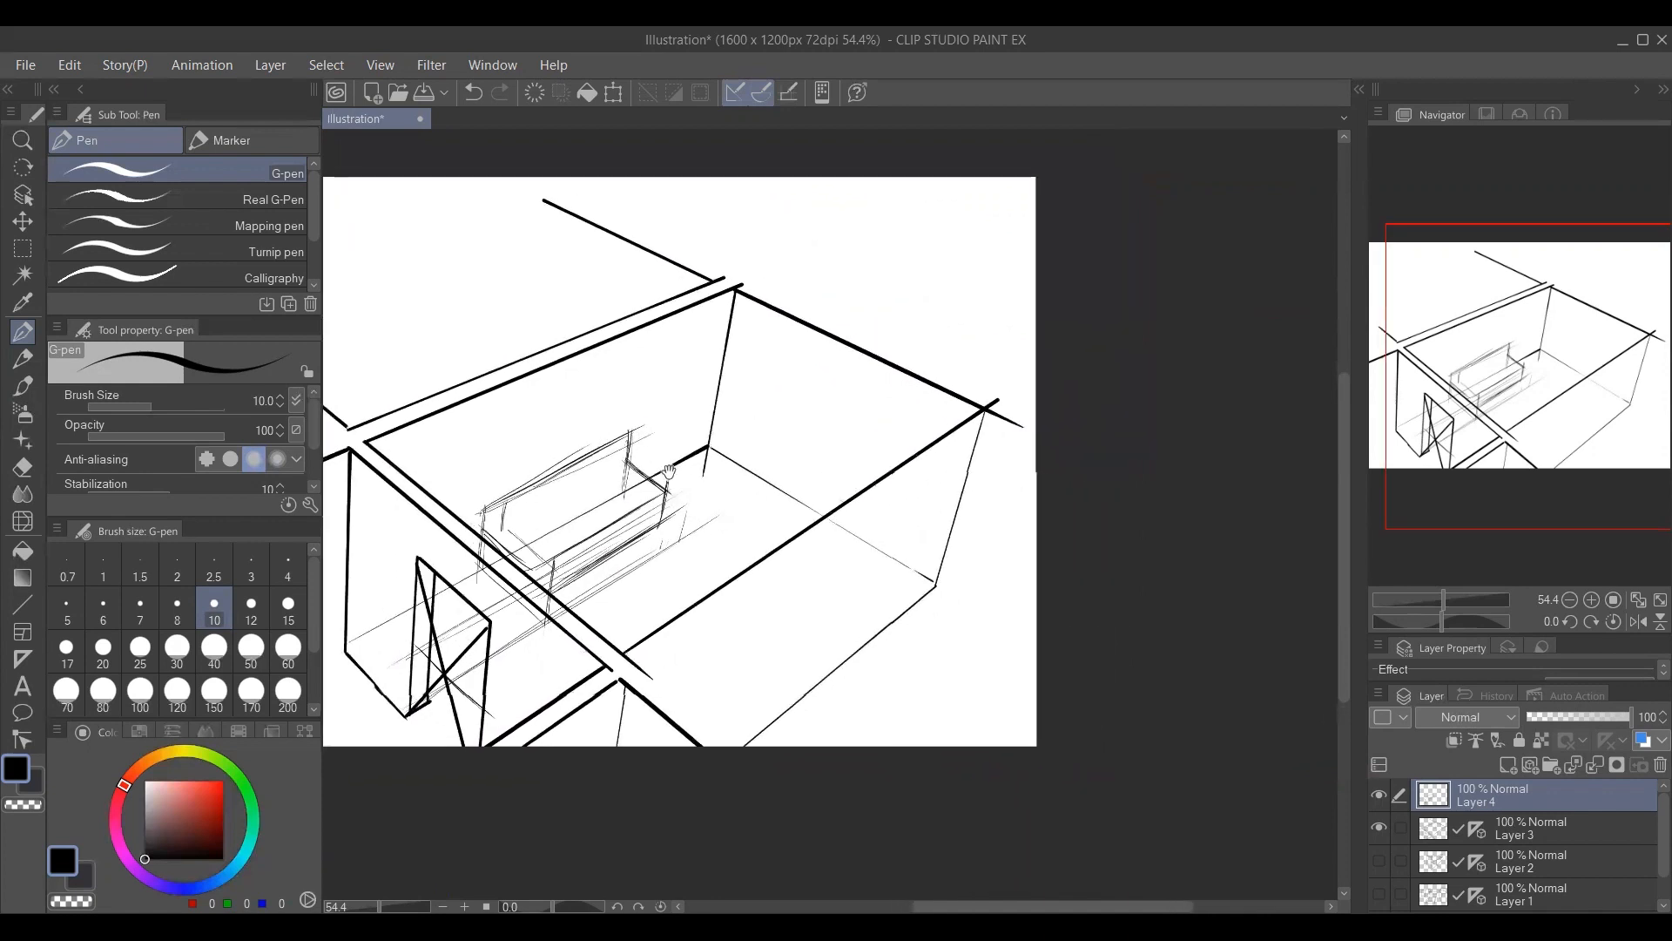
mouse_move(770, 332)
mouse_down()
mouse_move(758, 411)
mouse_move(844, 465)
mouse_up()
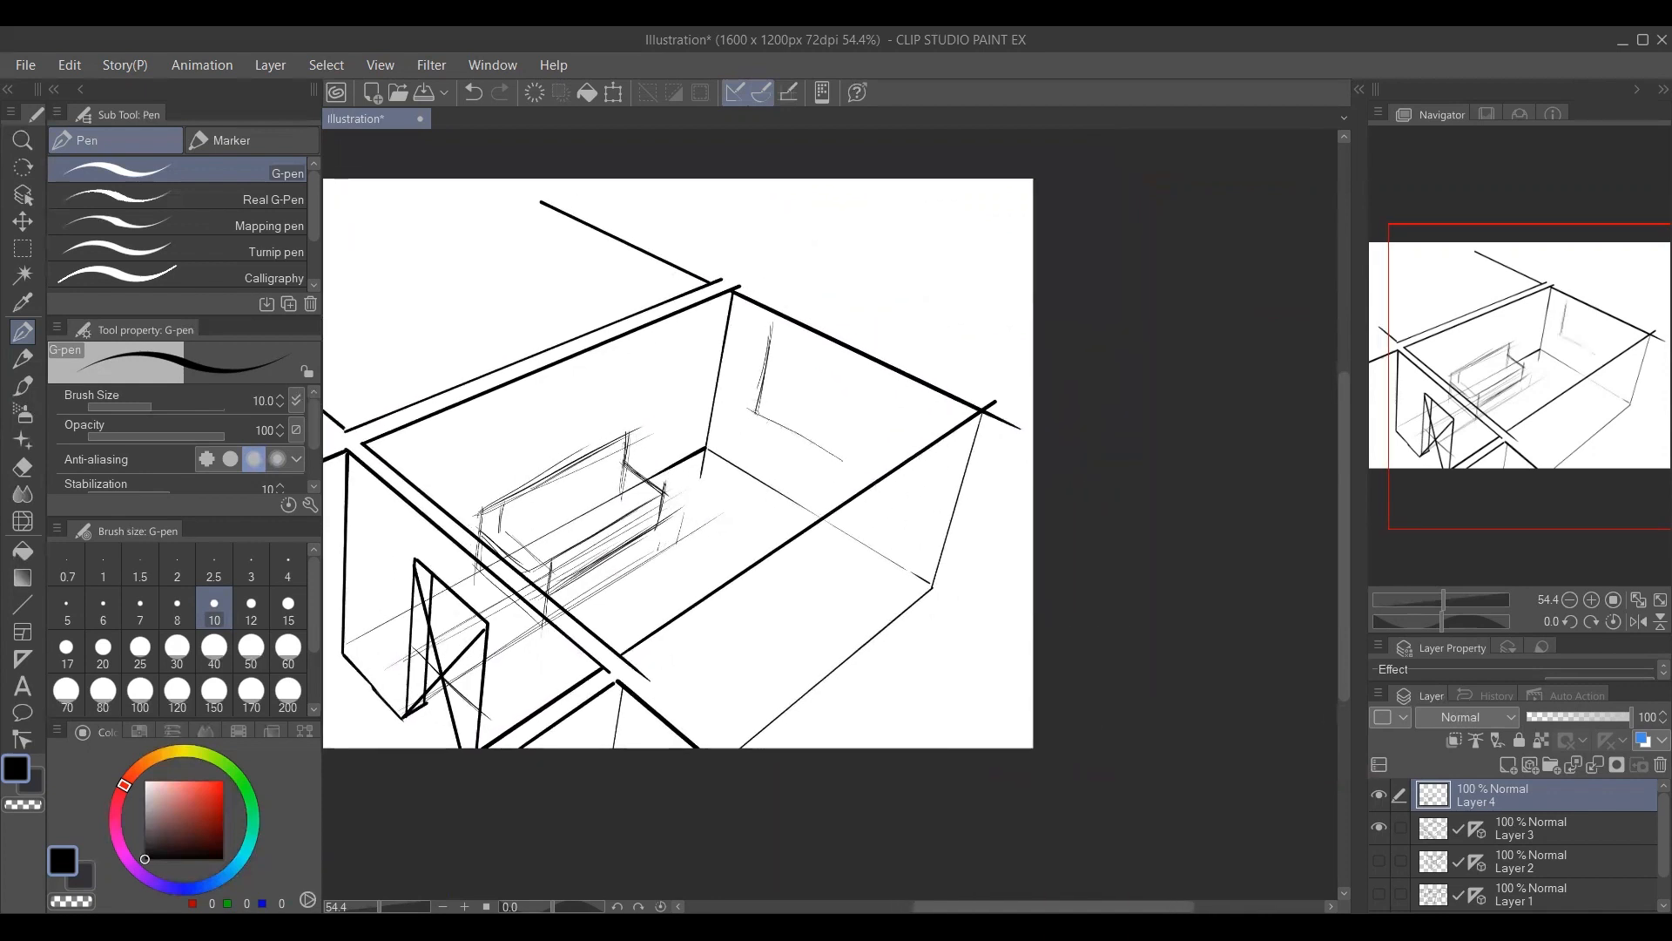
drag(753, 408, 876, 478)
mouse_move(773, 336)
mouse_down()
mouse_move(927, 413)
mouse_move(908, 501)
mouse_up()
drag(933, 417, 913, 495)
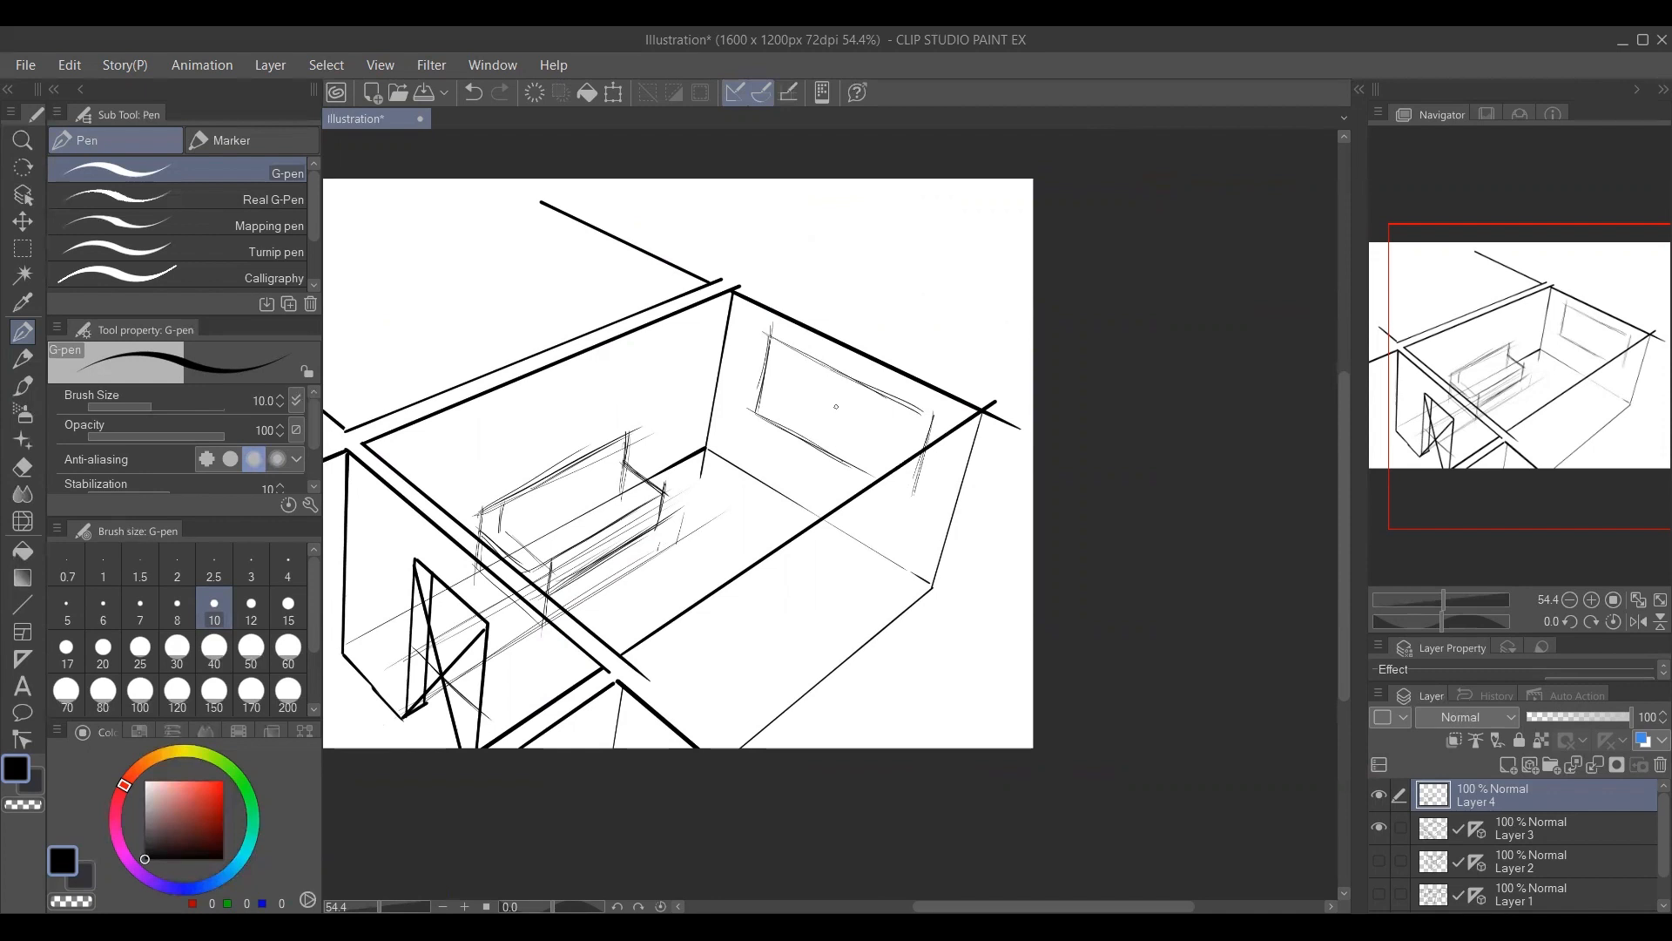
drag(806, 352, 792, 443)
drag(849, 377, 834, 449)
drag(888, 396, 865, 484)
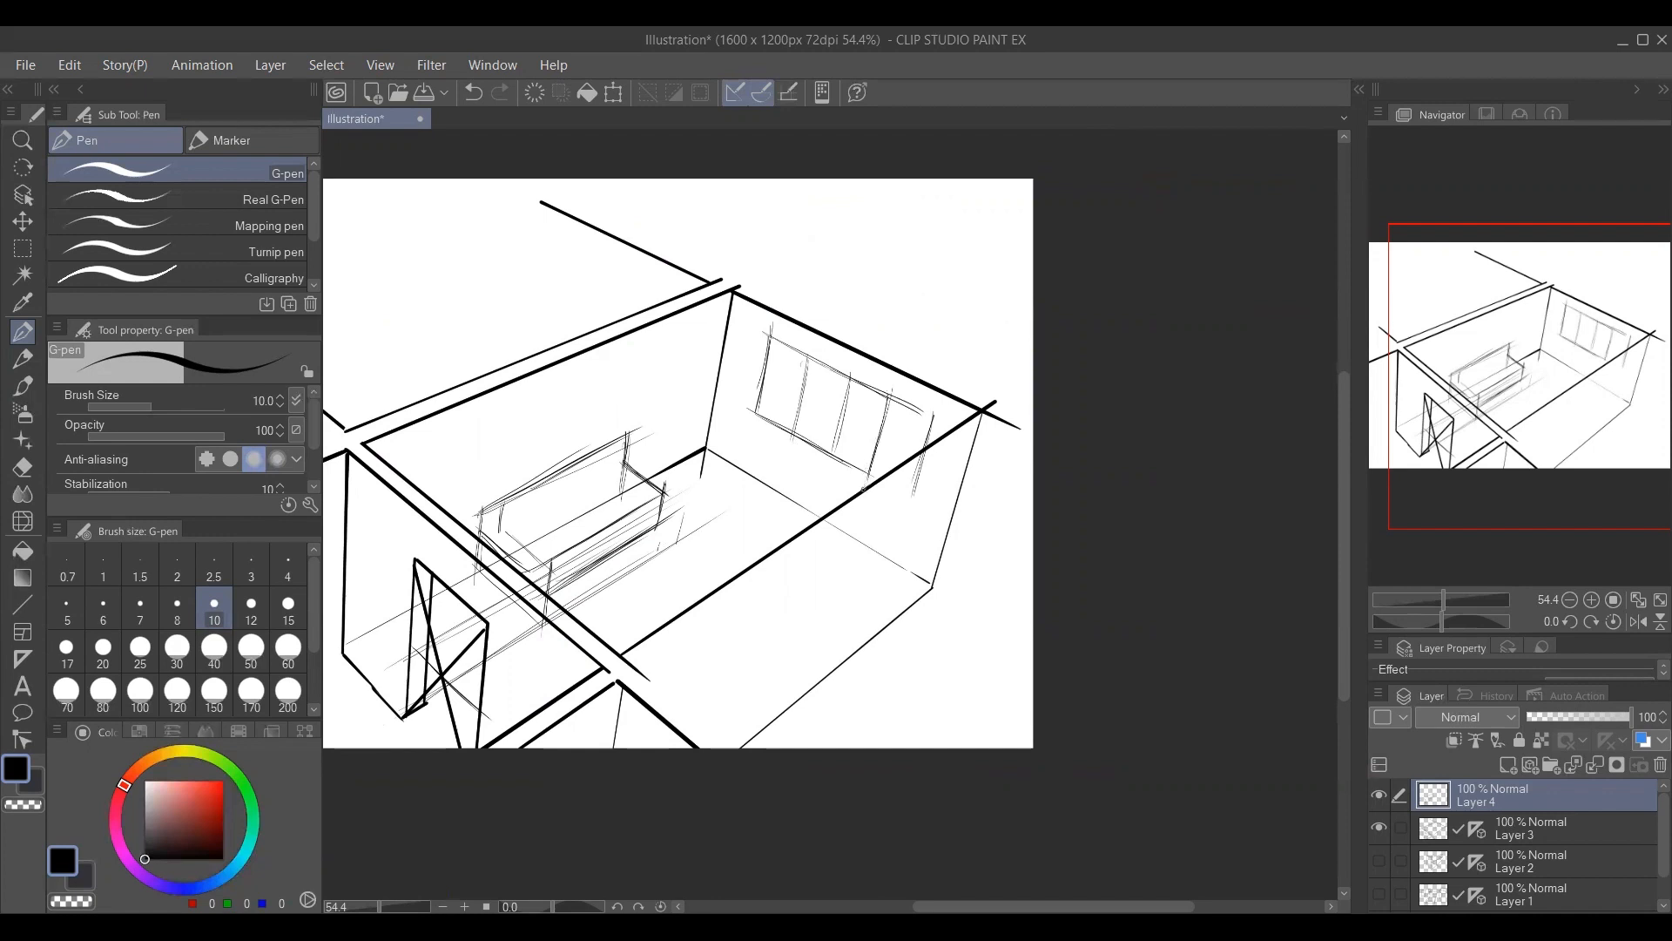
Set the brush size to 12.5 and reinforce the window's near upright and lower edge with parallel lines for frame thickness.
key(bracketright)
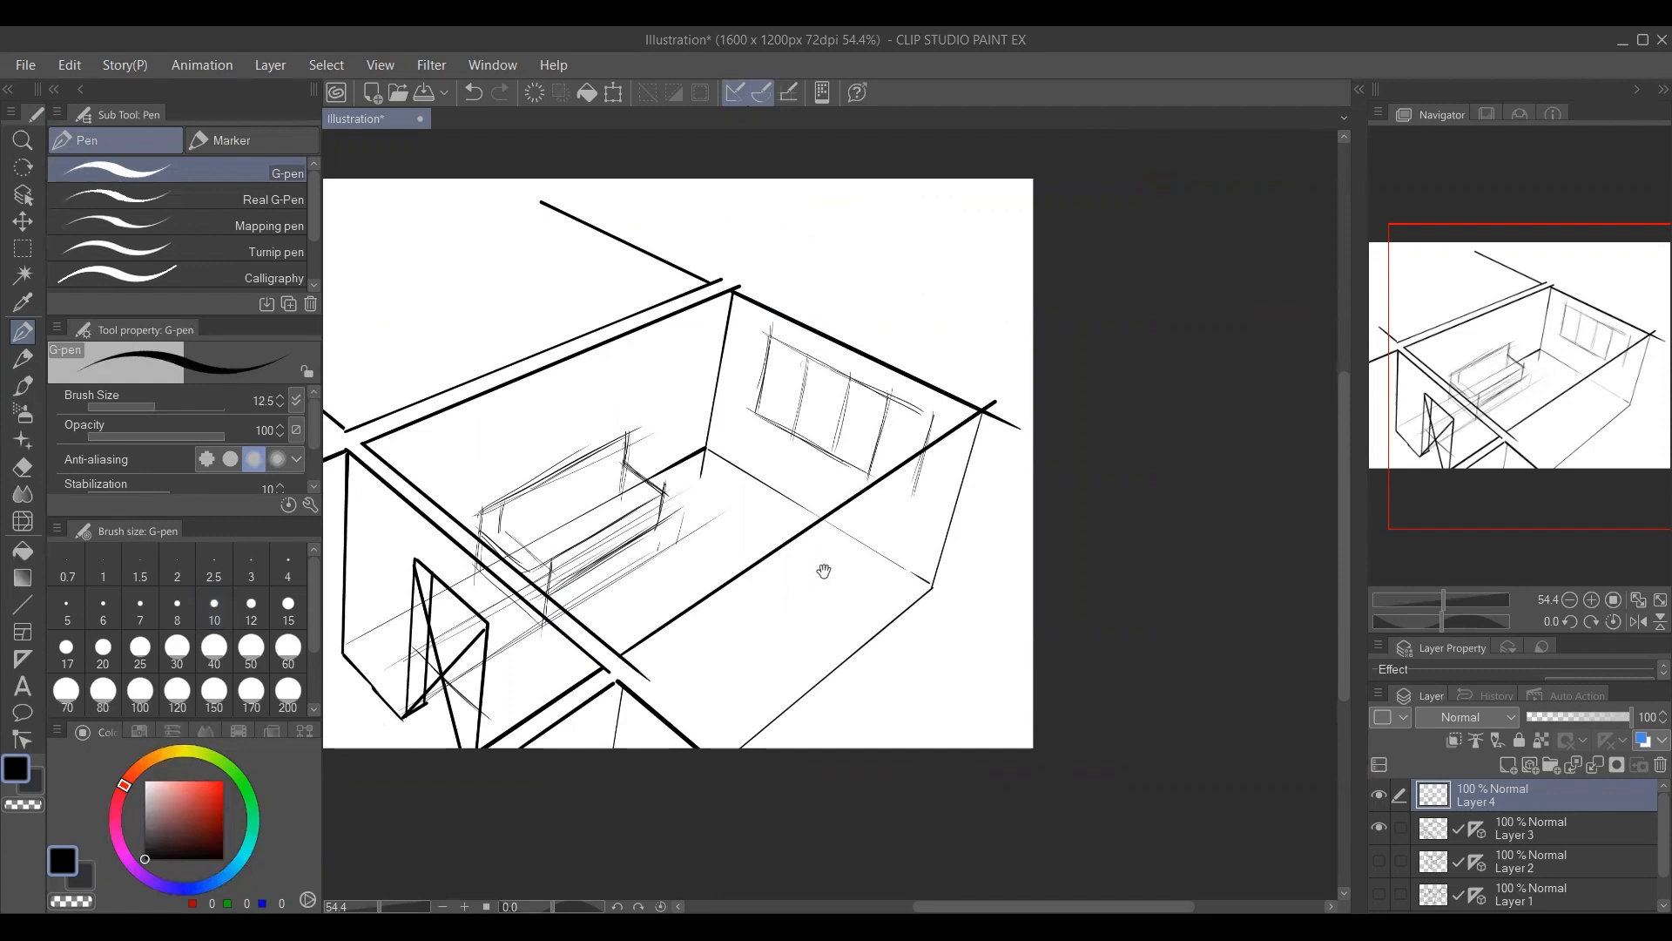
drag(824, 571, 828, 561)
drag(754, 403, 775, 393)
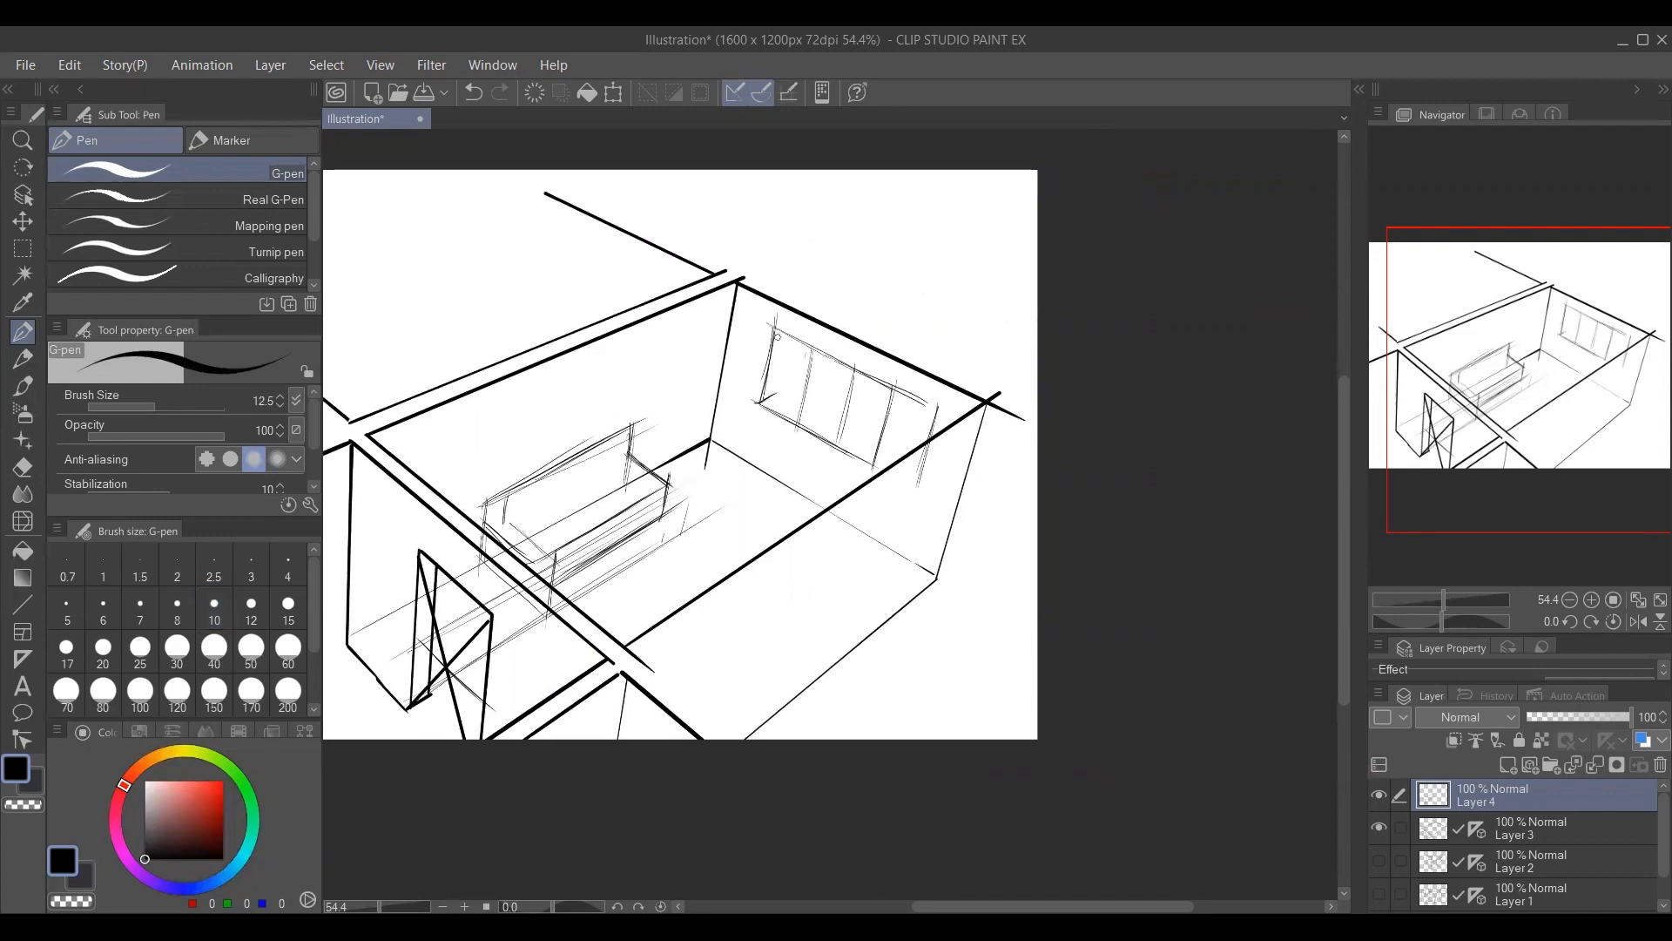
mouse_move(777, 336)
mouse_down()
mouse_move(767, 402)
mouse_move(878, 461)
mouse_up()
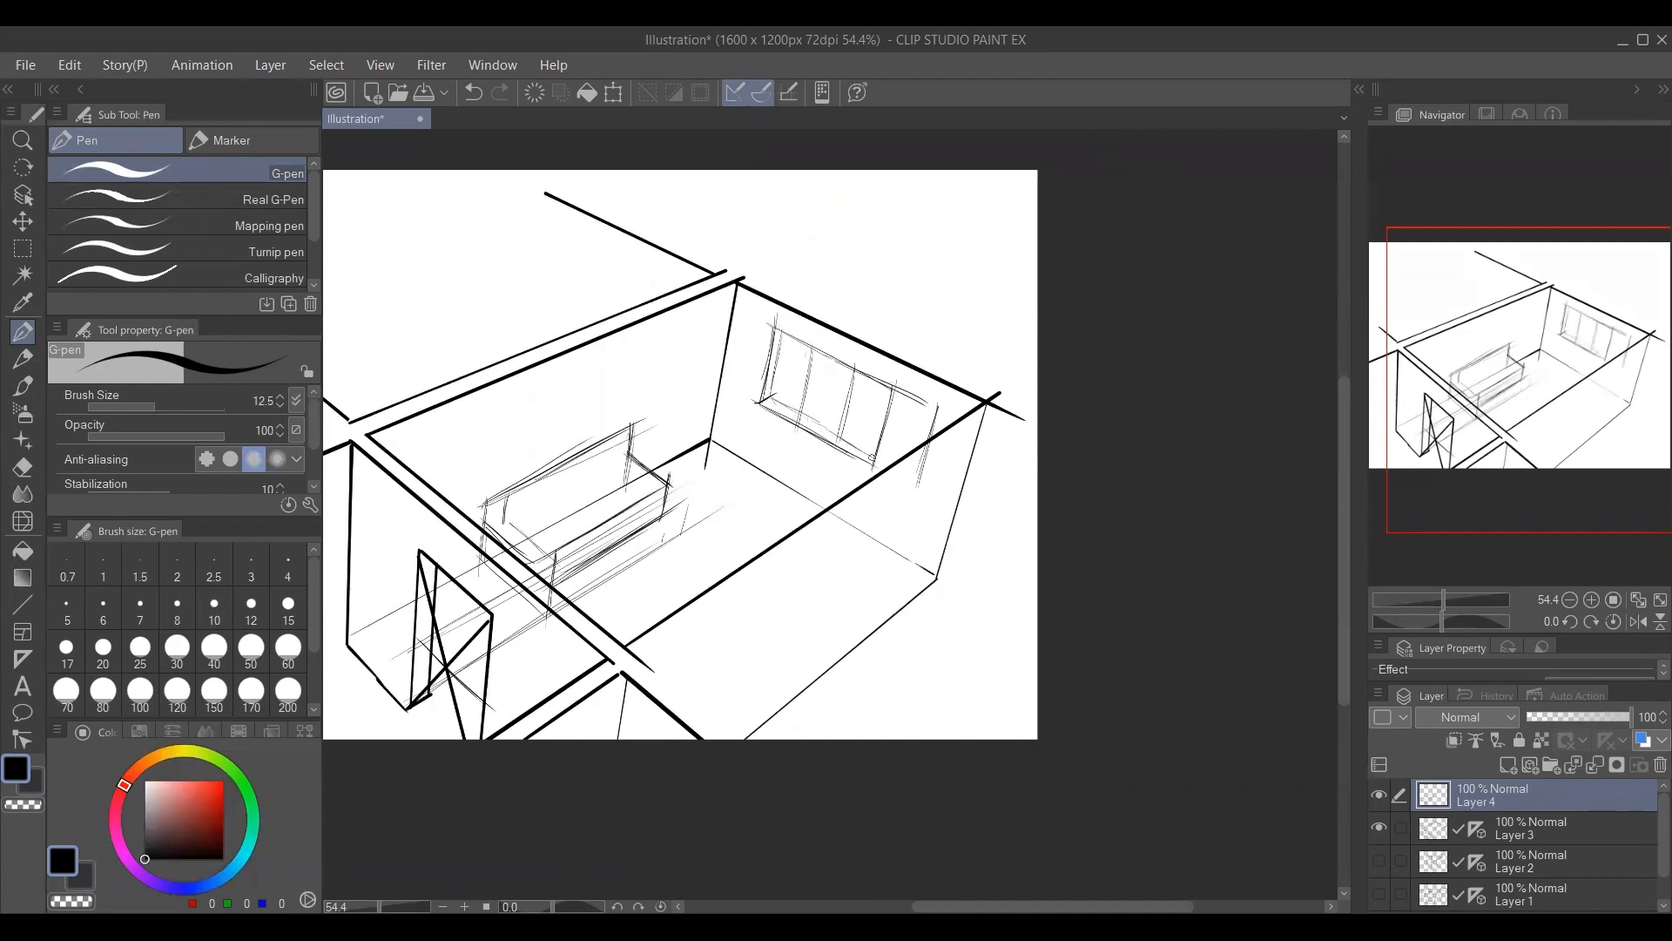
Sketch a box-shaped table in the room's back corner beside the sofa, switching from Layer 4 to Layer 3 to complete its edges.
drag(737, 570, 747, 549)
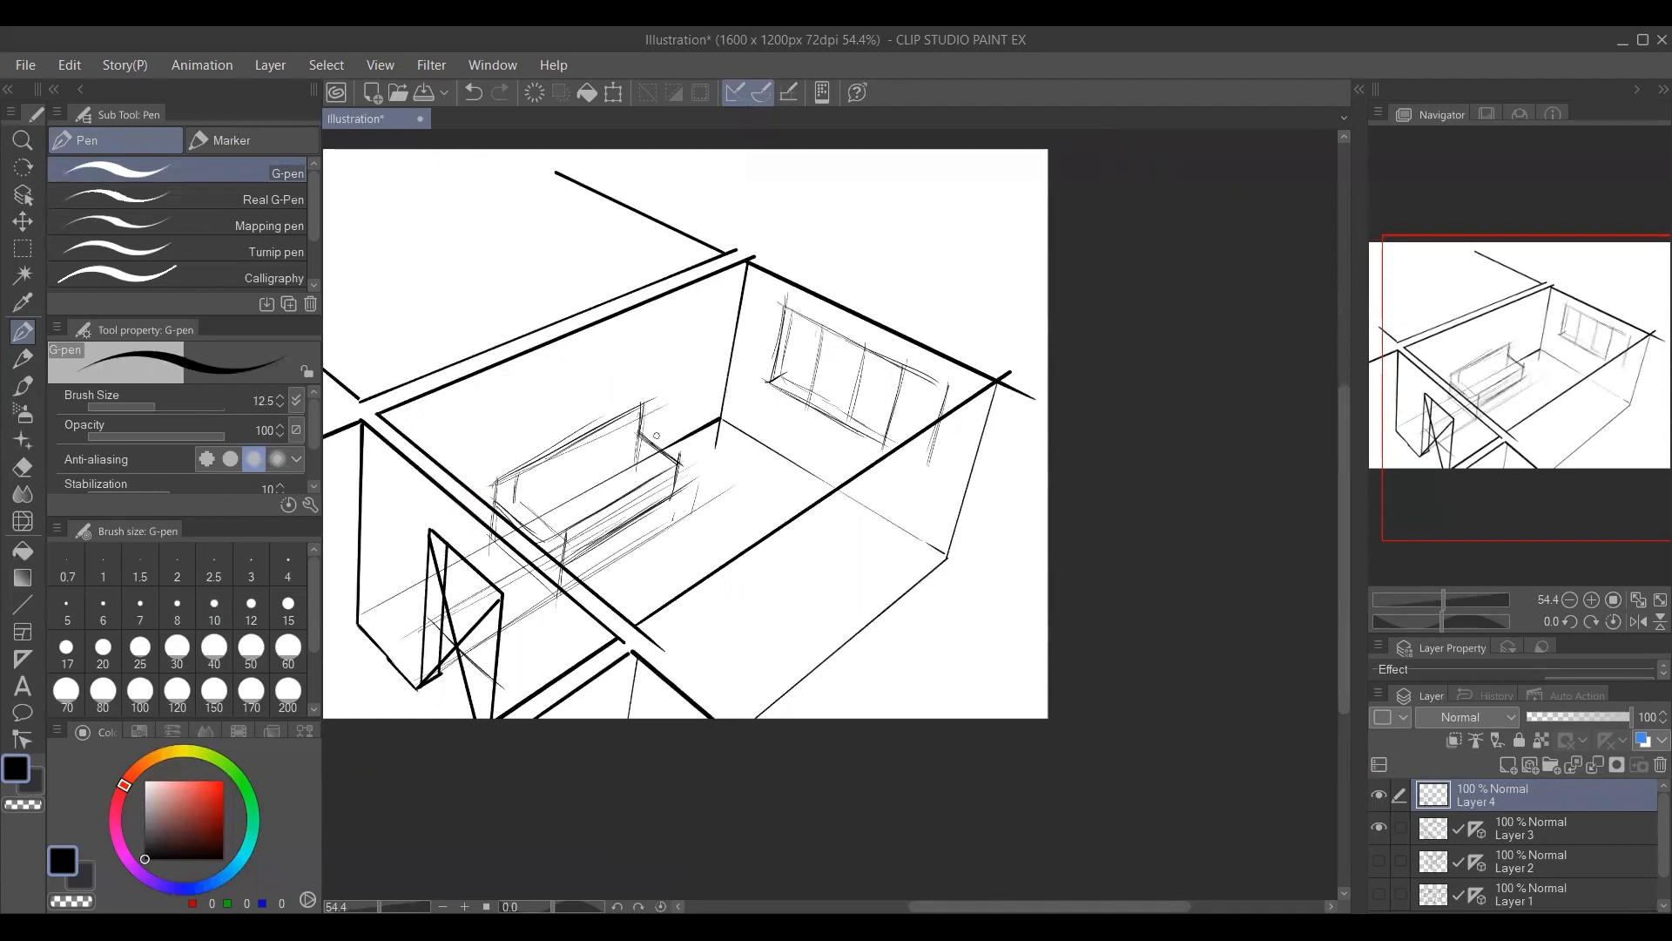
mouse_move(669, 398)
mouse_down()
mouse_move(720, 431)
mouse_move(748, 414)
mouse_move(717, 381)
mouse_move(665, 467)
mouse_up()
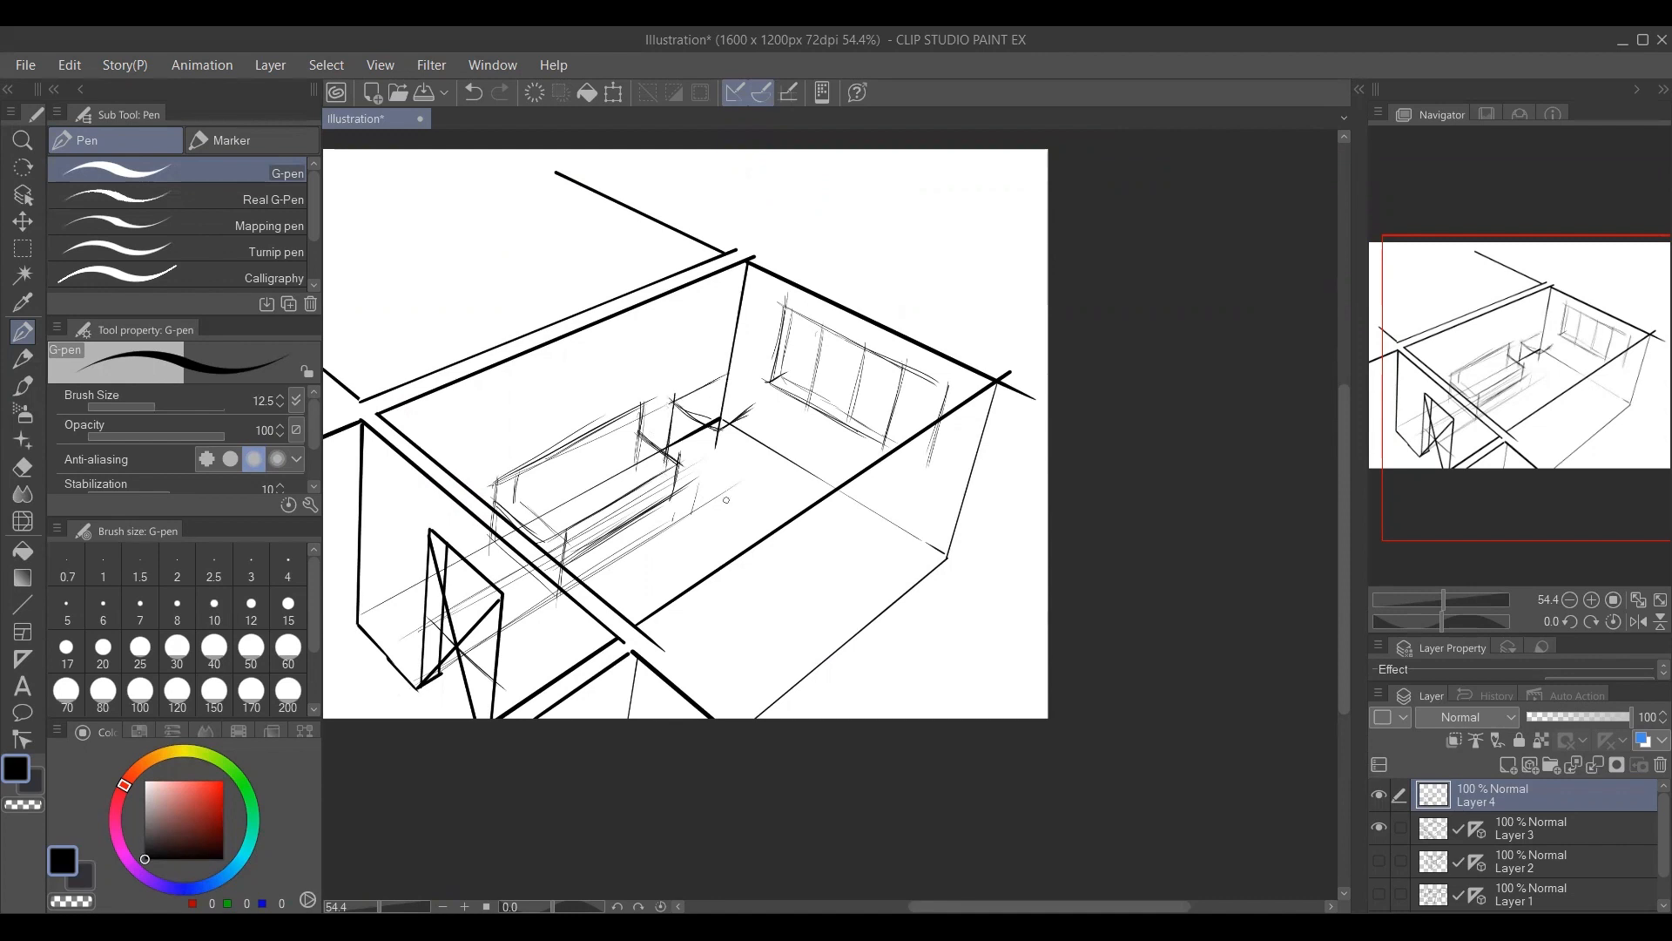
click(1504, 834)
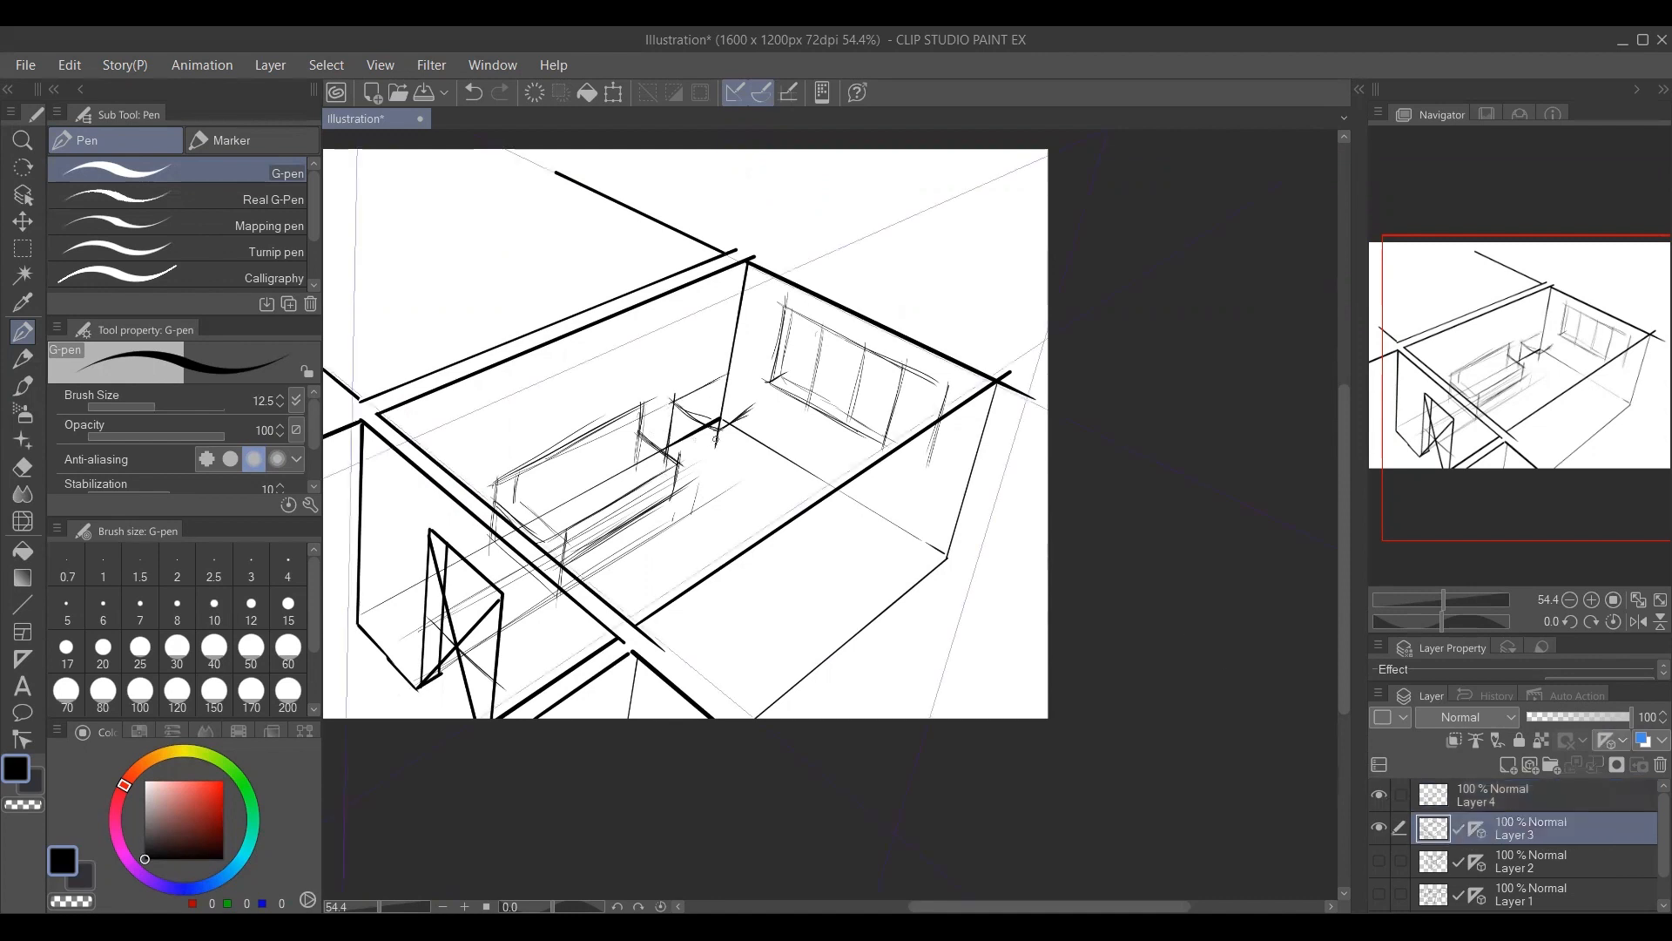
mouse_move(717, 425)
mouse_down()
mouse_move(702, 492)
mouse_move(771, 443)
mouse_move(779, 397)
mouse_move(768, 447)
mouse_up()
drag(773, 390, 761, 451)
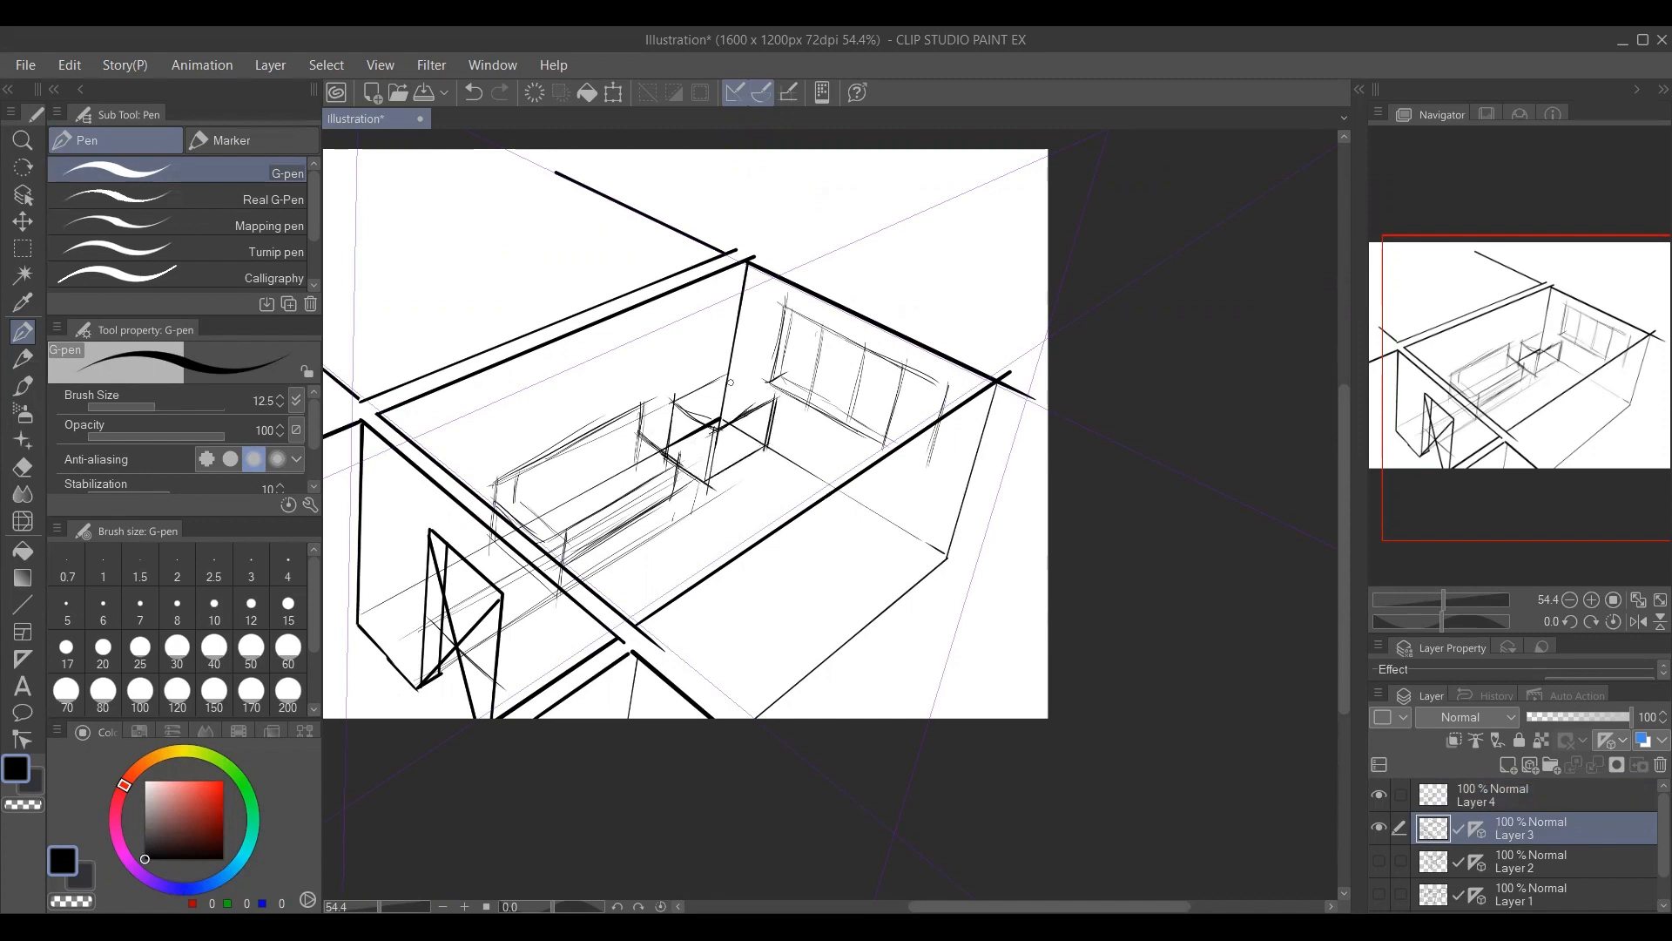
drag(735, 371, 778, 396)
drag(672, 402, 731, 373)
Draw a shallow box-shaped shelf on the upper-left wall above the corner table.
mouse_move(629, 346)
mouse_down()
mouse_move(672, 357)
mouse_move(778, 318)
mouse_up()
mouse_move(712, 405)
mouse_down()
mouse_move(723, 327)
mouse_move(743, 361)
mouse_up()
mouse_move(736, 360)
mouse_down()
mouse_move(808, 325)
mouse_move(726, 364)
mouse_move(799, 335)
mouse_up()
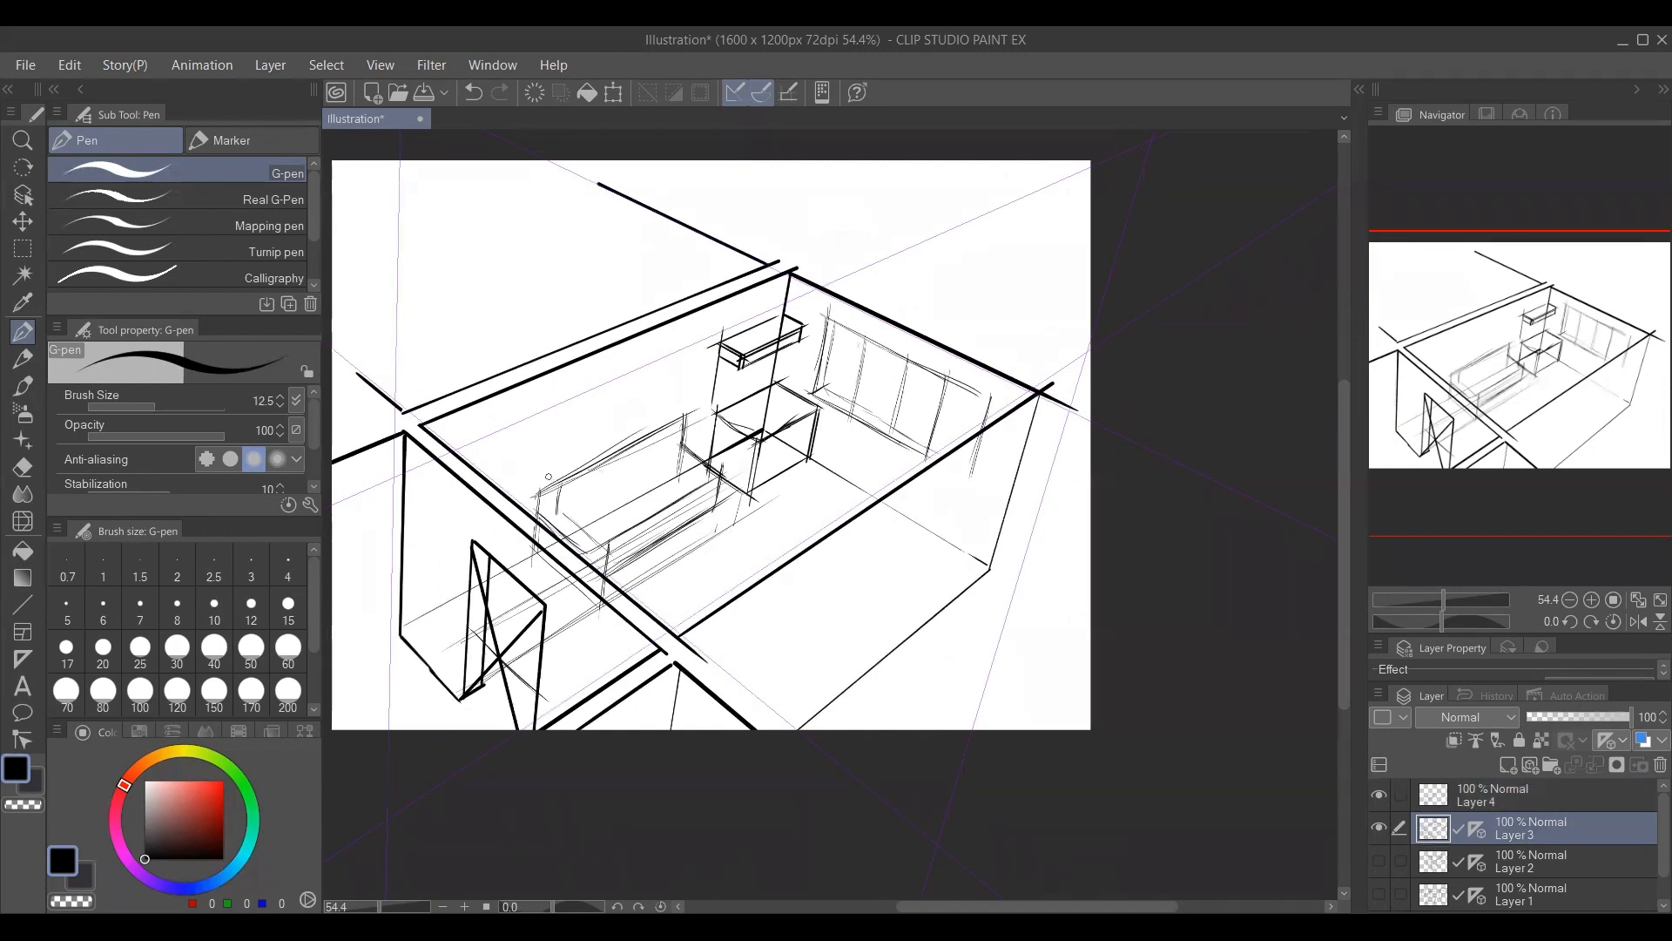
Give the sofa's backrest a visible thickness with doubled top and end edges, and strengthen the seat's front edges.
mouse_move(549, 476)
mouse_down()
mouse_move(672, 412)
mouse_move(691, 425)
mouse_up()
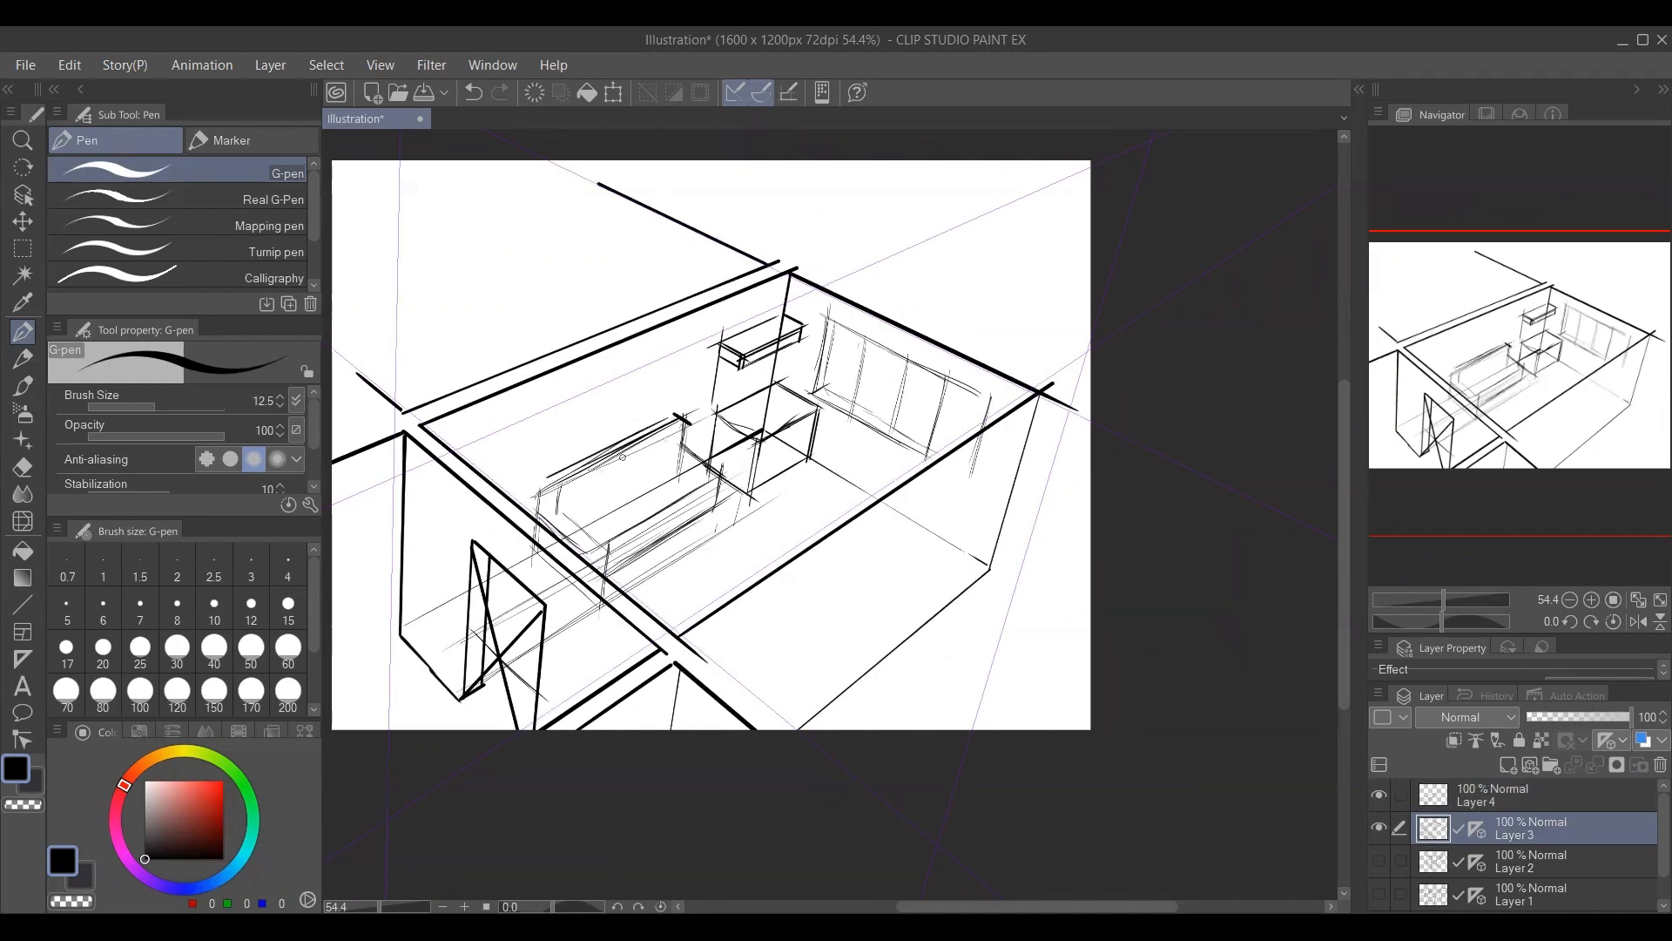
mouse_move(551, 473)
mouse_down()
mouse_move(547, 528)
mouse_move(606, 557)
mouse_move(694, 457)
mouse_up()
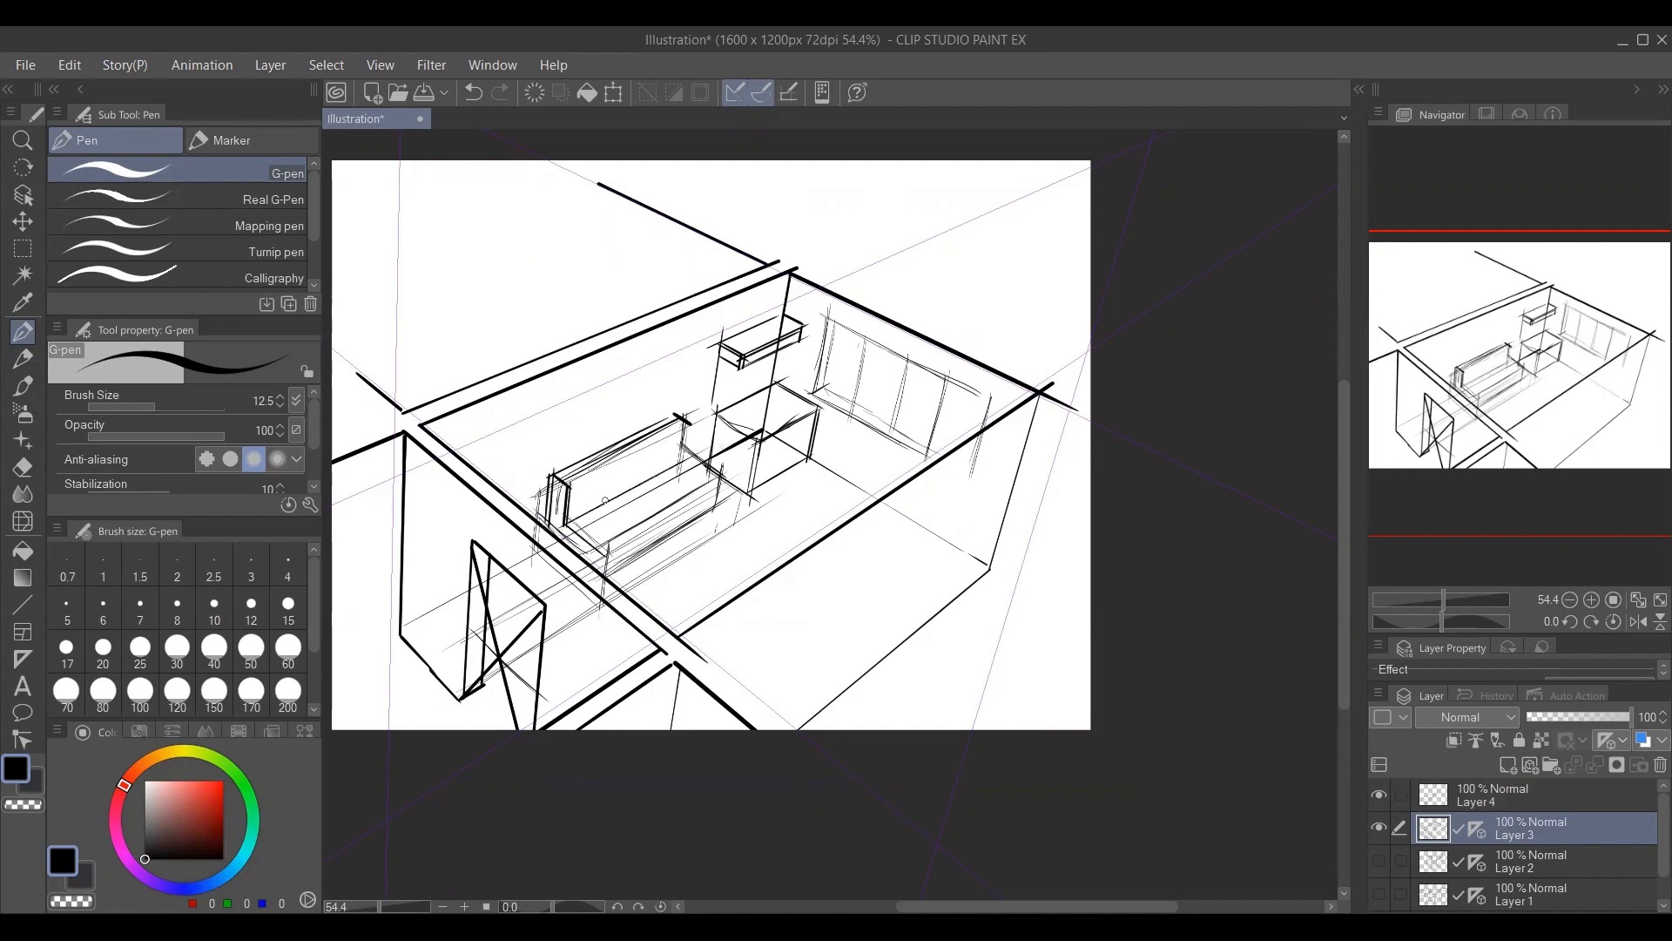
mouse_move(570, 521)
mouse_down()
mouse_move(714, 446)
mouse_move(685, 476)
mouse_up()
drag(569, 484, 740, 399)
drag(684, 453, 724, 479)
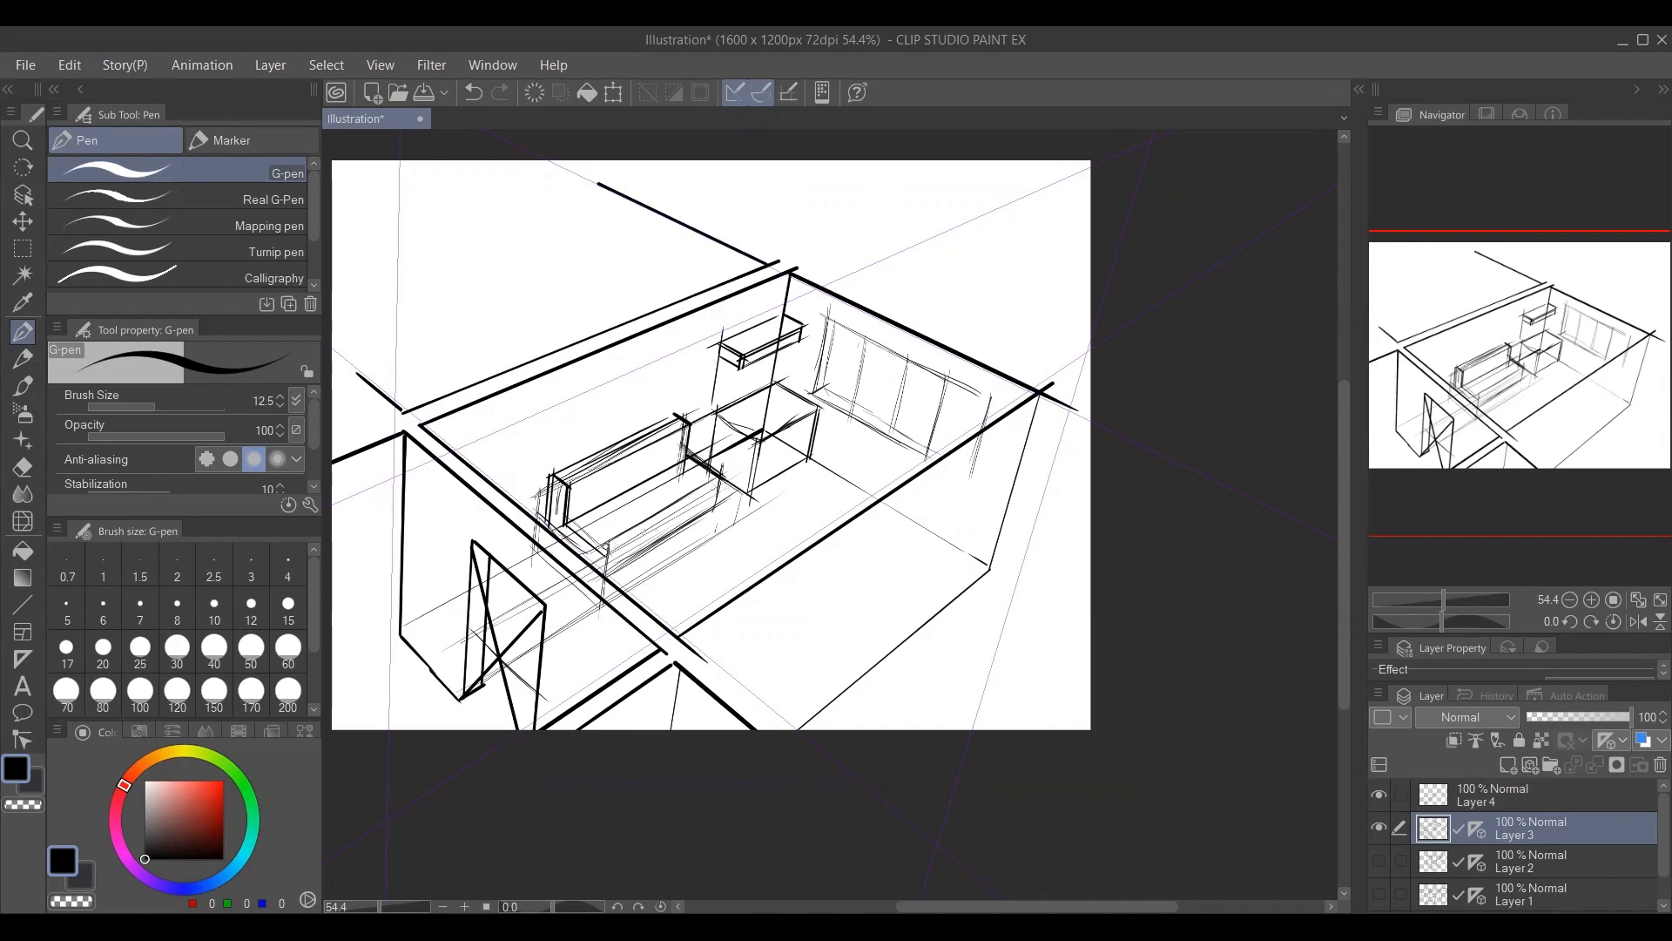
mouse_move(598, 551)
mouse_down()
mouse_move(721, 478)
mouse_move(707, 526)
mouse_up()
drag(603, 581, 749, 494)
Sketch the upright and top edges of a rectangular frame on the upper-left wall near the room's left corner.
mouse_move(724, 575)
mouse_down()
mouse_move(709, 560)
mouse_move(760, 561)
mouse_move(686, 588)
mouse_up()
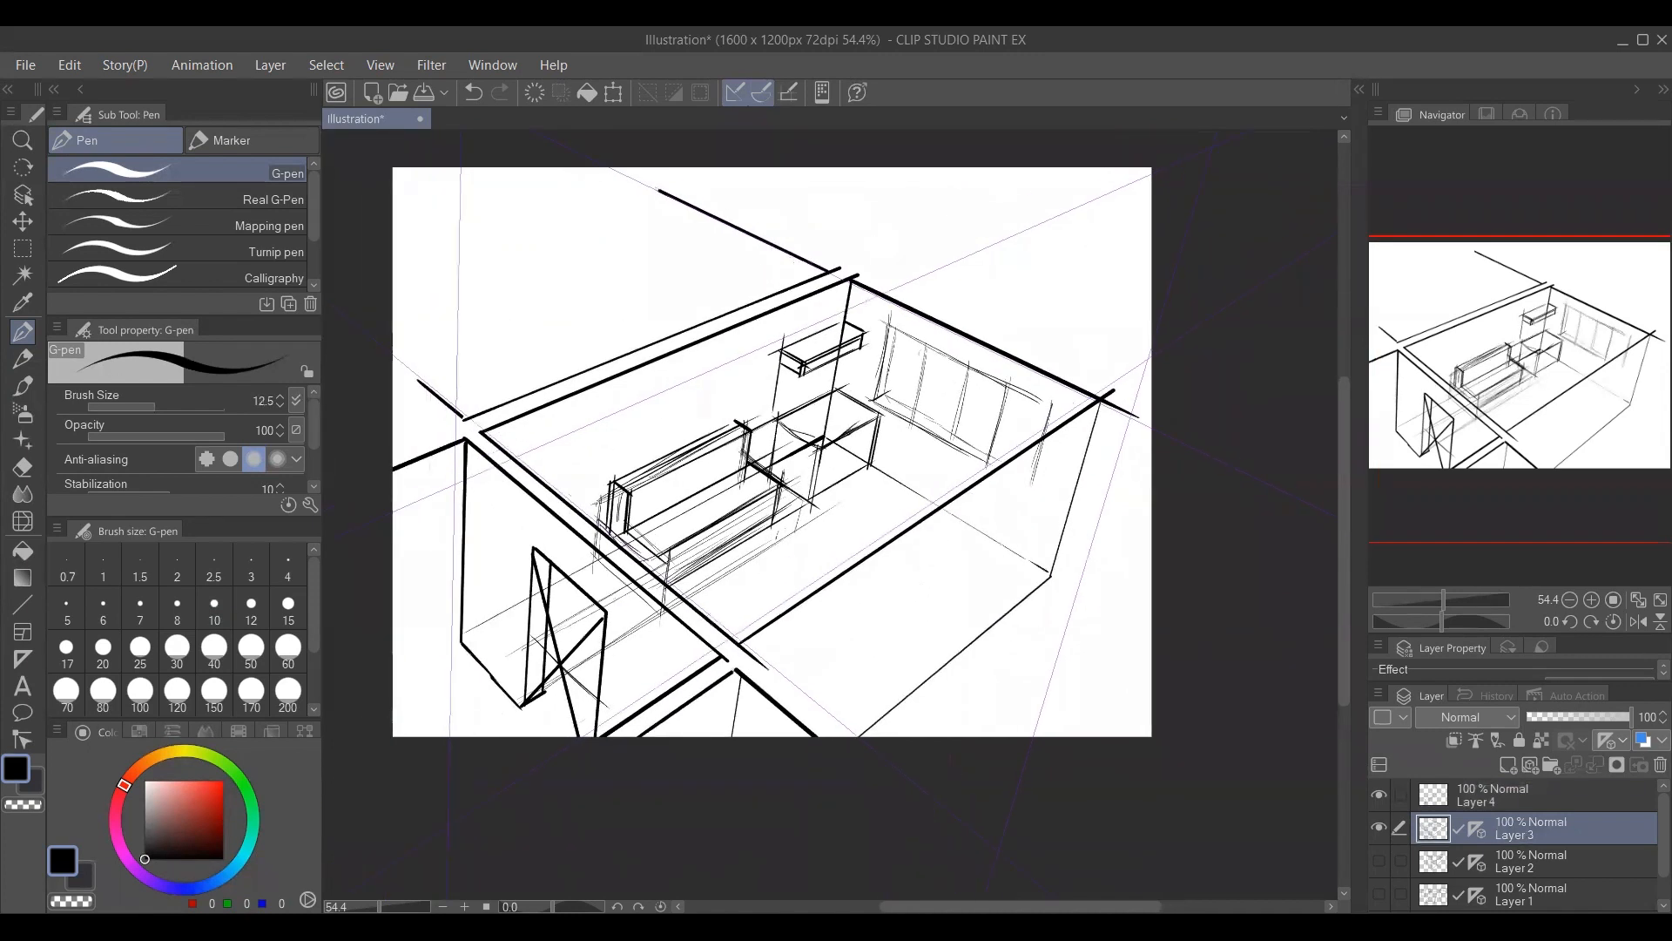
mouse_move(551, 425)
mouse_down()
mouse_move(628, 389)
mouse_move(601, 470)
mouse_up()
mouse_move(607, 402)
mouse_down()
mouse_move(603, 460)
mouse_move(550, 483)
mouse_up()
mouse_move(554, 425)
mouse_down()
mouse_move(556, 486)
mouse_move(623, 461)
mouse_move(602, 471)
mouse_up()
drag(731, 600, 683, 604)
drag(698, 529, 640, 489)
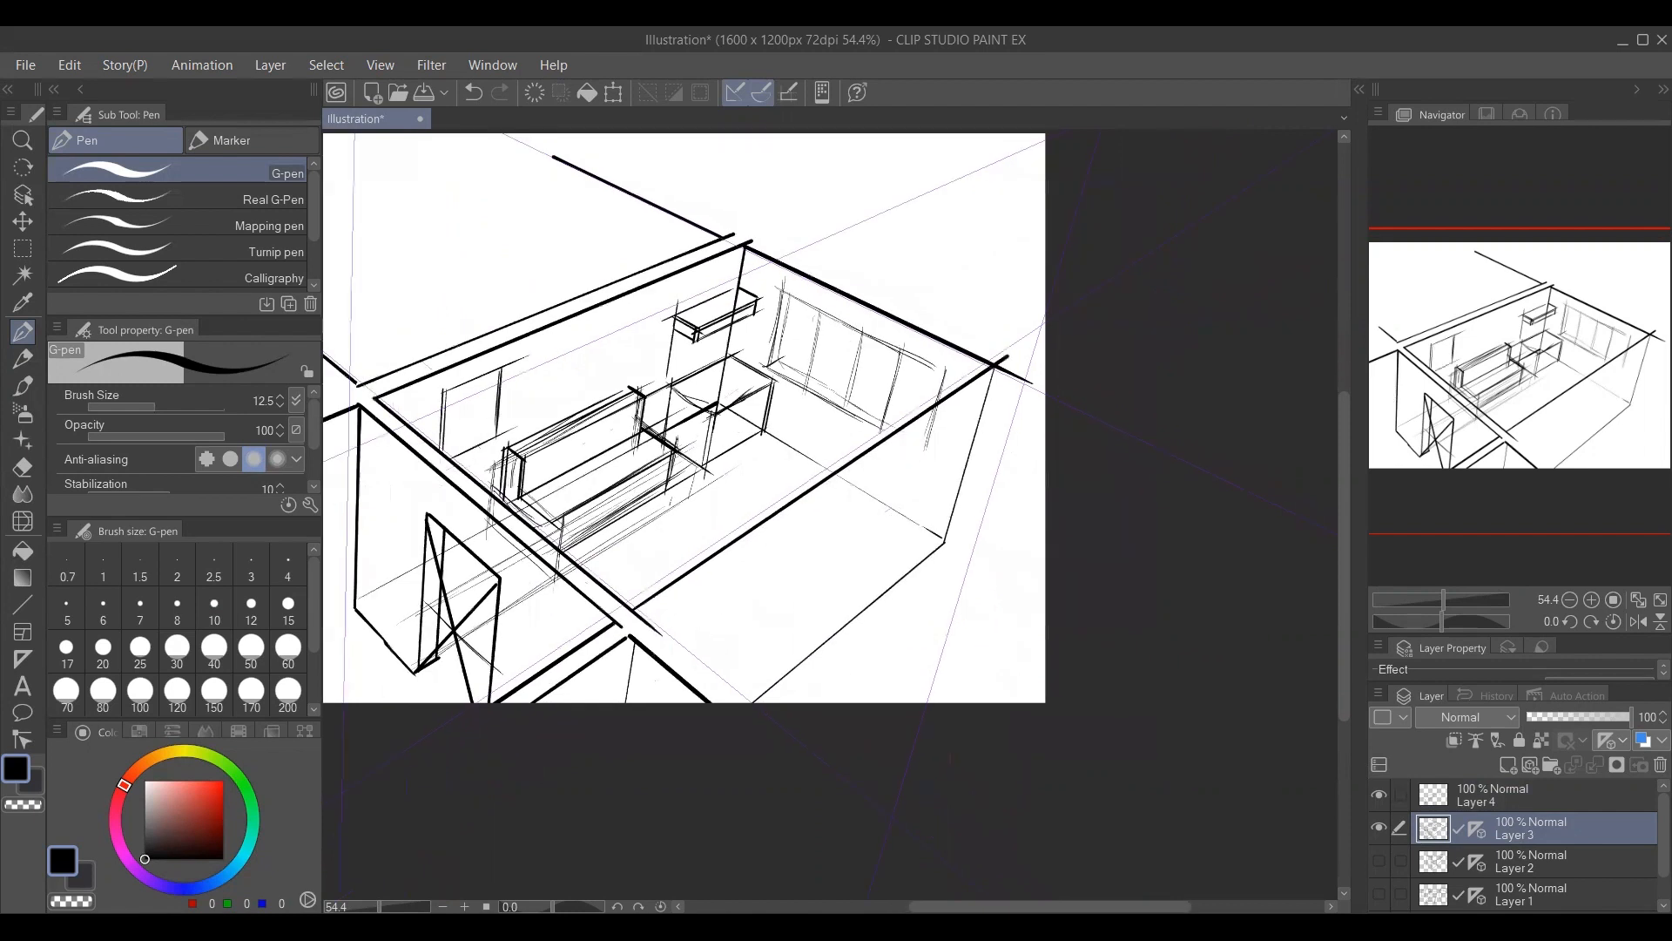
Erase the overlapping strokes at the front and right corners, and draw outer wall-thickness lines beside the lower-right and upper-right edges, ending with brush size 15.
key(e)
key(p)
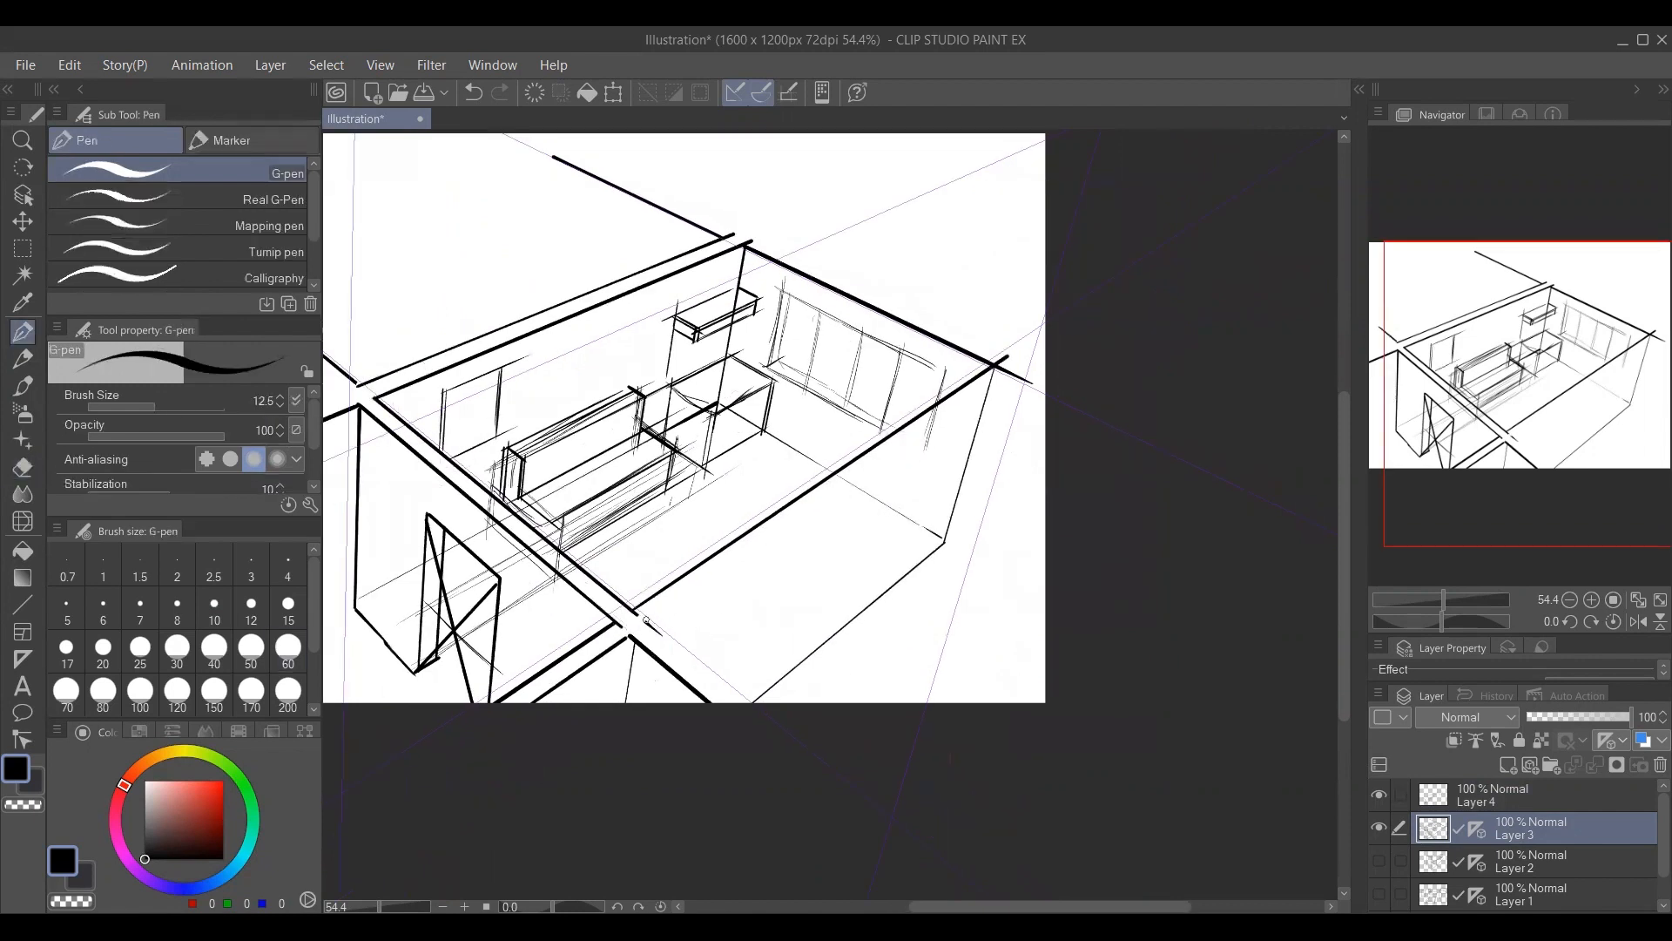
mouse_move(647, 622)
mouse_down()
mouse_move(1014, 366)
mouse_move(1045, 393)
mouse_up()
key(e)
key(p)
key(bracketright)
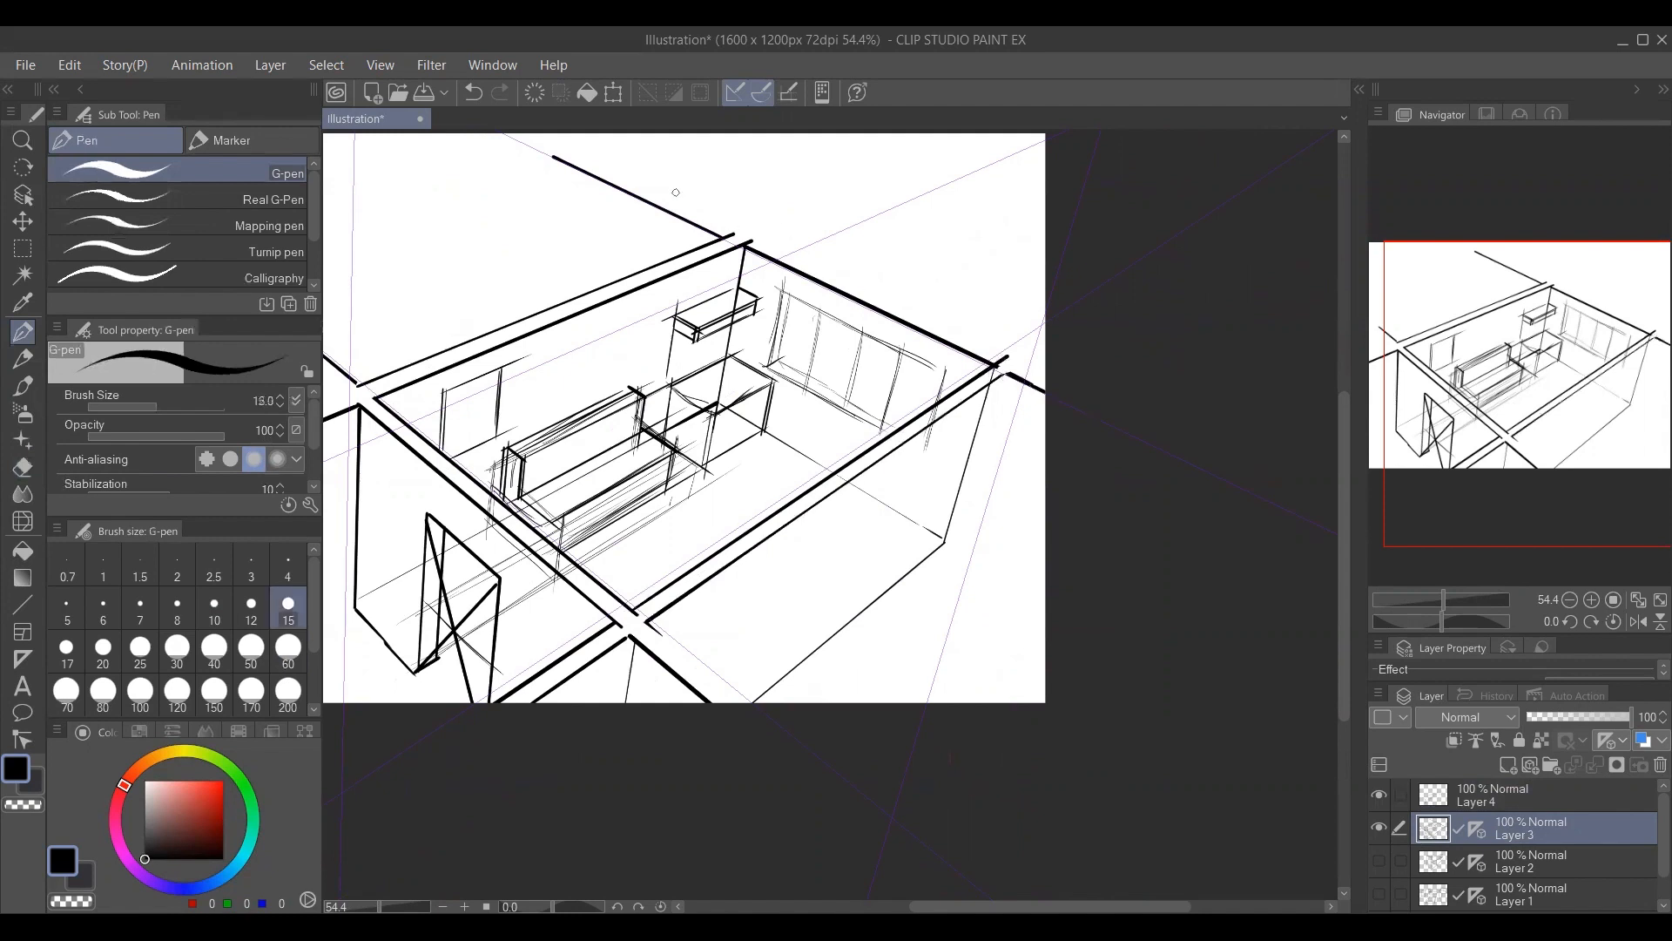
drag(554, 139, 1045, 370)
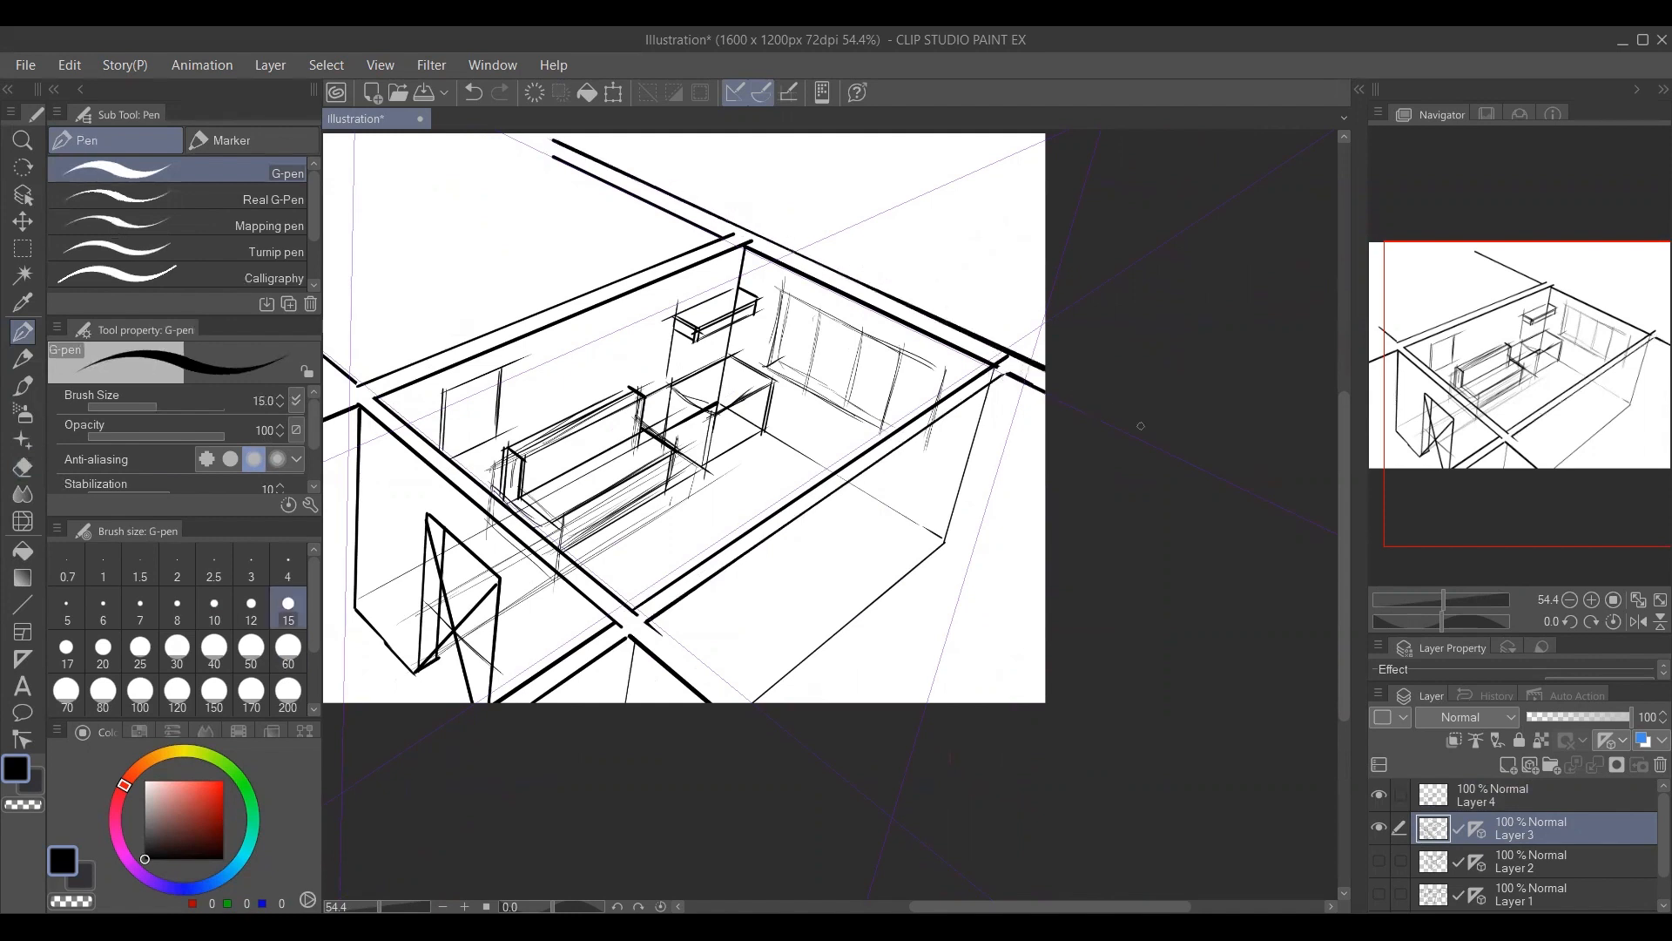
Sketch the upright and receding wall lines of a structure beyond the room's upper-right wall, including a small window.
drag(818, 288, 866, 267)
key(ctrl+z)
mouse_move(820, 325)
mouse_down()
mouse_move(857, 348)
mouse_move(846, 377)
mouse_up()
drag(899, 186, 878, 287)
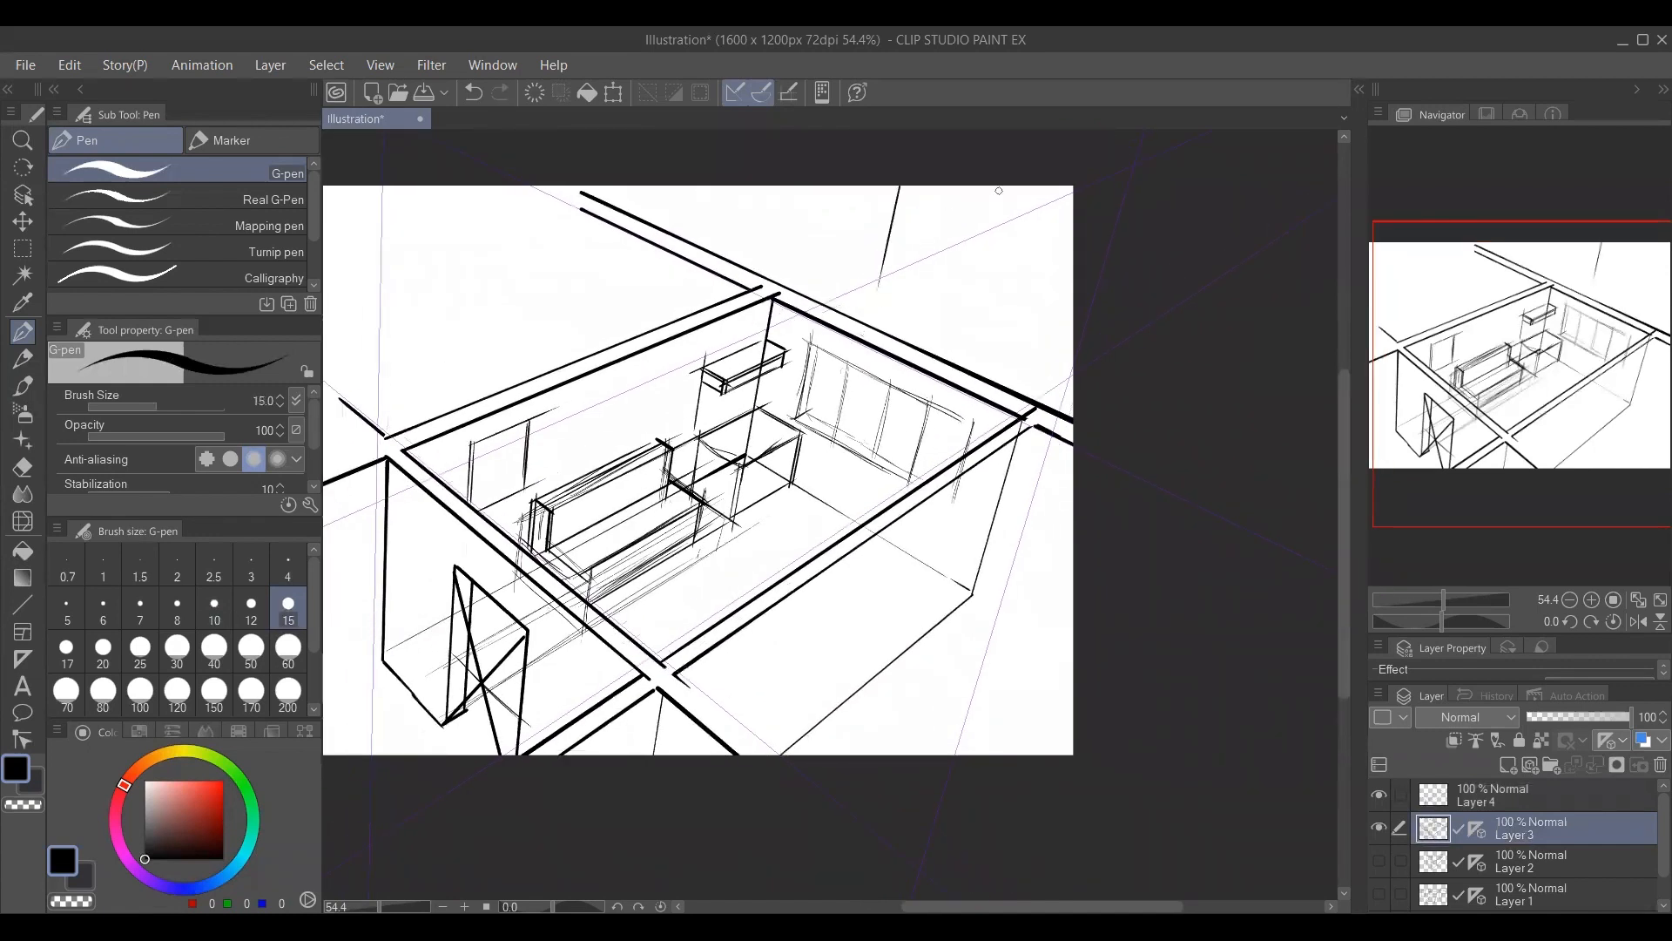
drag(1071, 191, 1028, 347)
drag(896, 217, 1074, 285)
drag(896, 280, 1074, 358)
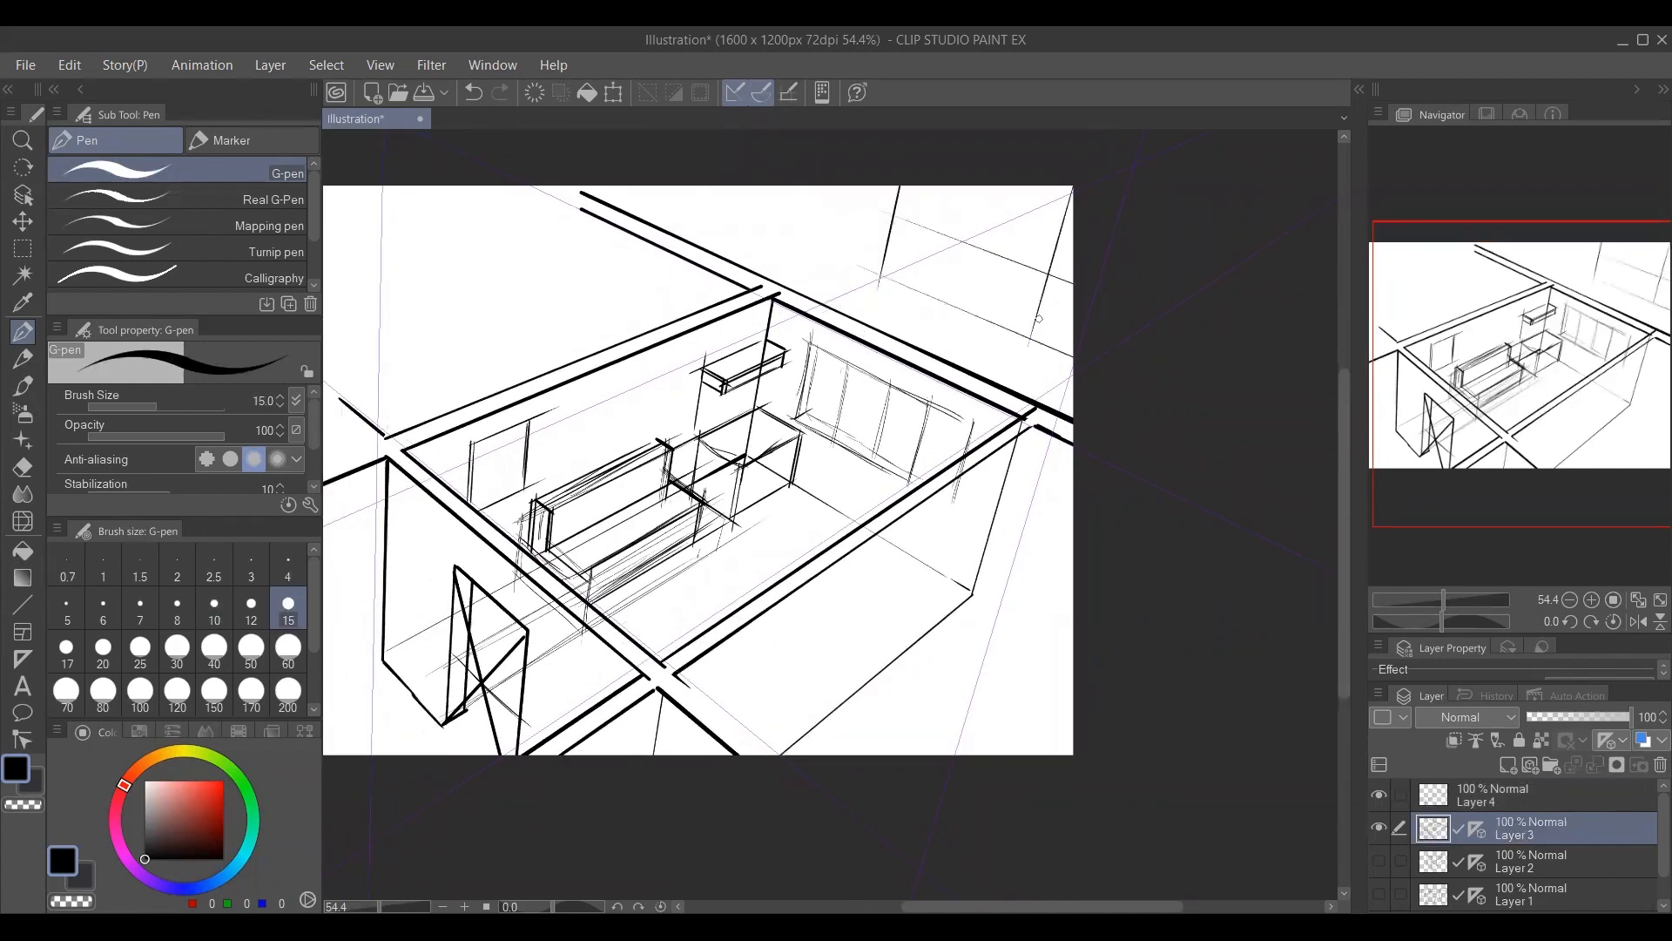
drag(971, 222, 1074, 186)
mouse_move(826, 295)
mouse_down()
mouse_move(855, 190)
mouse_move(910, 269)
mouse_move(952, 271)
mouse_move(942, 240)
mouse_move(965, 244)
mouse_up()
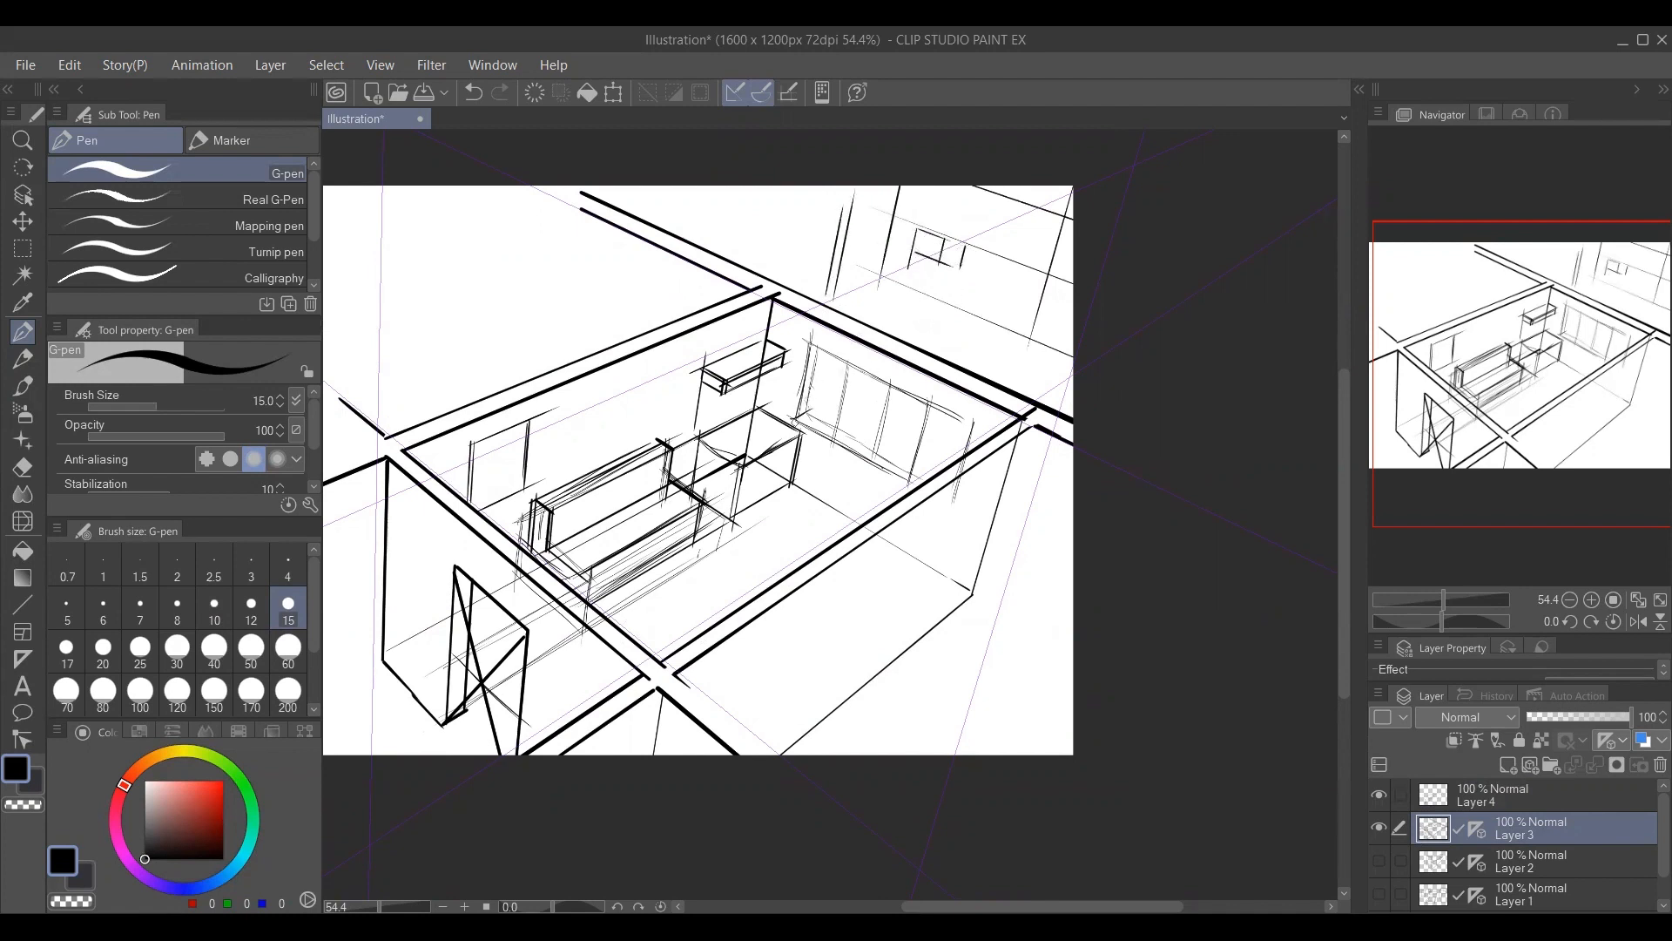
Draw long receding lines across the area beyond the upper-right wall, and divide the small window there into panes.
drag(789, 429, 1006, 308)
drag(801, 346, 1073, 220)
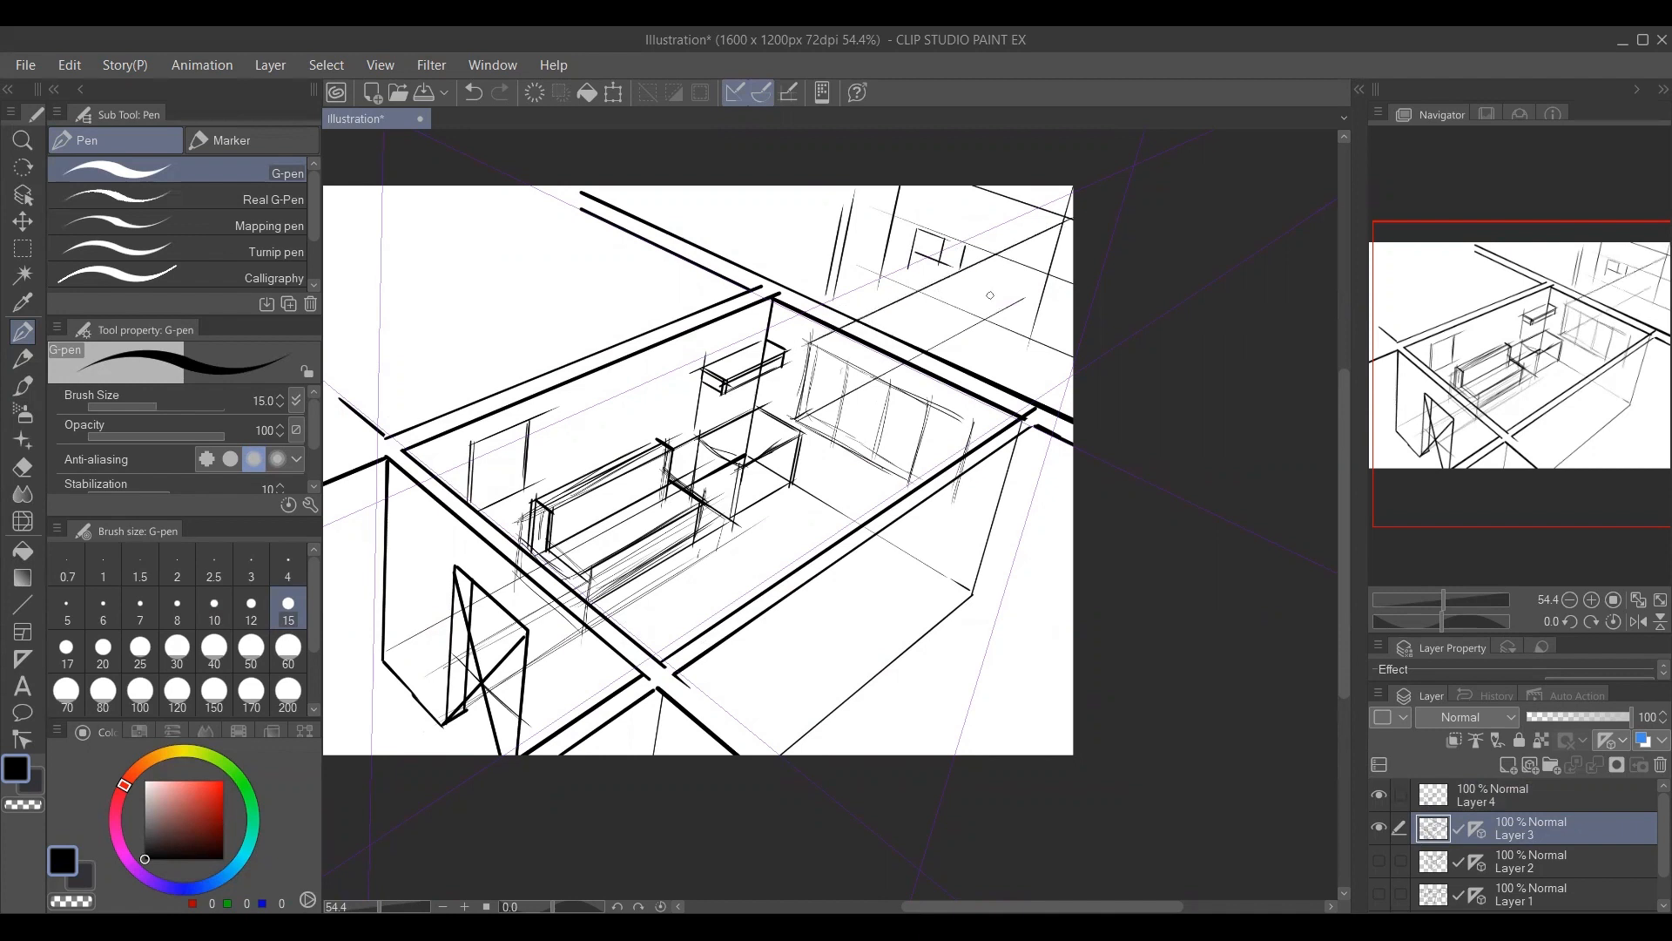
drag(1017, 301, 1126, 215)
drag(774, 277, 1015, 180)
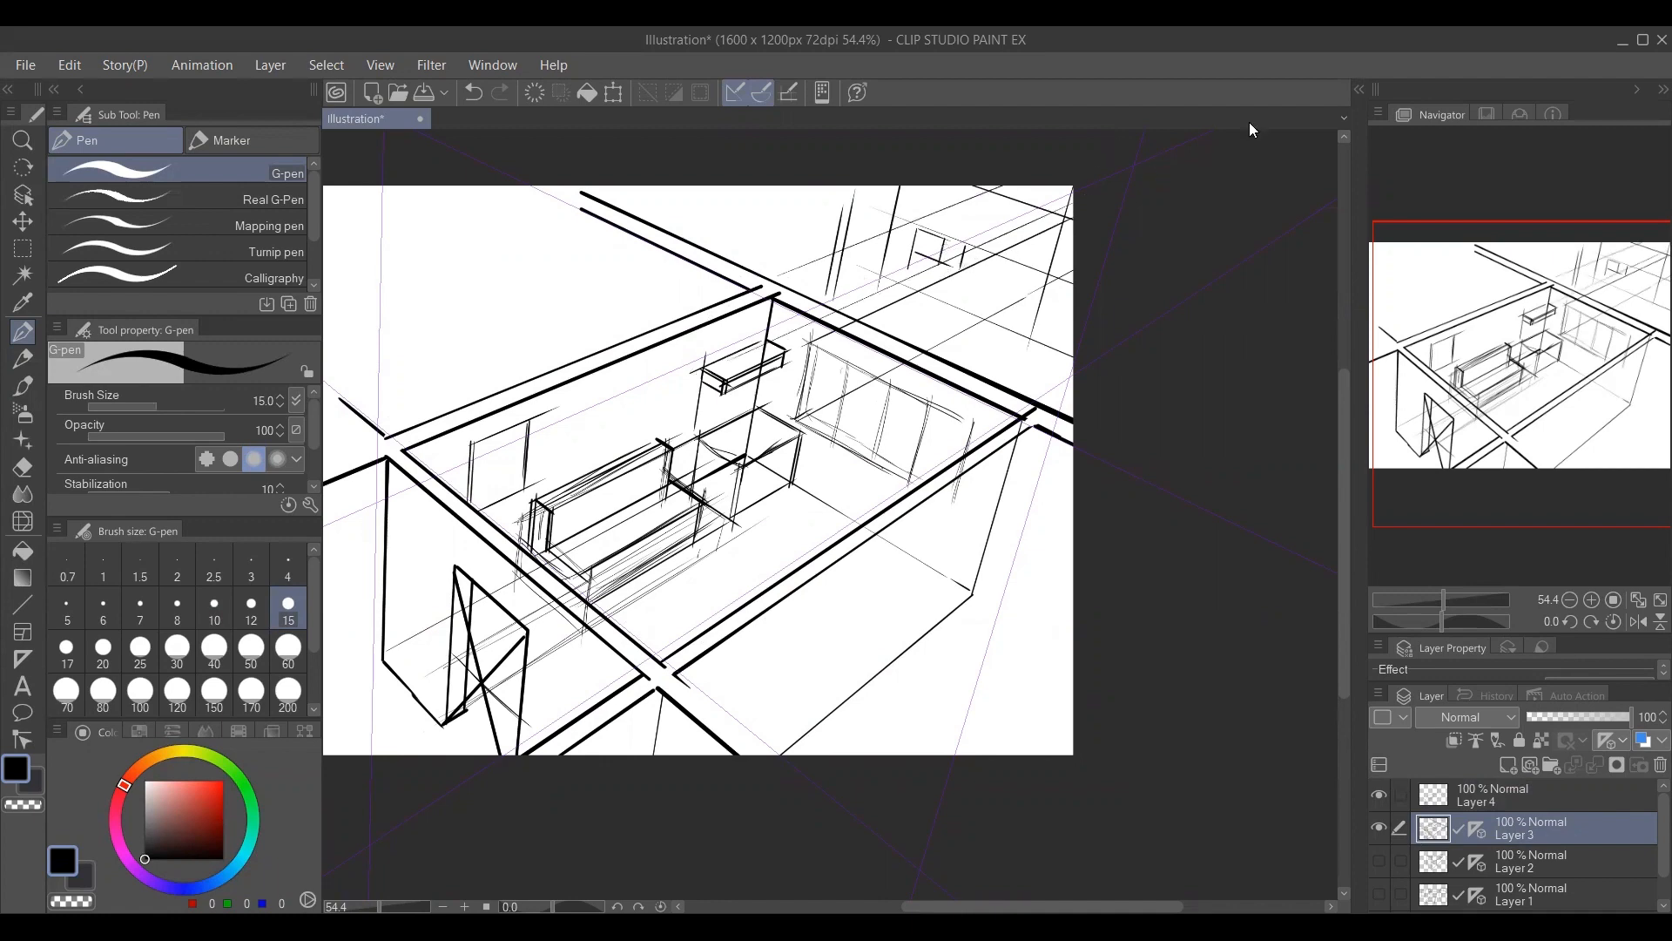
drag(1251, 130, 1023, 354)
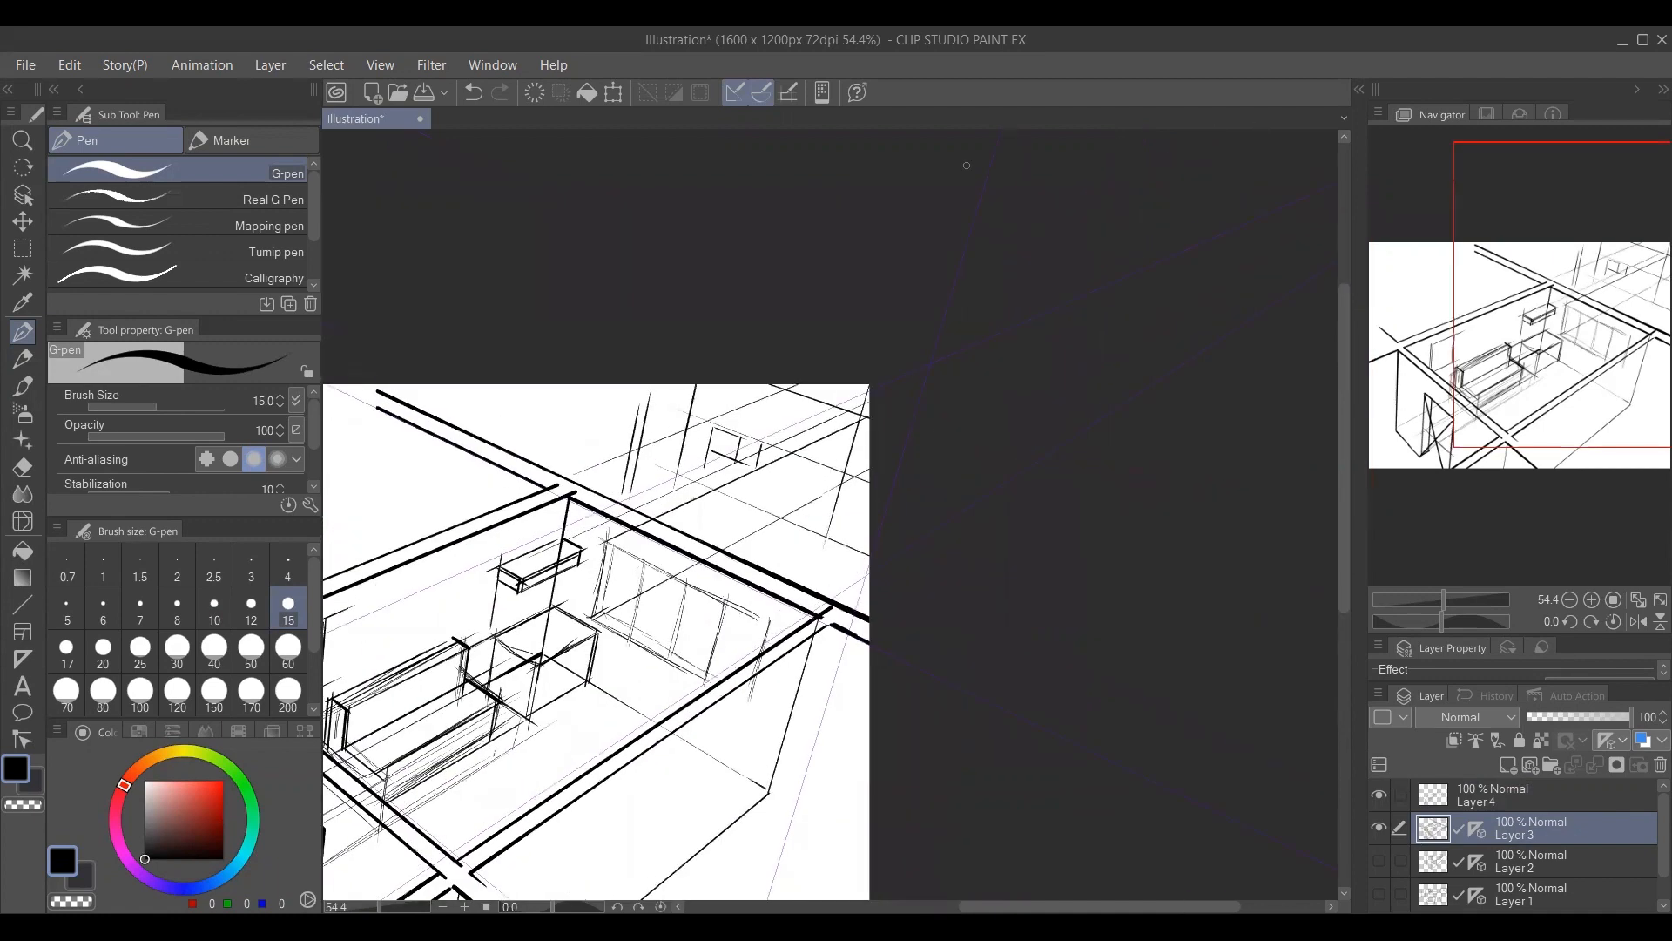
drag(889, 368, 1020, 231)
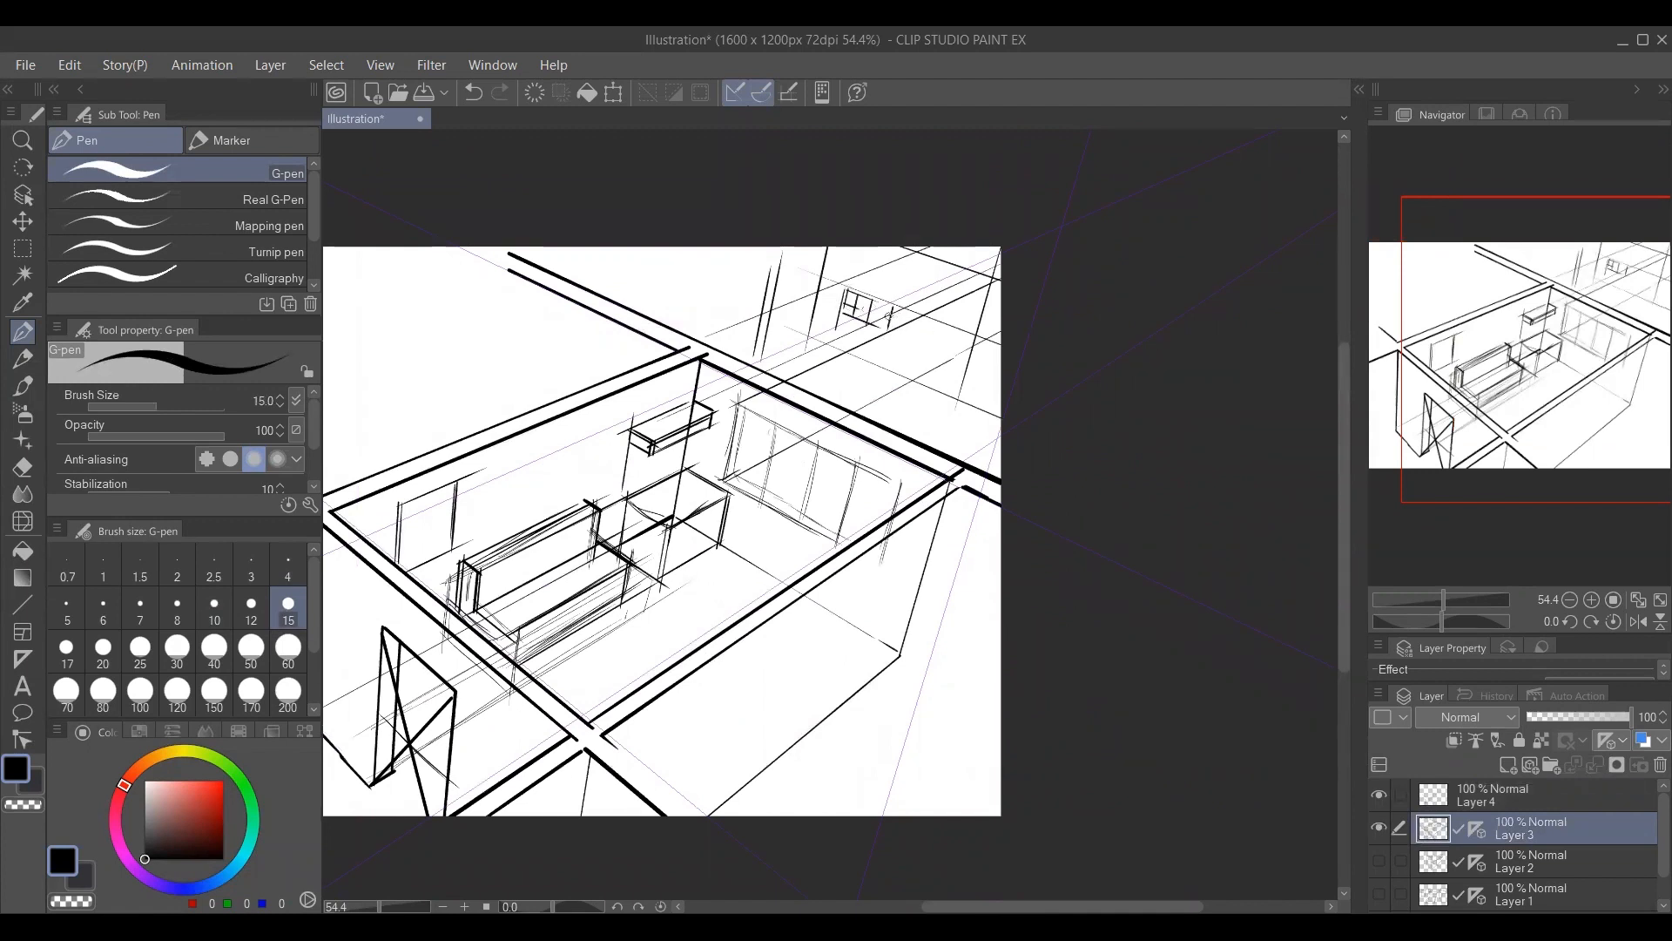
Sketch two more small windows beside the paned one on the structure beyond the room's upper-right wall.
drag(889, 317, 911, 314)
mouse_move(910, 312)
mouse_down()
mouse_move(909, 327)
mouse_move(956, 331)
mouse_move(949, 348)
mouse_up()
drag(759, 476, 885, 453)
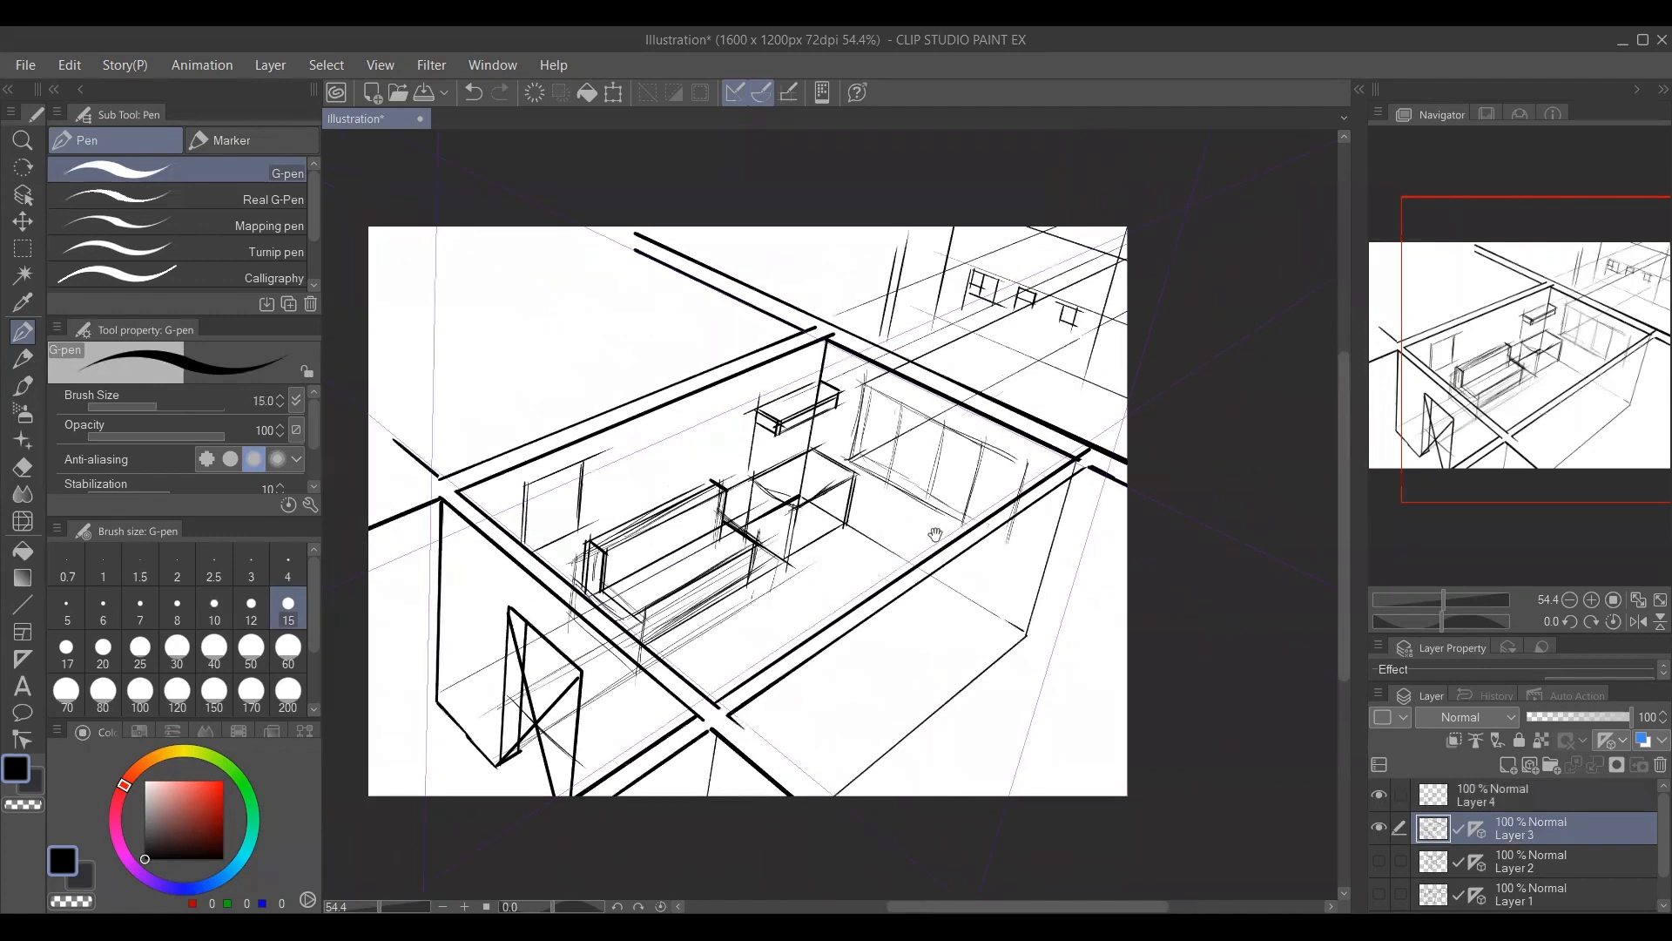
With brush size 17.5, draw the wall's lower band line and a door opening with its floor line beyond the room's left corner.
drag(811, 538, 925, 556)
key(bracketright)
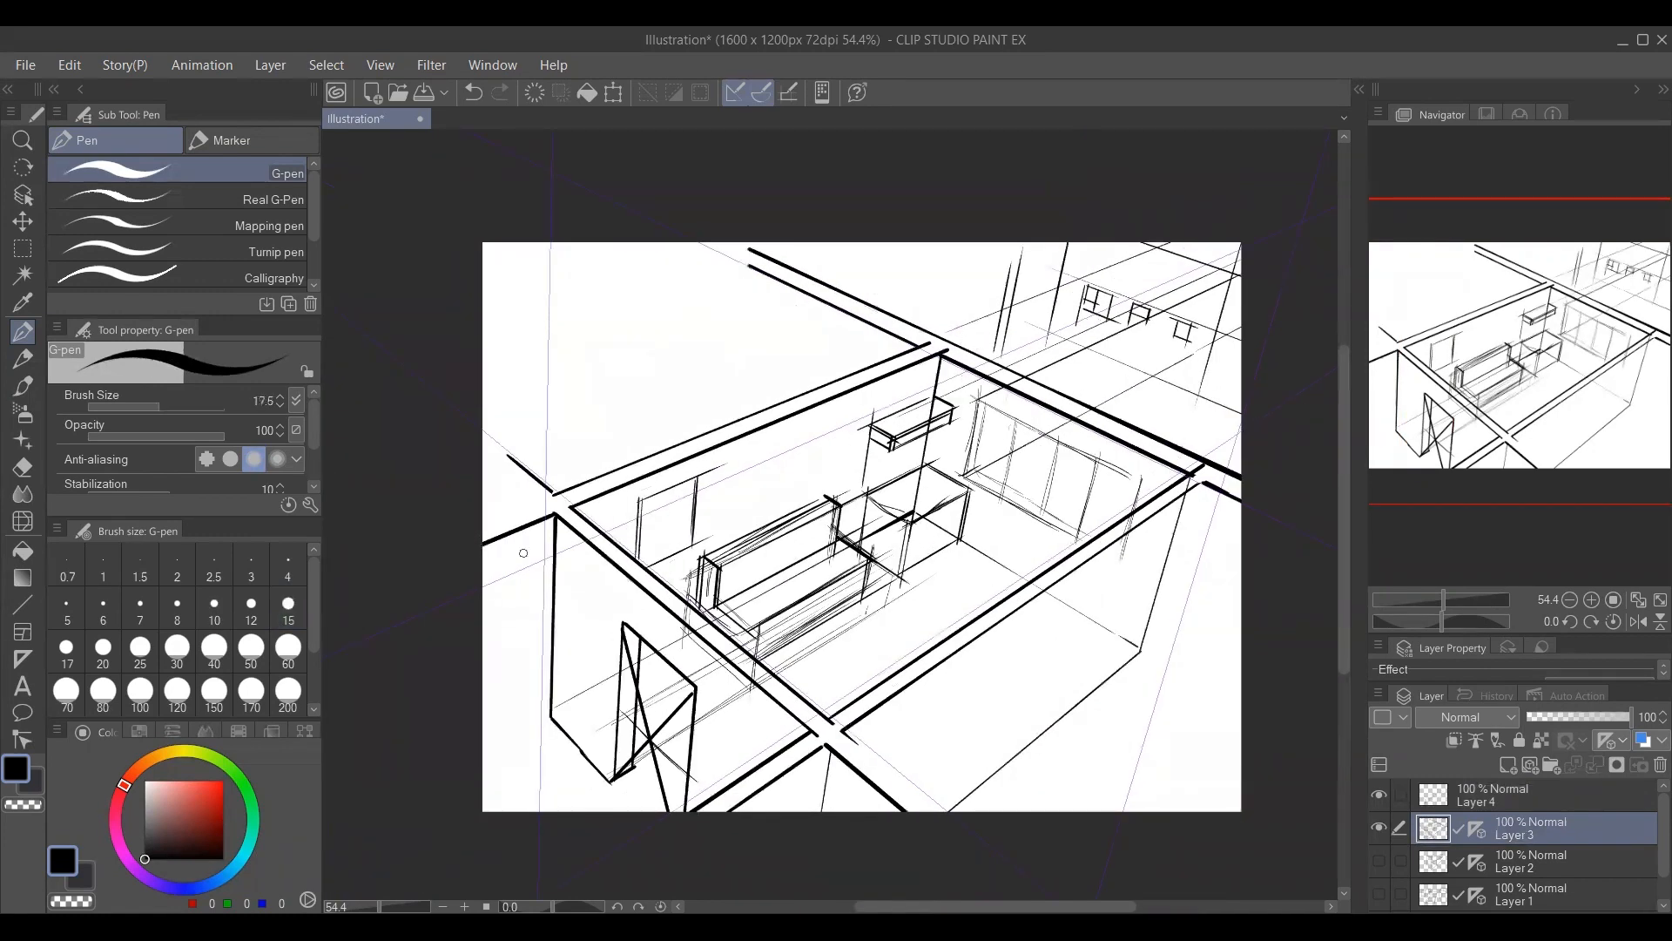
drag(550, 715, 504, 740)
drag(623, 622, 561, 569)
mouse_move(556, 562)
mouse_down()
mouse_move(484, 592)
mouse_move(503, 589)
mouse_move(503, 738)
mouse_move(490, 721)
mouse_up()
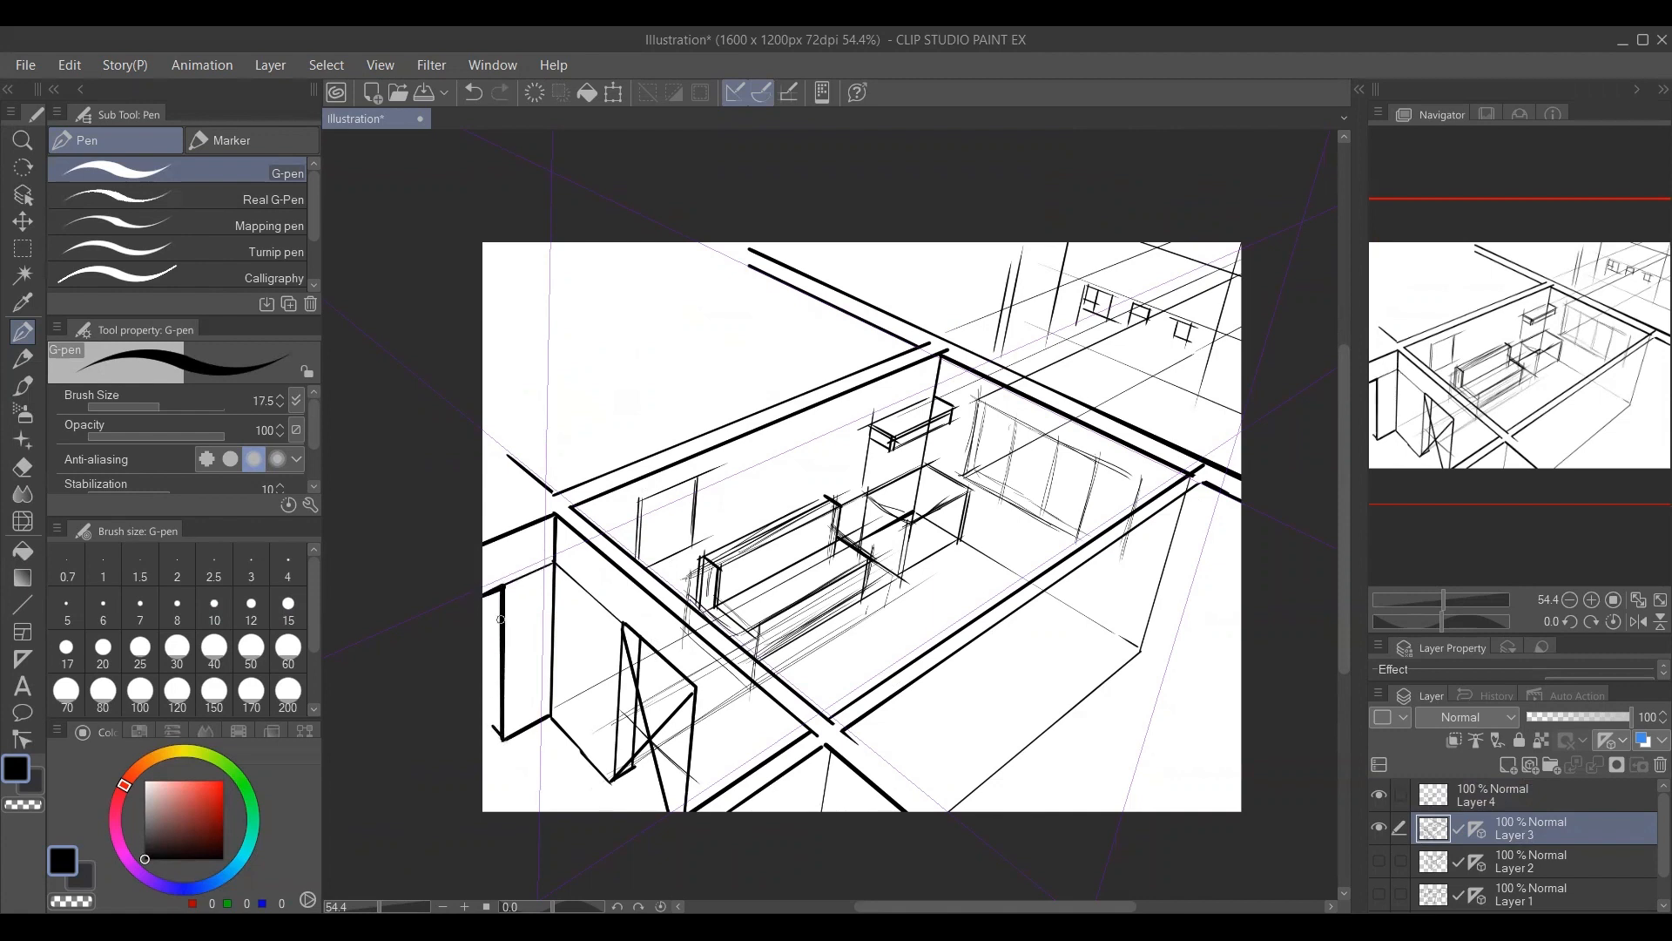
Add the inner edge of the door opening at the canvas's left border and hatch its narrow side strip with short strokes.
drag(491, 595, 491, 727)
drag(490, 599, 502, 593)
drag(490, 608, 502, 625)
drag(491, 641, 502, 656)
drag(490, 672, 503, 688)
drag(491, 703, 503, 698)
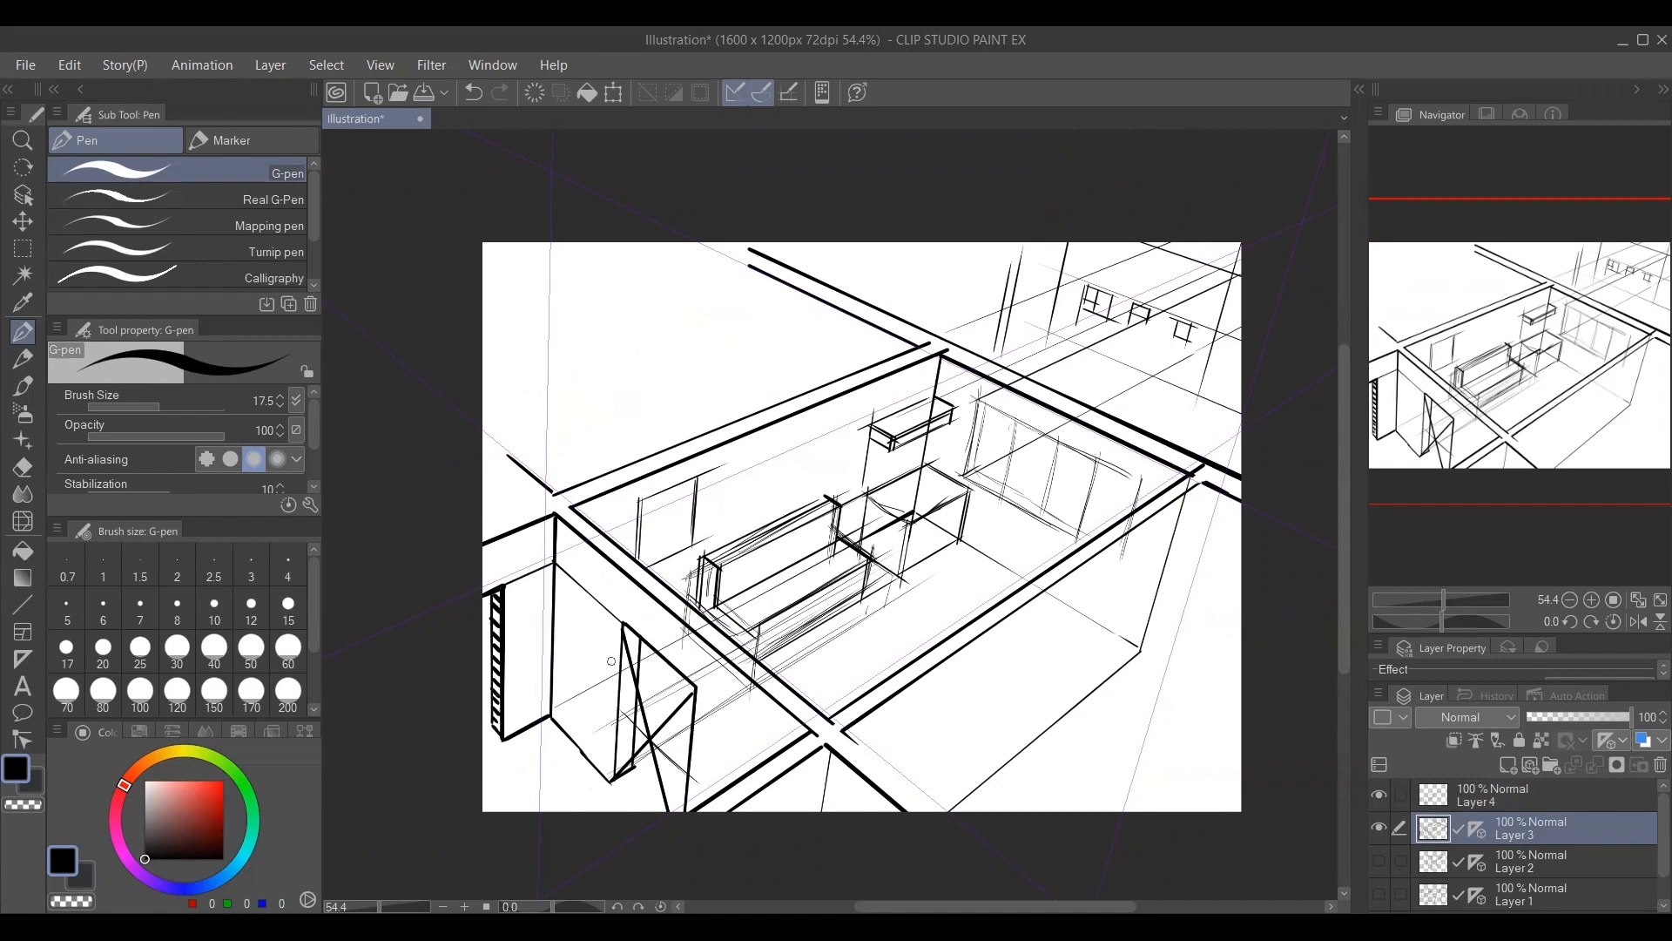
Hatch the narrow side strip of the doorway in the front-left wall with evenly spaced short strokes.
mouse_move(623, 645)
mouse_down()
mouse_move(632, 629)
mouse_move(638, 646)
mouse_up()
drag(623, 658, 639, 656)
drag(624, 670, 638, 669)
drag(623, 681, 636, 680)
drag(624, 693, 637, 695)
drag(623, 708, 636, 707)
drag(621, 721, 635, 728)
drag(618, 742, 634, 735)
drag(618, 749, 632, 749)
drag(614, 763, 628, 756)
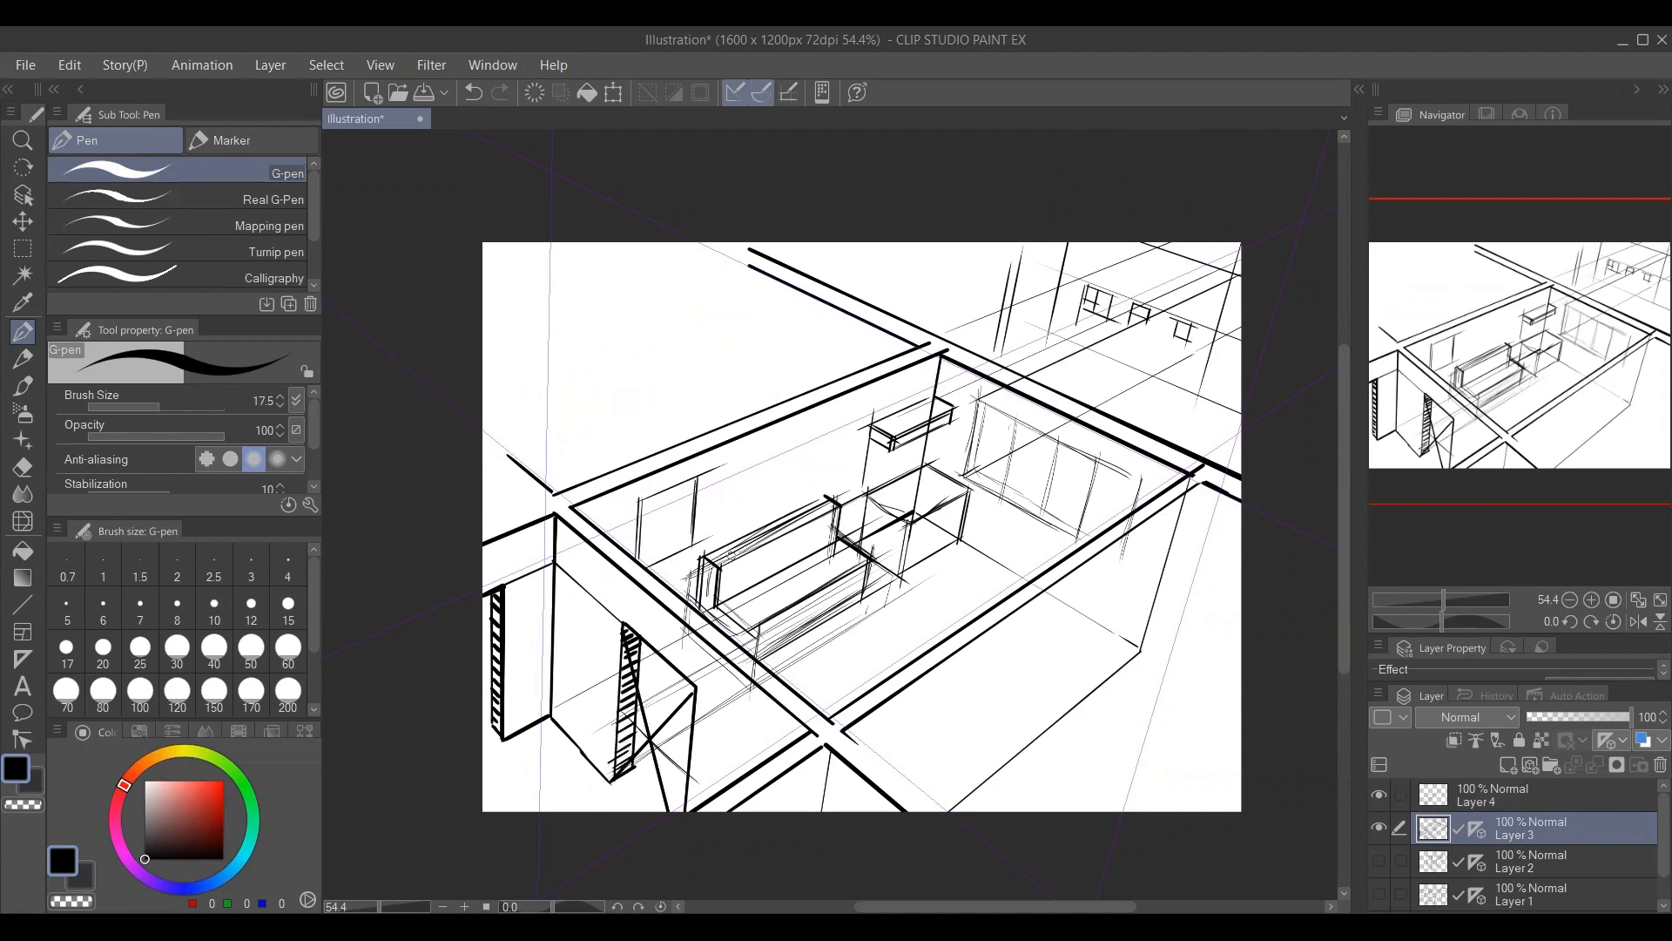
Thicken the wall line running out from the front corner and draw the intersecting wall-top lines beyond the left corner.
drag(846, 735, 947, 813)
drag(541, 503, 479, 451)
drag(540, 502, 483, 527)
Extend the wall top beyond the back corner and draw the adjoining room's far corner edge with two floor lines meeting at it.
drag(657, 479, 668, 536)
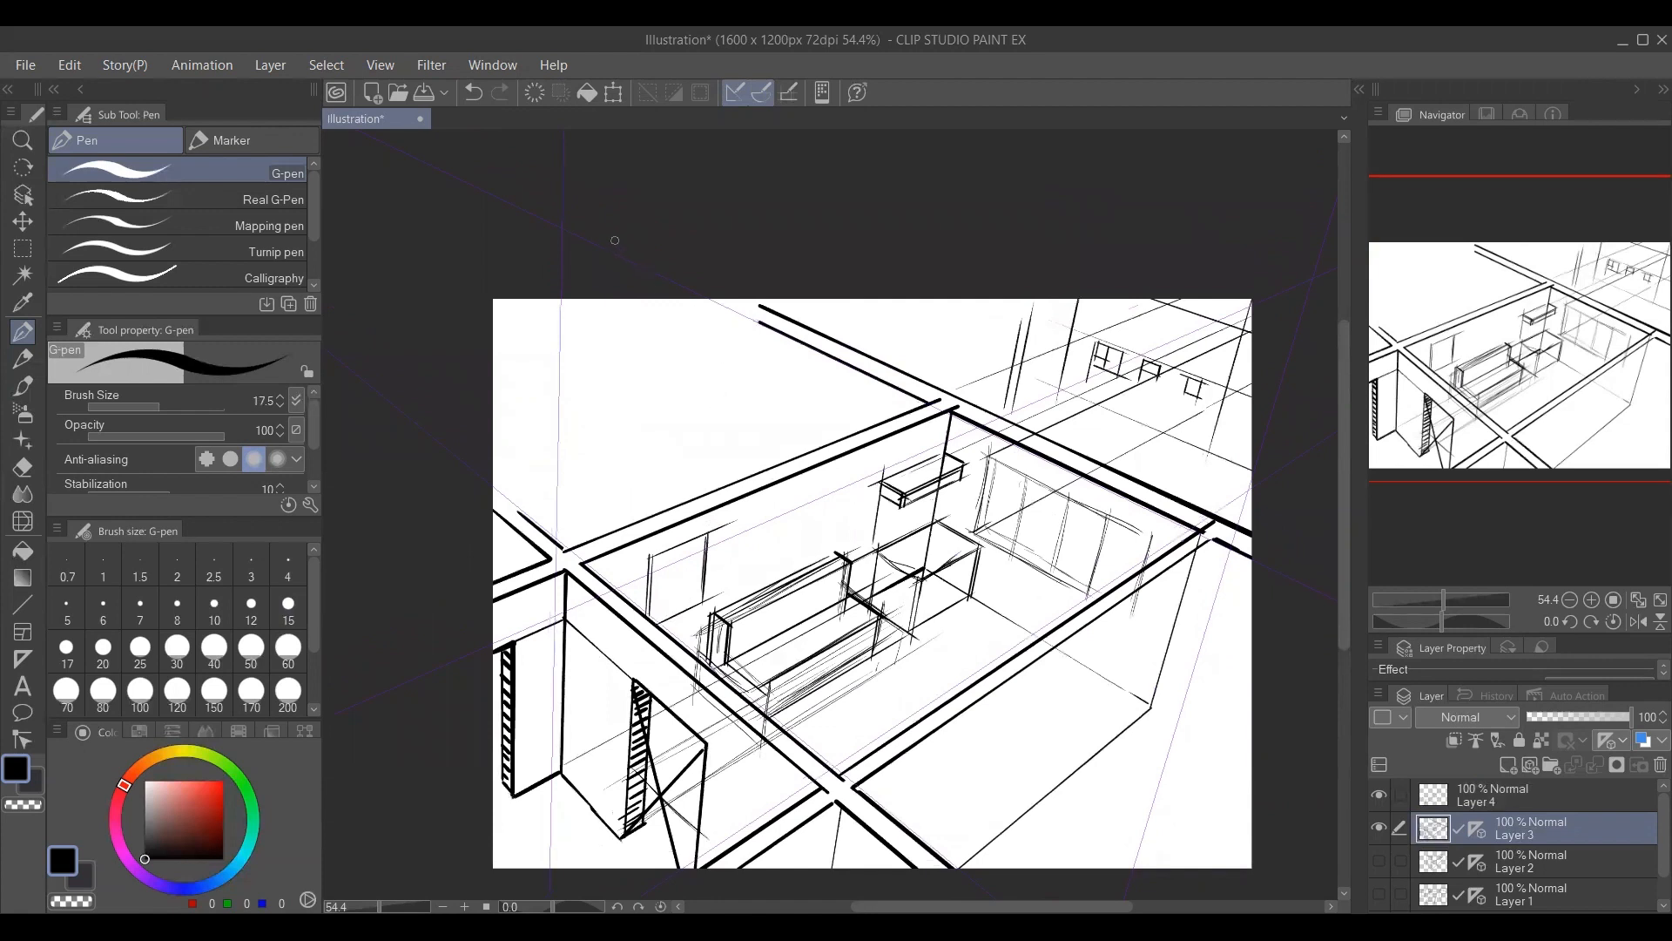
drag(765, 317, 708, 297)
drag(578, 261, 577, 410)
drag(819, 485, 586, 348)
key(ctrl+z)
drag(842, 518, 575, 359)
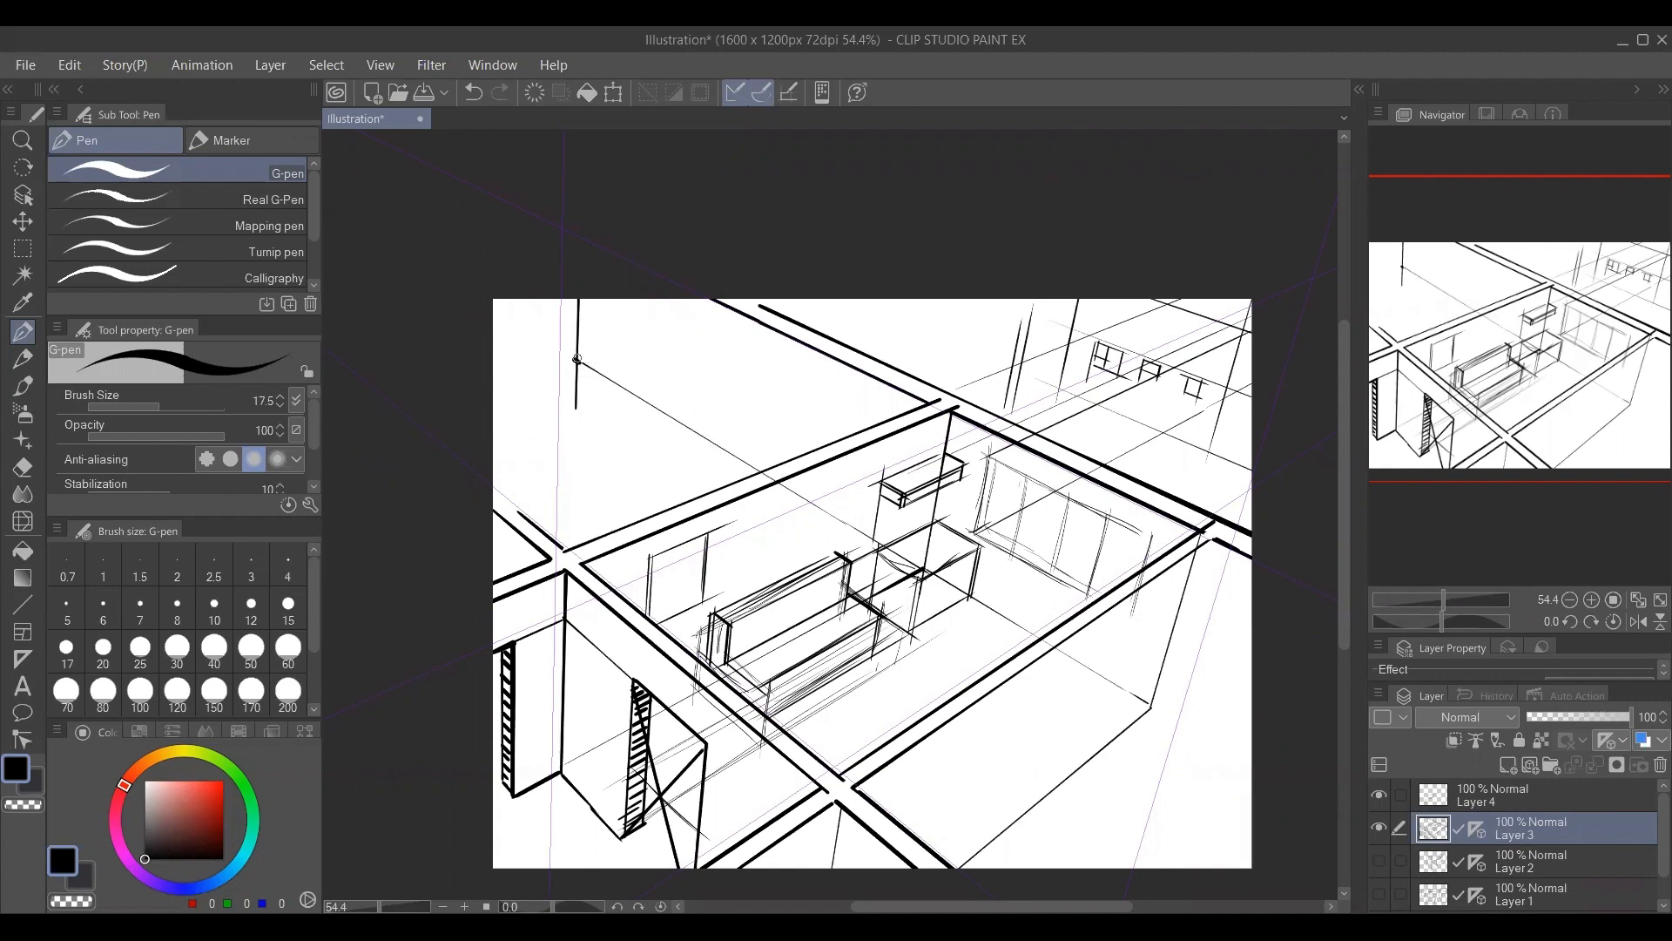
drag(577, 359, 489, 384)
Draw the receding bottom and top lines of a window strip along the adjoining room's long wall.
key(e)
key(p)
drag(969, 527, 784, 425)
key(ctrl+z)
drag(976, 531, 612, 330)
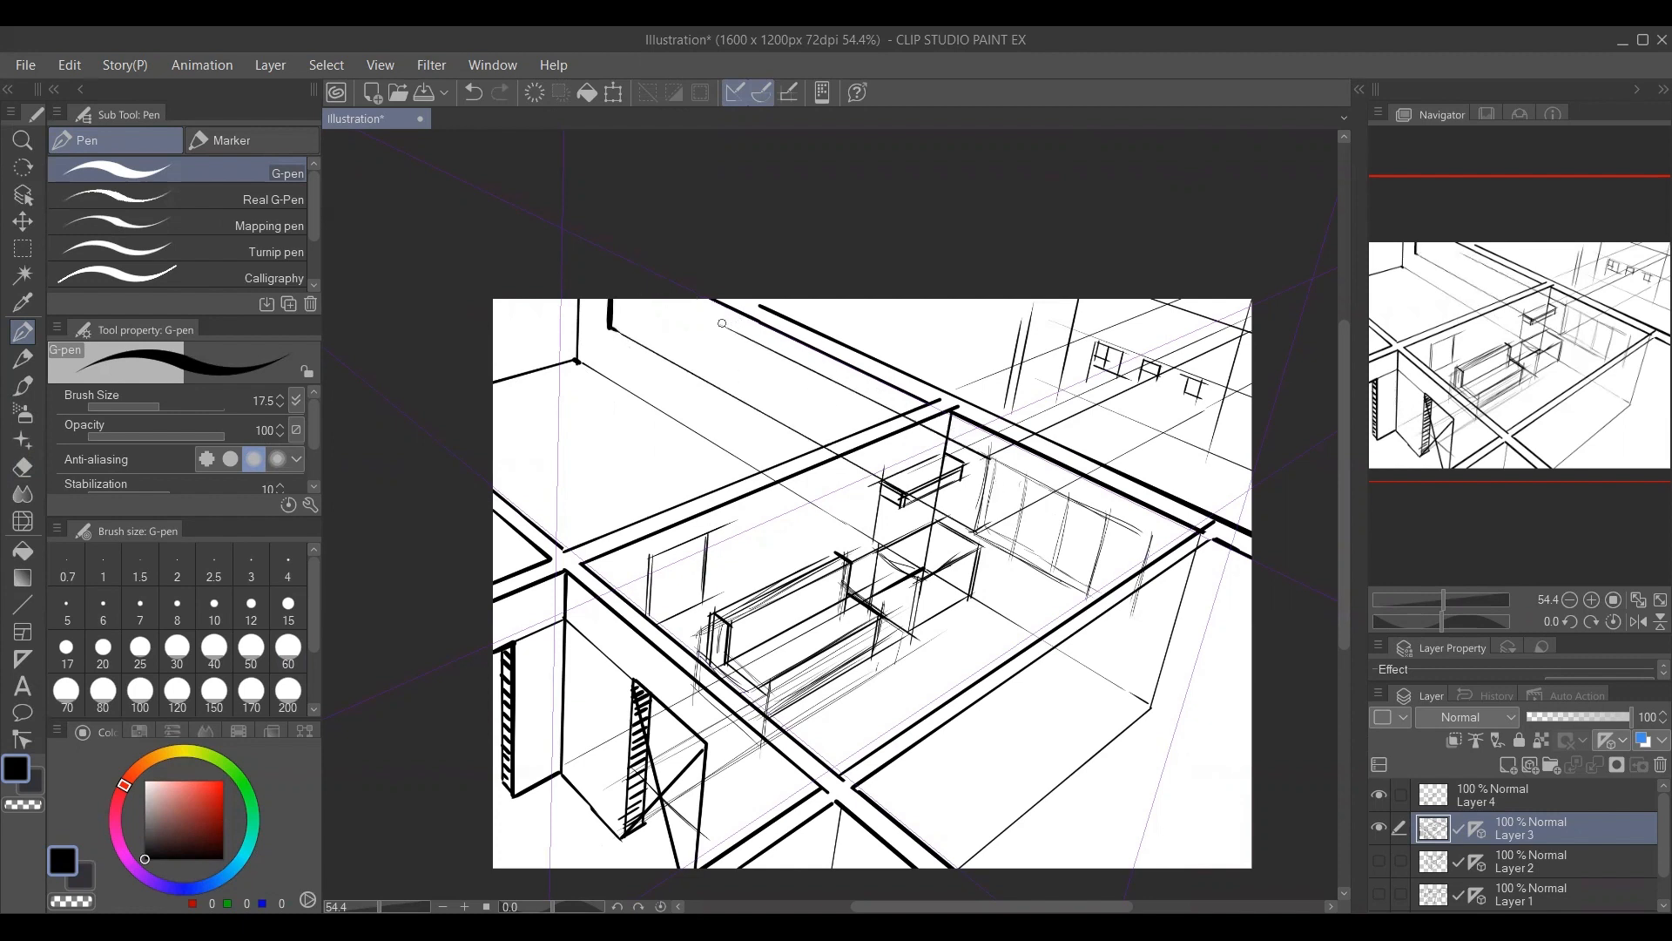
drag(676, 300, 723, 323)
drag(738, 431, 651, 376)
Draw the upright bars and heavier end frames that divide the adjoining room's wall strip into two windows.
mouse_move(546, 245)
mouse_down()
mouse_move(547, 273)
mouse_move(623, 321)
mouse_up()
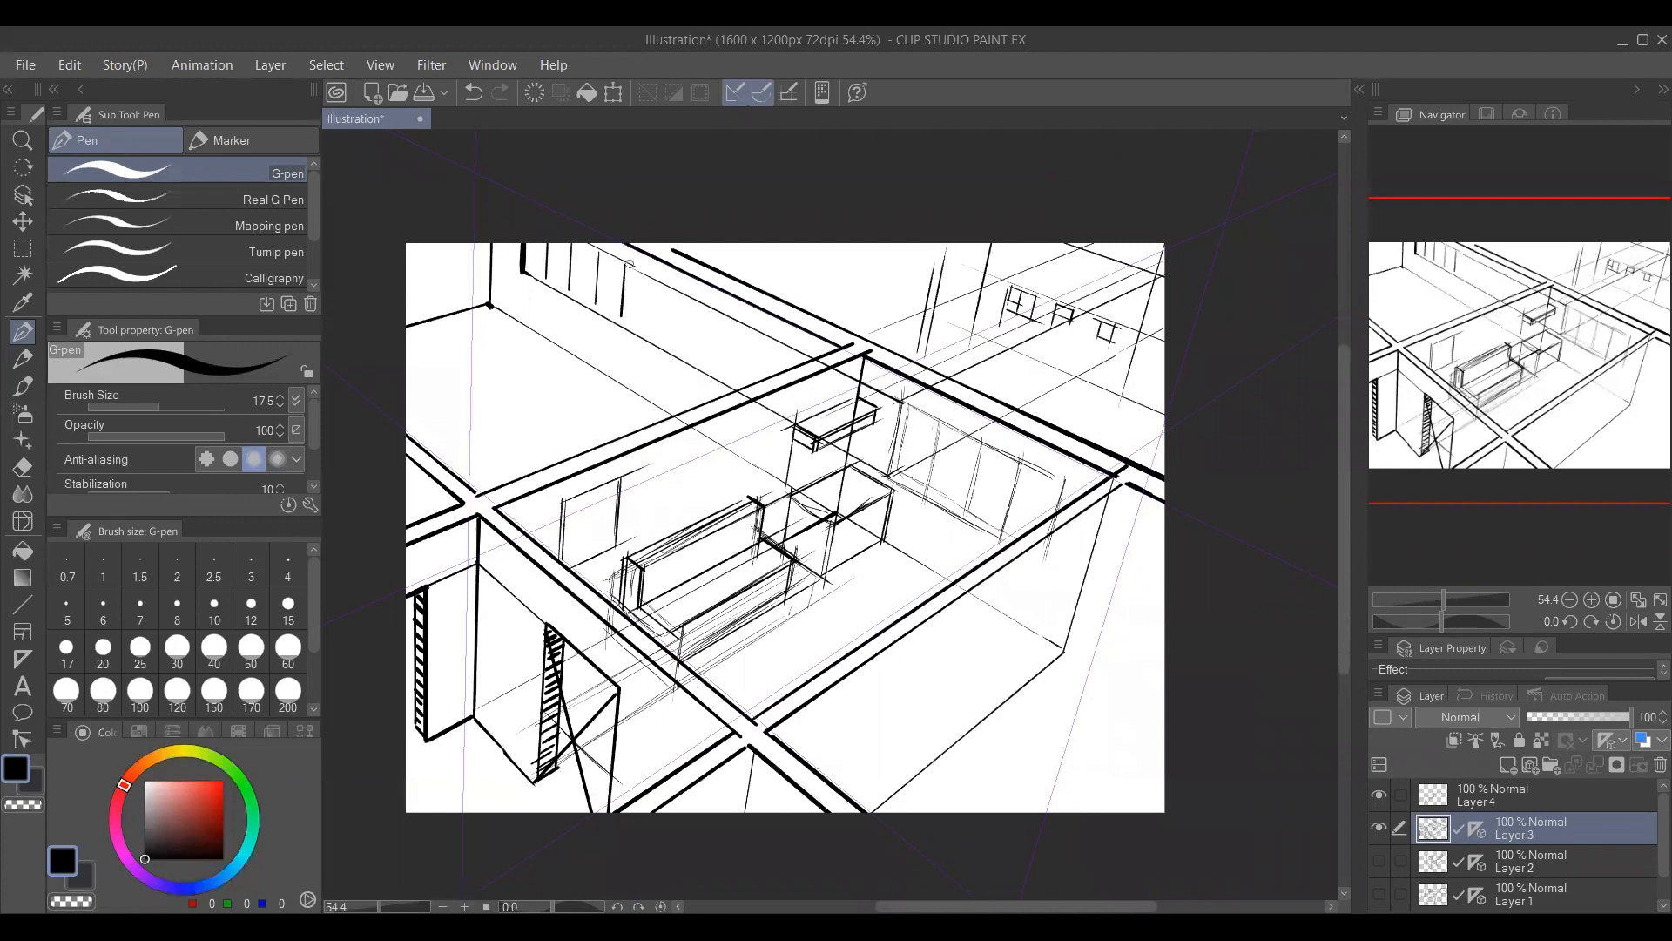
drag(631, 246, 627, 323)
drag(819, 359, 809, 406)
drag(791, 348, 772, 415)
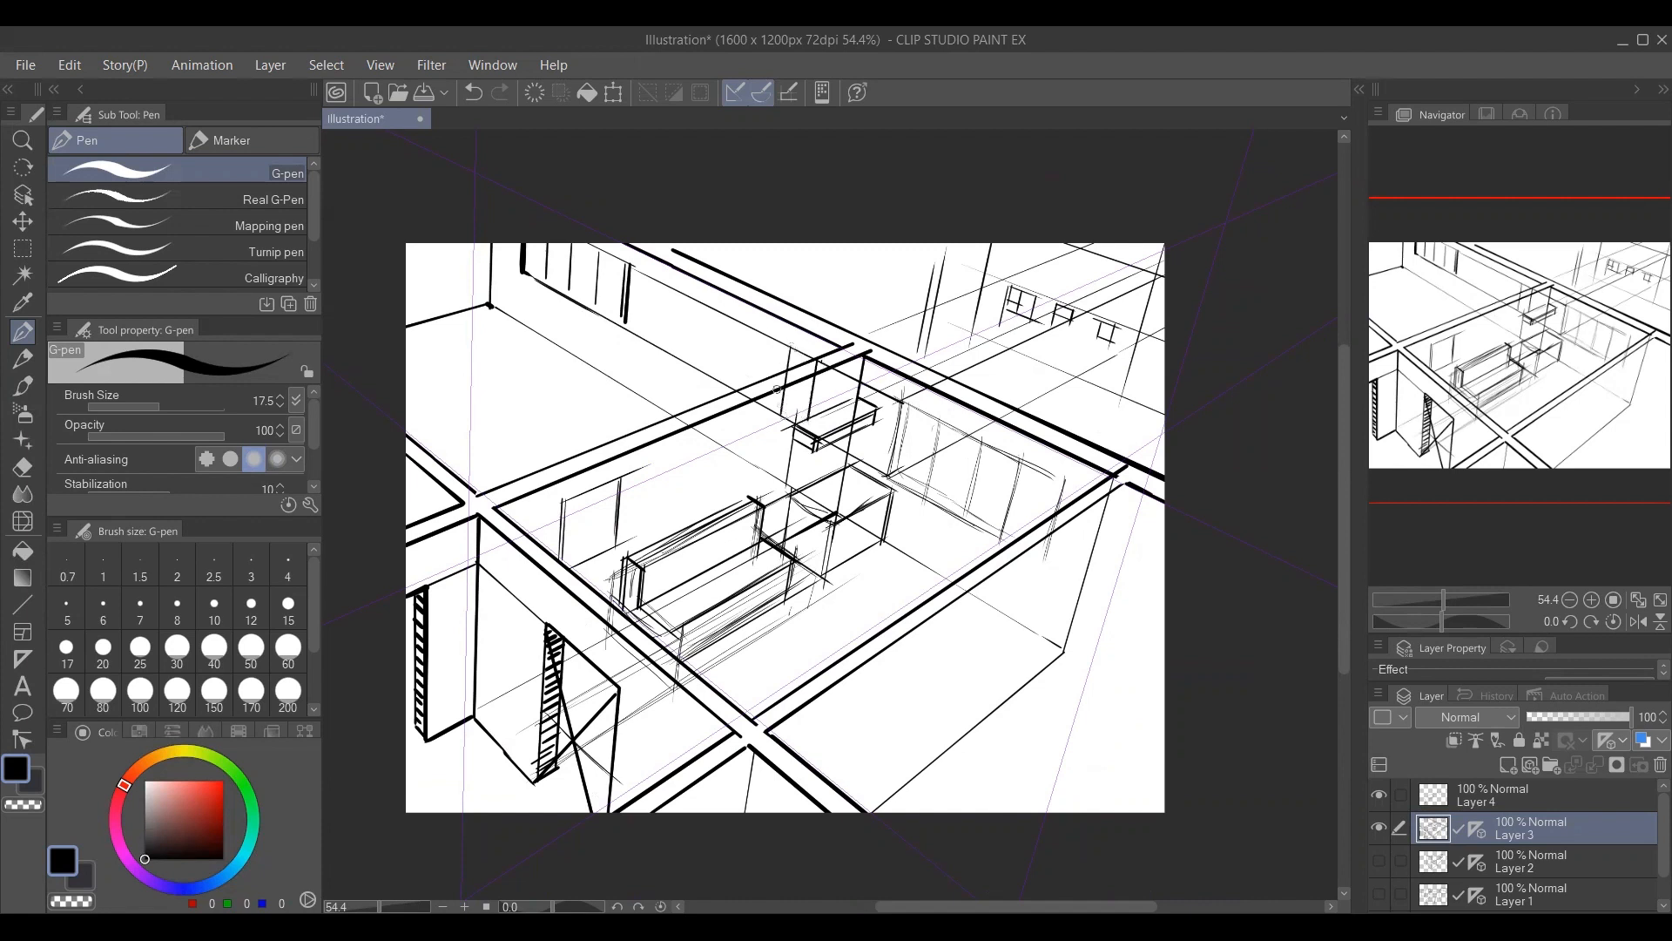
drag(759, 334, 751, 393)
mouse_move(735, 320)
mouse_down()
mouse_move(728, 361)
mouse_move(702, 331)
mouse_move(700, 364)
mouse_move(737, 323)
mouse_move(760, 333)
mouse_up()
Sketch a long counter receding along the adjoining room's window wall, with a box-shaped unit at its far end and cross dividers.
drag(502, 404, 575, 438)
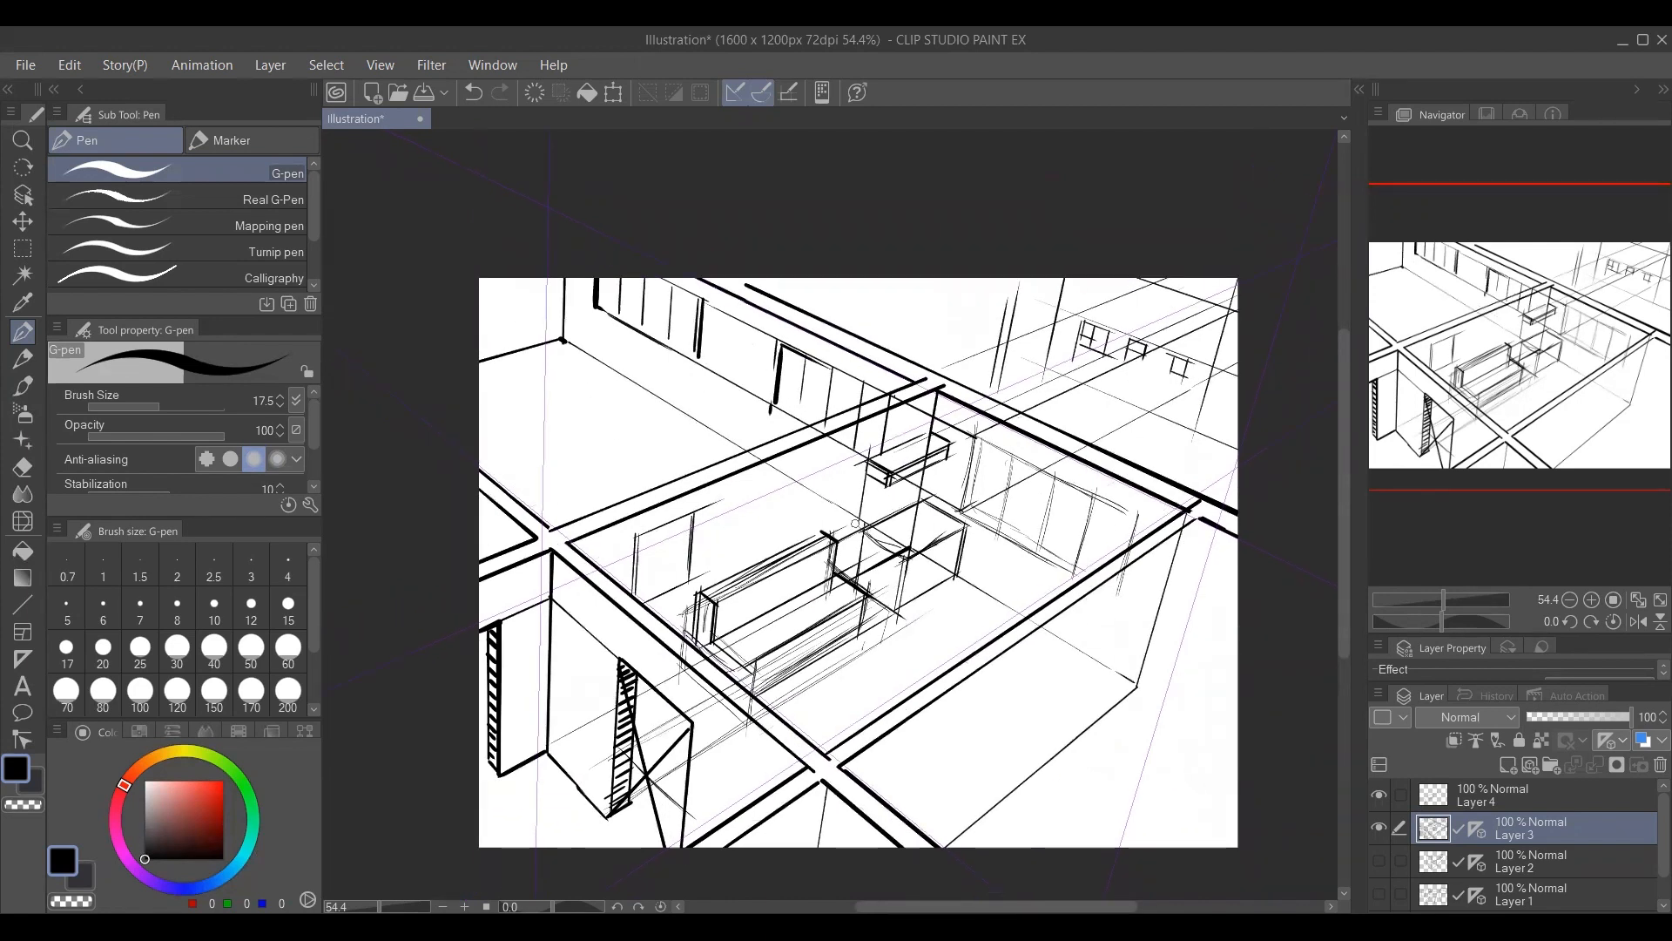
mouse_move(484, 325)
mouse_down()
mouse_move(565, 306)
mouse_move(630, 405)
mouse_move(815, 533)
mouse_up()
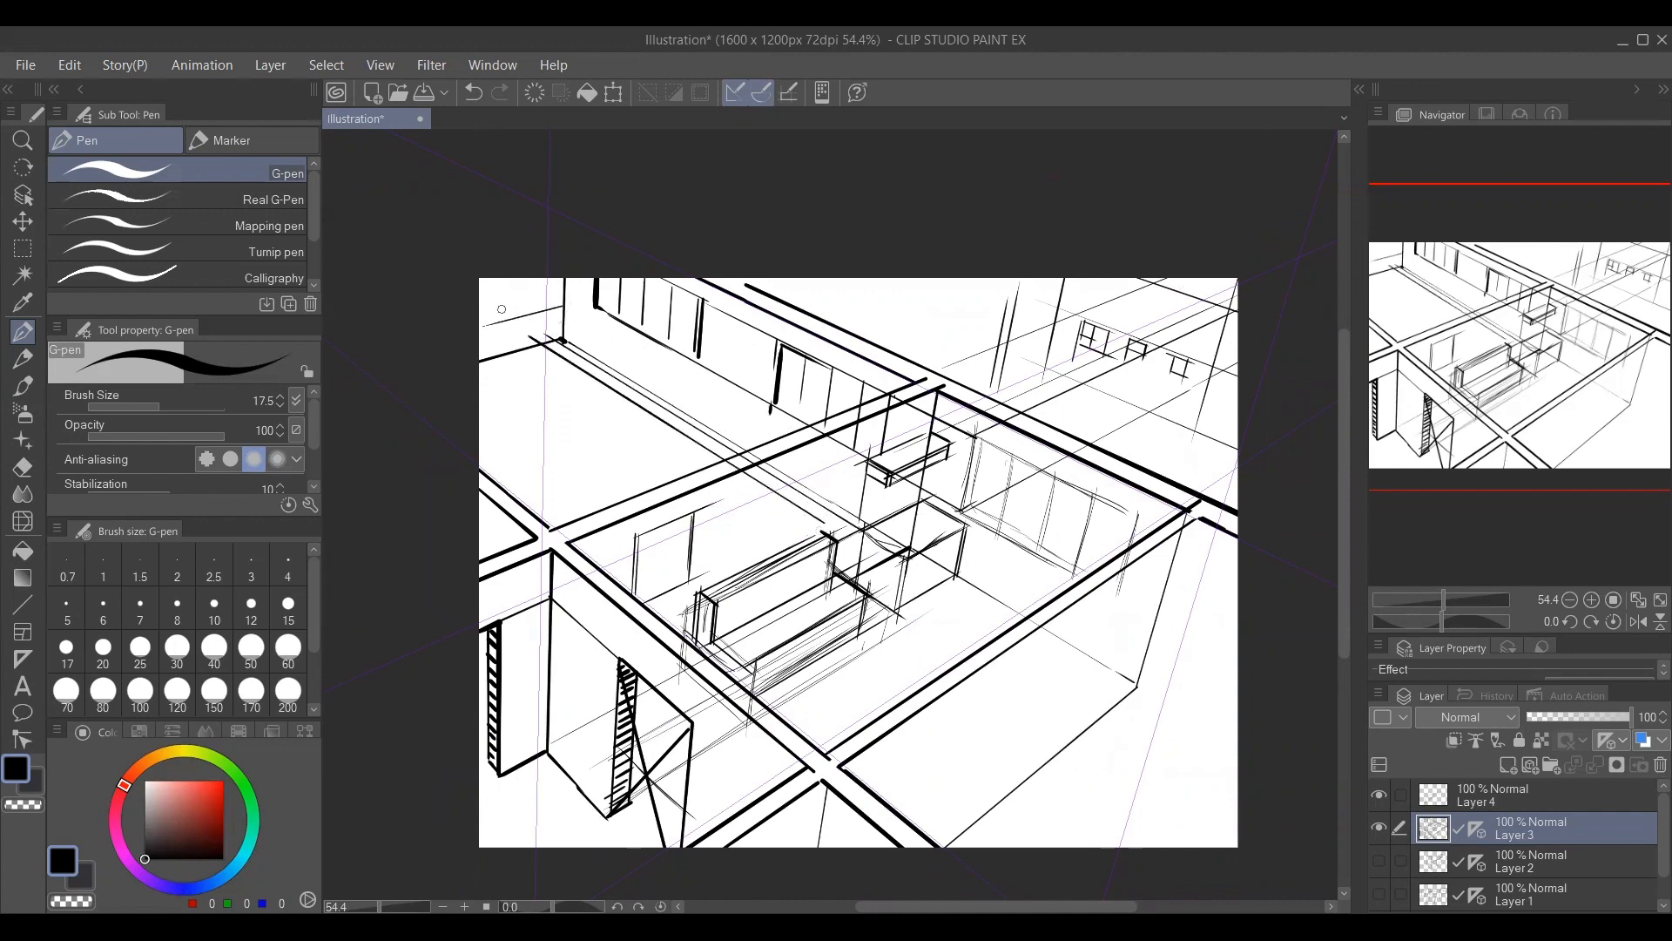
drag(501, 309, 534, 337)
mouse_move(854, 580)
mouse_down()
mouse_move(672, 442)
mouse_move(483, 333)
mouse_move(566, 291)
mouse_move(614, 373)
mouse_move(863, 522)
mouse_up()
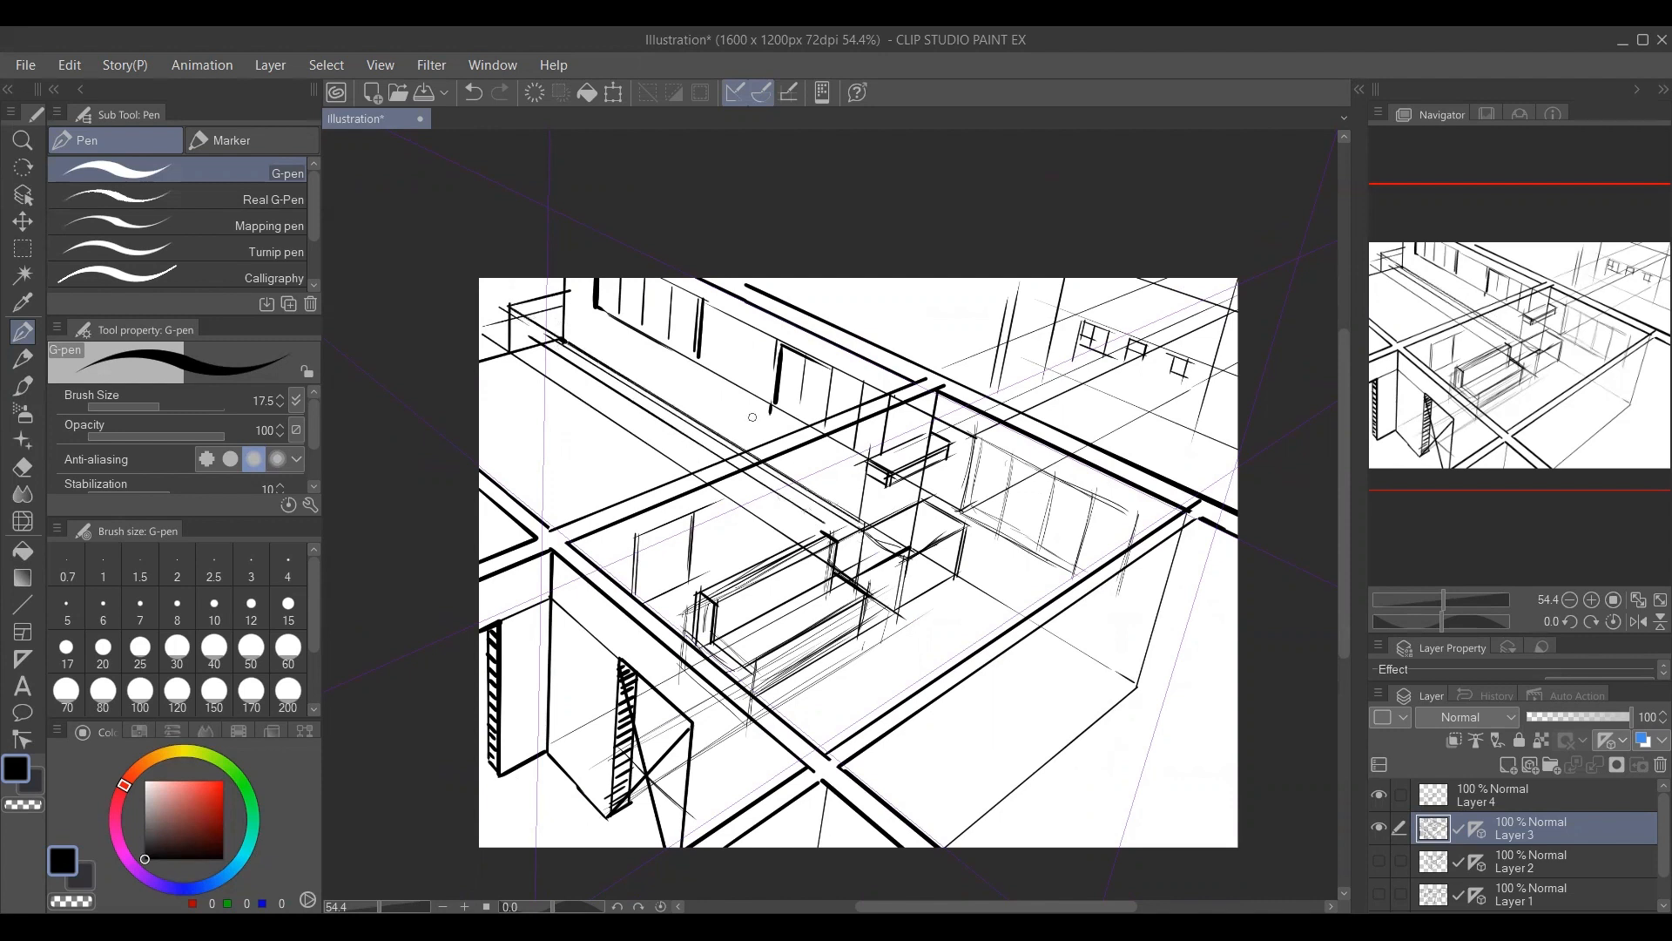
drag(565, 289, 758, 456)
mouse_move(514, 305)
mouse_down()
mouse_move(521, 366)
mouse_move(553, 381)
mouse_move(592, 316)
mouse_move(543, 370)
mouse_move(601, 317)
mouse_move(602, 353)
mouse_up()
mouse_move(596, 325)
mouse_down()
mouse_move(596, 357)
mouse_move(651, 340)
mouse_move(696, 360)
mouse_move(599, 409)
mouse_move(635, 432)
mouse_up()
Erase the overlapping strokes inside the box-shaped unit at the counter's far end with a smaller hard eraser.
key(ctrl+space)
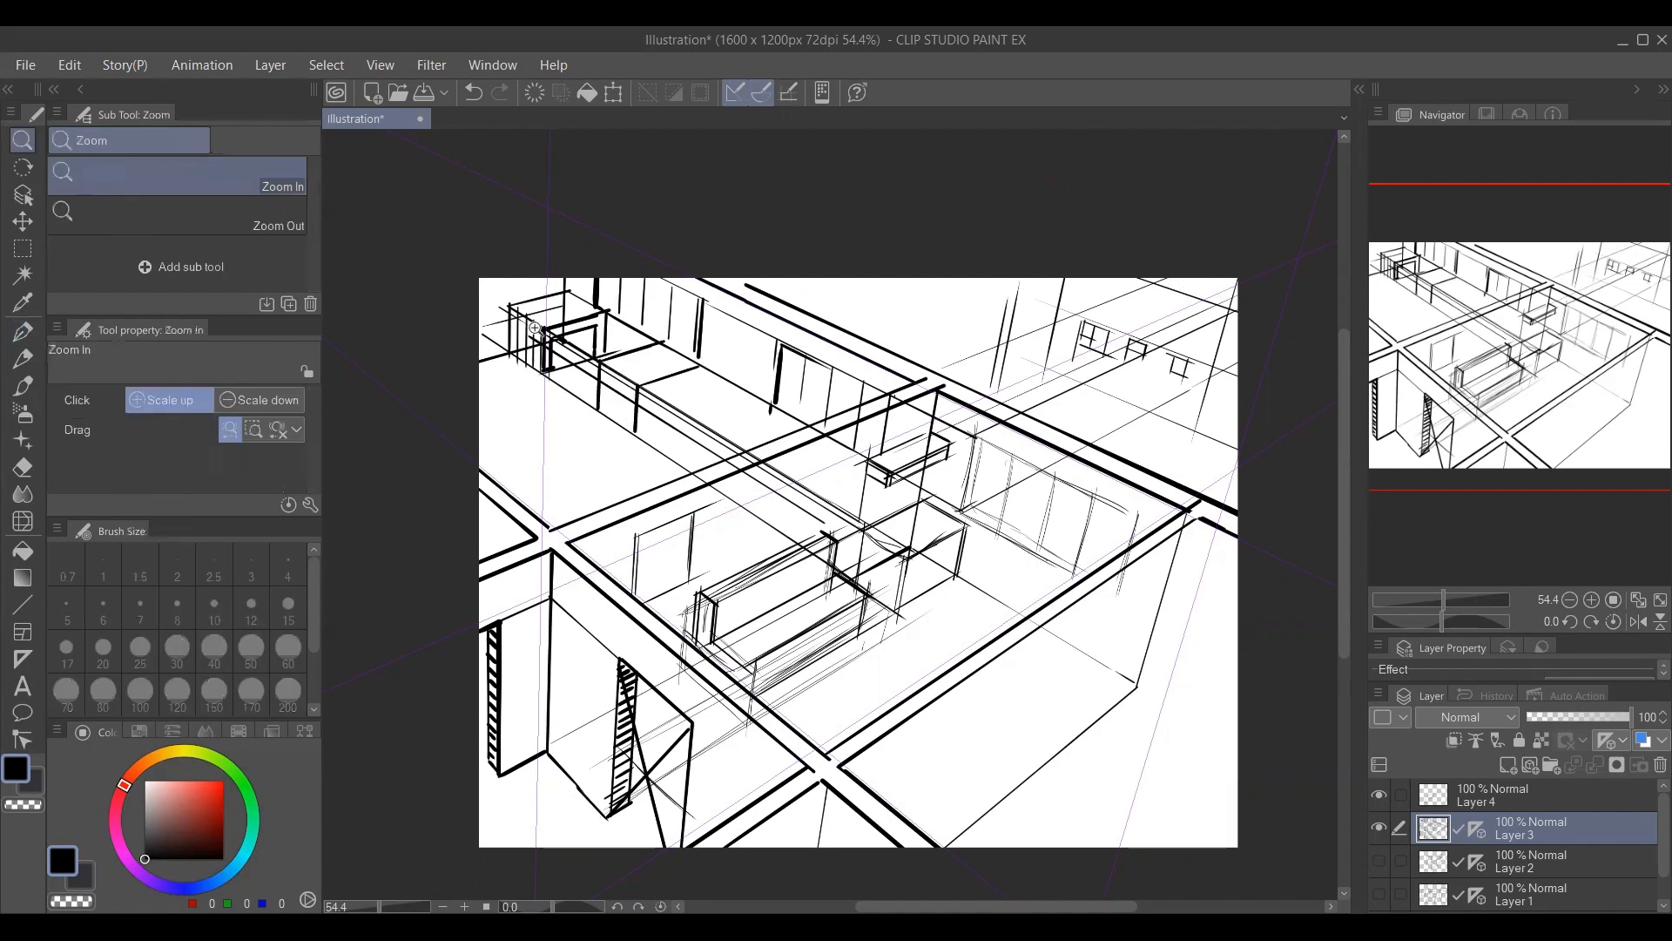
click(537, 329)
click(566, 331)
key(e)
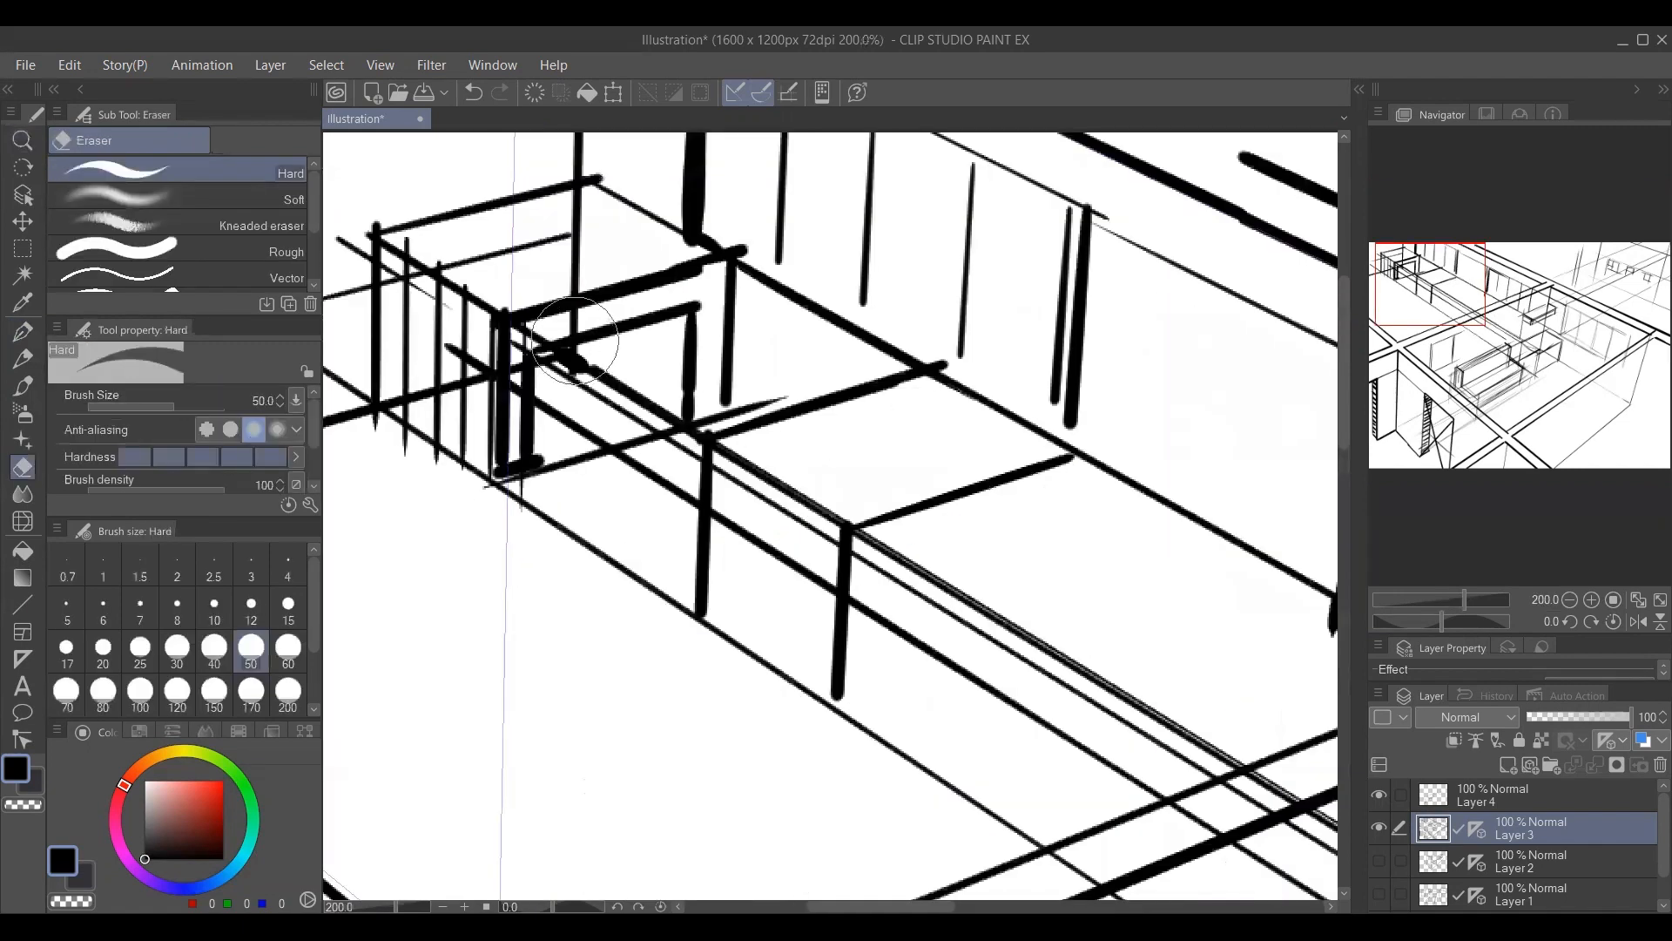
key(bracketleft)
key(bracketleft)
key(bracketleft)
key(bracketleft)
mouse_move(559, 345)
mouse_down()
mouse_move(693, 311)
mouse_move(578, 323)
mouse_move(688, 290)
mouse_move(707, 350)
mouse_move(677, 415)
mouse_up()
Draw a small rectangular object inside the box-shaped unit at the counter's far end.
key(p)
key(e)
key(p)
mouse_move(648, 306)
mouse_down()
mouse_move(648, 333)
mouse_move(715, 311)
mouse_move(659, 348)
mouse_up()
key(ctrl+z)
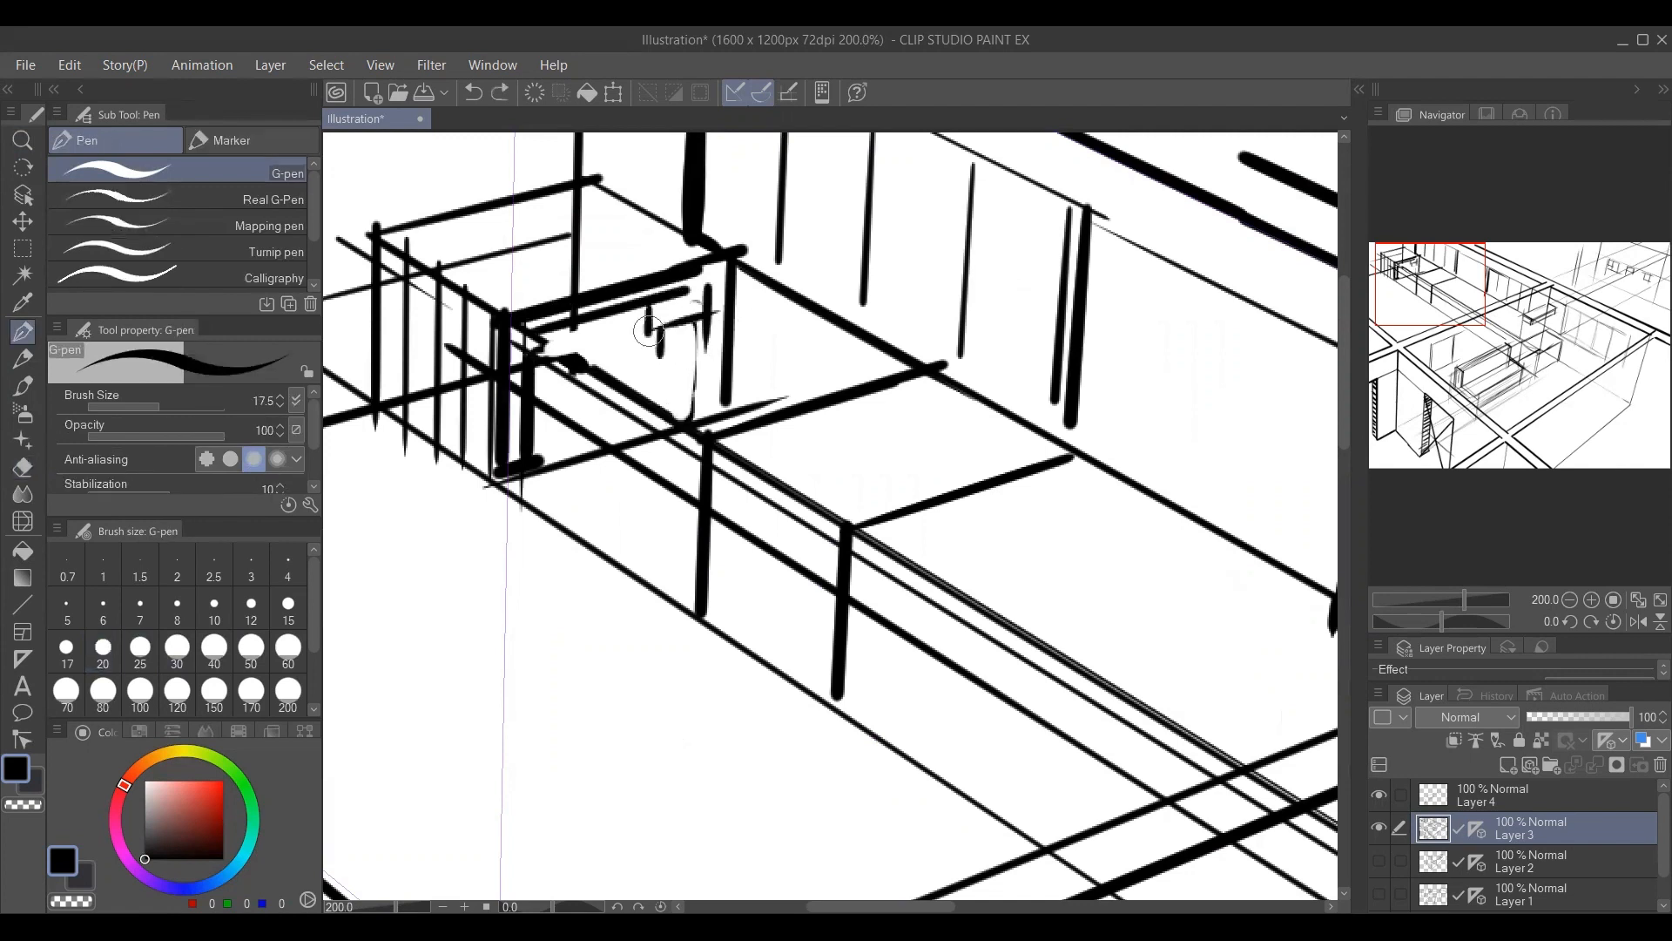
mouse_move(648, 330)
mouse_down()
mouse_move(649, 357)
mouse_move(724, 335)
mouse_move(650, 385)
mouse_up()
drag(650, 386, 722, 366)
Clean up and redraw the front upright of the box-shaped unit, and reinforce its outer corner edge.
key(e)
drag(520, 336, 534, 464)
key(p)
mouse_move(526, 333)
mouse_down()
mouse_move(528, 448)
mouse_move(545, 387)
mouse_up()
alt+click(541, 436)
alt+click(545, 446)
alt+click(545, 446)
ctrl+click(466, 378)
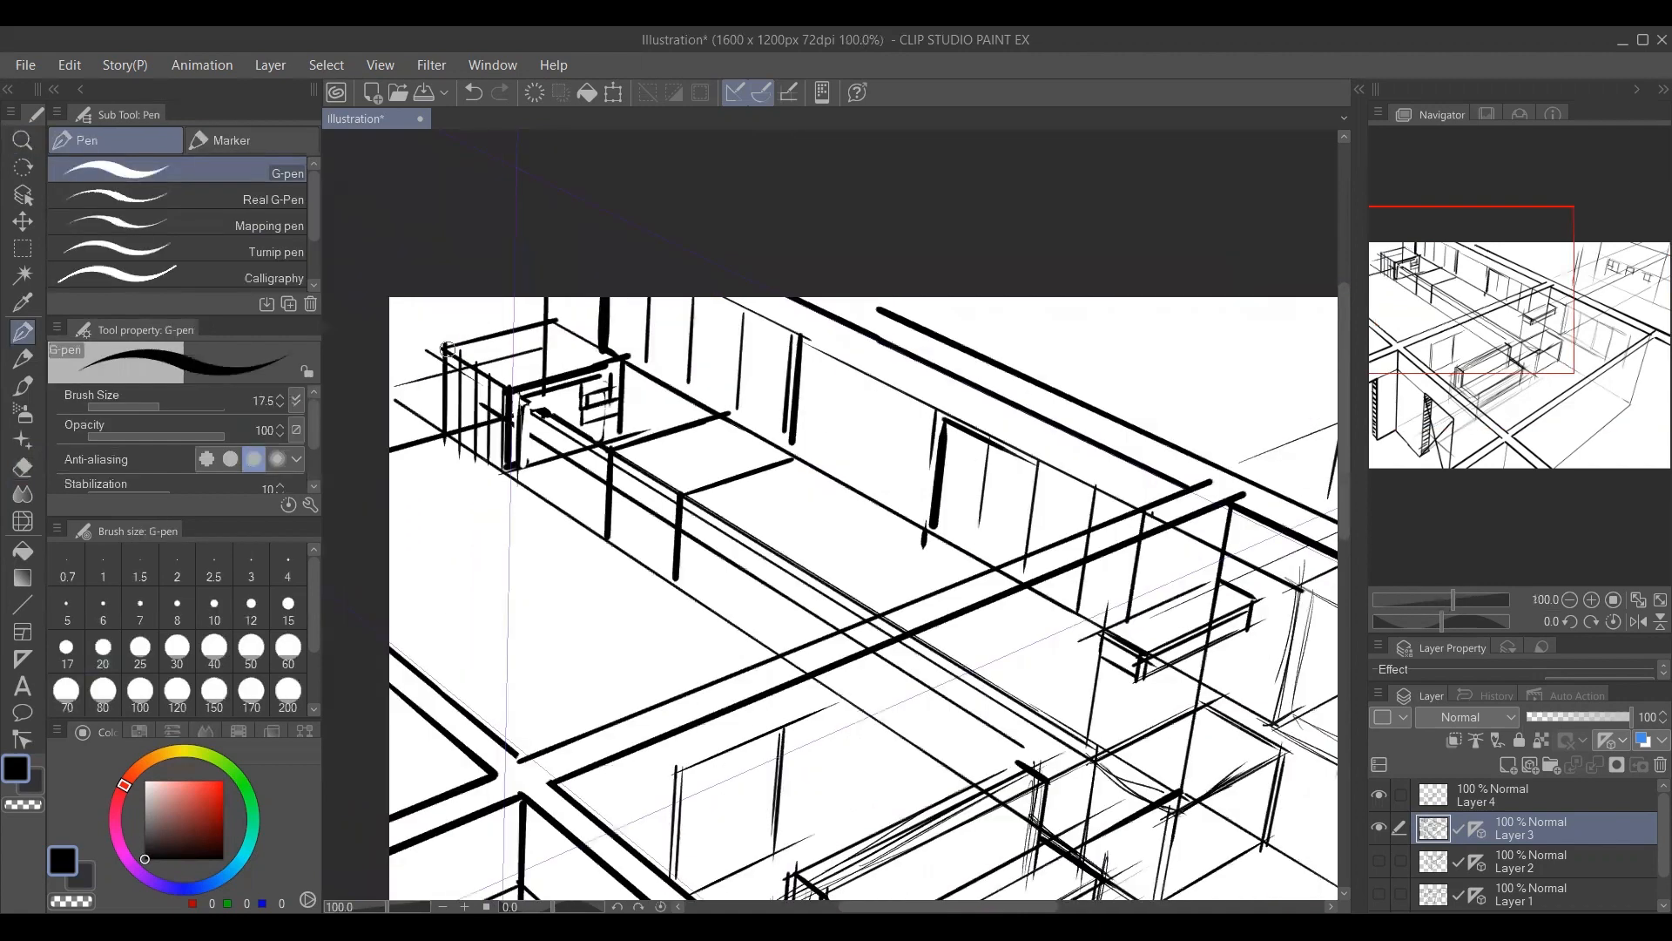
drag(447, 350, 446, 431)
Add uprights along the counter's front and short cross edges near its end by the room's upper-left wall.
drag(652, 464, 572, 407)
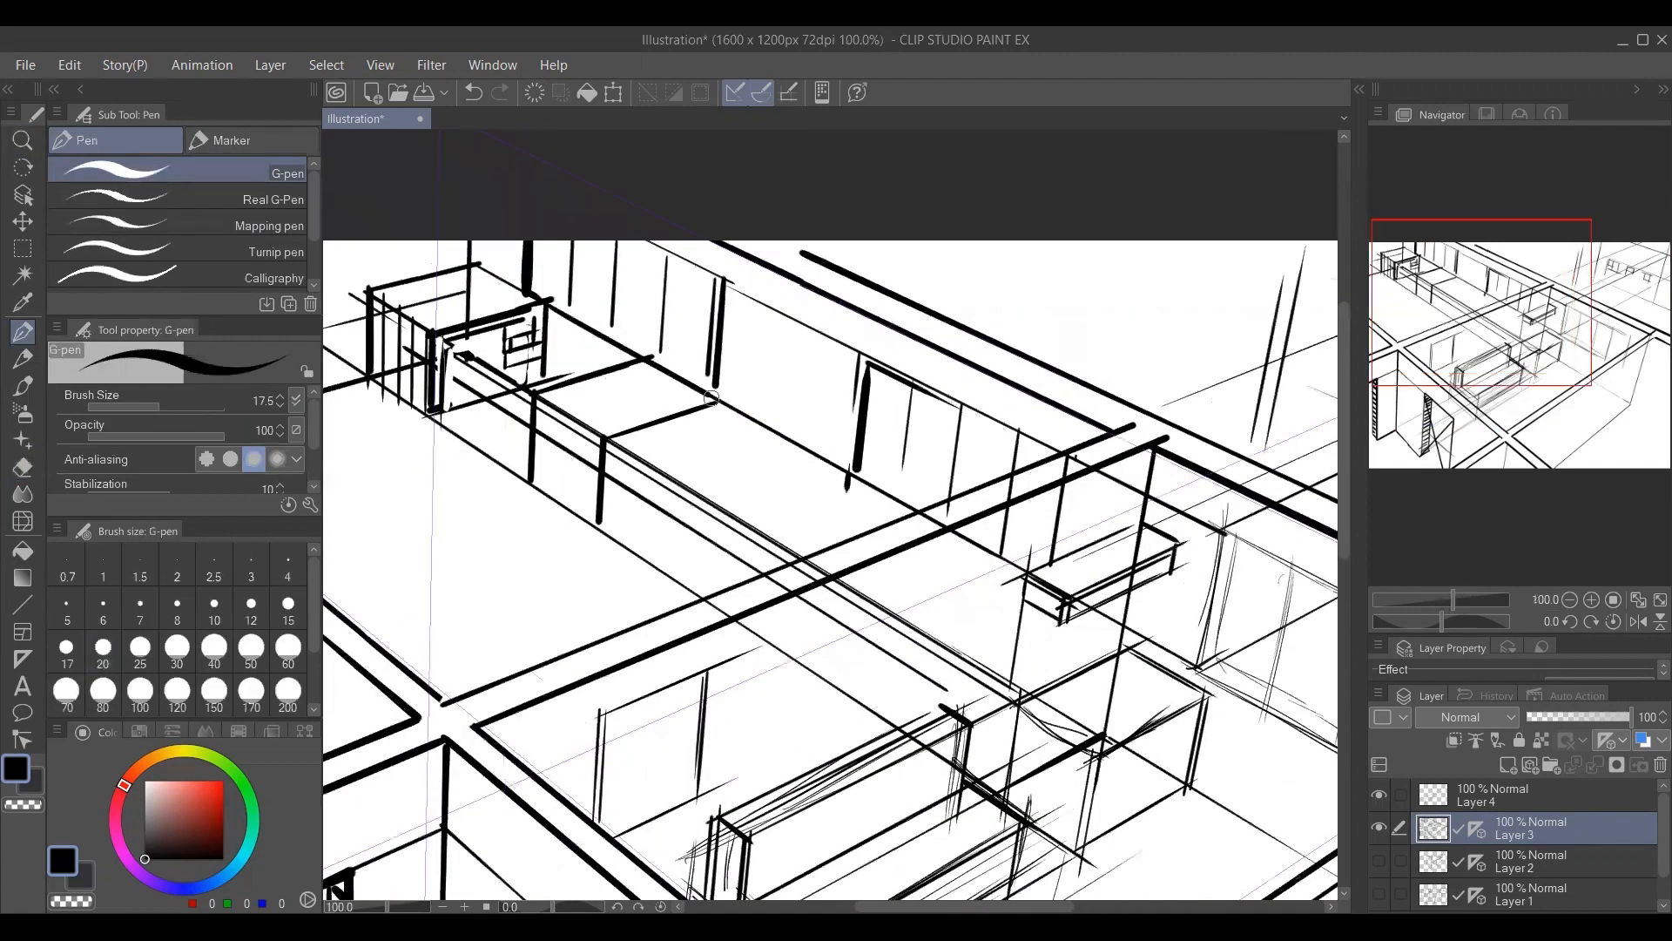
alt+click(724, 417)
mouse_move(705, 470)
mouse_down()
mouse_move(665, 419)
mouse_move(758, 391)
mouse_move(728, 448)
mouse_move(670, 485)
mouse_up()
drag(668, 417, 731, 461)
mouse_move(562, 350)
mouse_down()
mouse_move(562, 417)
mouse_move(581, 423)
mouse_up()
mouse_move(592, 365)
mouse_down()
mouse_move(650, 463)
mouse_move(685, 430)
mouse_move(867, 544)
mouse_up()
key(ctrl+z)
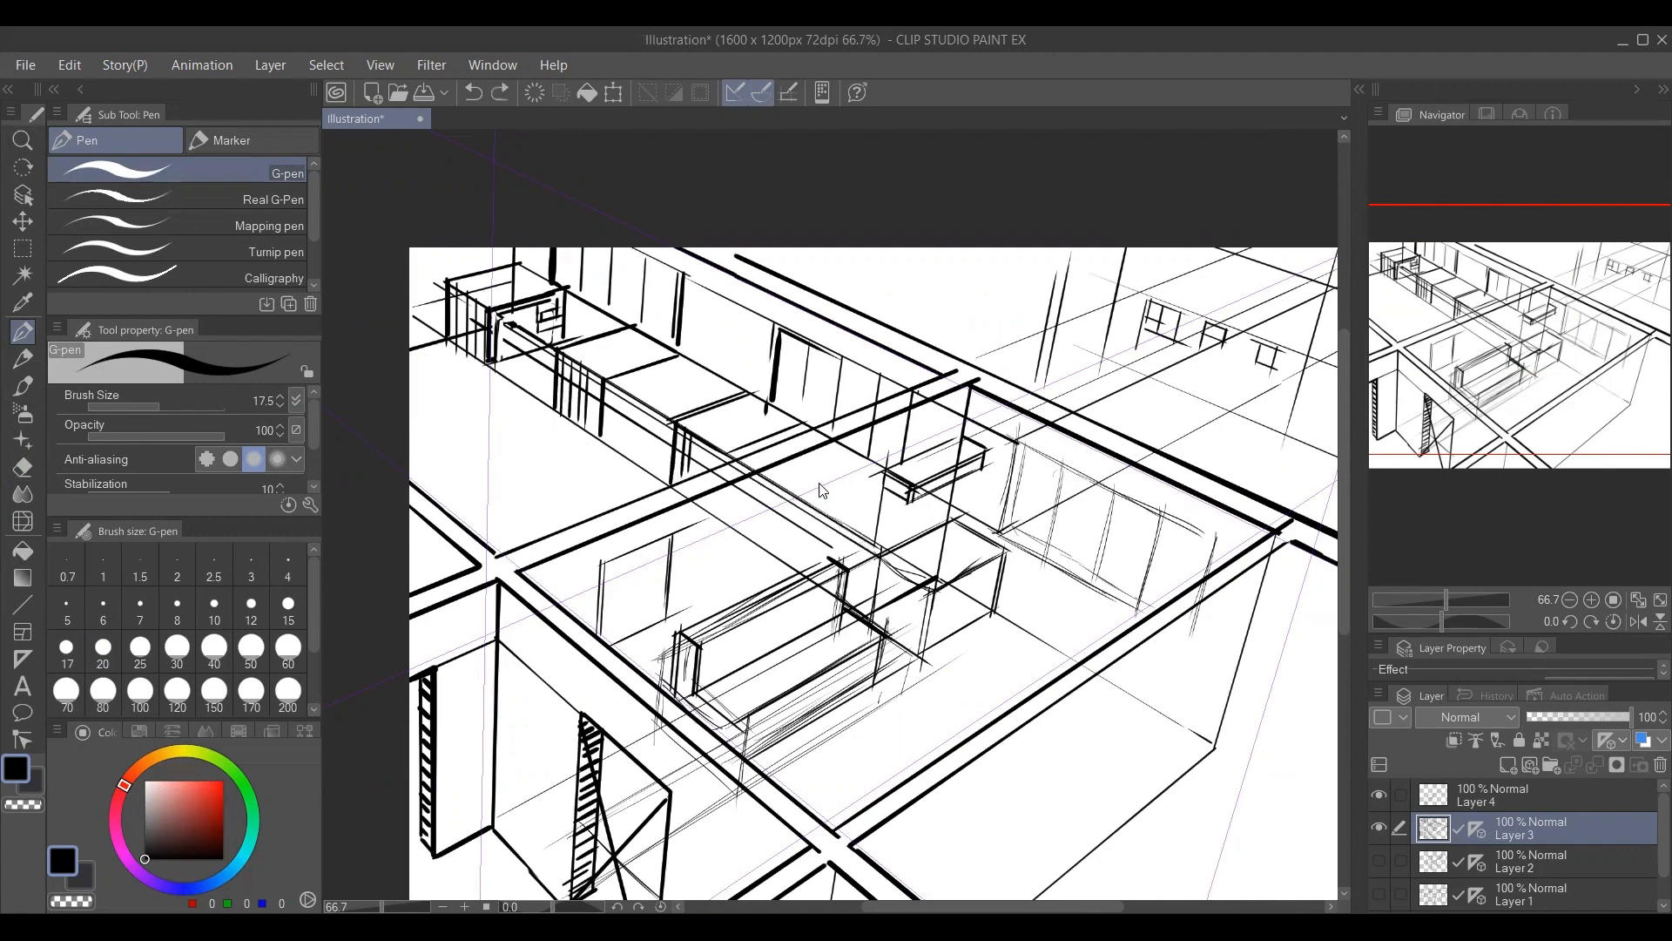
drag(797, 499, 874, 464)
drag(843, 531, 880, 505)
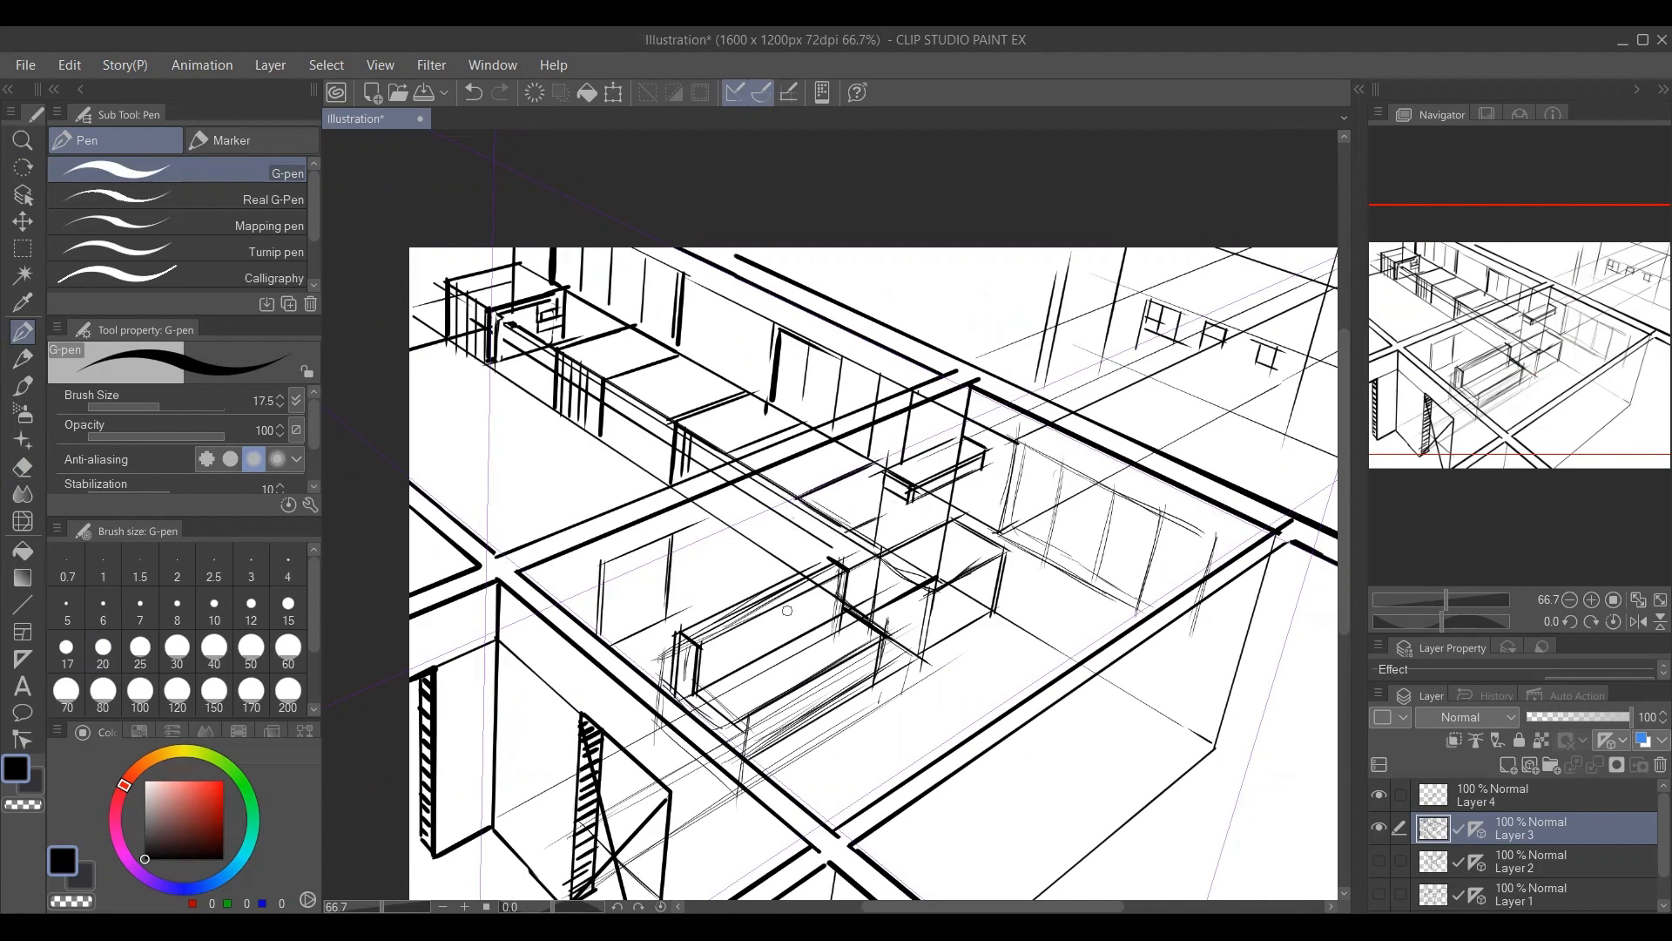
Paint over the counter lines crossing the upper-left wall and room interior in white with brush size 20.
alt+click(741, 503)
key(bracketright)
drag(723, 498, 789, 480)
mouse_move(791, 491)
mouse_down()
mouse_move(775, 500)
mouse_move(827, 481)
mouse_move(808, 503)
mouse_move(823, 509)
mouse_up()
mouse_move(730, 468)
mouse_down()
mouse_move(698, 486)
mouse_move(860, 423)
mouse_up()
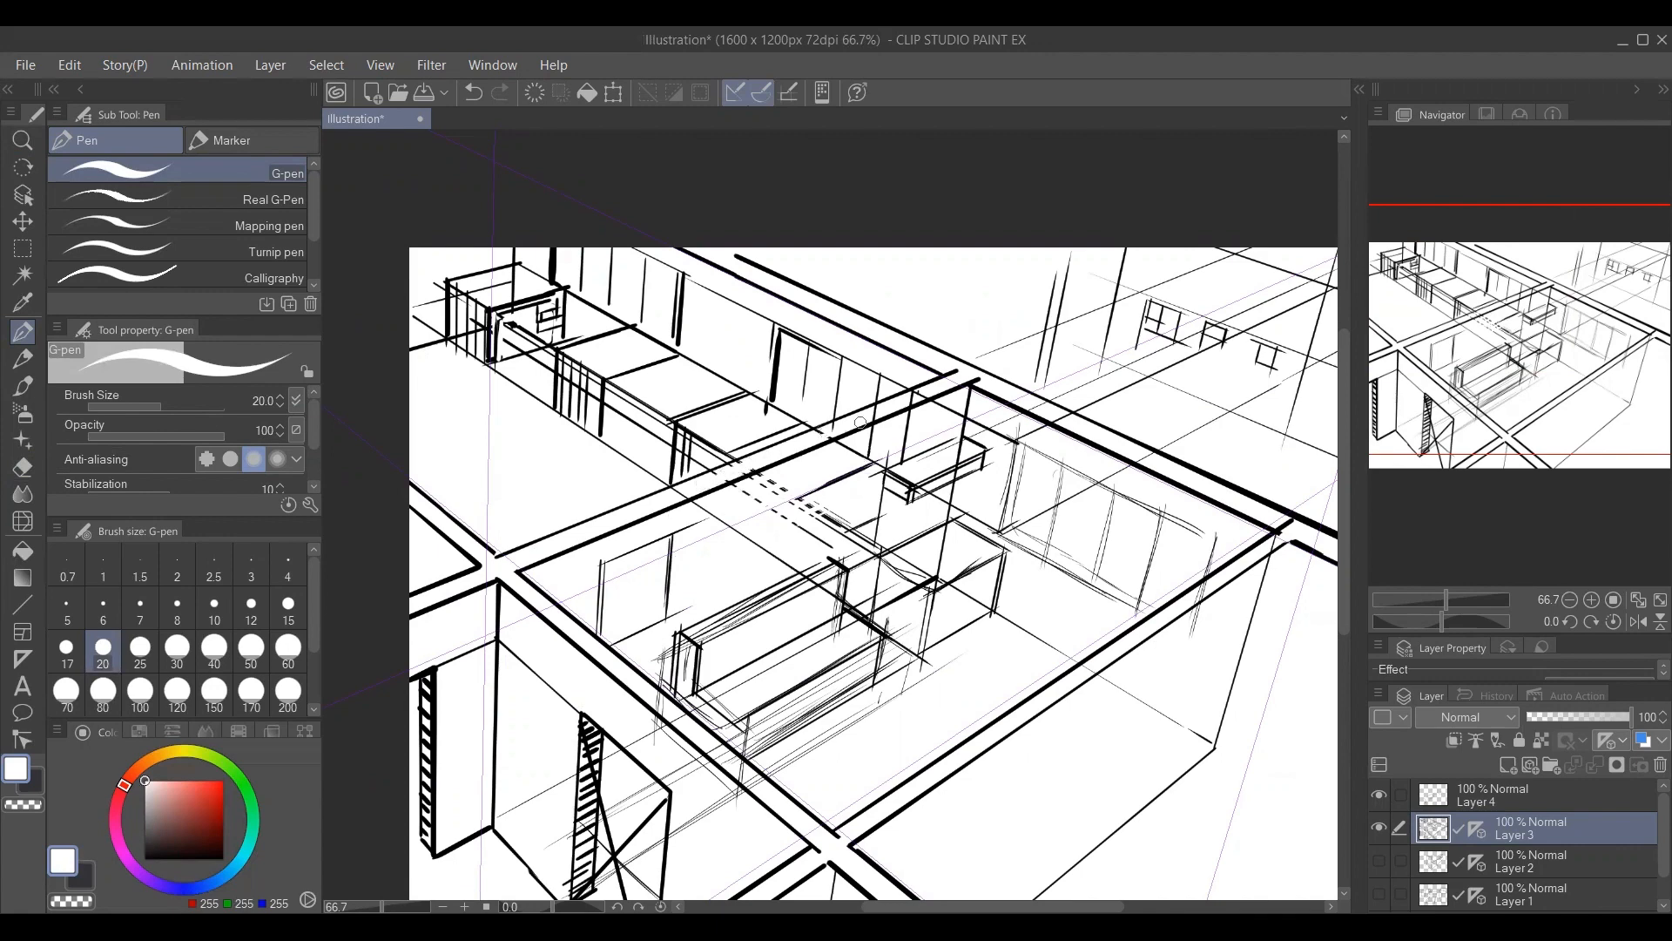
Redraw the outer top edges of the upper-left wall and the window wall in black with brush size 17.5.
click(145, 859)
key(bracketleft)
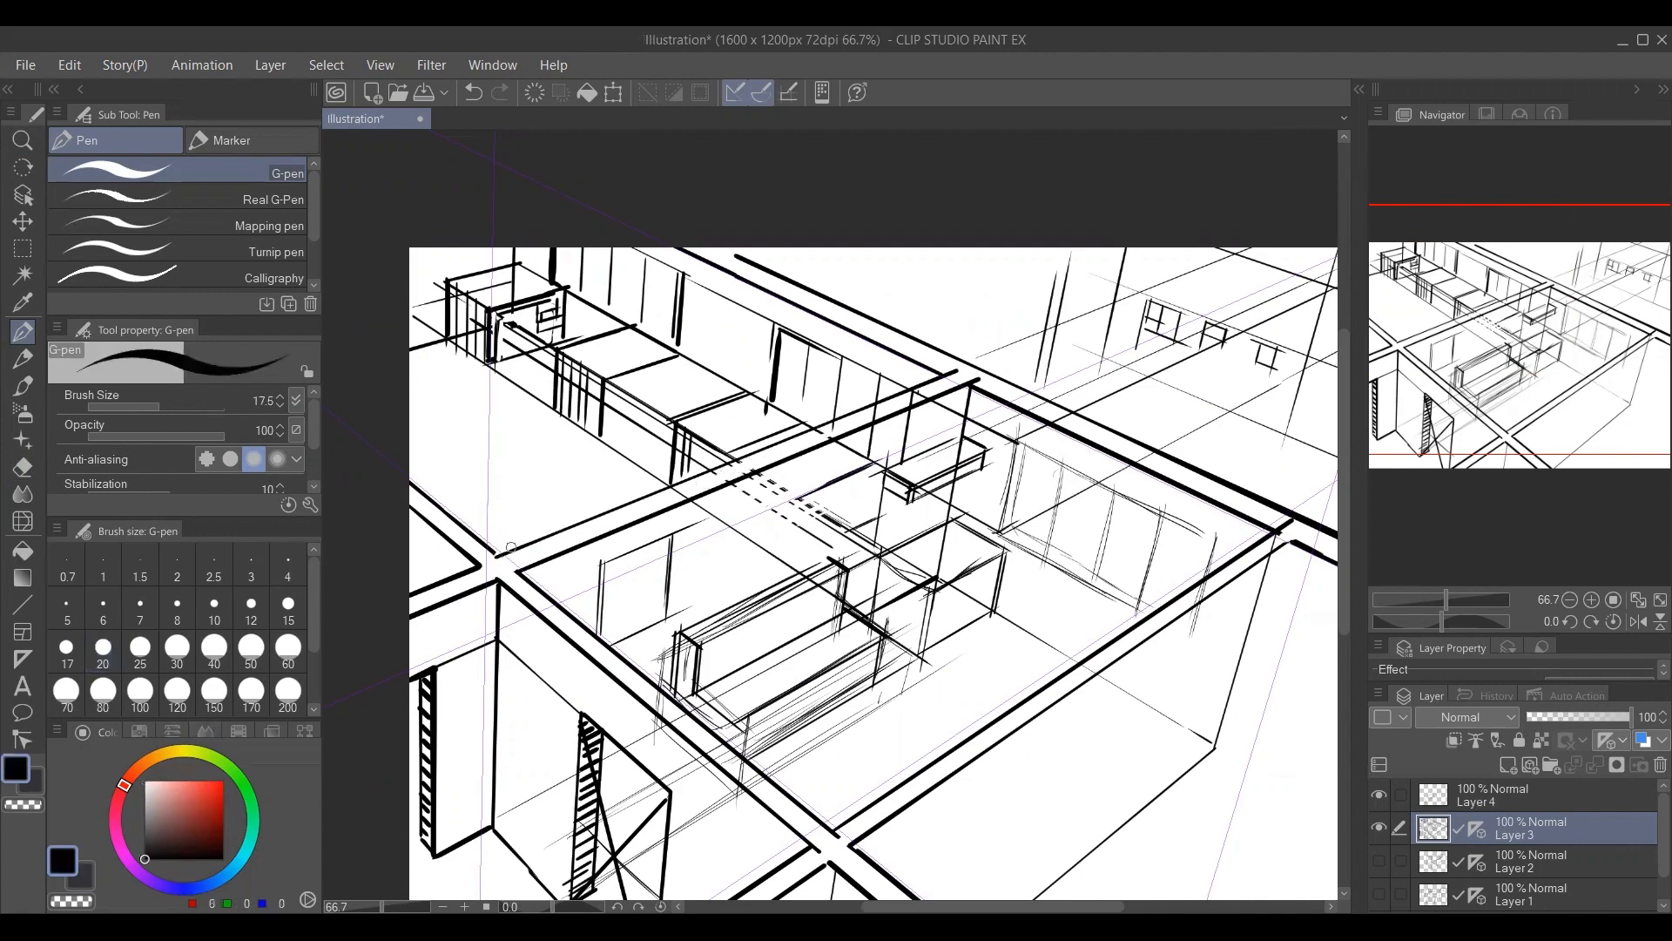
drag(495, 556, 946, 374)
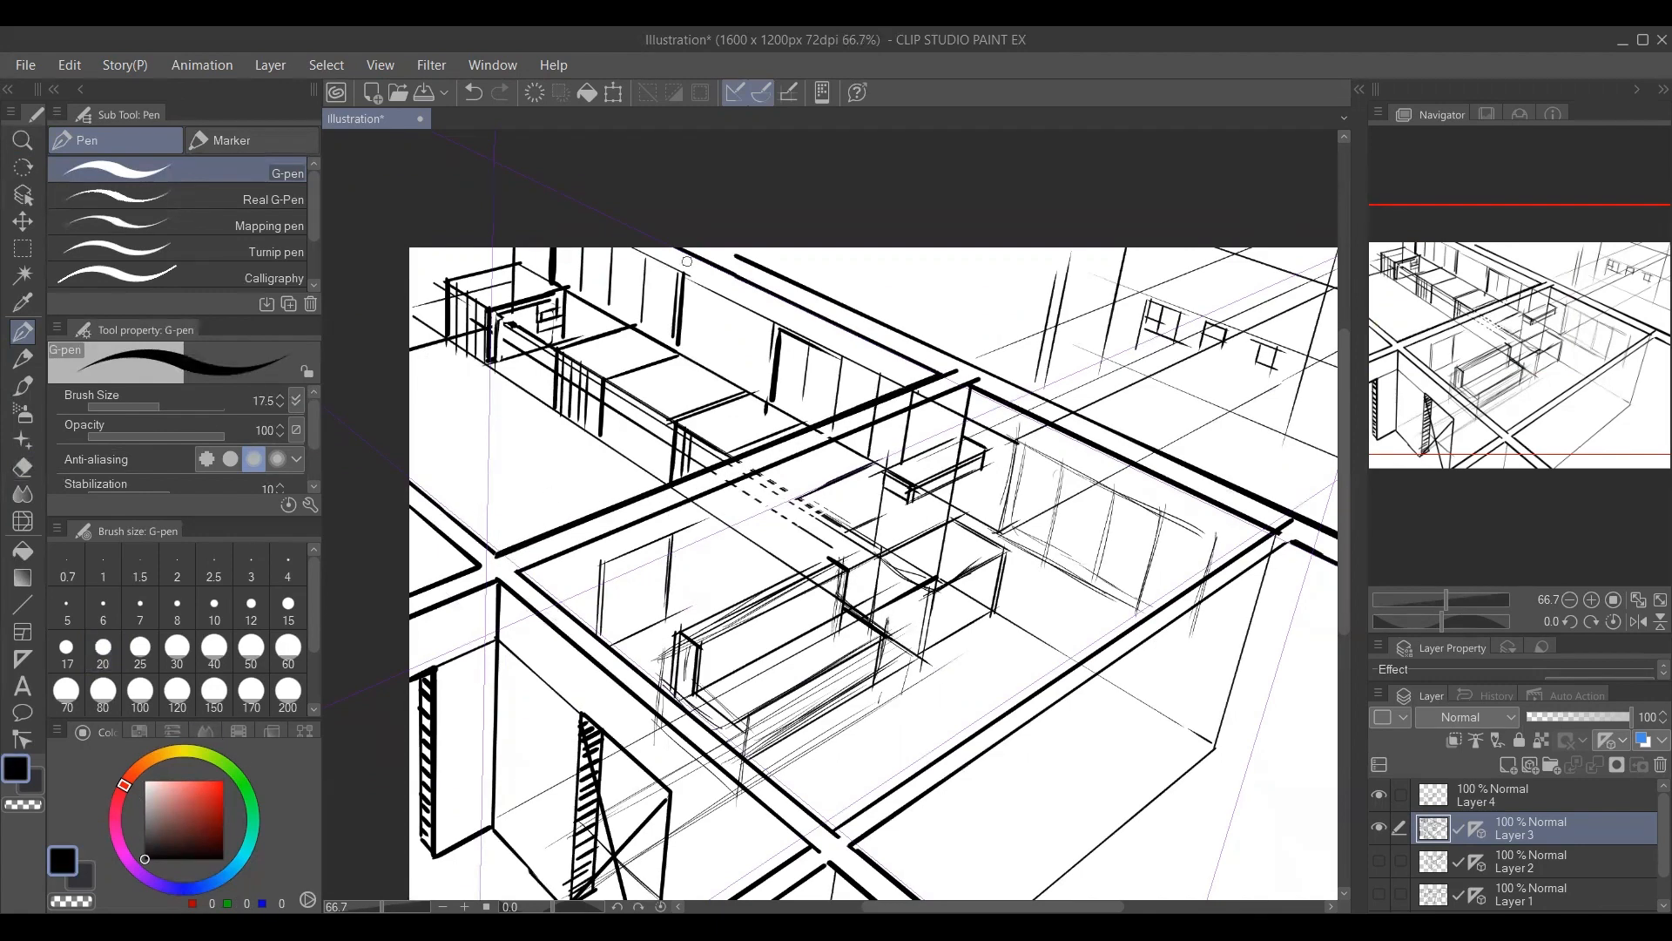
drag(683, 253, 940, 374)
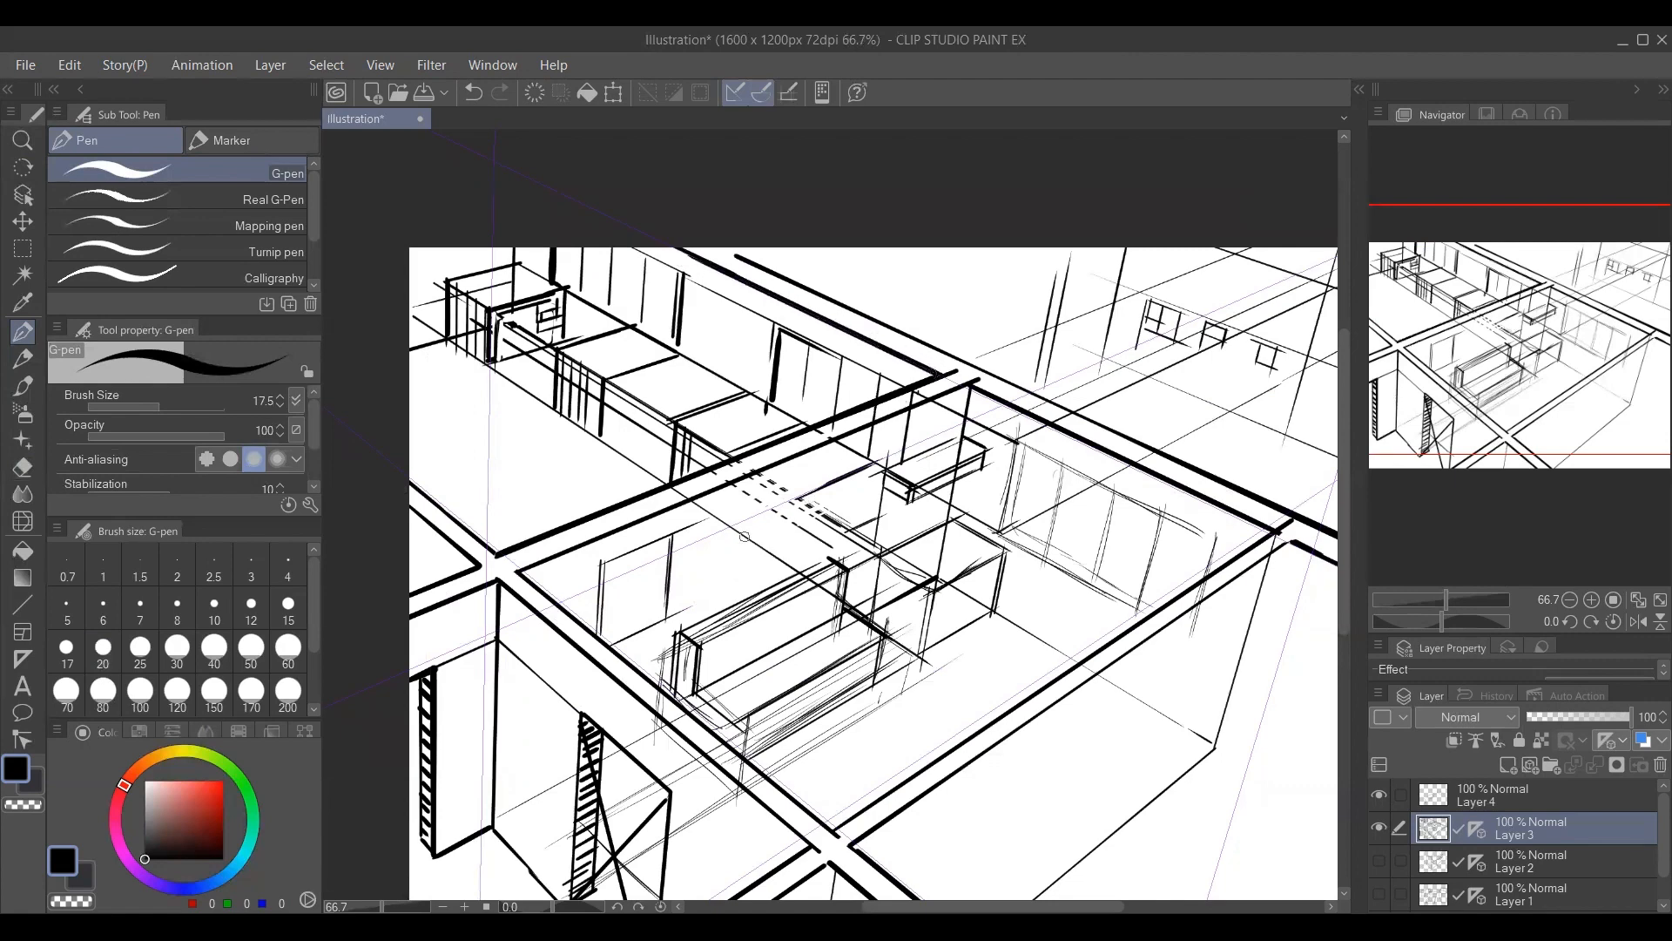
Cover more of the stray counter lines inside the main room in white with brush size 20.
alt+click(812, 469)
key(bracketright)
drag(808, 511, 794, 529)
drag(831, 513, 818, 529)
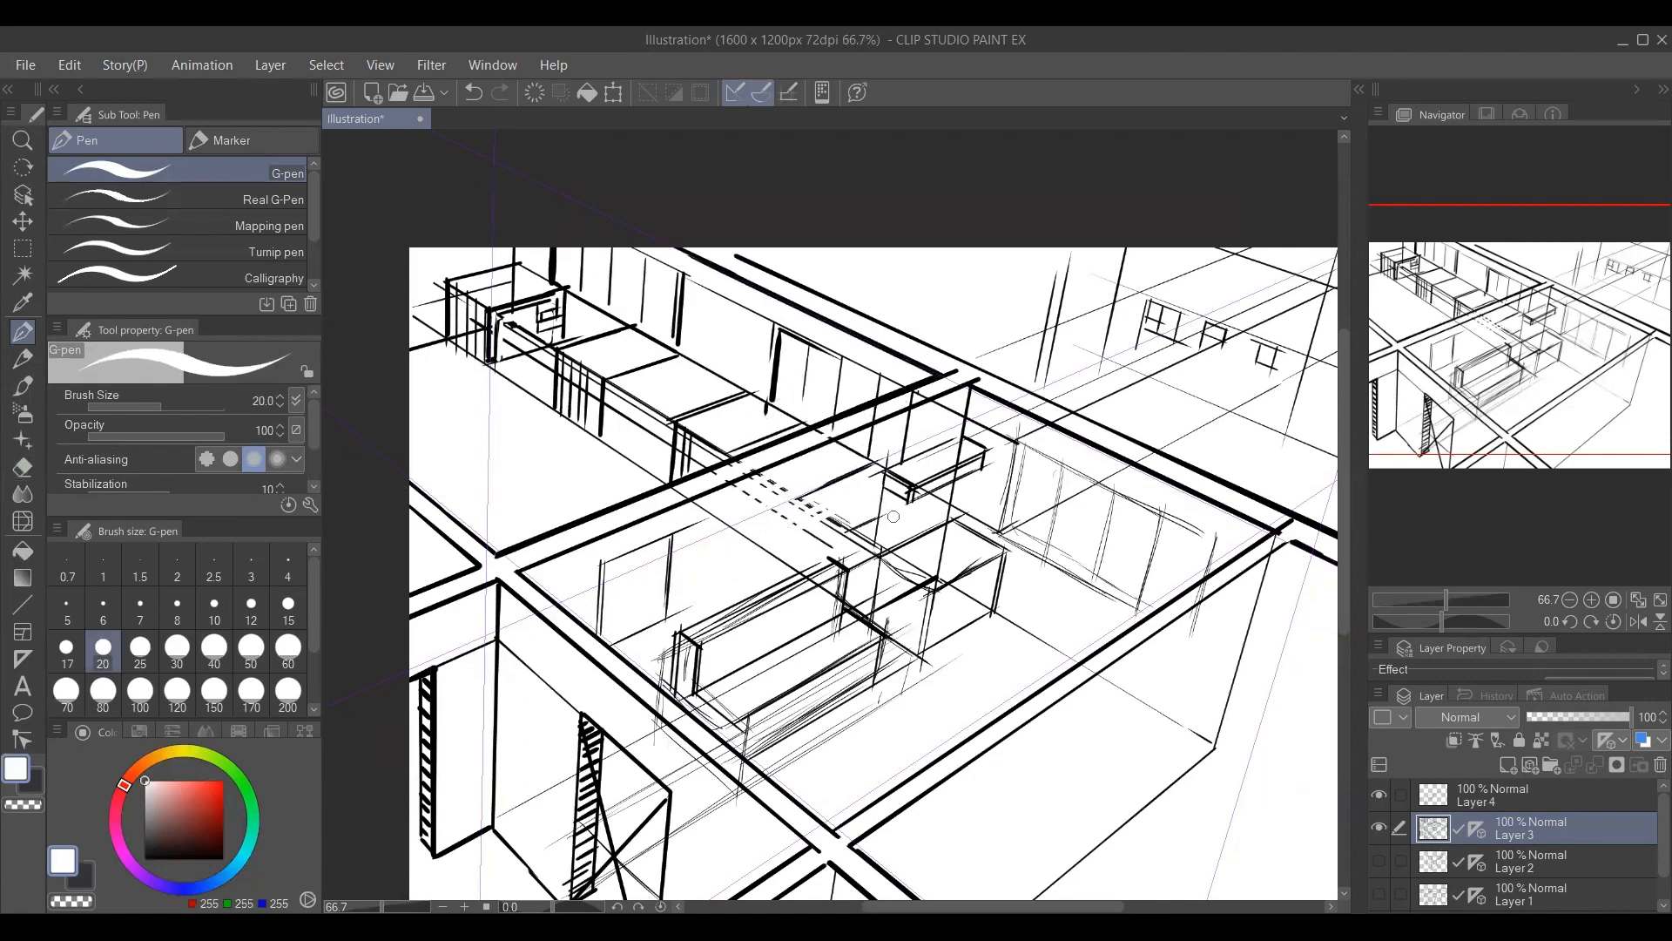
Reinforce the top back edge of the long furniture piece in the main room in black with brush size 15.
alt+click(677, 636)
key(bracketleft)
key(bracketleft)
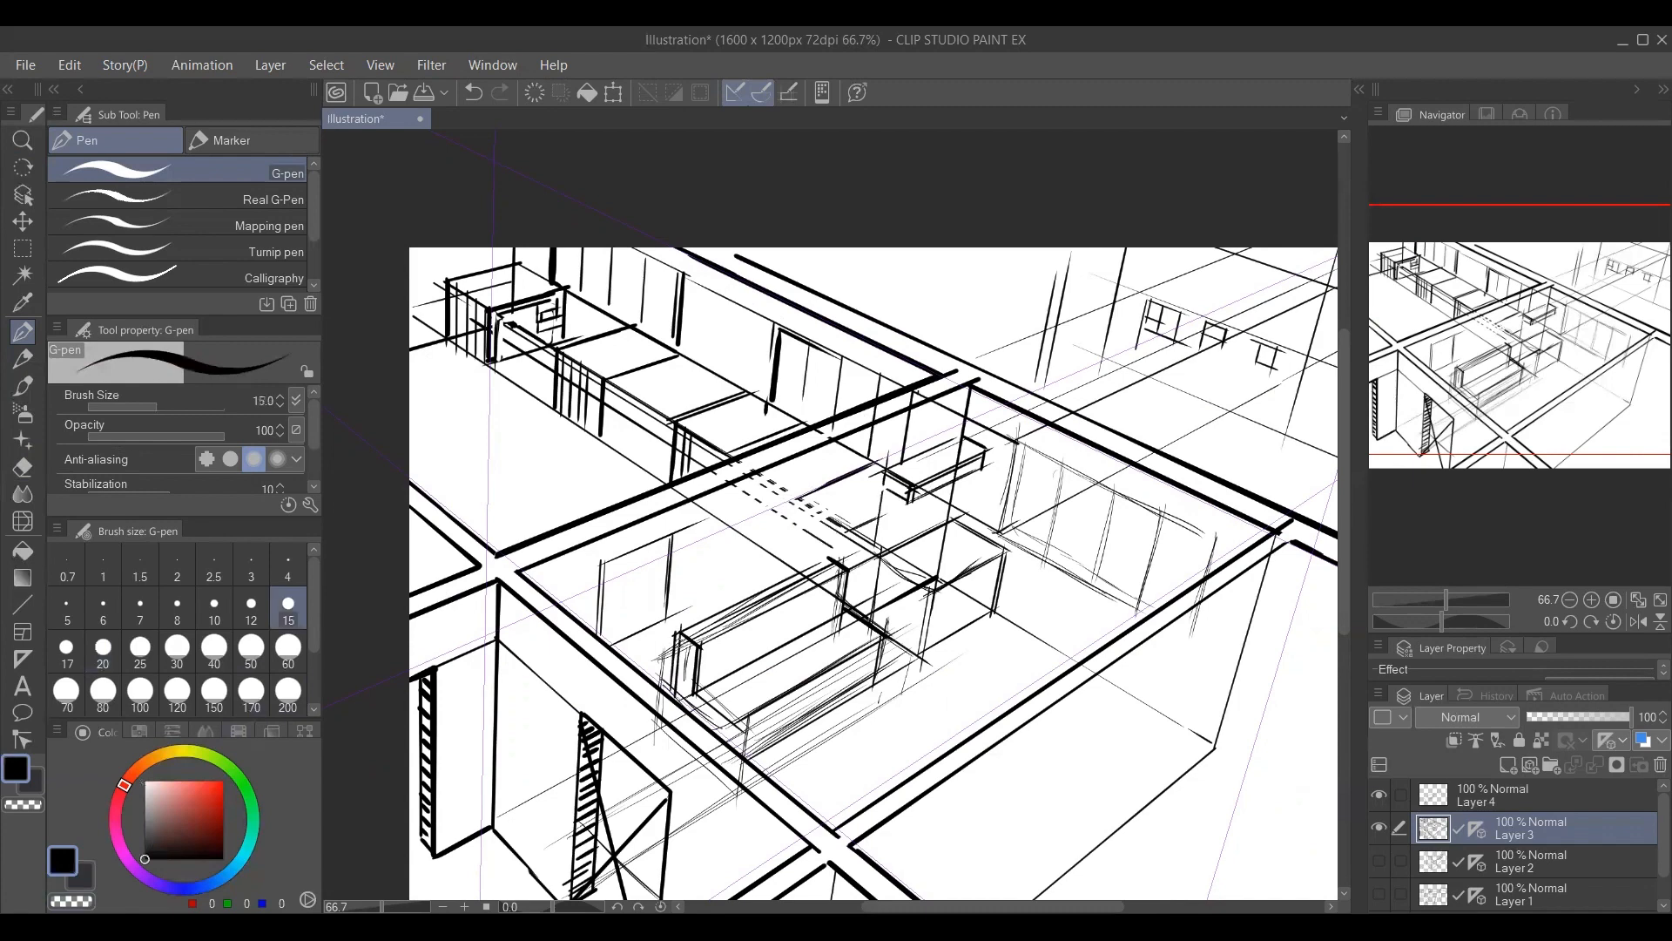
drag(678, 634, 832, 557)
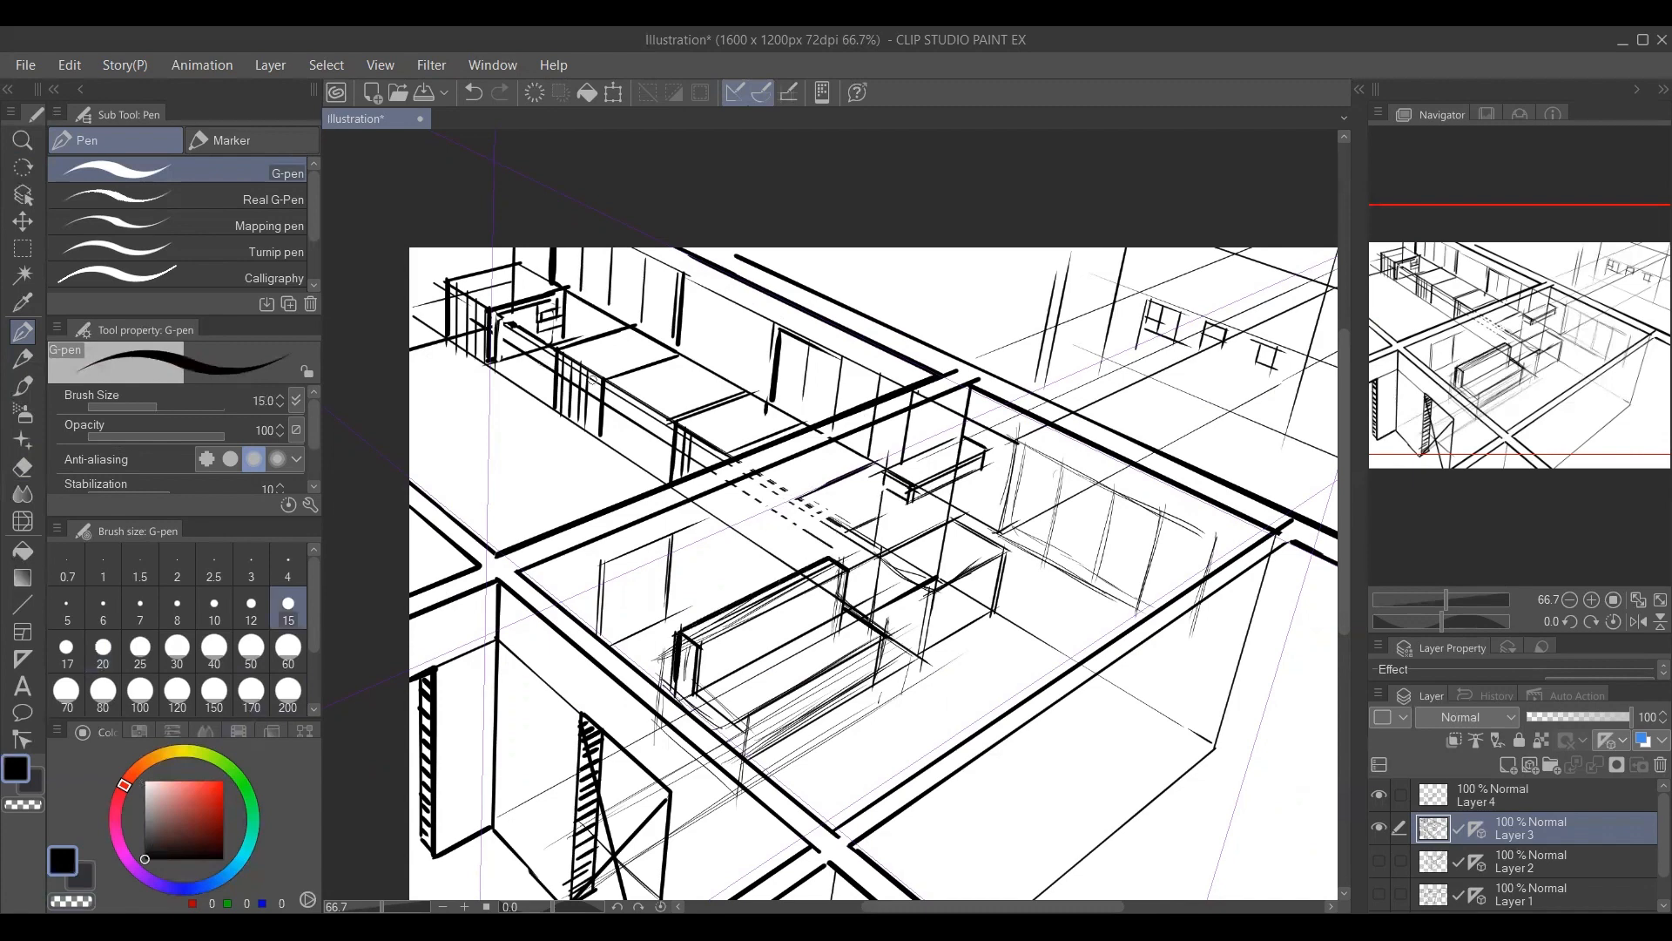
Sketch additional uprights, small chair-like frames and side lines along the counter in the adjoining room.
mouse_move(622, 420)
mouse_down()
mouse_move(621, 450)
mouse_move(660, 400)
mouse_move(645, 459)
mouse_up()
mouse_move(652, 383)
mouse_down()
mouse_move(701, 384)
mouse_move(708, 407)
mouse_up()
drag(707, 391, 692, 395)
mouse_move(519, 383)
mouse_down()
mouse_move(518, 350)
mouse_move(601, 306)
mouse_move(599, 333)
mouse_up()
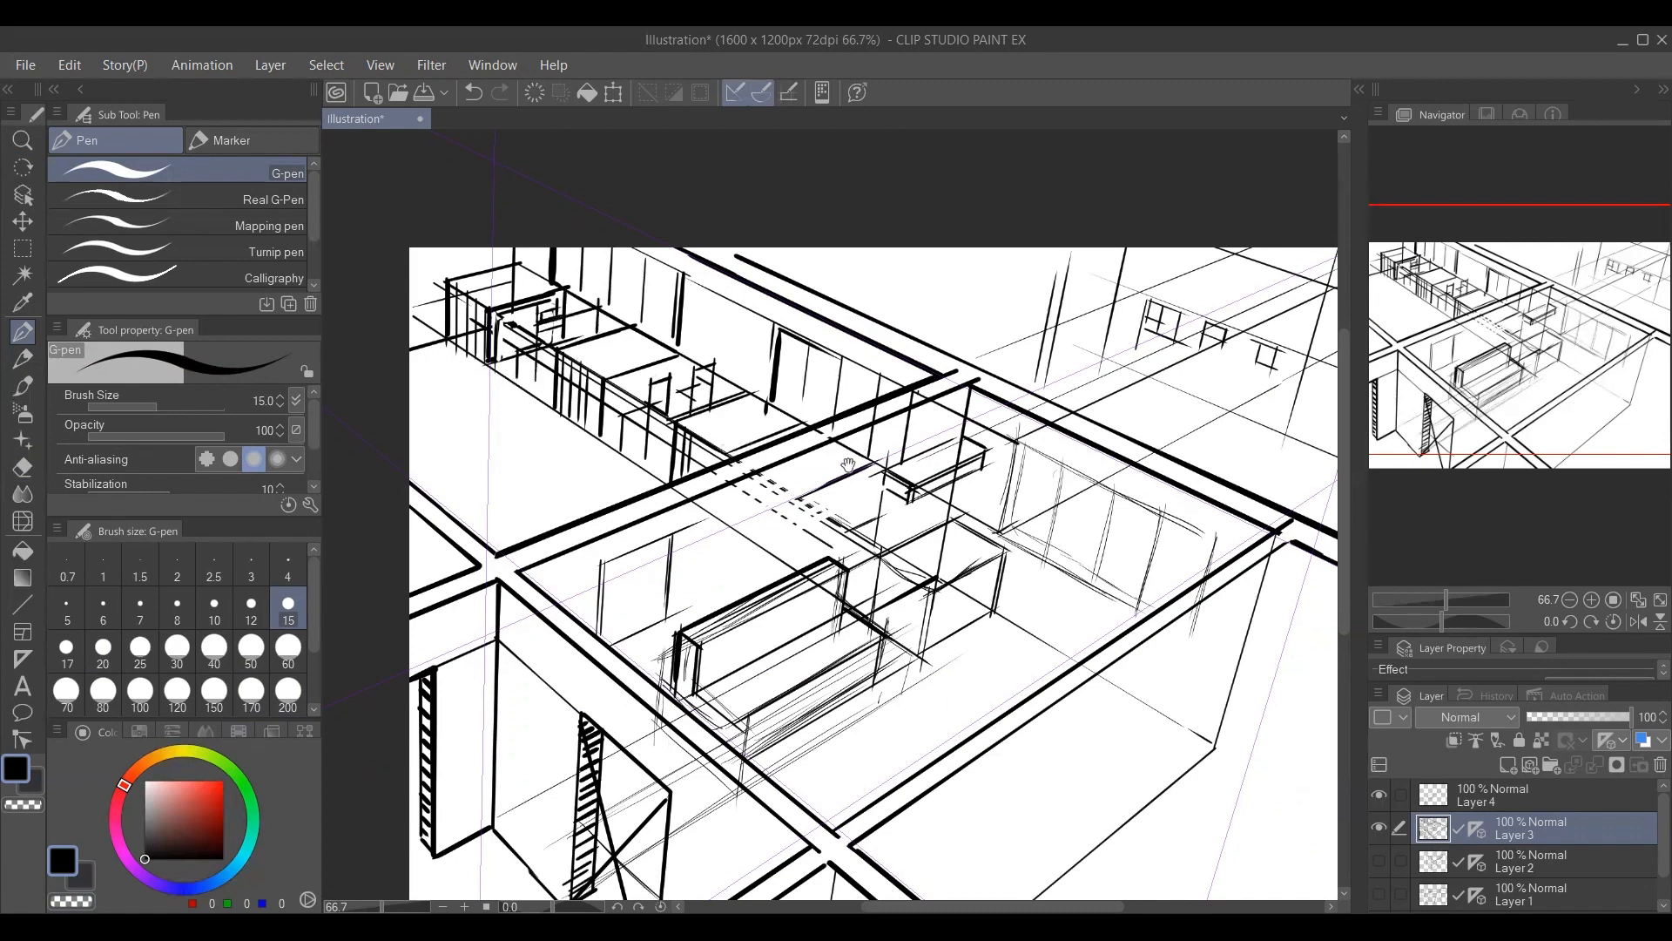
drag(810, 466, 789, 439)
Sketch the receding edges, uprights and cross lines of a box-shaped piece on the adjoining room's floor beside the counter.
drag(720, 354, 617, 430)
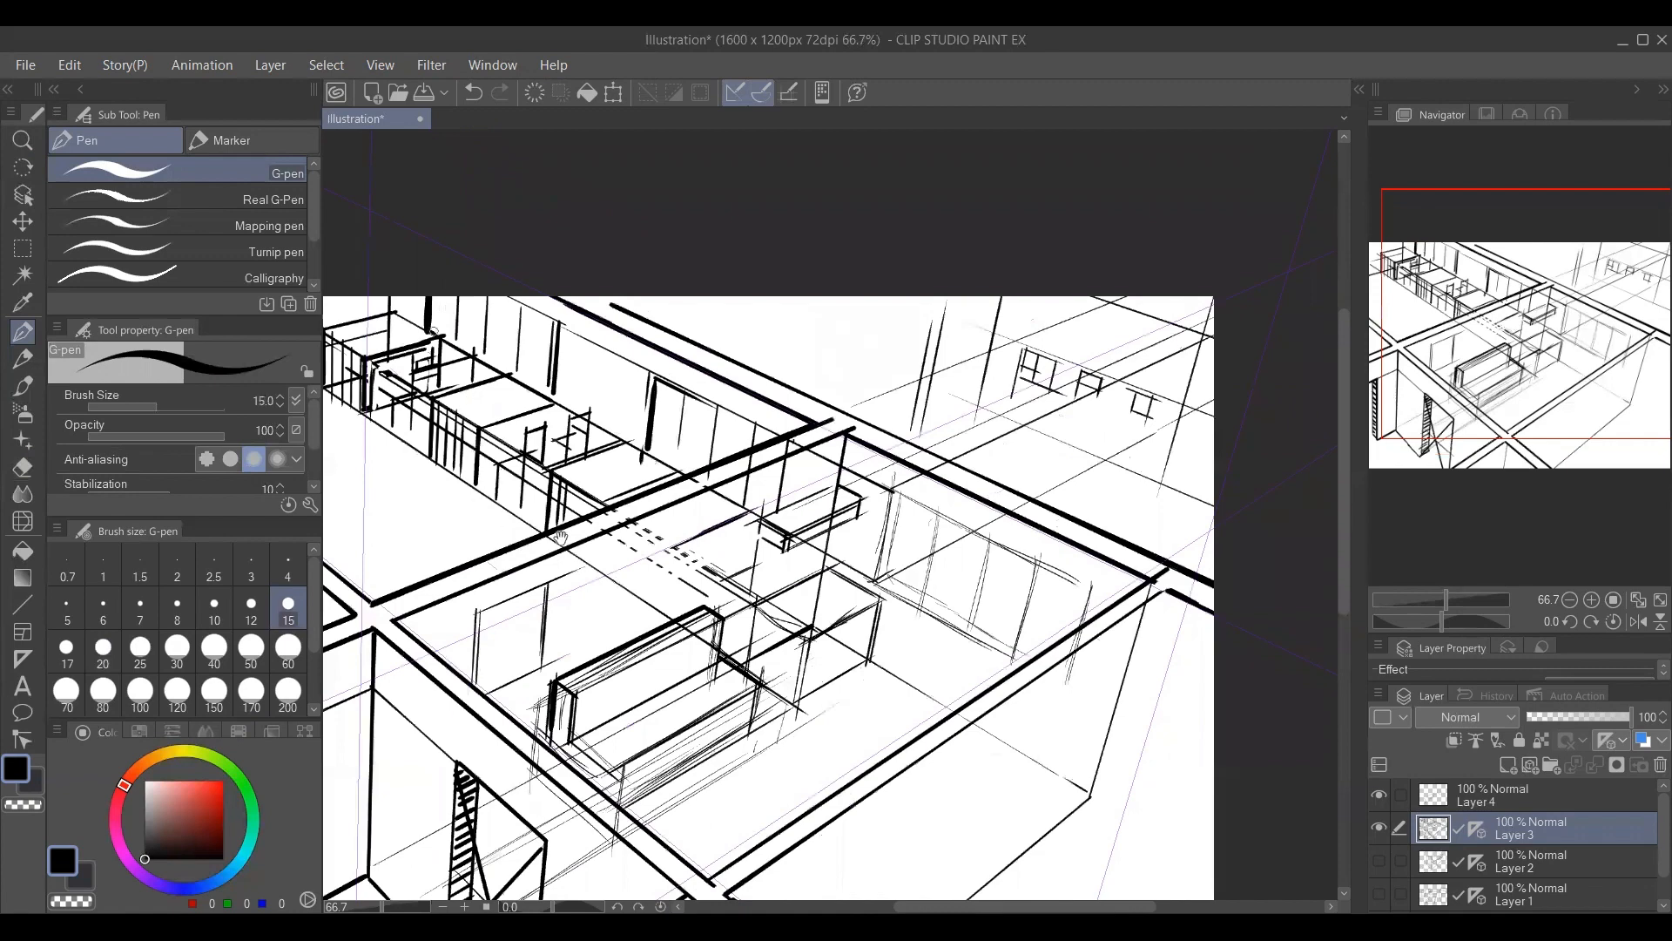
drag(506, 592, 639, 555)
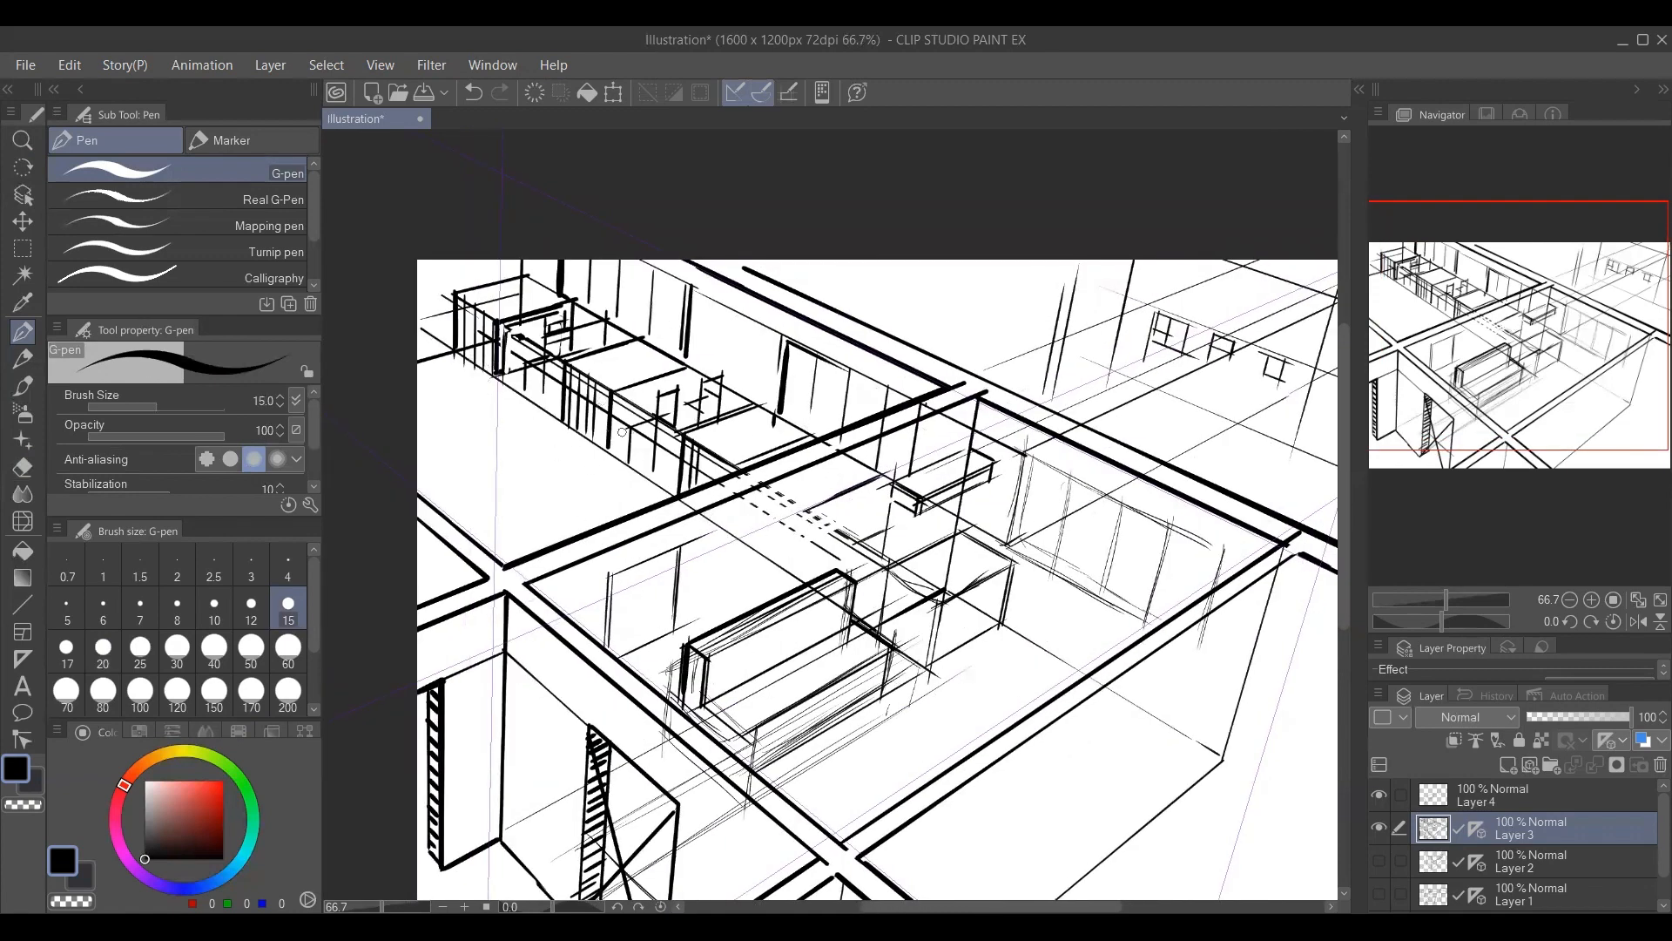
drag(628, 534, 691, 550)
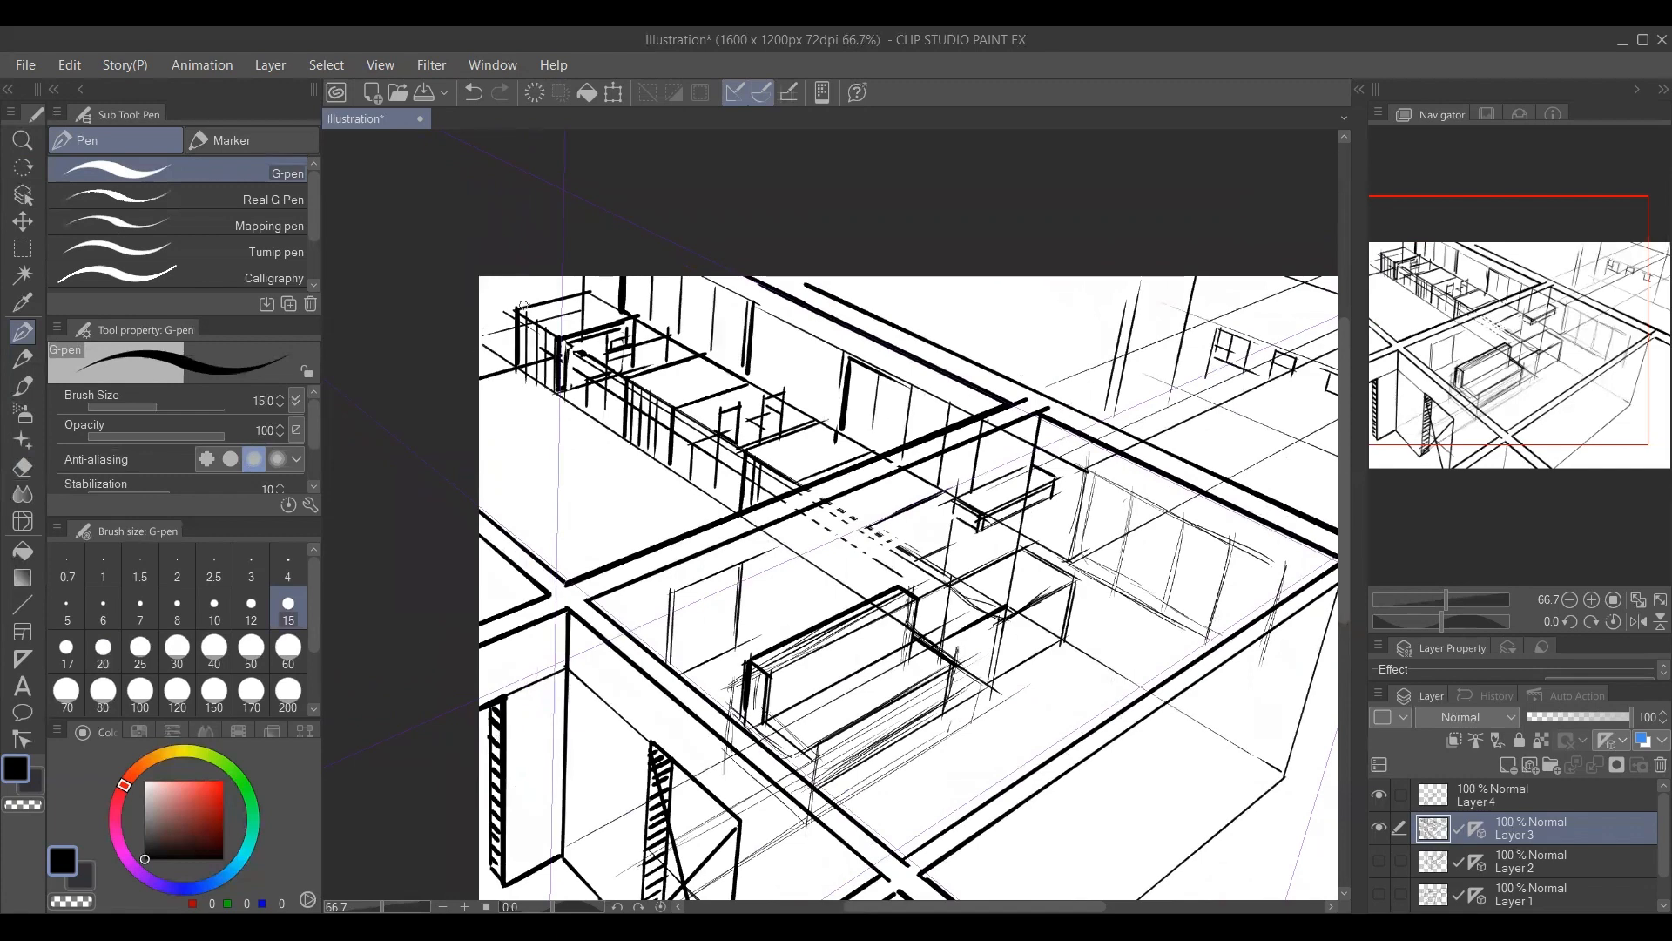
drag(601, 434, 481, 475)
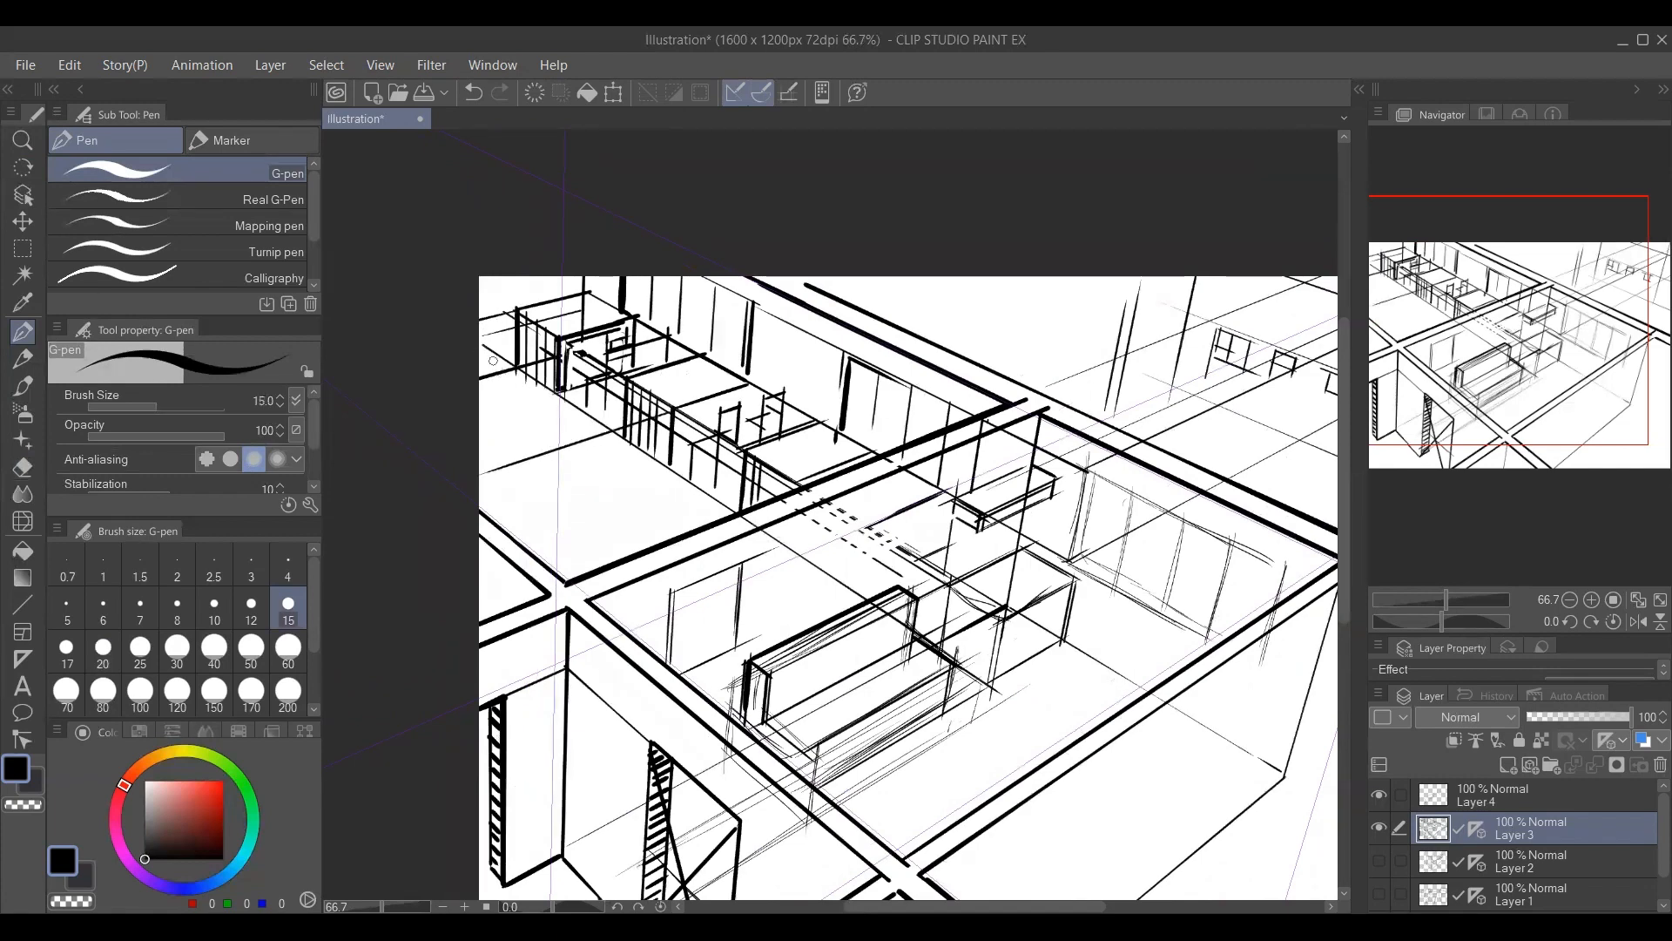
drag(490, 366, 710, 506)
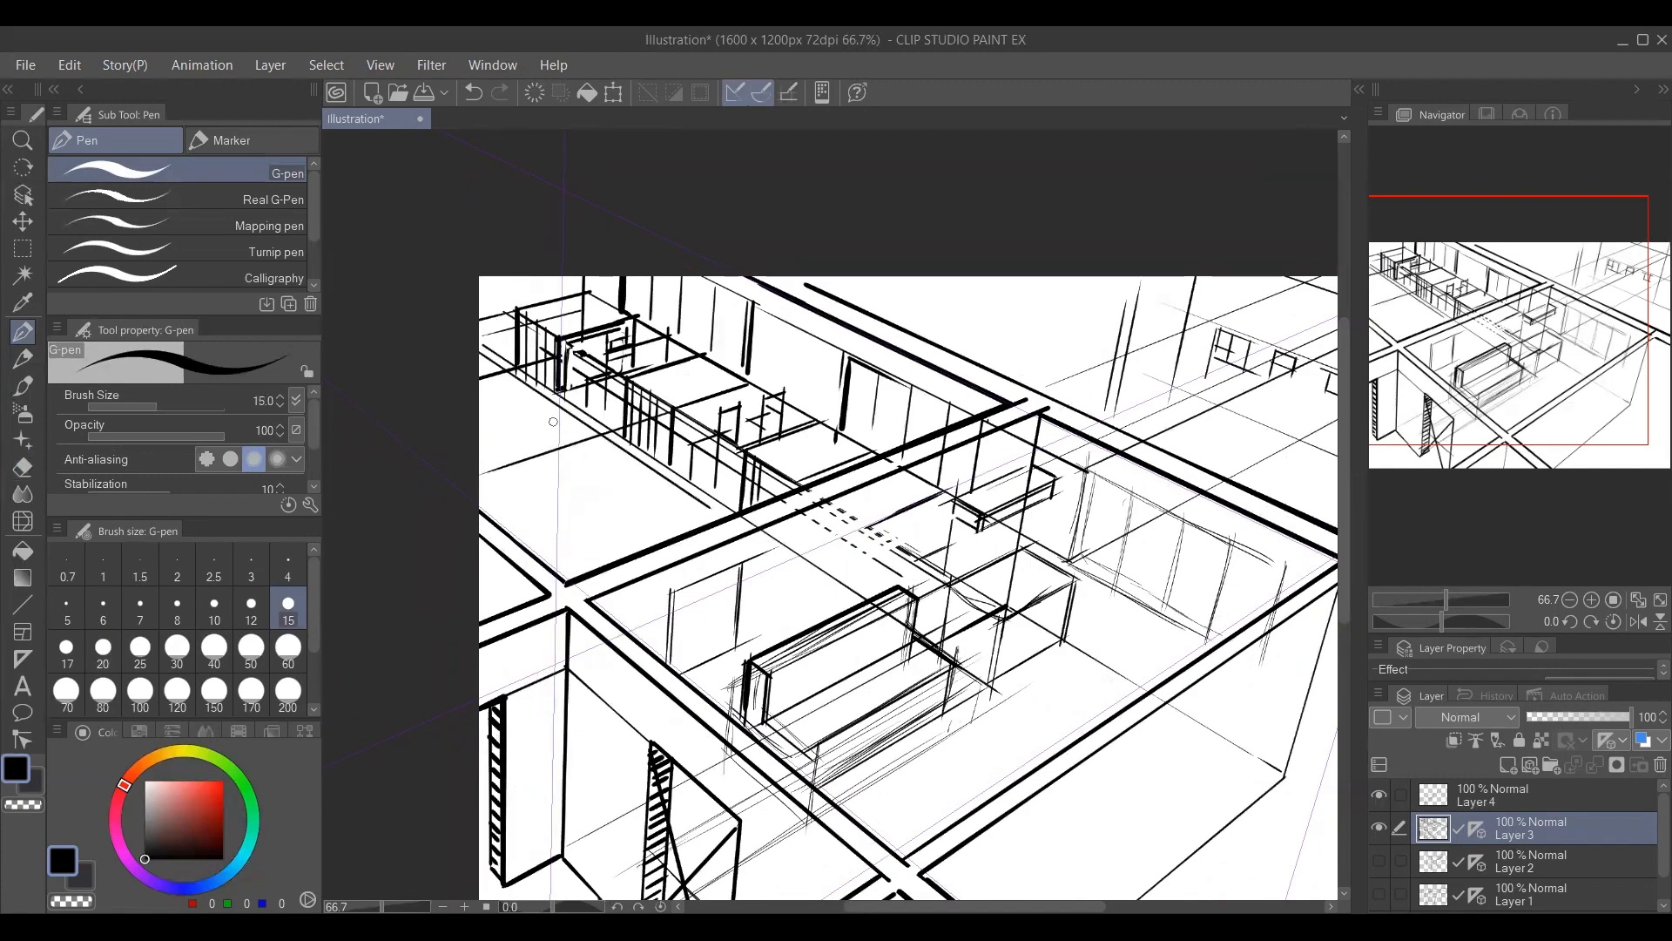
mouse_move(549, 398)
mouse_down()
mouse_move(595, 431)
mouse_move(490, 425)
mouse_move(491, 473)
mouse_up()
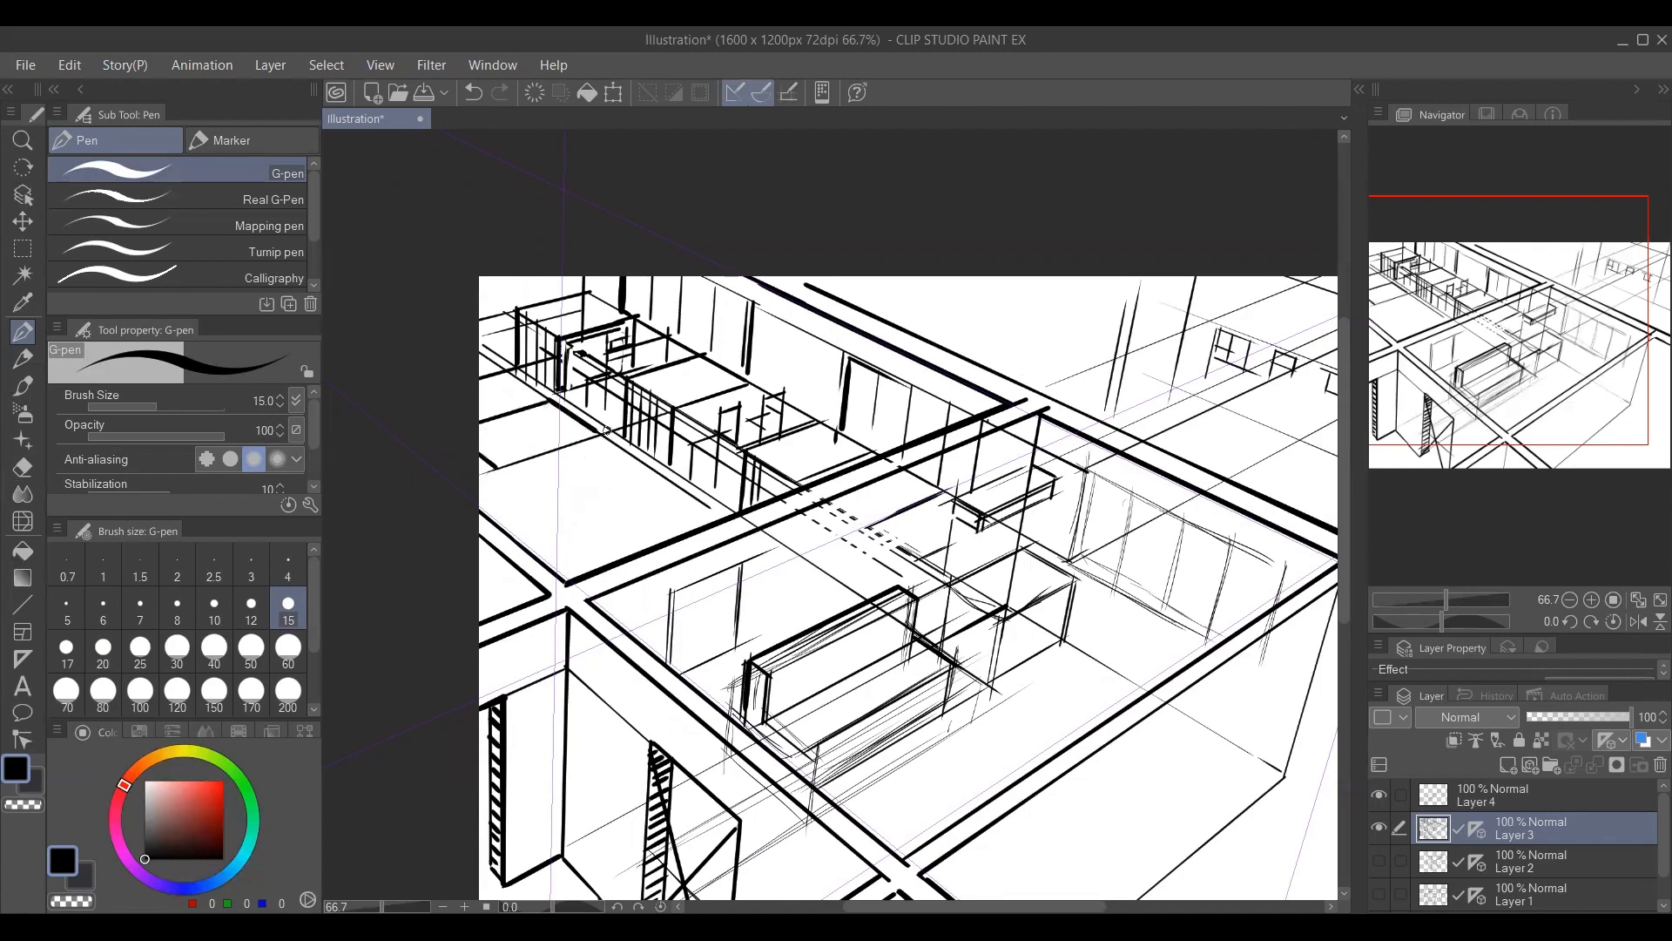
drag(597, 432, 595, 510)
mouse_move(667, 460)
mouse_down()
mouse_move(587, 498)
mouse_move(500, 496)
mouse_move(498, 472)
mouse_move(494, 520)
mouse_up()
drag(749, 447, 514, 554)
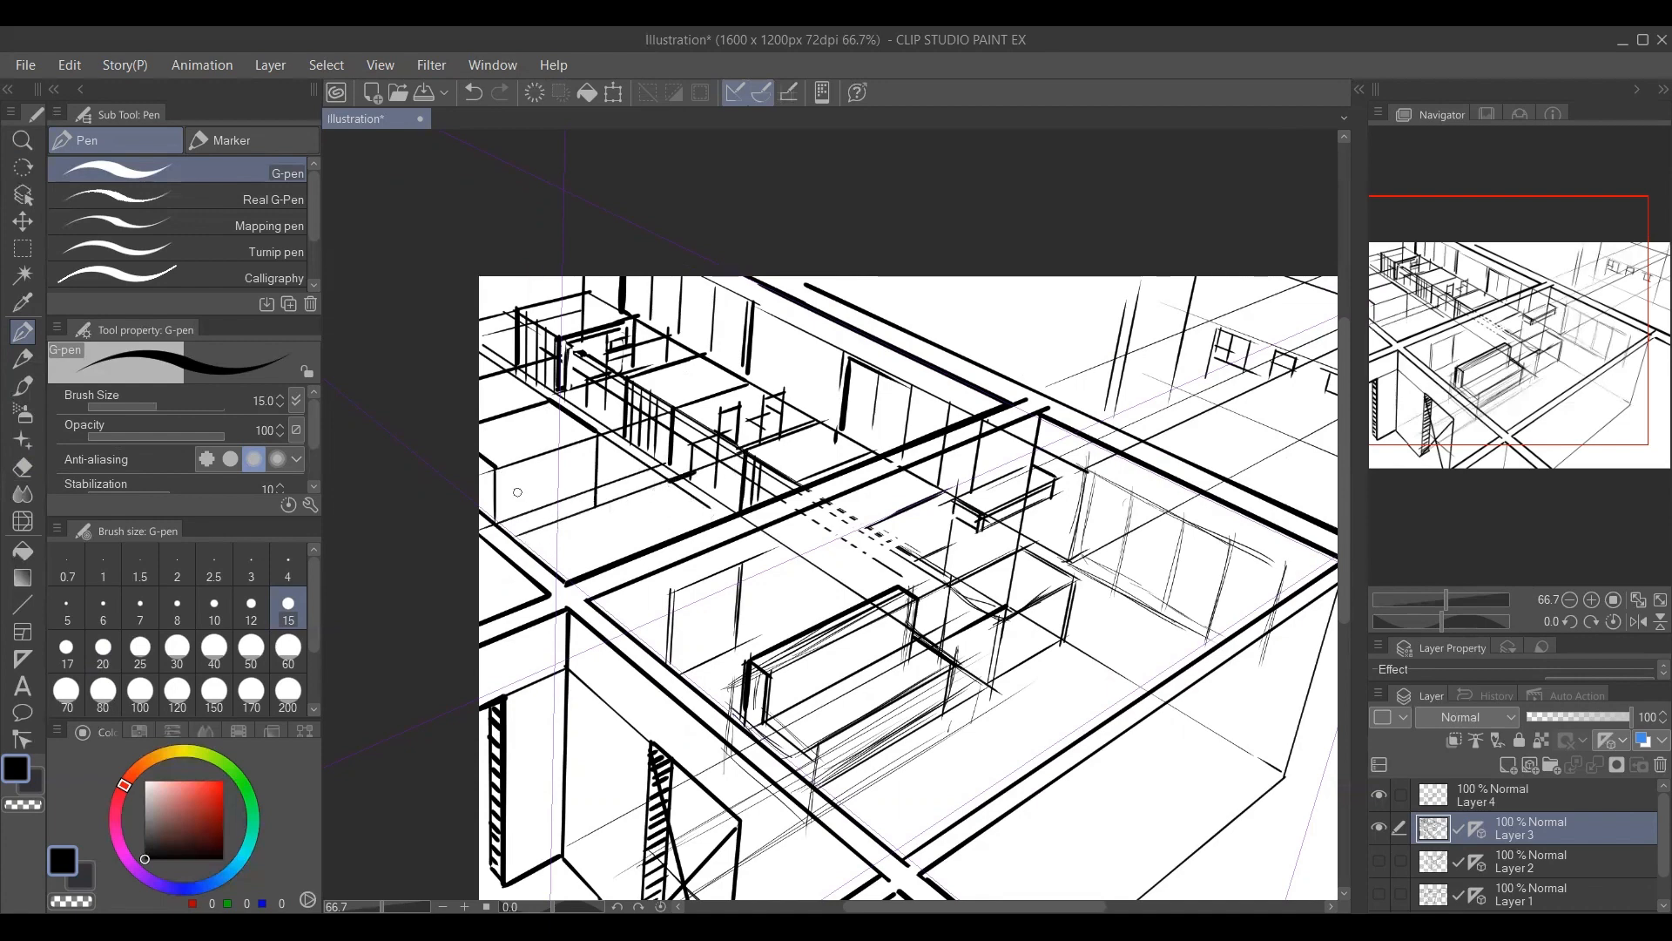
Draw a row of black uprights along the low partition in the adjoining room with the G-pen at size 15.
mouse_move(494, 471)
mouse_down()
mouse_move(602, 558)
mouse_move(671, 486)
mouse_move(716, 515)
mouse_up()
drag(612, 403, 633, 425)
mouse_move(531, 392)
mouse_down()
mouse_move(529, 436)
mouse_move(505, 442)
mouse_move(523, 434)
mouse_up()
drag(522, 491, 534, 552)
mouse_move(543, 485)
mouse_down()
mouse_move(543, 550)
mouse_move(553, 540)
mouse_up()
drag(563, 474, 572, 533)
drag(581, 467, 580, 531)
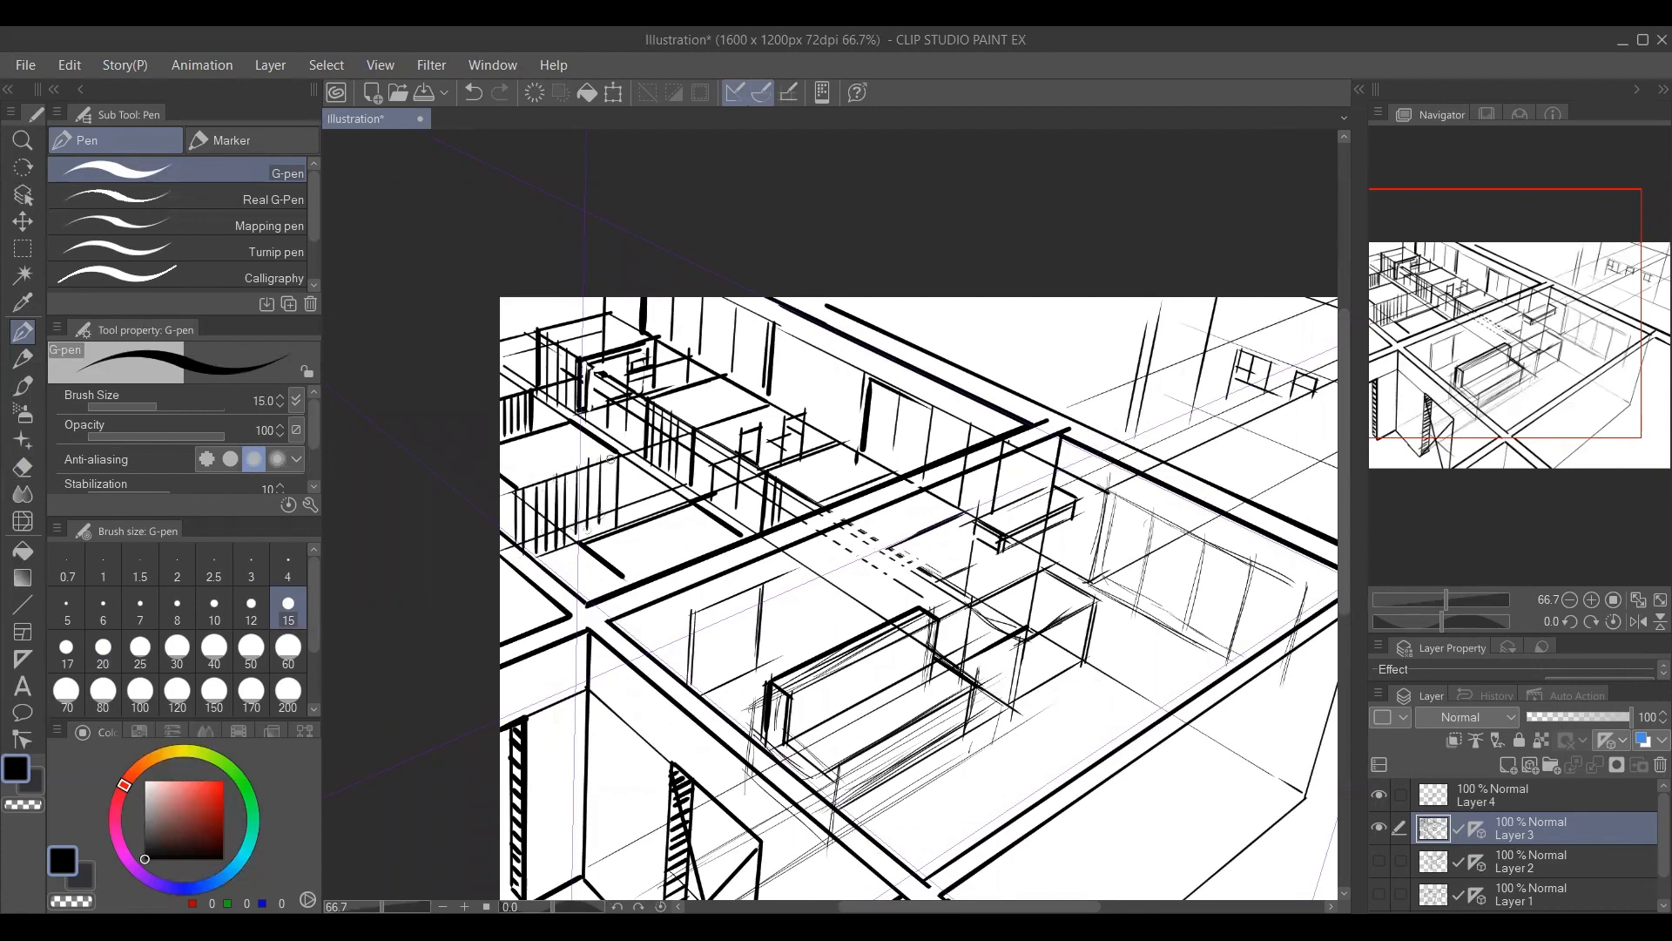
Add more closely spaced and heavier G-pen uprights to the adjoining room's partitions.
alt+click(592, 470)
alt+click(595, 482)
ctrl+click(641, 502)
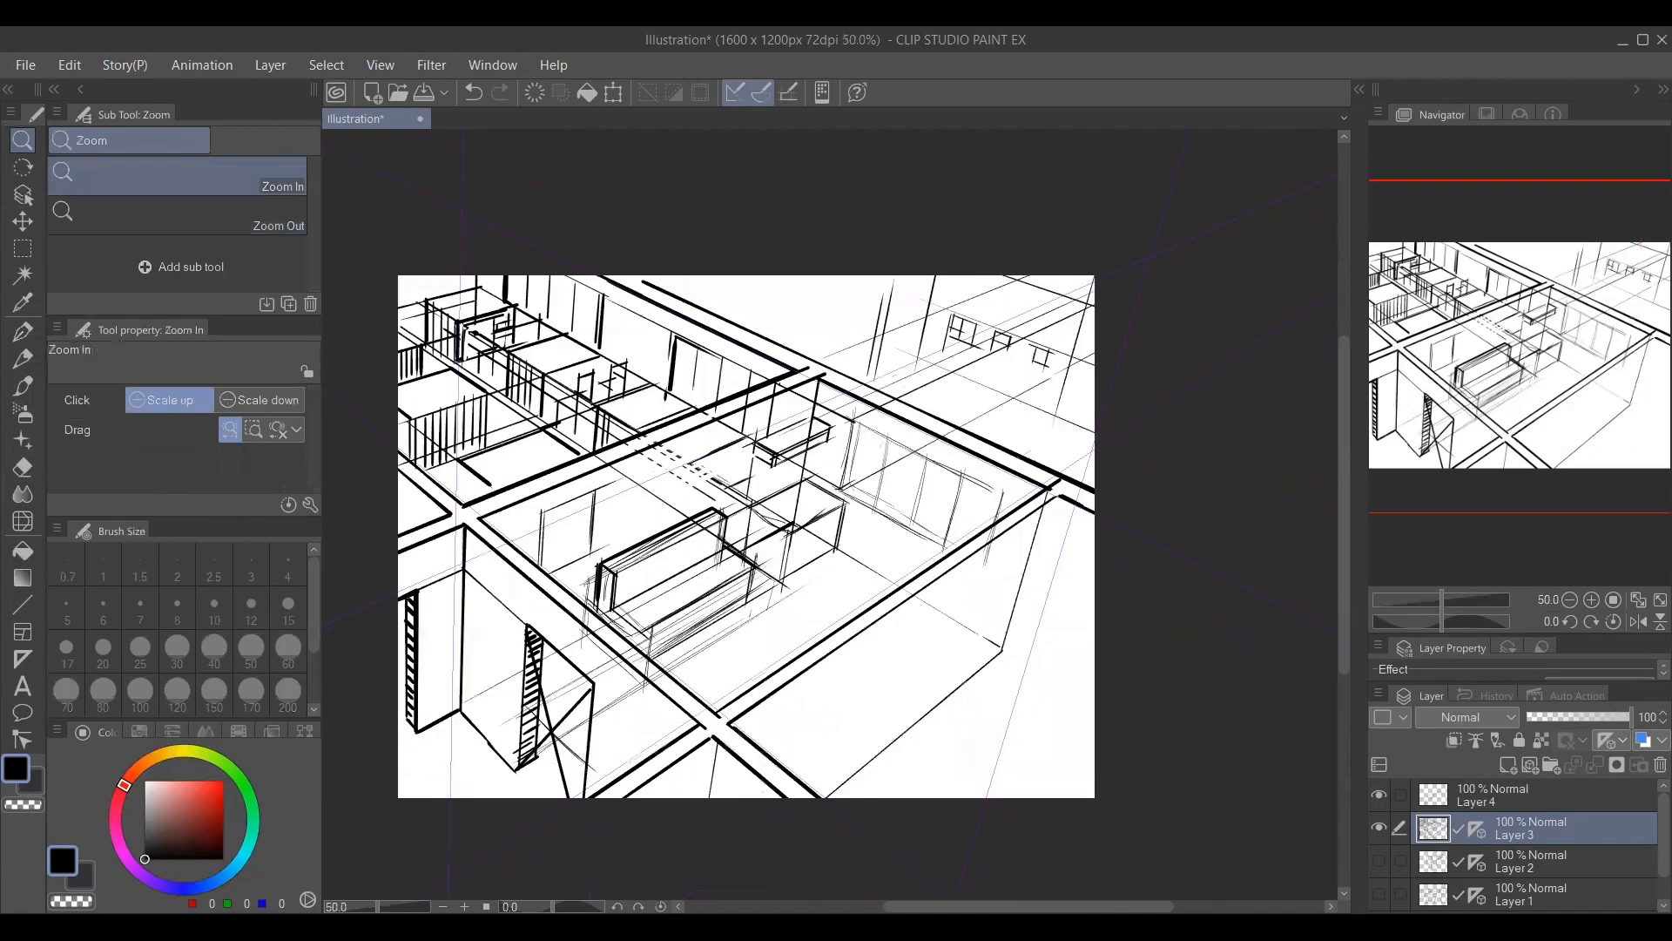
key(p)
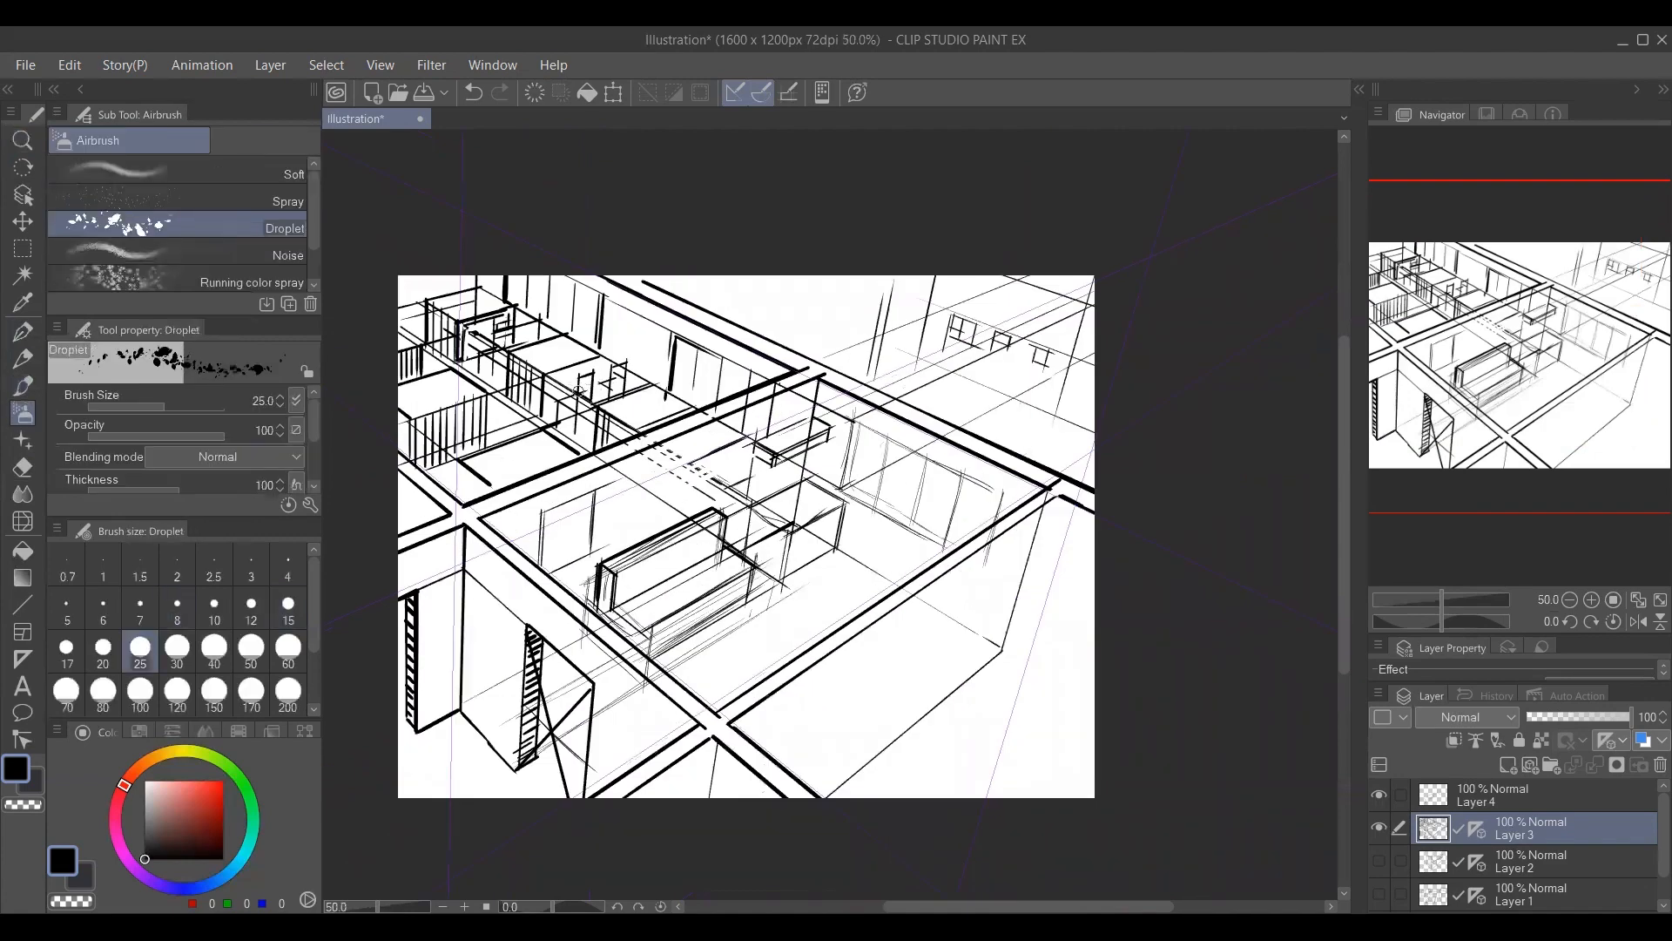
mouse_move(586, 375)
mouse_down()
mouse_move(406, 436)
mouse_move(436, 459)
mouse_up()
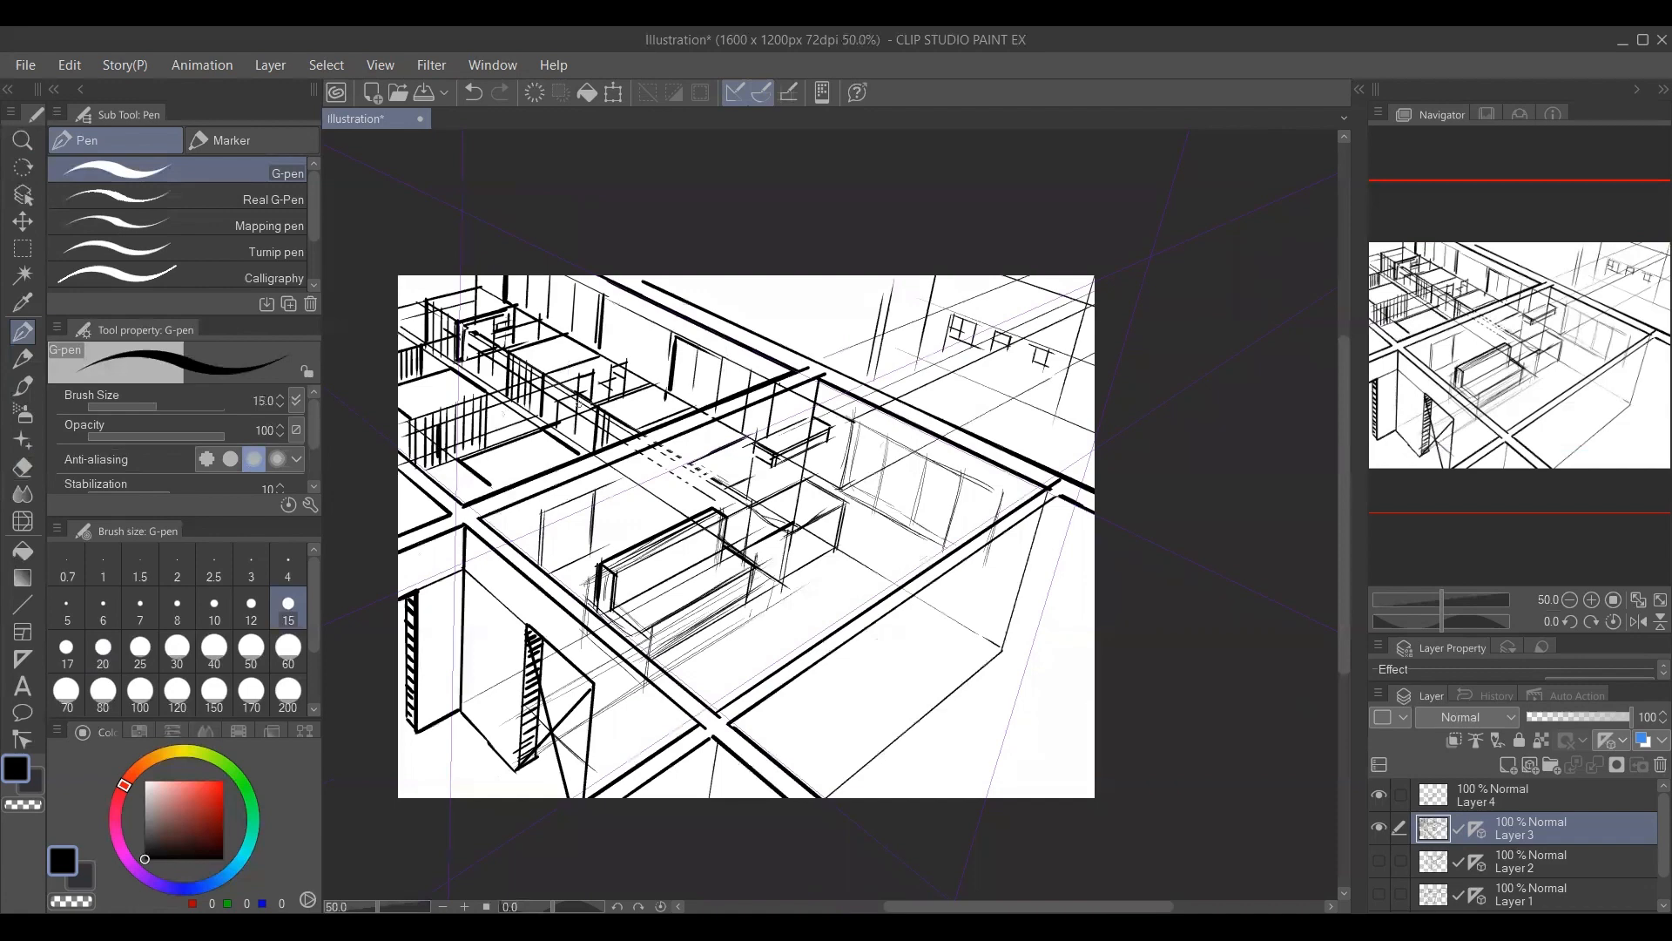
mouse_move(573, 410)
mouse_down()
mouse_move(434, 462)
mouse_move(460, 418)
mouse_move(458, 447)
mouse_up()
Reinforce the top edge of the sketched panel at the near end of the main room's back wall.
mouse_move(618, 649)
mouse_down()
mouse_move(654, 581)
mouse_move(620, 553)
mouse_up()
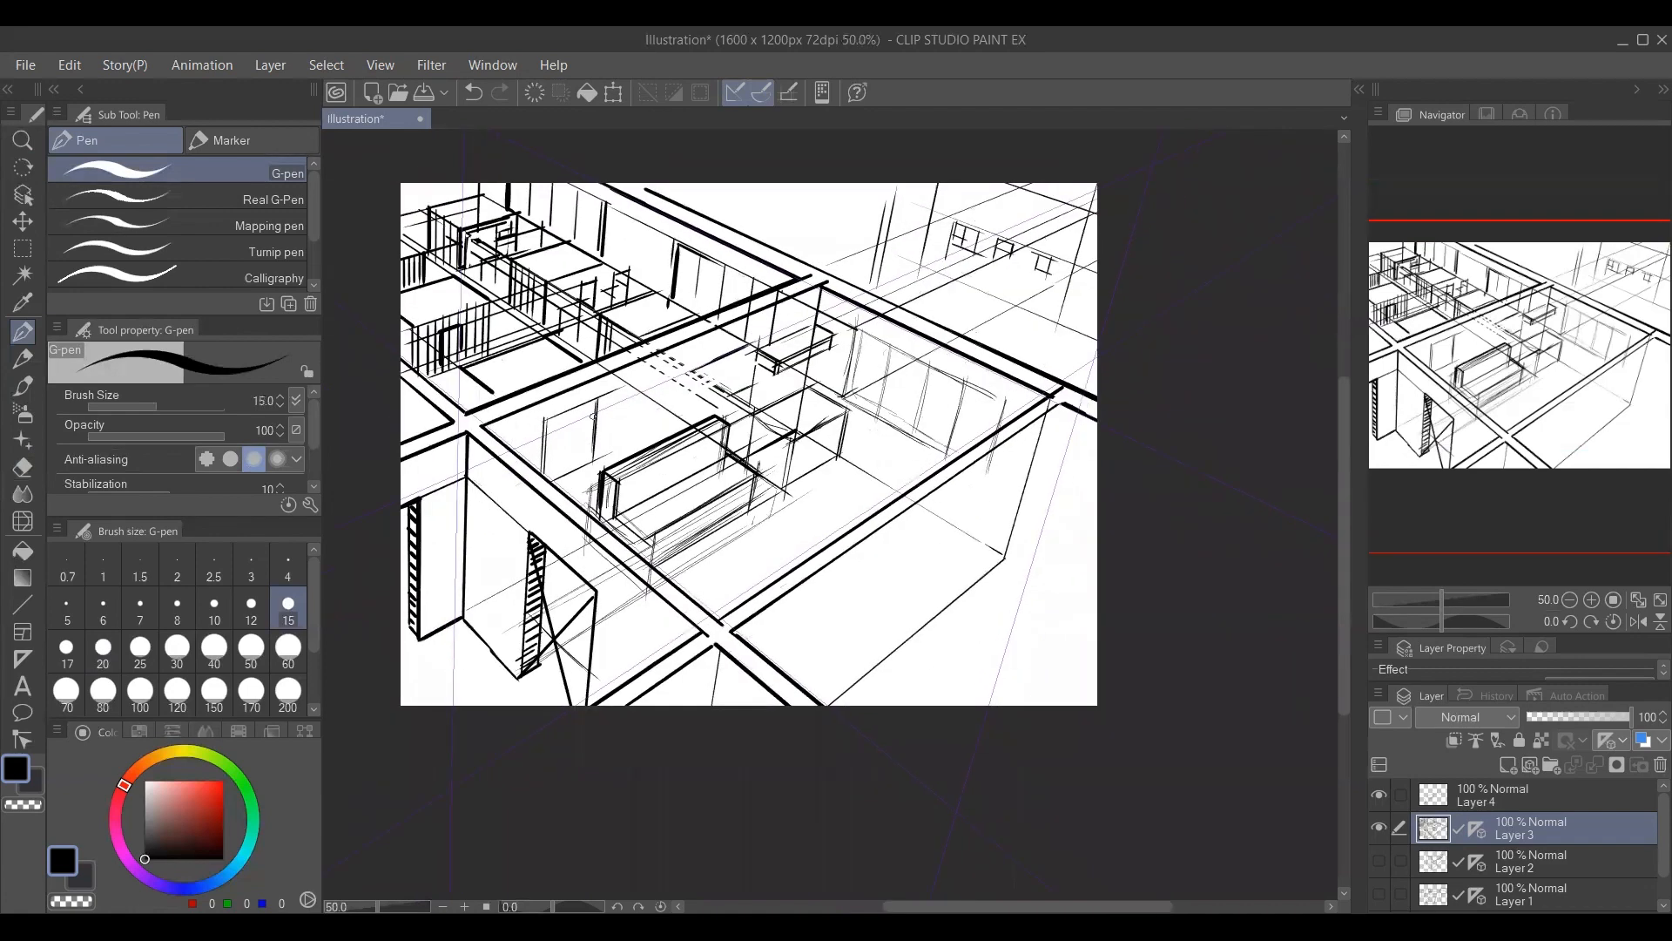
drag(544, 423, 621, 391)
drag(540, 426, 620, 392)
mouse_move(741, 583)
mouse_down()
mouse_move(721, 583)
mouse_move(728, 710)
mouse_up()
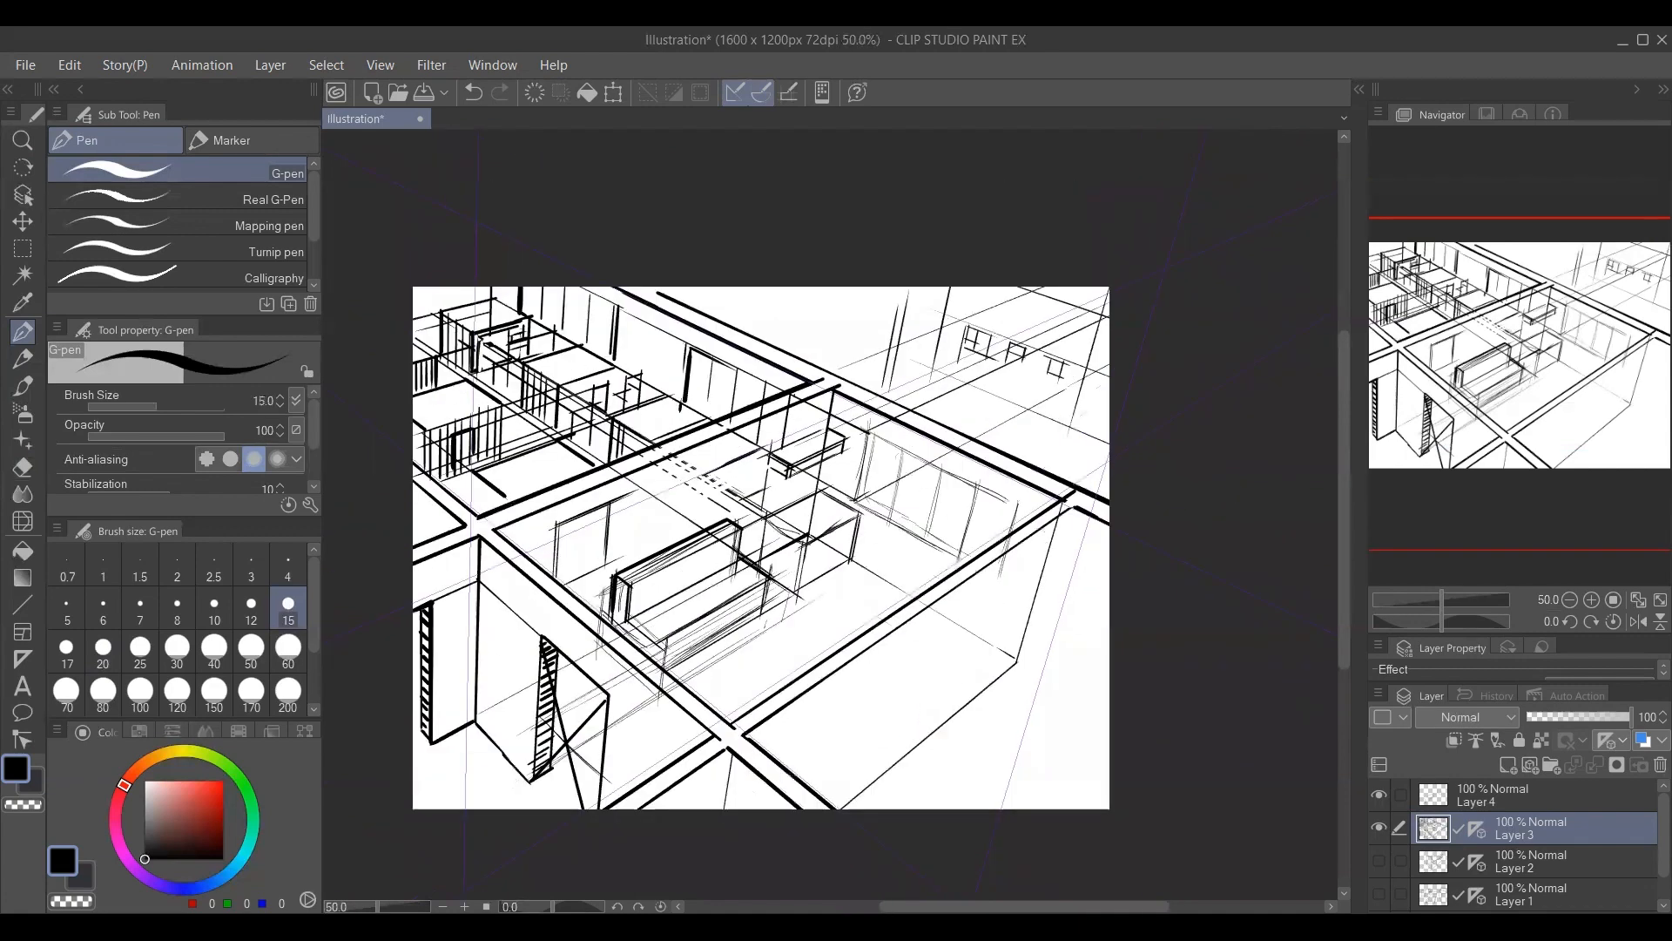
drag(716, 630, 695, 579)
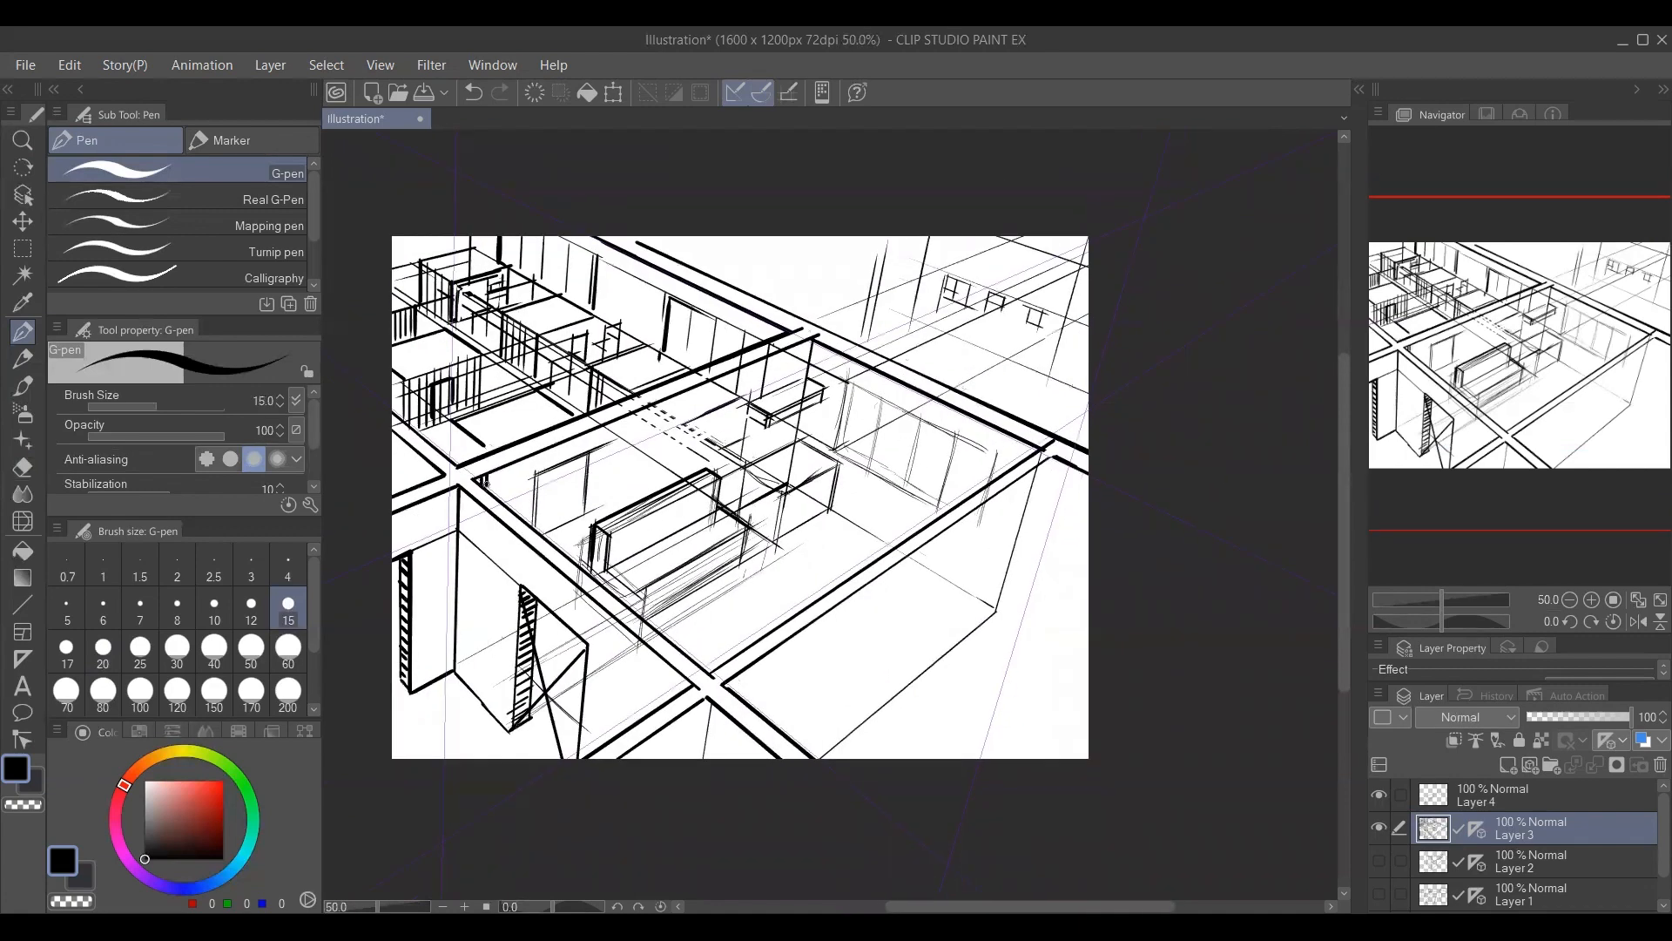
Hatch the main room's back wall under the beam with vertical strokes, from the near corner towards the shelf.
mouse_move(496, 466)
mouse_down()
mouse_move(495, 493)
mouse_move(529, 512)
mouse_up()
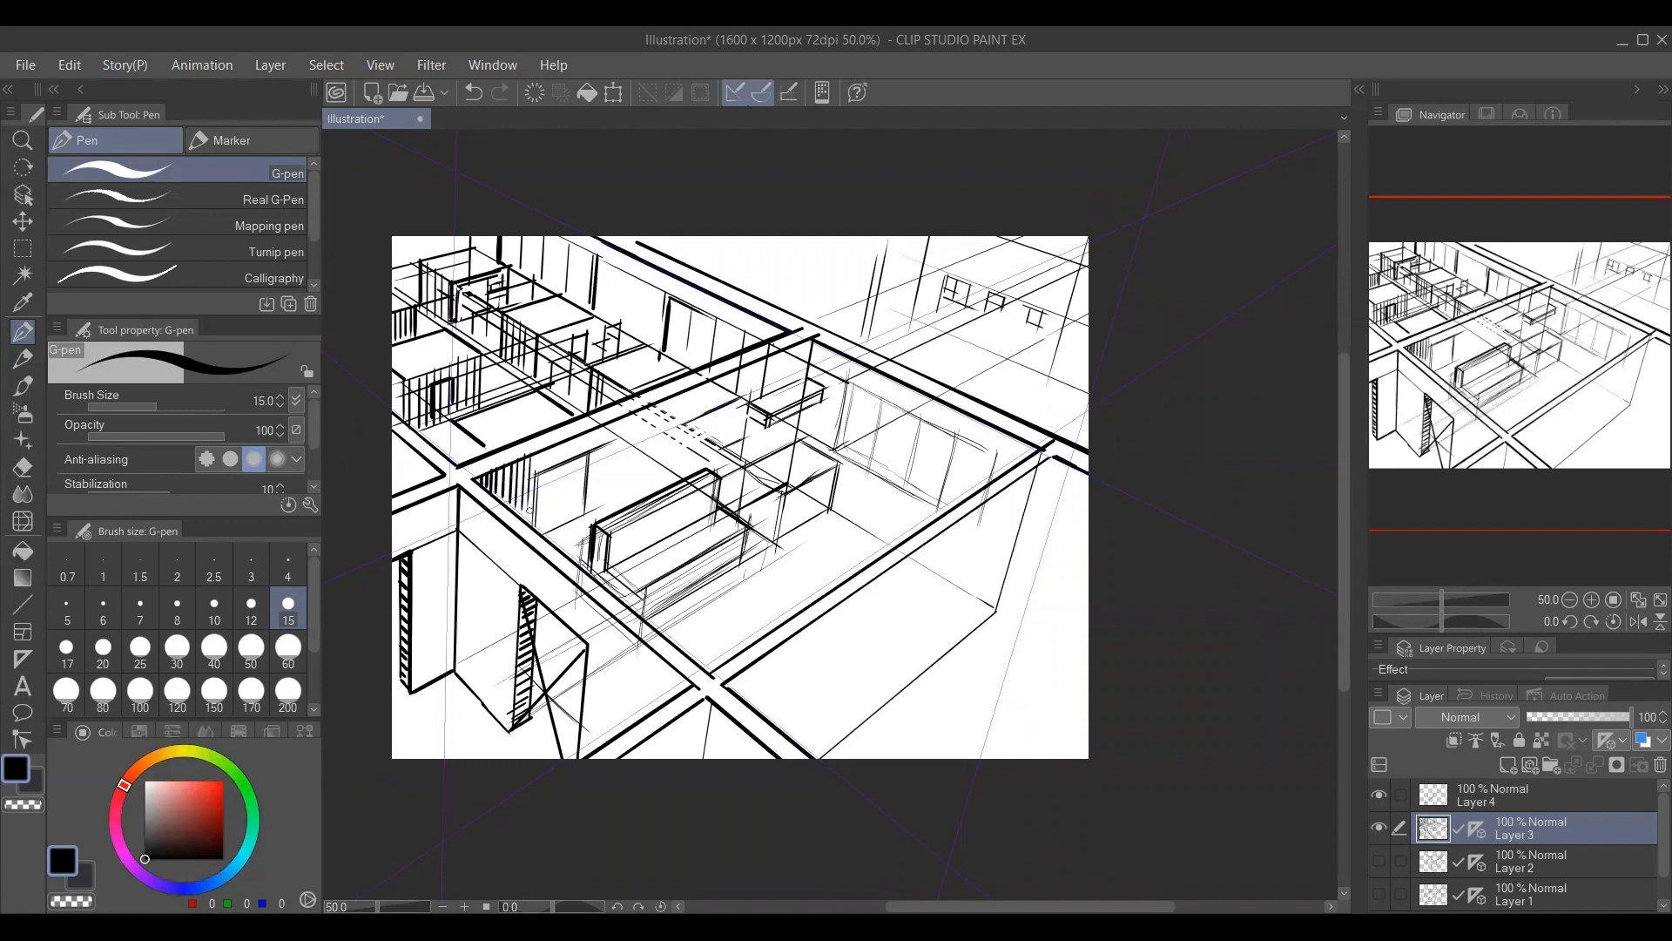
drag(568, 435, 566, 459)
mouse_move(580, 432)
mouse_down()
mouse_move(597, 508)
mouse_move(609, 487)
mouse_up()
drag(622, 416, 618, 498)
mouse_move(632, 410)
mouse_down()
mouse_move(629, 493)
mouse_move(651, 475)
mouse_move(655, 493)
mouse_up()
mouse_move(672, 395)
mouse_down()
mouse_move(666, 489)
mouse_move(687, 425)
mouse_move(679, 473)
mouse_up()
mouse_move(707, 381)
mouse_down()
mouse_move(694, 463)
mouse_move(706, 457)
mouse_up()
mouse_move(729, 368)
mouse_down()
mouse_move(708, 450)
mouse_move(723, 420)
mouse_up()
Continue the vertical hatching behind and beneath the wall shelf up to the far corner.
mouse_move(739, 371)
mouse_down()
mouse_move(722, 447)
mouse_move(766, 399)
mouse_up()
drag(789, 343, 779, 389)
drag(806, 342, 796, 377)
mouse_move(812, 336)
mouse_down()
mouse_move(801, 388)
mouse_move(747, 458)
mouse_up()
drag(763, 421, 758, 460)
drag(780, 421, 778, 445)
mouse_move(791, 414)
mouse_down()
mouse_move(772, 514)
mouse_move(710, 515)
mouse_move(714, 476)
mouse_up()
Hatch the outer wall's near corner below the front beam and extend a floor edge outward from its far bottom corner.
drag(640, 645, 640, 663)
drag(656, 636, 655, 668)
drag(673, 621, 666, 655)
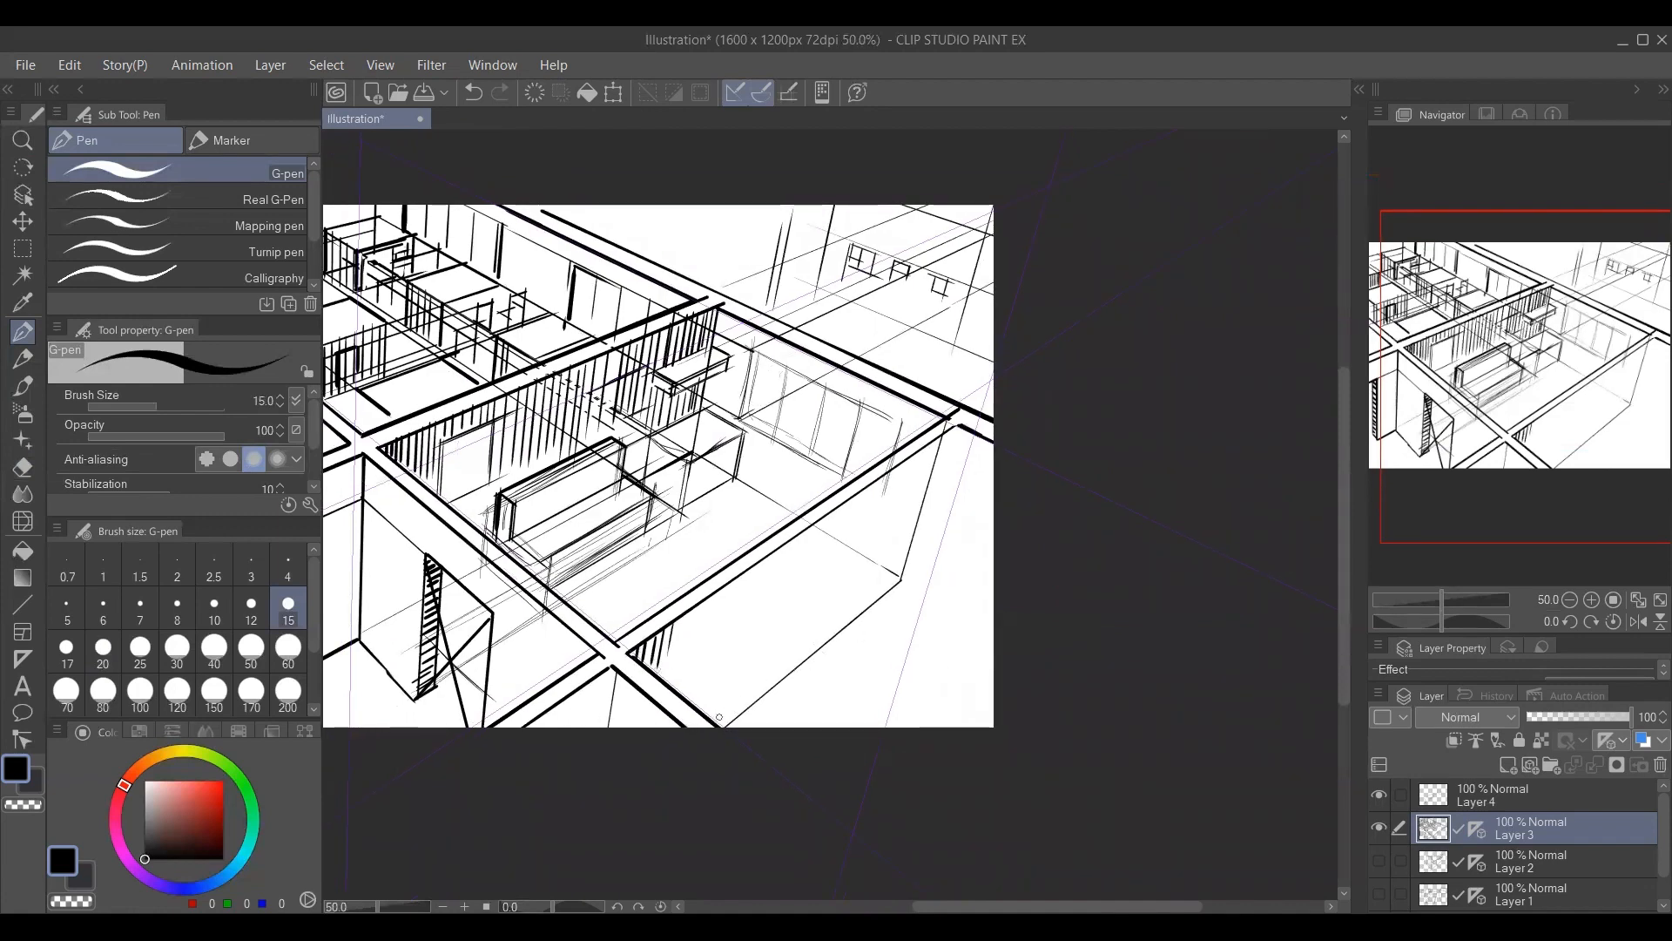
drag(903, 579, 1000, 639)
drag(842, 716, 858, 731)
mouse_move(770, 636)
mouse_down()
mouse_move(780, 596)
mouse_move(717, 589)
mouse_move(733, 598)
mouse_up()
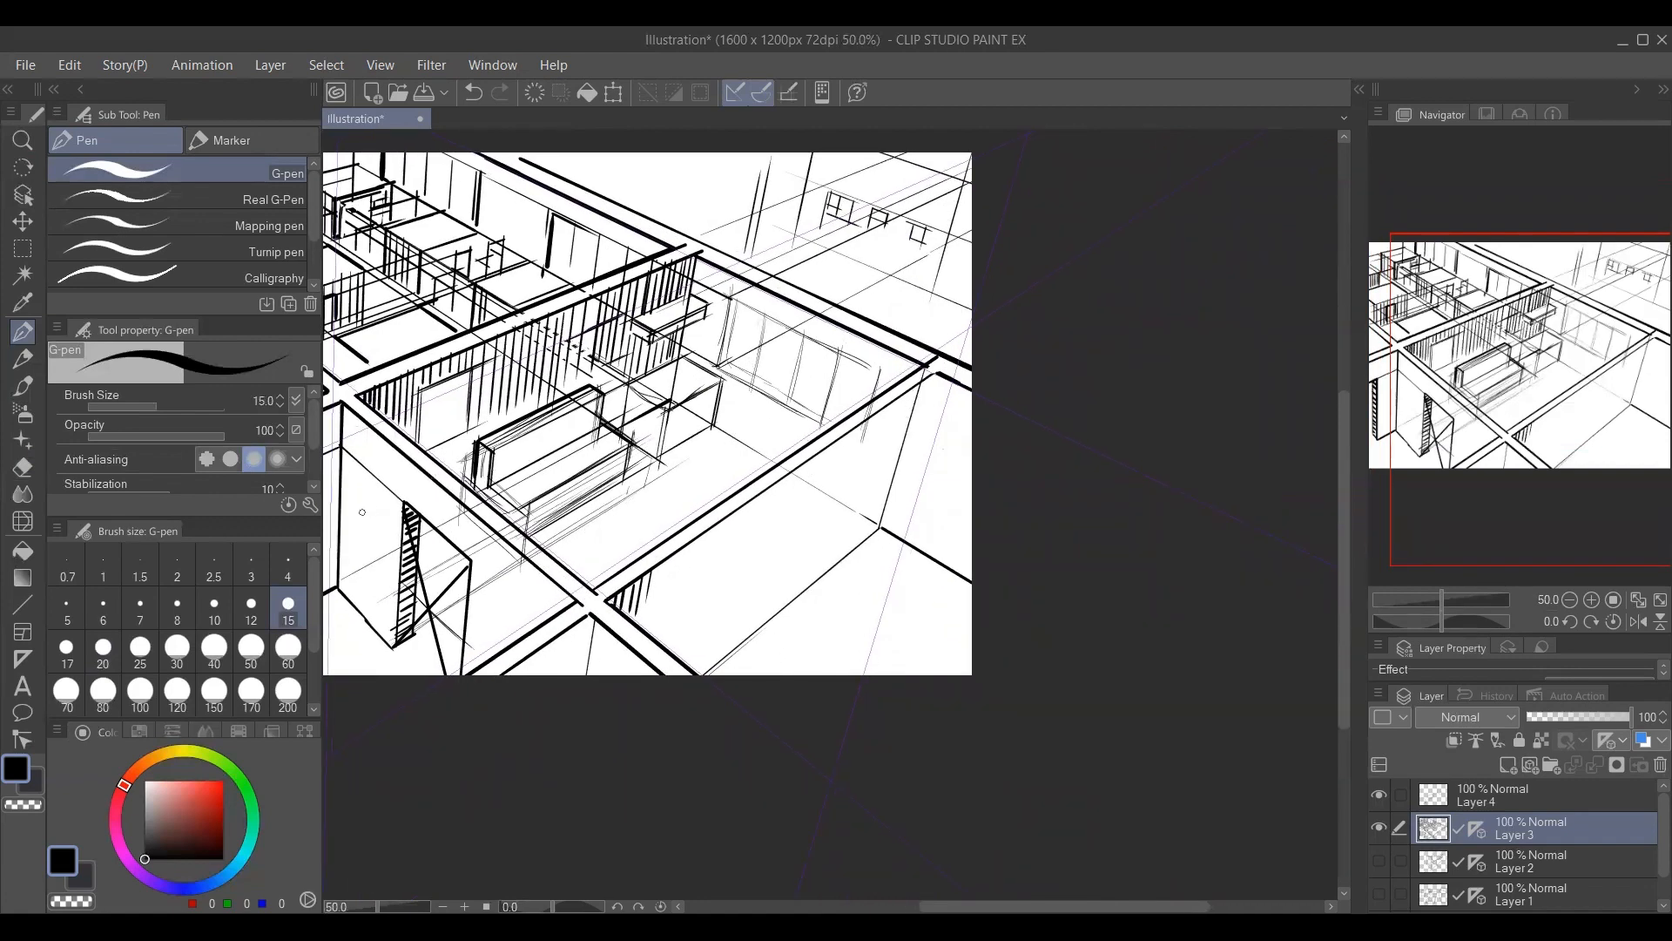
Draw a long line along the outer wall just below and parallel to the front beam.
drag(402, 504, 789, 304)
key(ctrl+z)
mouse_move(592, 615)
mouse_down()
mouse_move(590, 676)
mouse_move(935, 402)
mouse_up()
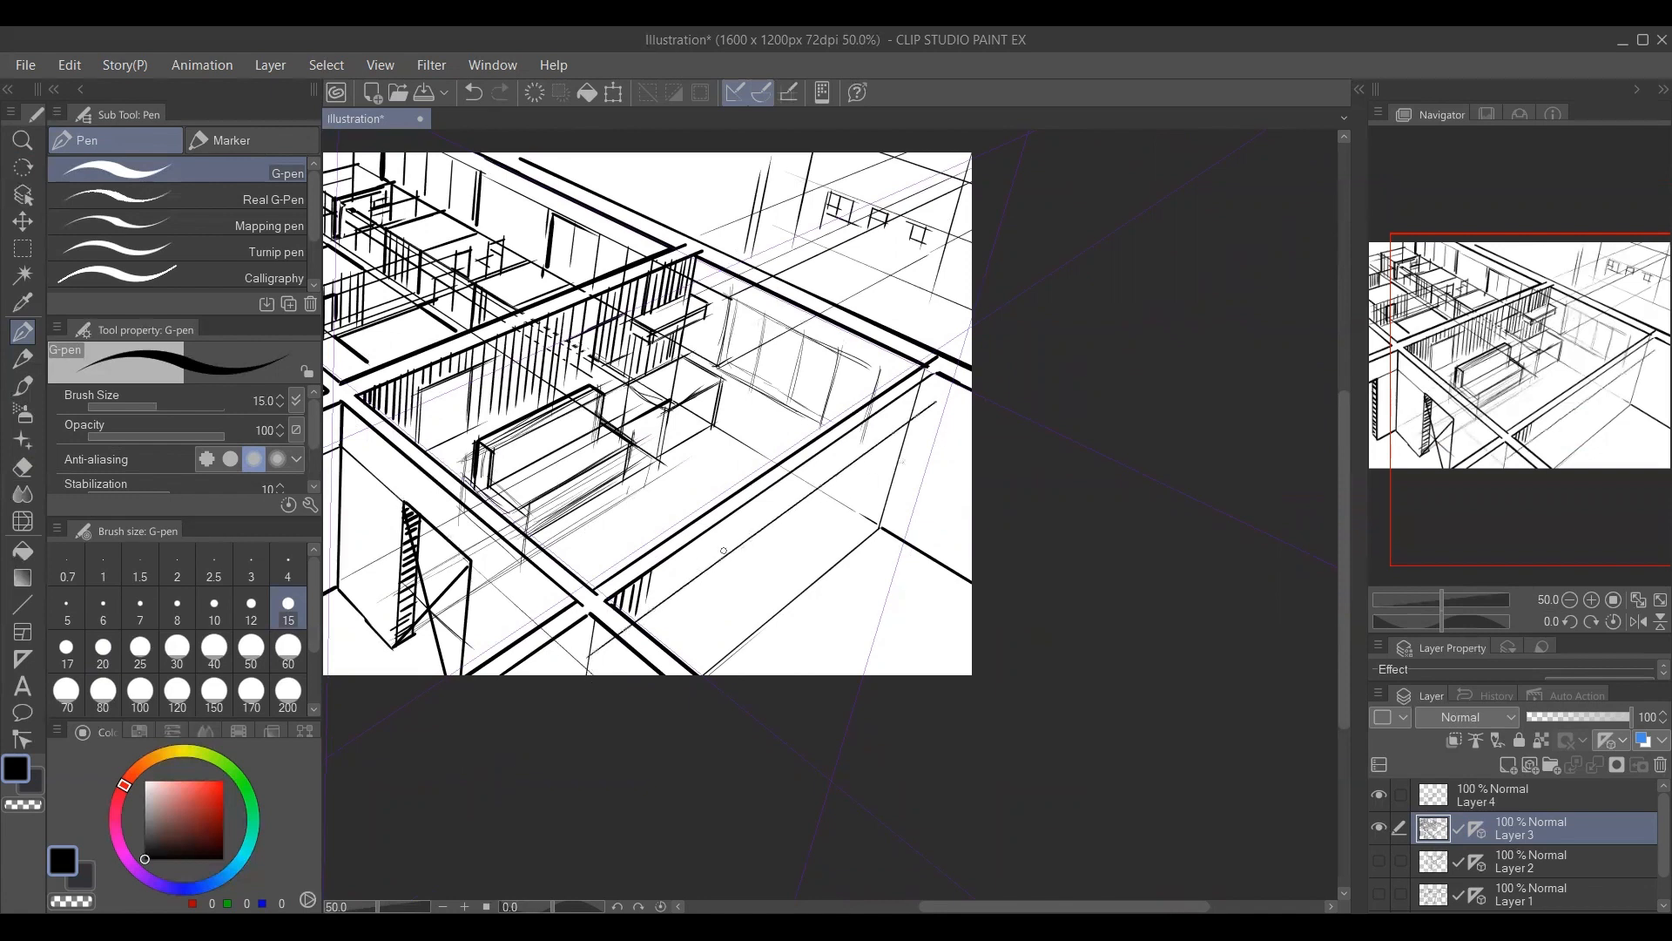
drag(706, 570, 783, 518)
key(ctrl+z)
mouse_move(472, 565)
mouse_down()
mouse_move(585, 667)
mouse_move(858, 459)
mouse_up()
key(ctrl+z)
drag(745, 537, 841, 469)
key(ctrl+z)
Draw a doorway's top edge and its two uprights on the outer wall below the front beam.
drag(748, 540, 844, 470)
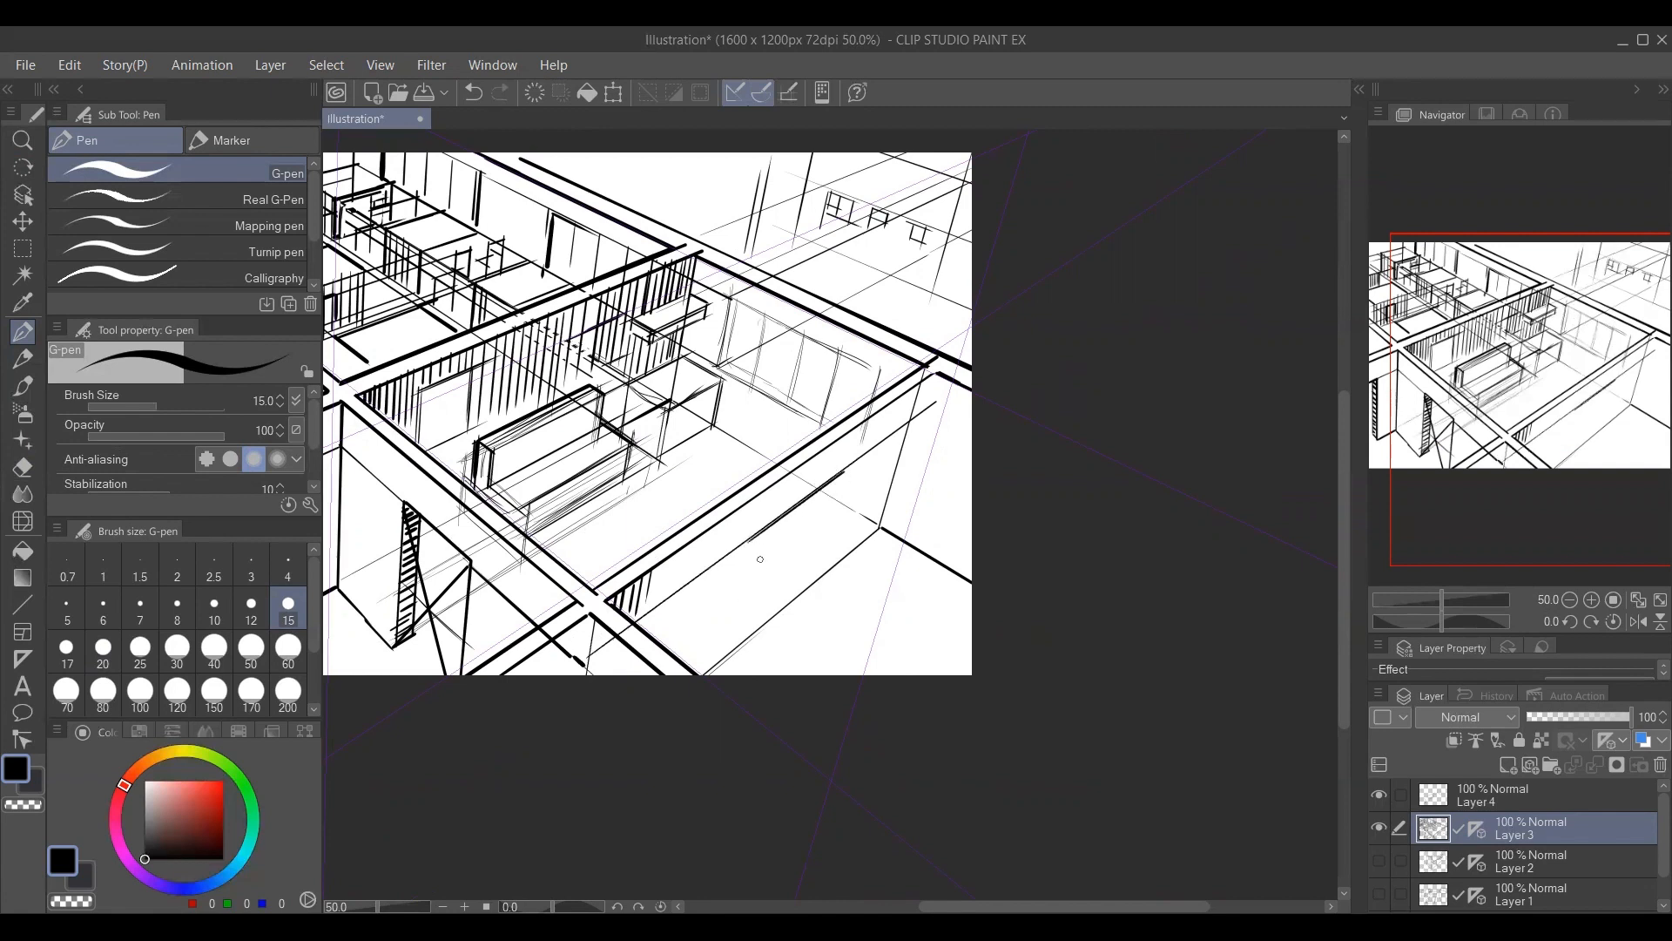
drag(749, 542, 730, 639)
mouse_move(747, 541)
mouse_down()
mouse_move(815, 494)
mouse_move(782, 610)
mouse_up()
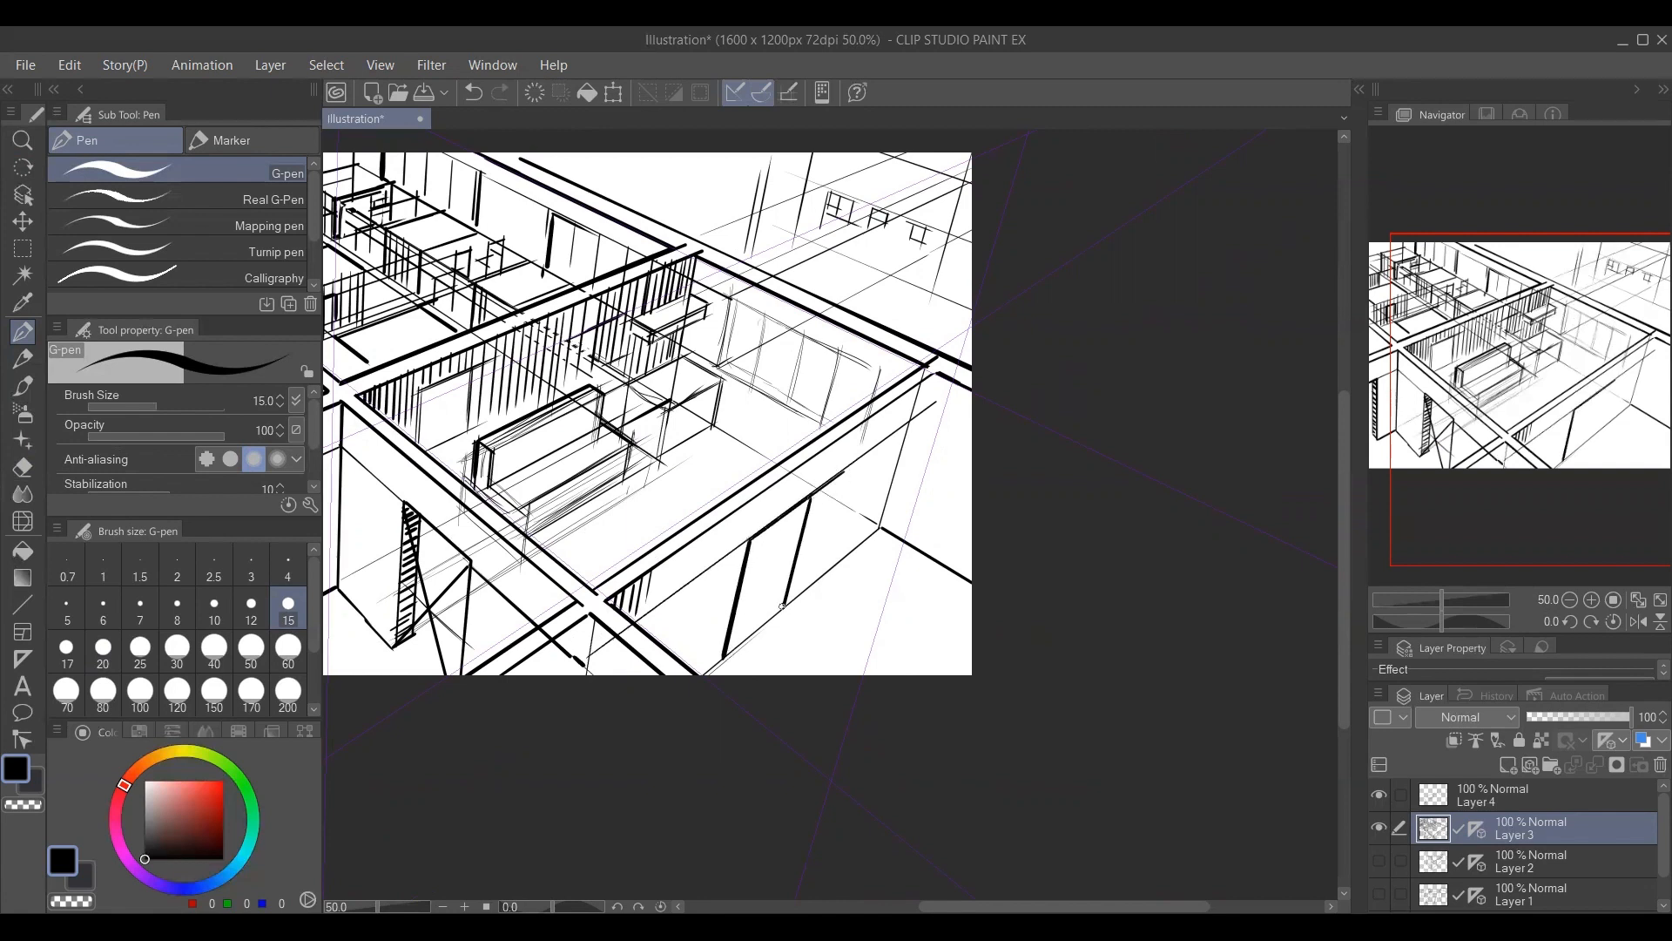
key(ctrl+z)
drag(810, 496, 784, 609)
Add the hatched jamb thickness on the doorway's far side and short hatch marks along its threshold.
drag(770, 601, 798, 510)
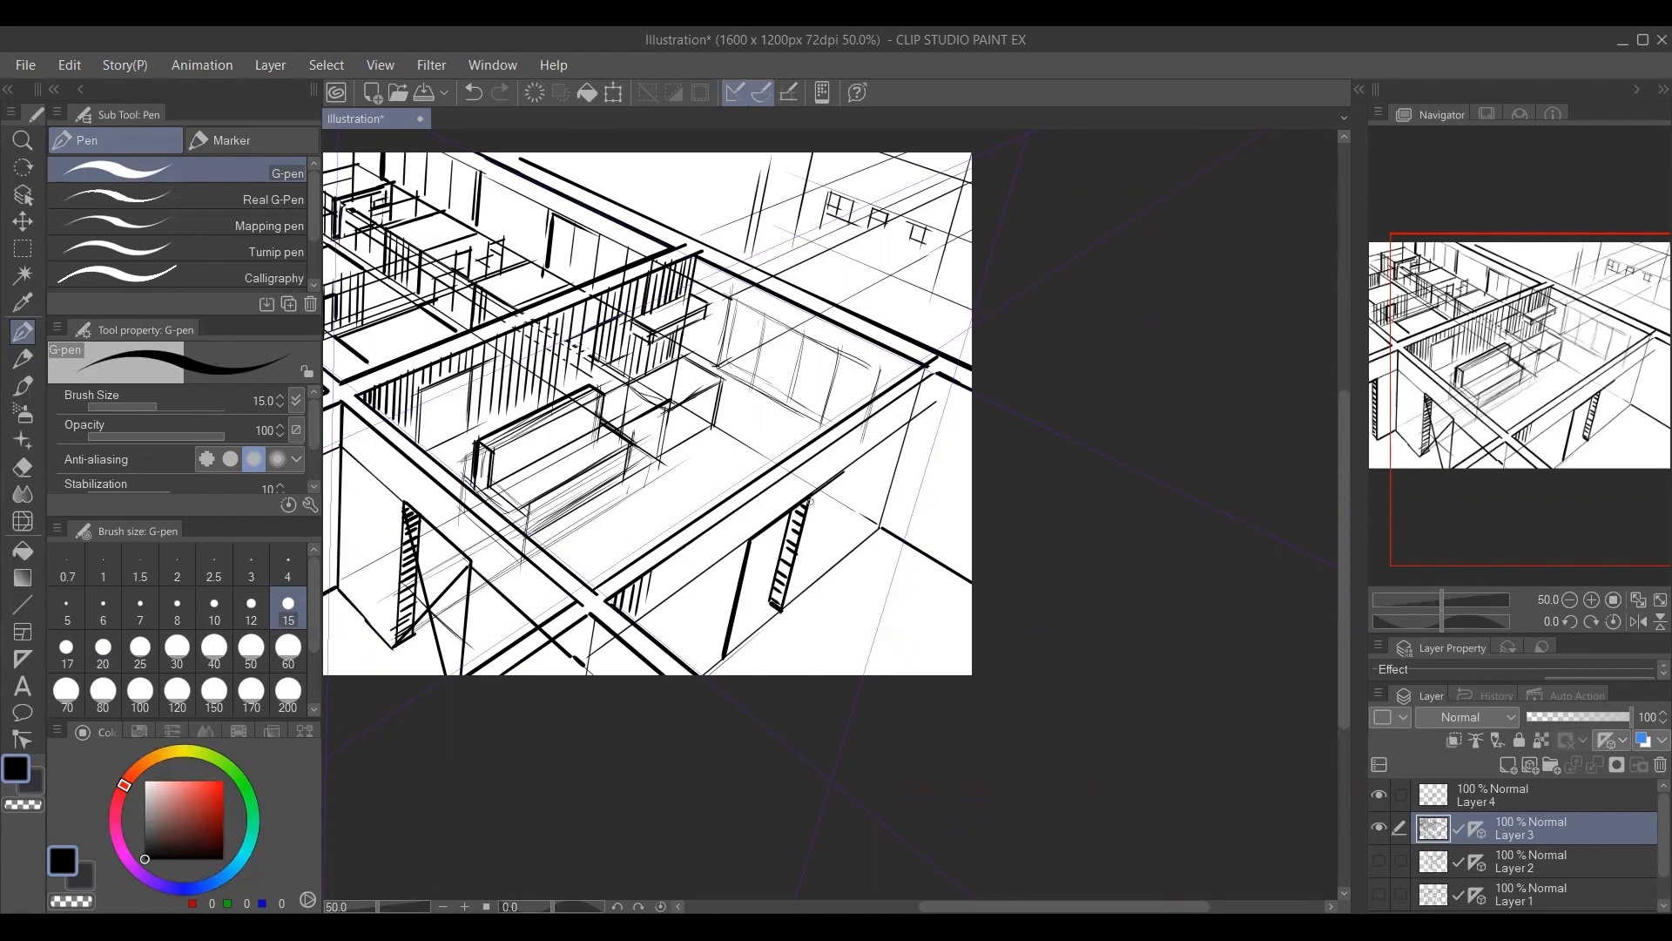
drag(743, 585, 850, 567)
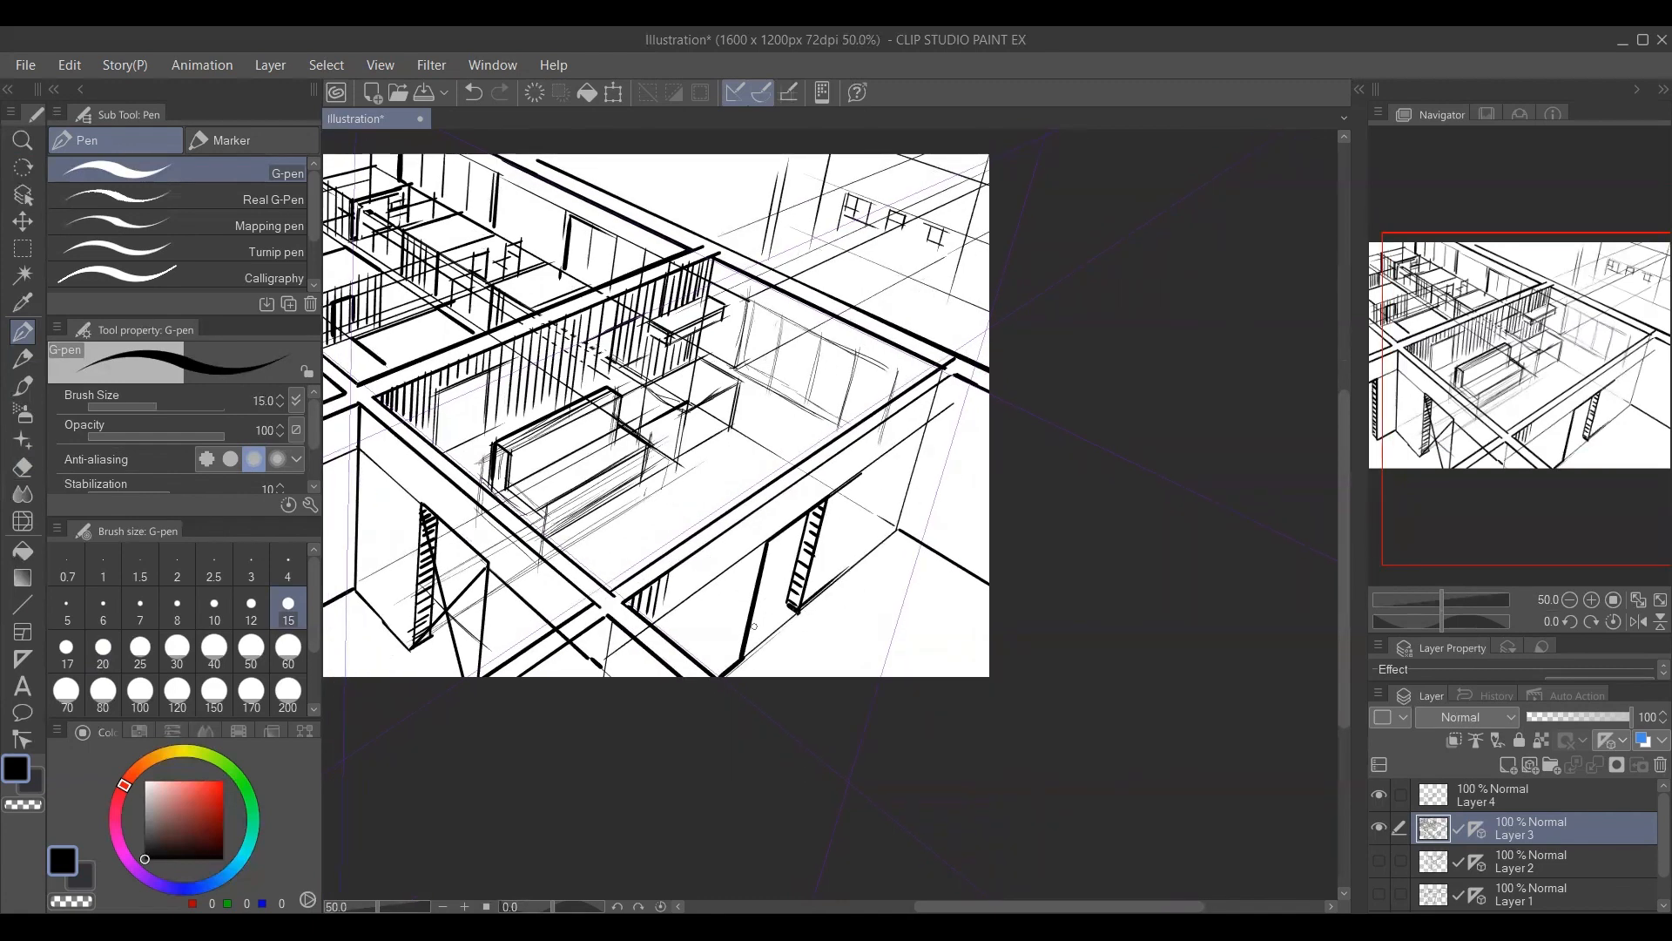
mouse_move(752, 623)
mouse_down()
mouse_move(797, 591)
mouse_move(760, 641)
mouse_up()
drag(769, 560, 723, 529)
Draw receding lines outward from the doorway and cross lines joining them as the top of a box outside.
key(ctrl+space)
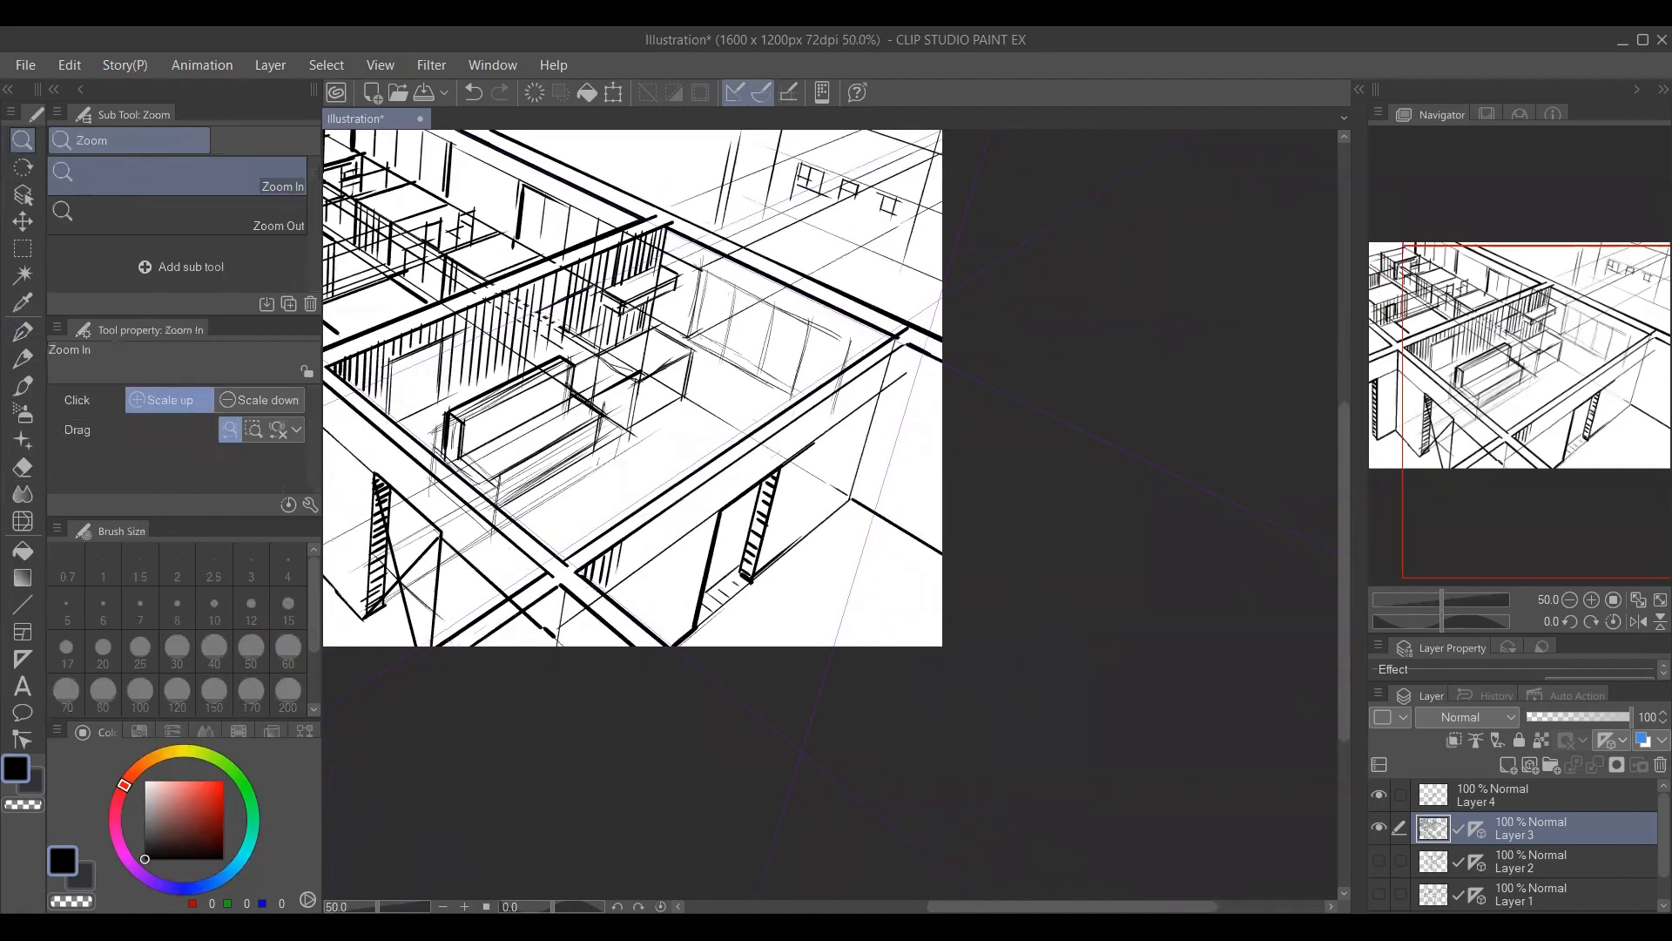
click(748, 531)
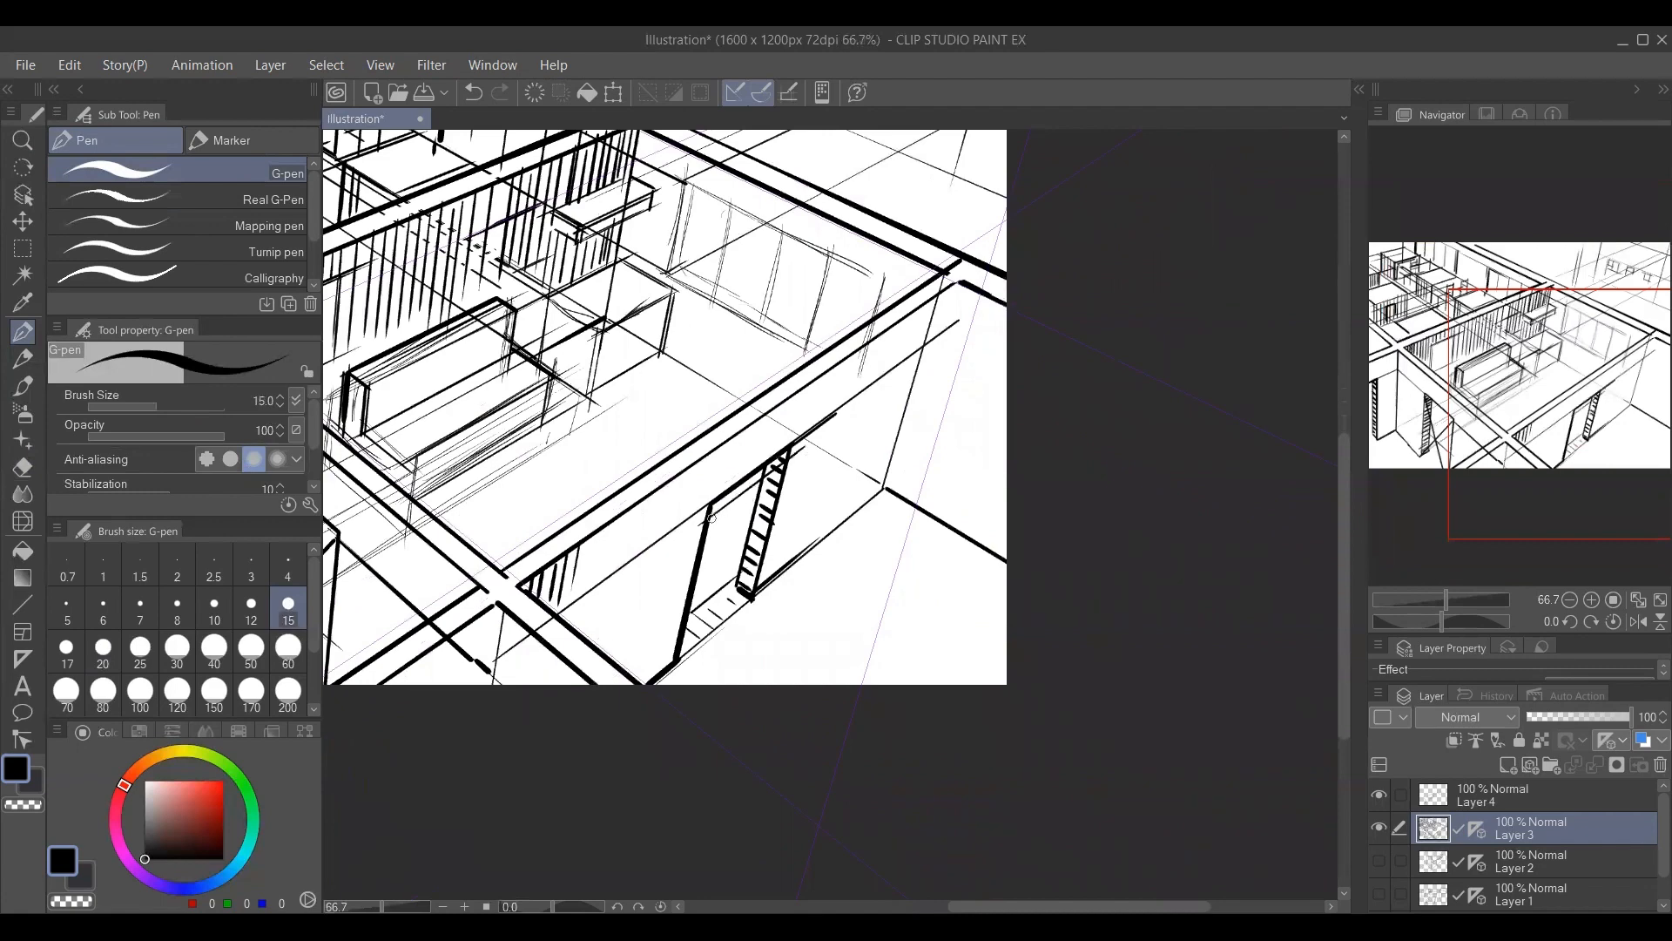
mouse_move(700, 531)
mouse_down()
mouse_move(808, 453)
mouse_move(732, 549)
mouse_move(829, 614)
mouse_up()
drag(789, 465, 936, 557)
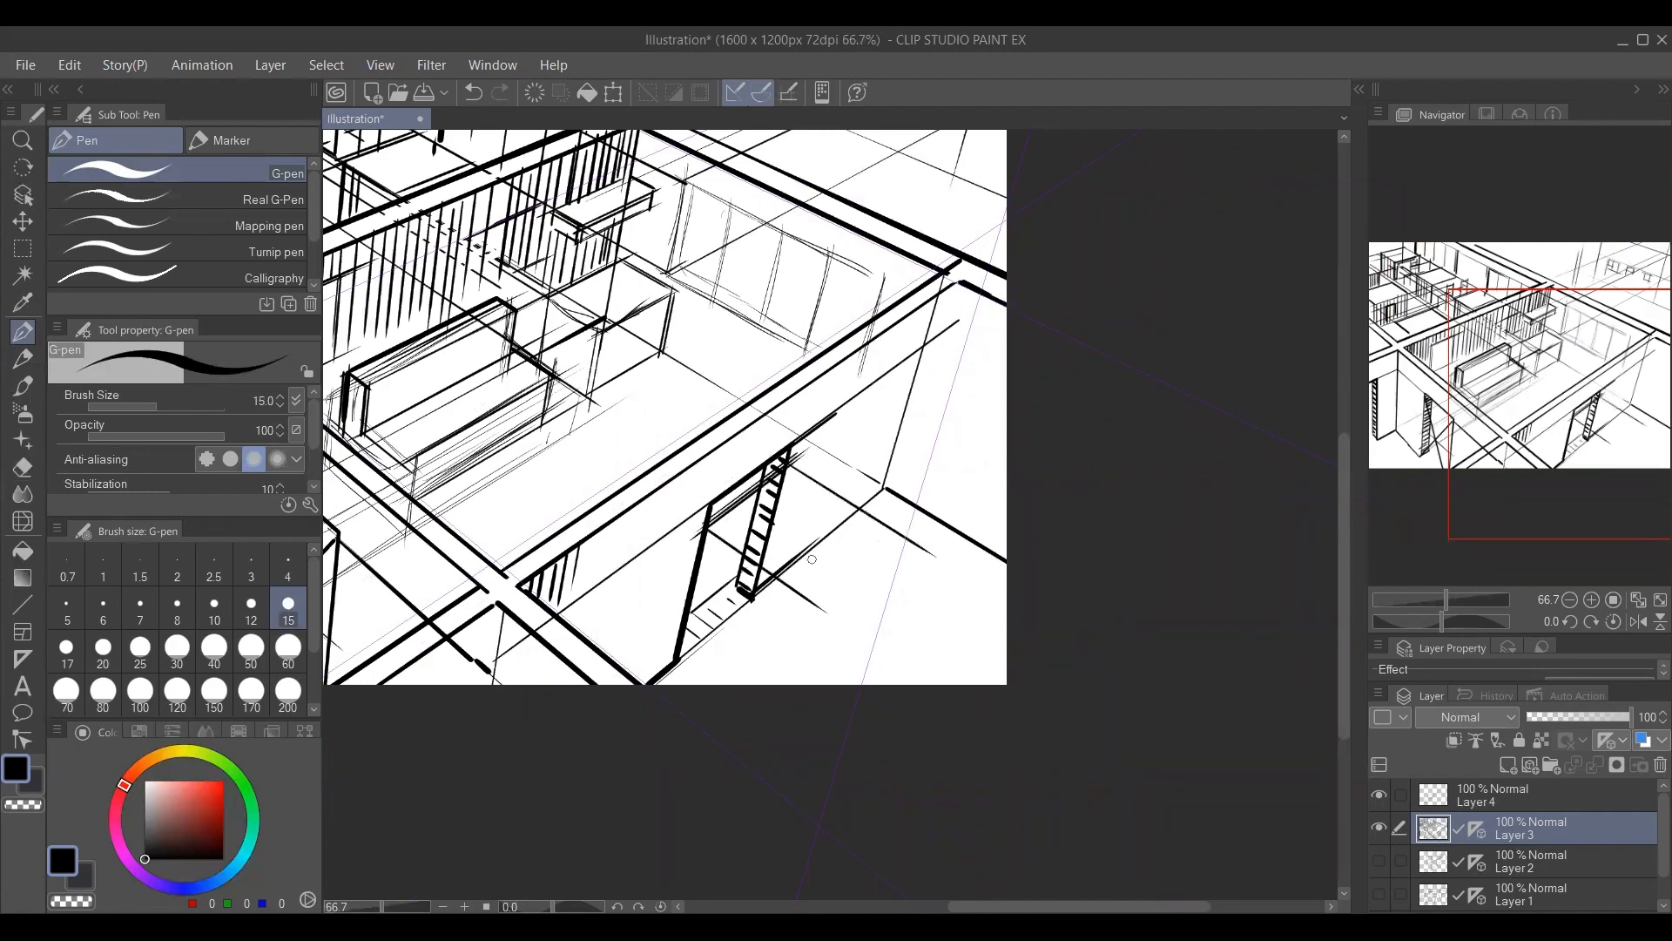
drag(788, 586, 886, 504)
mouse_move(788, 585)
mouse_down()
mouse_move(855, 629)
mouse_move(916, 528)
mouse_up()
Draw the uprights and base edge of the box outside the doorway.
drag(789, 586, 762, 684)
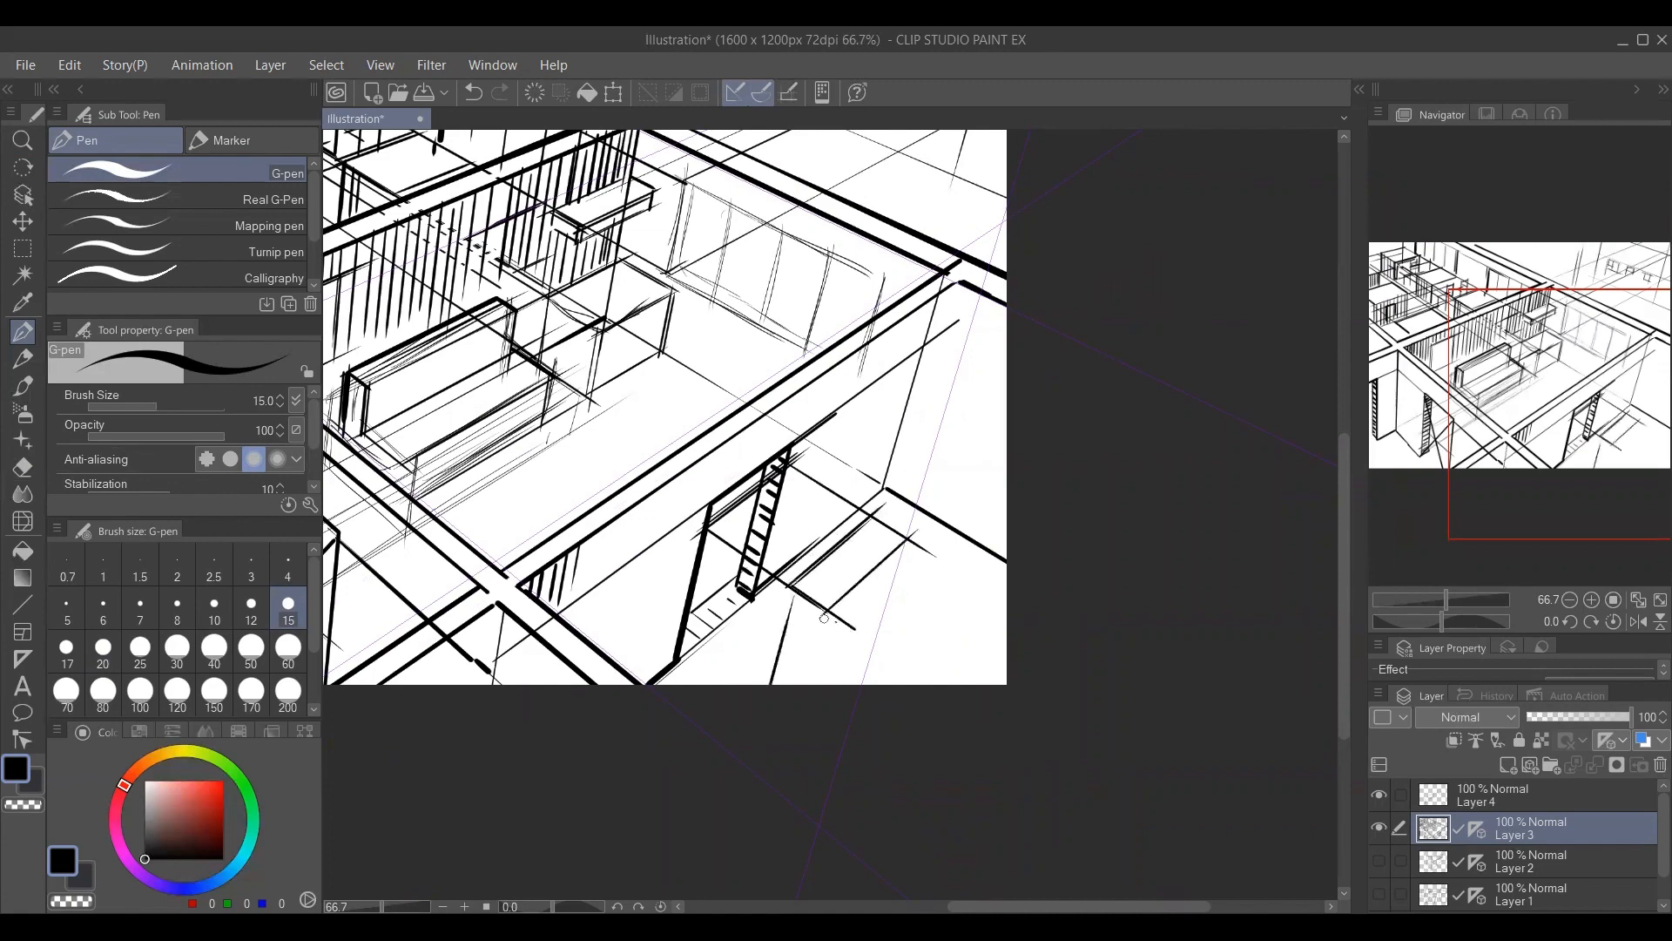
key(ctrl+z)
drag(788, 585, 763, 684)
drag(749, 591, 860, 667)
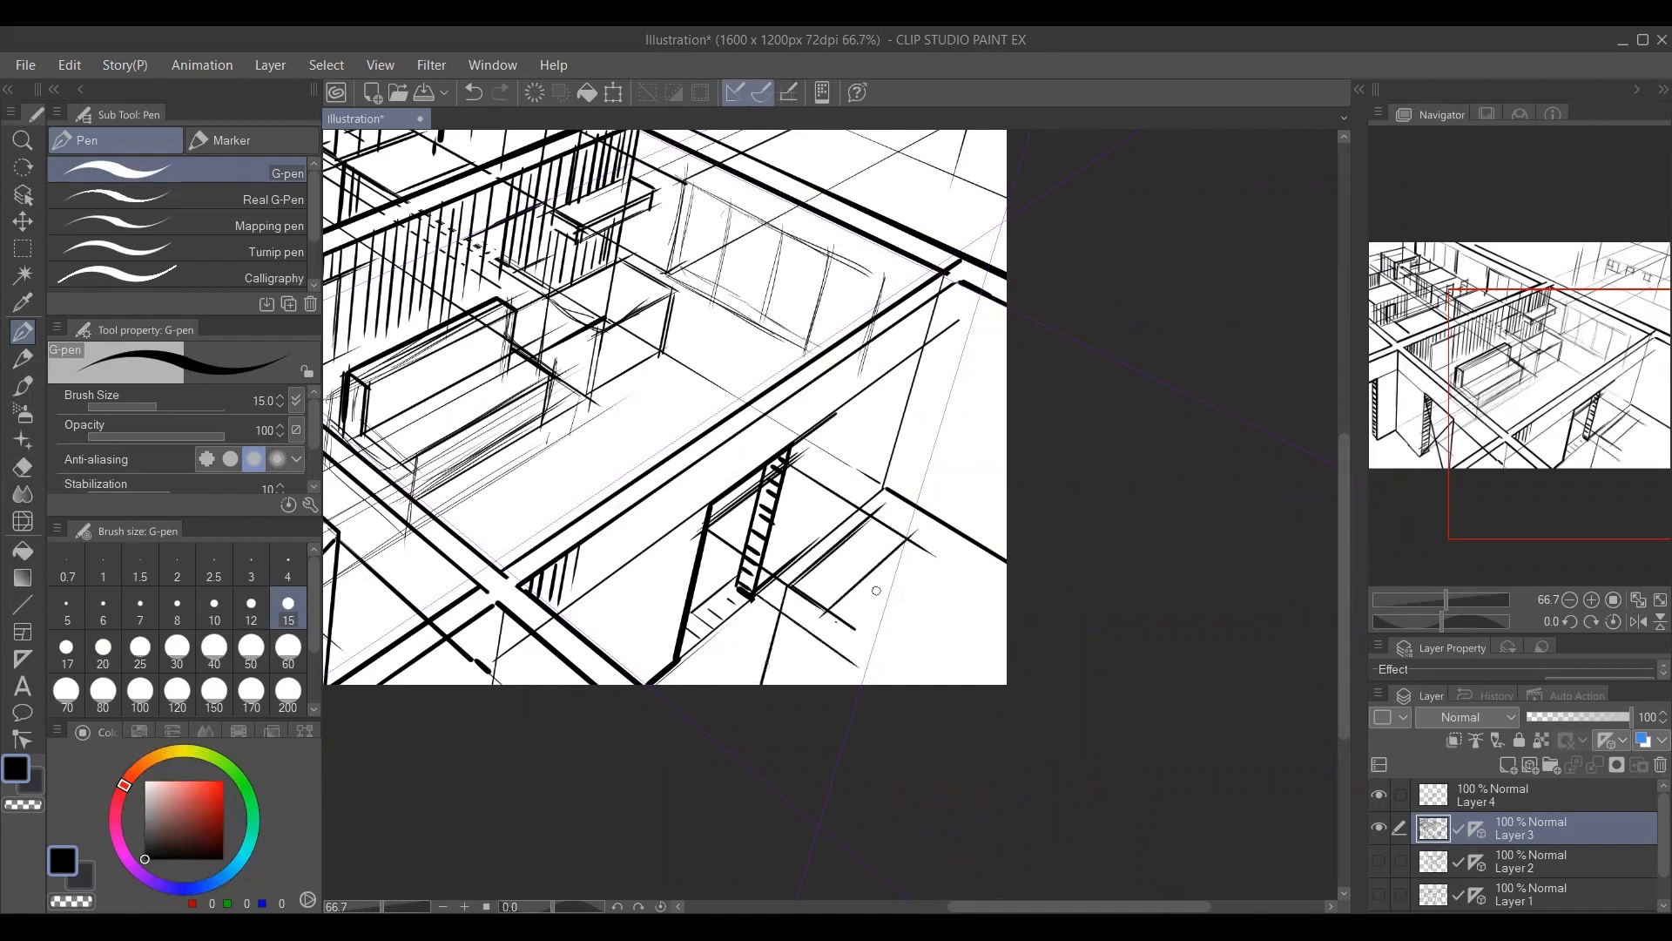
drag(909, 540, 843, 683)
drag(828, 610, 807, 684)
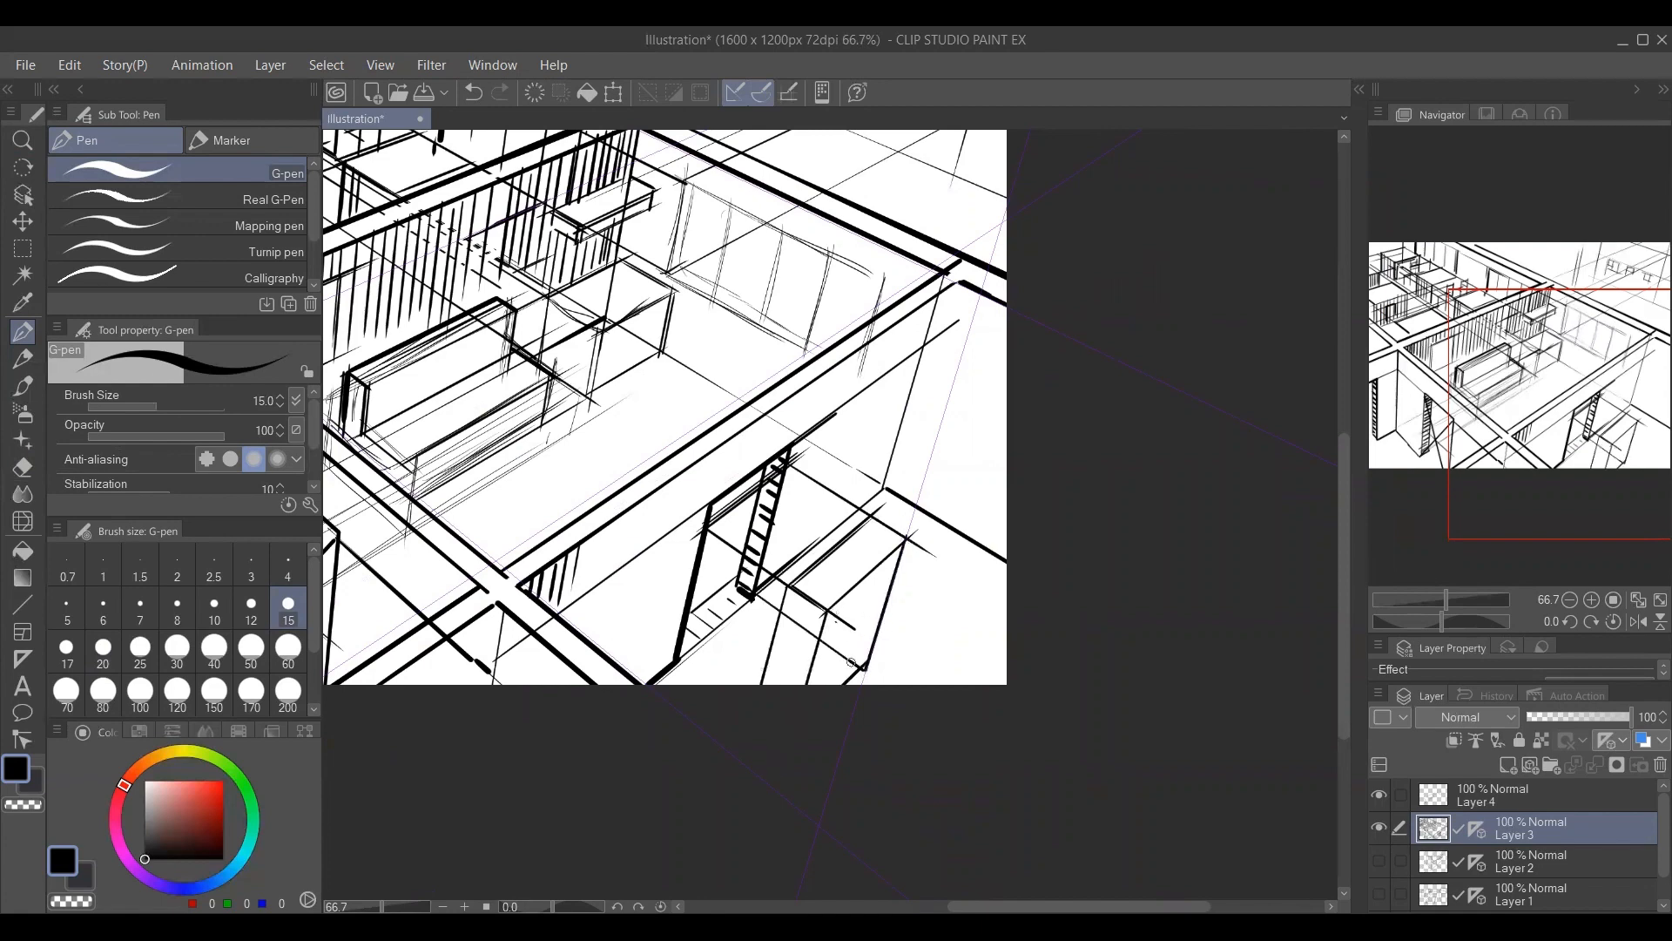
Add a layer above Layer 3 and sketch crossing diagonals on the box's face with DRAW_line_texture at size 9.
click(1503, 763)
key(ctrl+space)
click(884, 589)
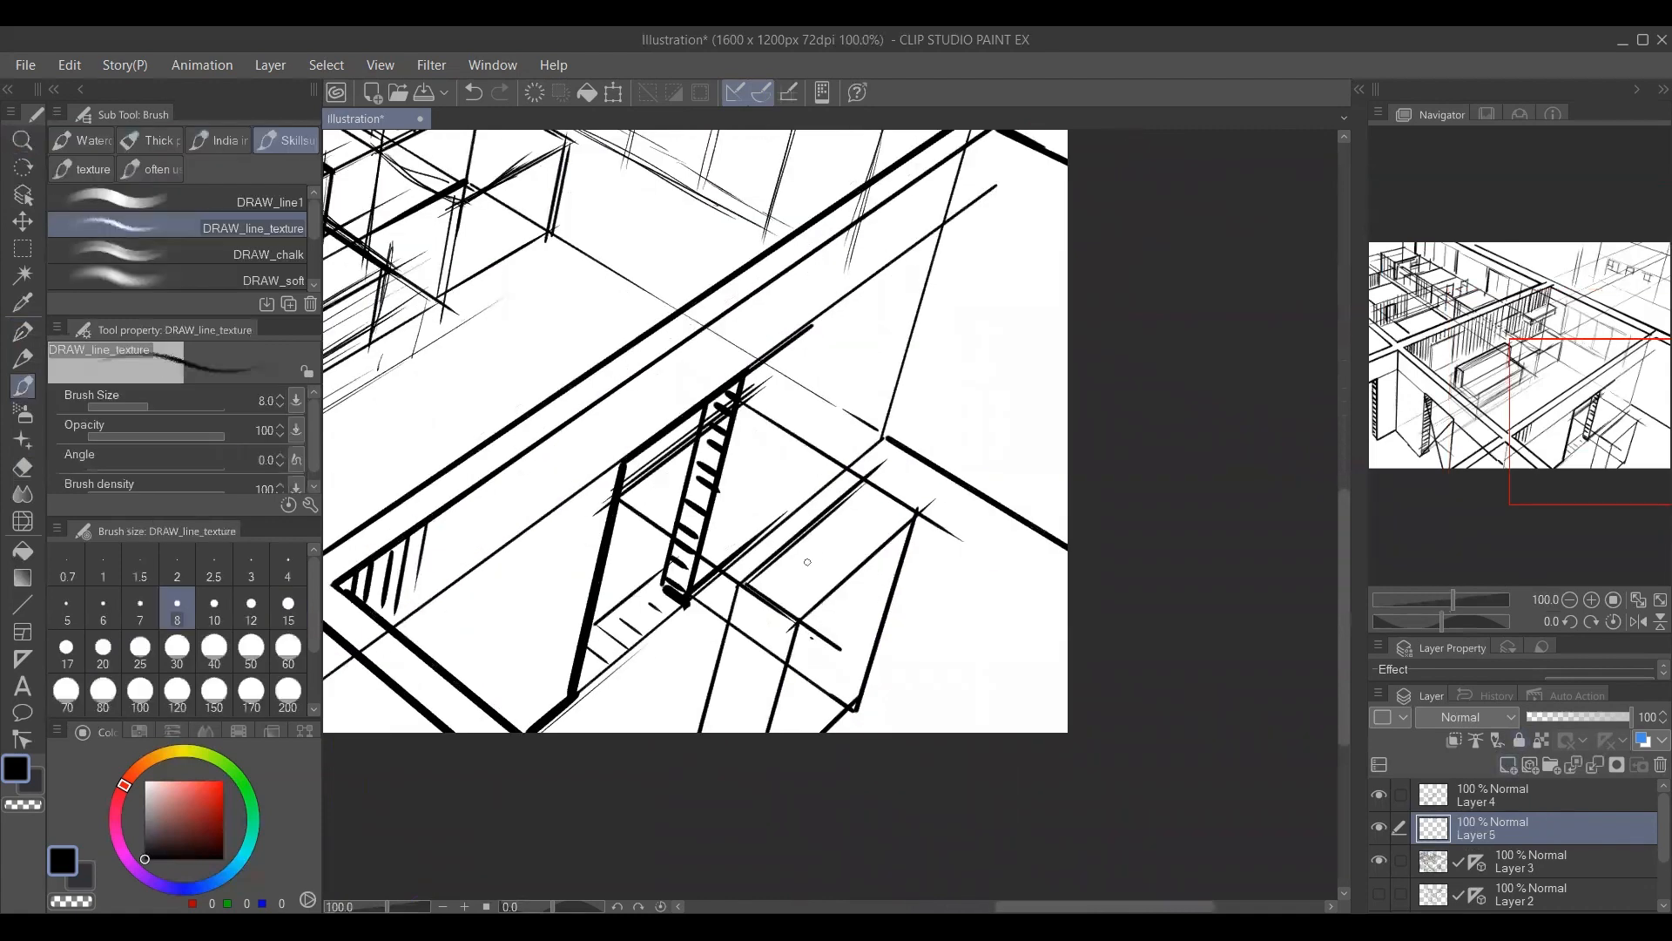
drag(911, 524, 784, 731)
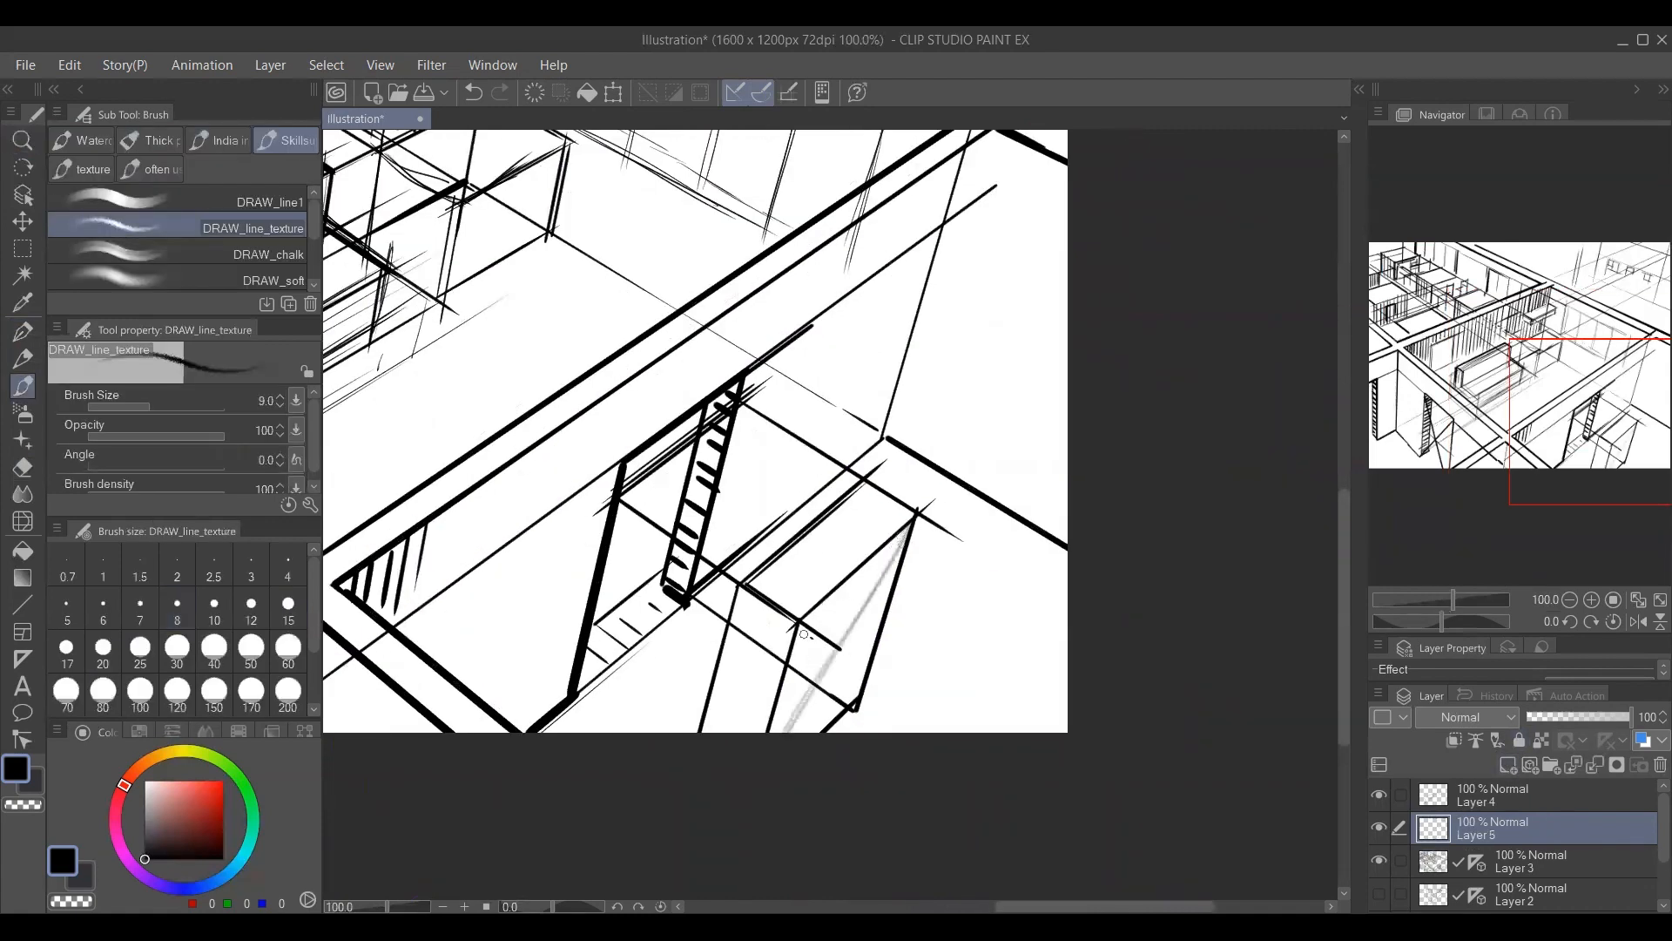
drag(803, 613, 877, 719)
drag(774, 704, 922, 575)
key(ctrl+z)
key(ctrl+z)
drag(788, 706, 913, 580)
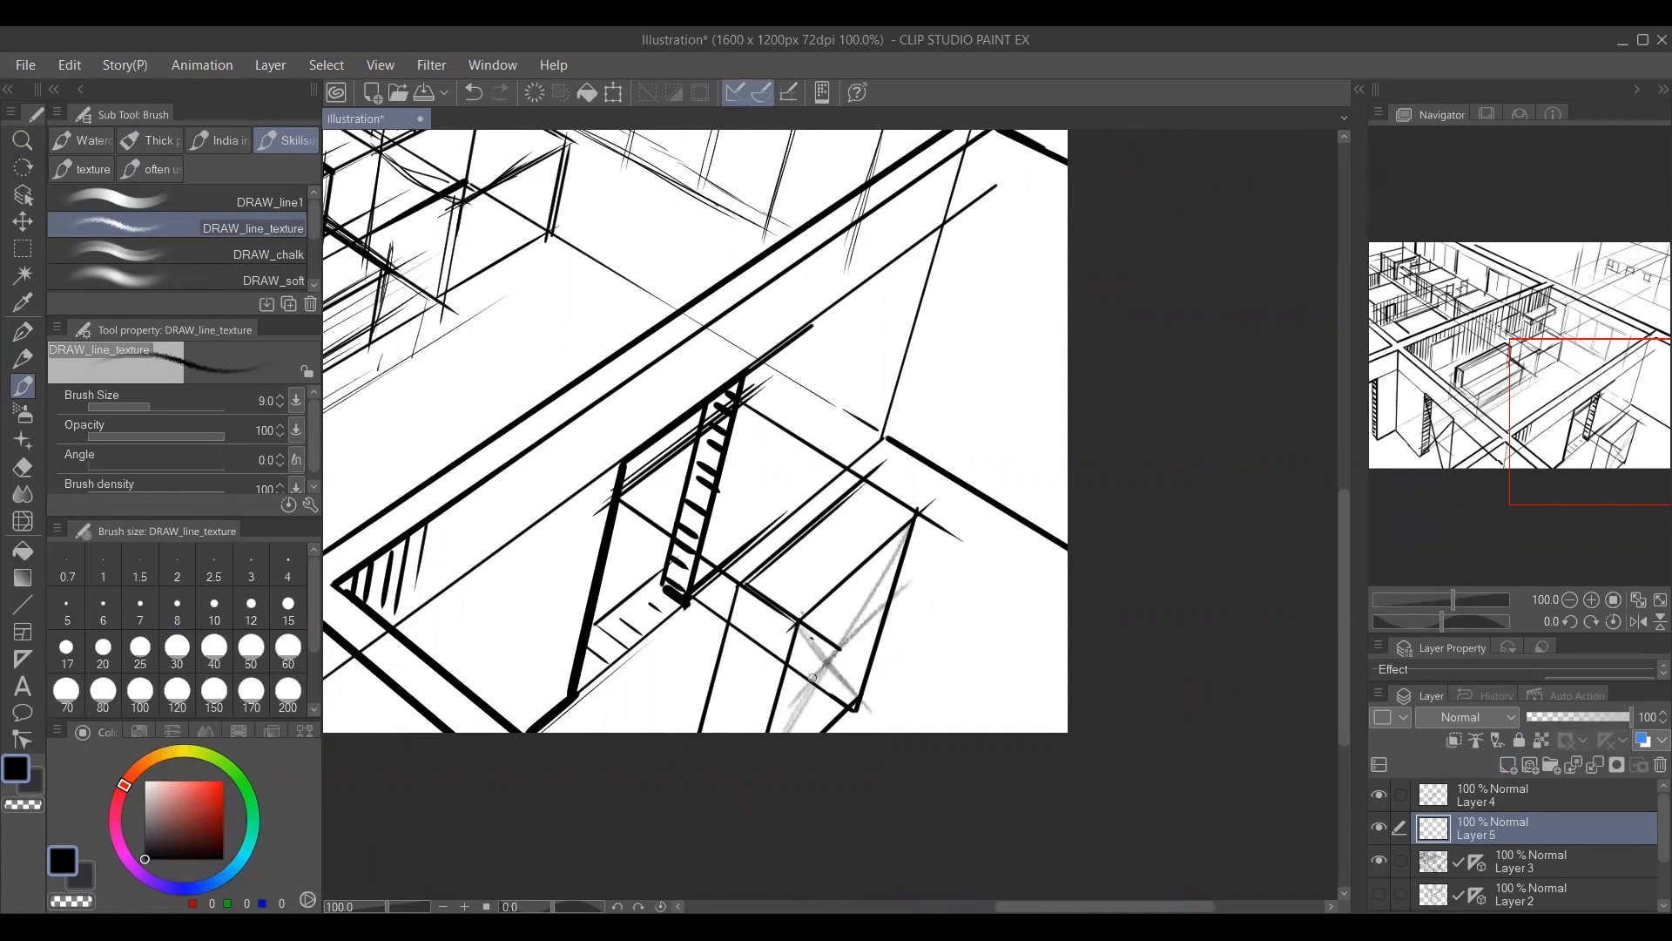
Rough in a figure's round head, shoulders and body over the box outside the doorway.
drag(812, 677, 888, 600)
mouse_move(805, 541)
mouse_down()
mouse_move(779, 607)
mouse_move(830, 607)
mouse_move(863, 577)
mouse_up()
drag(805, 643, 845, 645)
mouse_move(846, 646)
mouse_down()
mouse_move(843, 679)
mouse_move(796, 694)
mouse_up()
drag(796, 694, 831, 710)
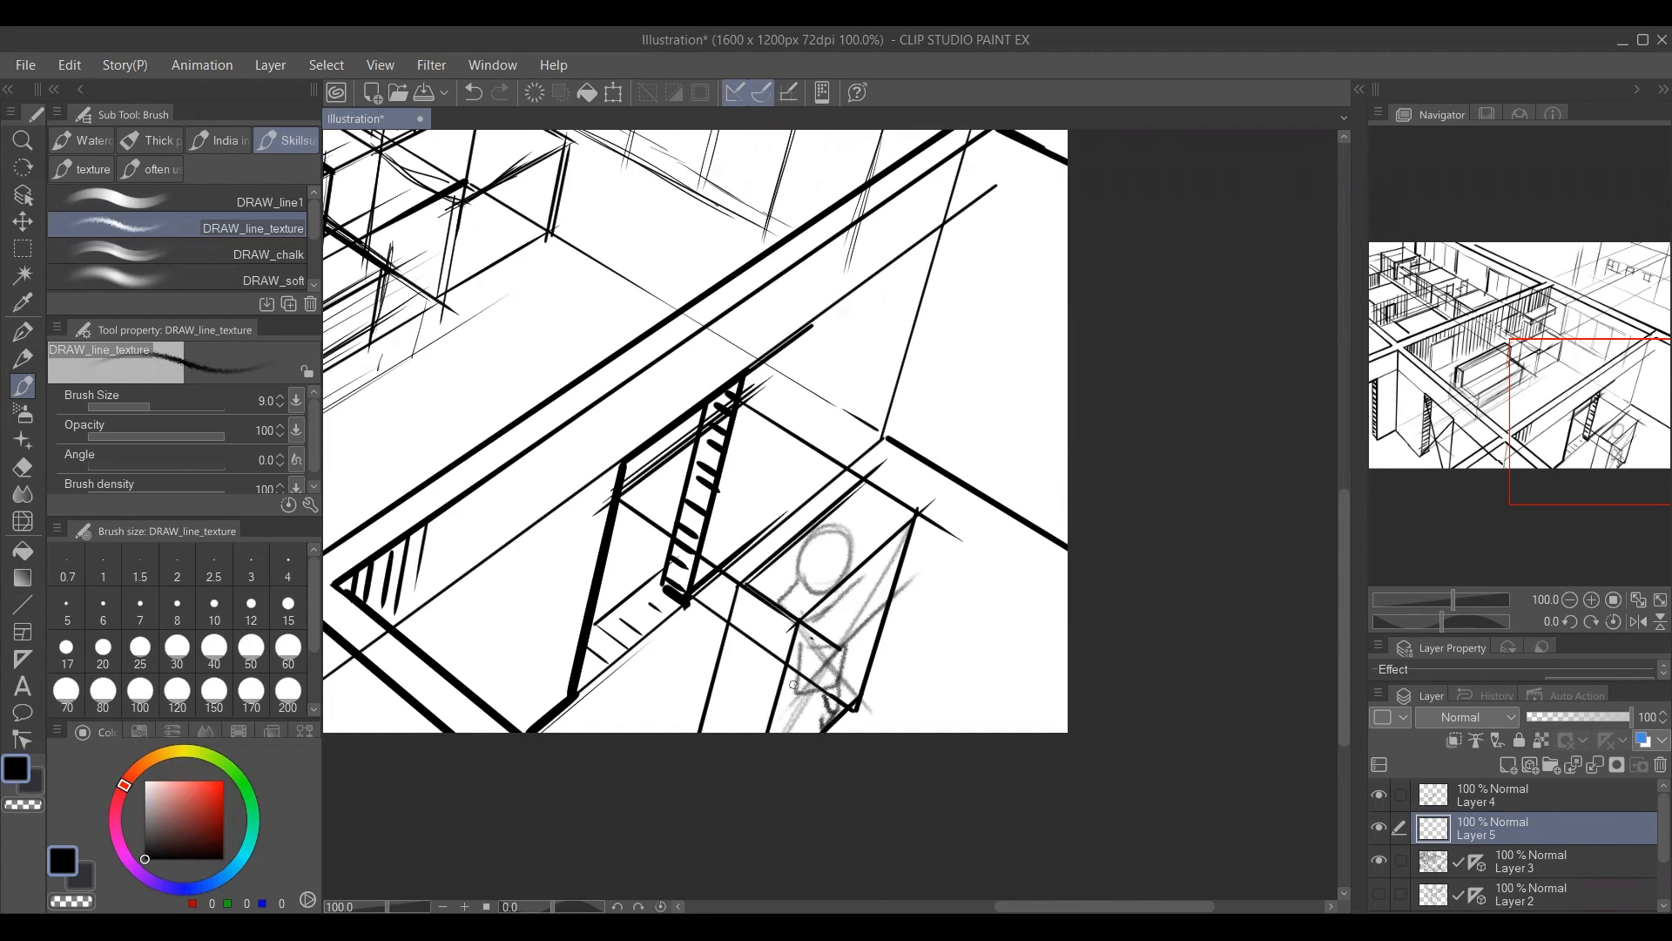
drag(793, 684, 807, 713)
Darken the outdoor figure's arms, torso, legs and head outline.
drag(796, 600, 774, 714)
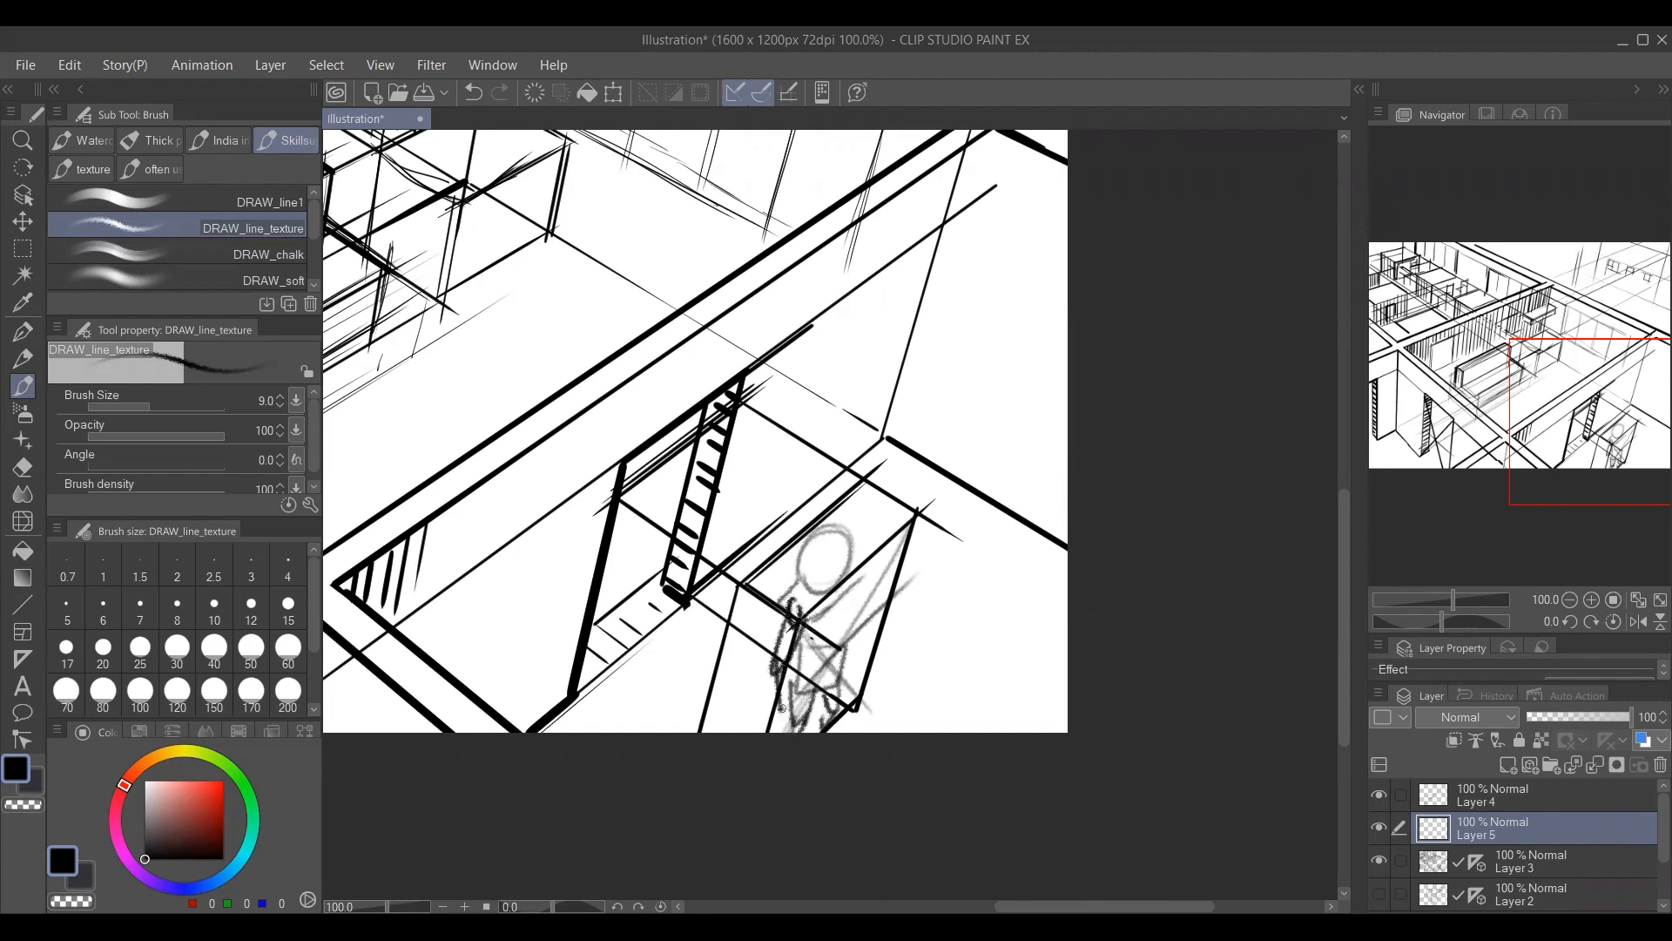
drag(788, 655, 782, 714)
mouse_move(810, 563)
mouse_down()
mouse_move(848, 555)
mouse_move(836, 582)
mouse_move(814, 574)
mouse_move(831, 601)
mouse_move(852, 583)
mouse_move(846, 634)
mouse_move(847, 596)
mouse_move(823, 649)
mouse_up()
drag(851, 572, 912, 679)
Sketch two receding guide lines from the doorway across the main room's floor and join them with a cross line.
drag(660, 438, 852, 558)
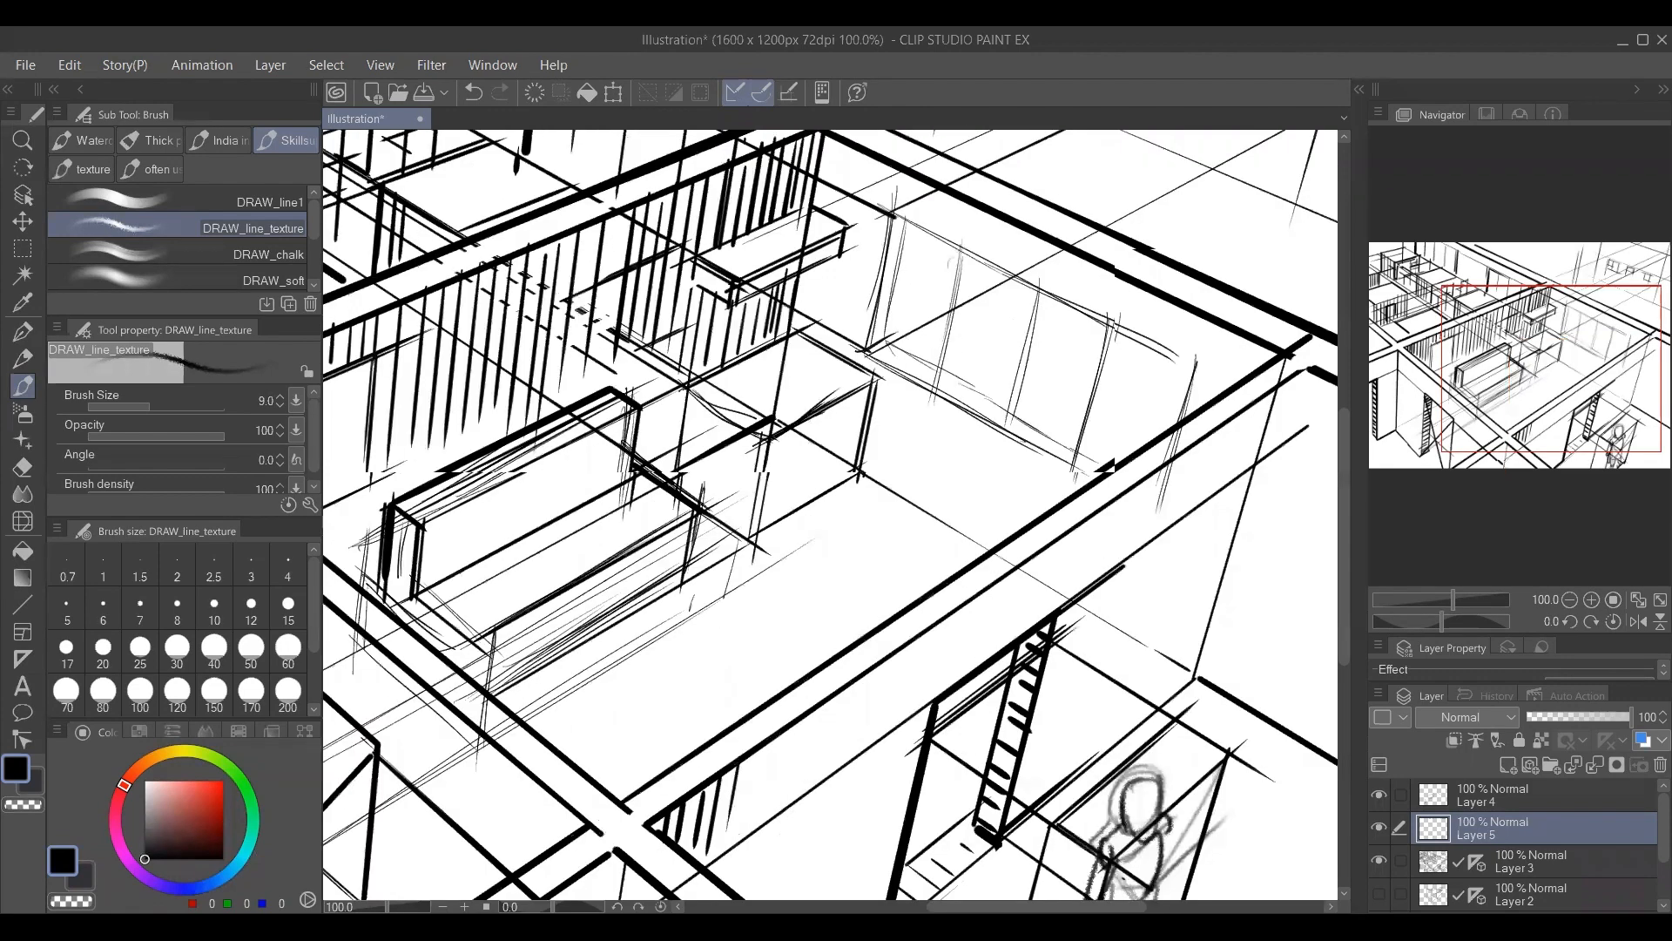
drag(829, 615, 786, 554)
drag(657, 477, 937, 692)
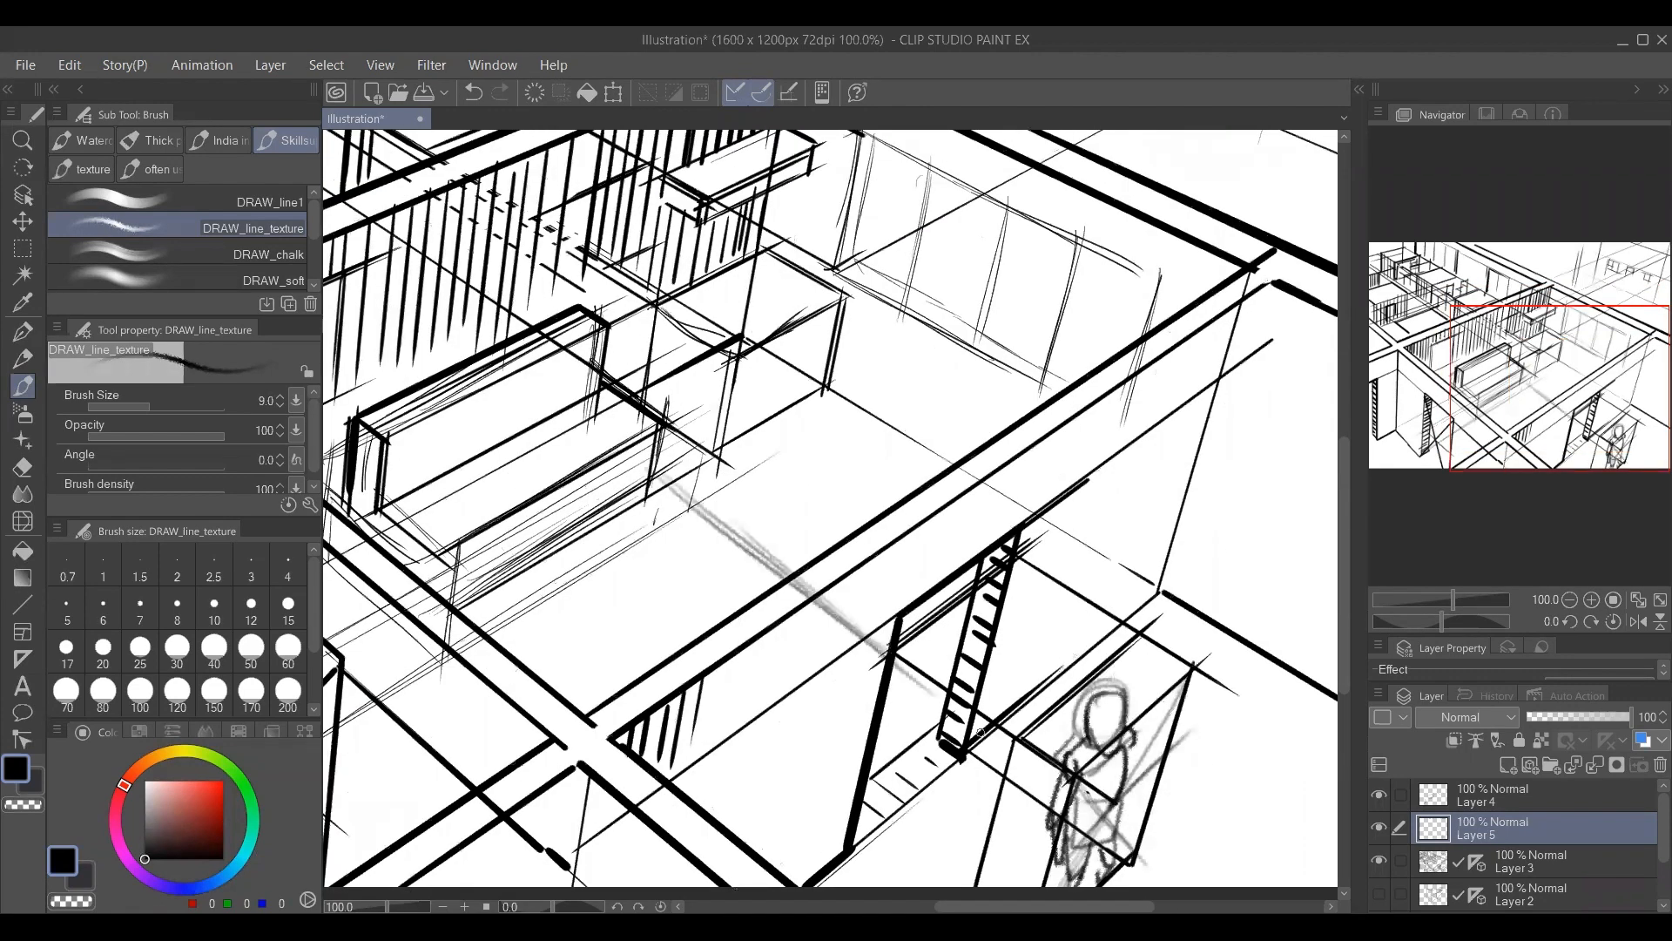
drag(784, 404, 992, 540)
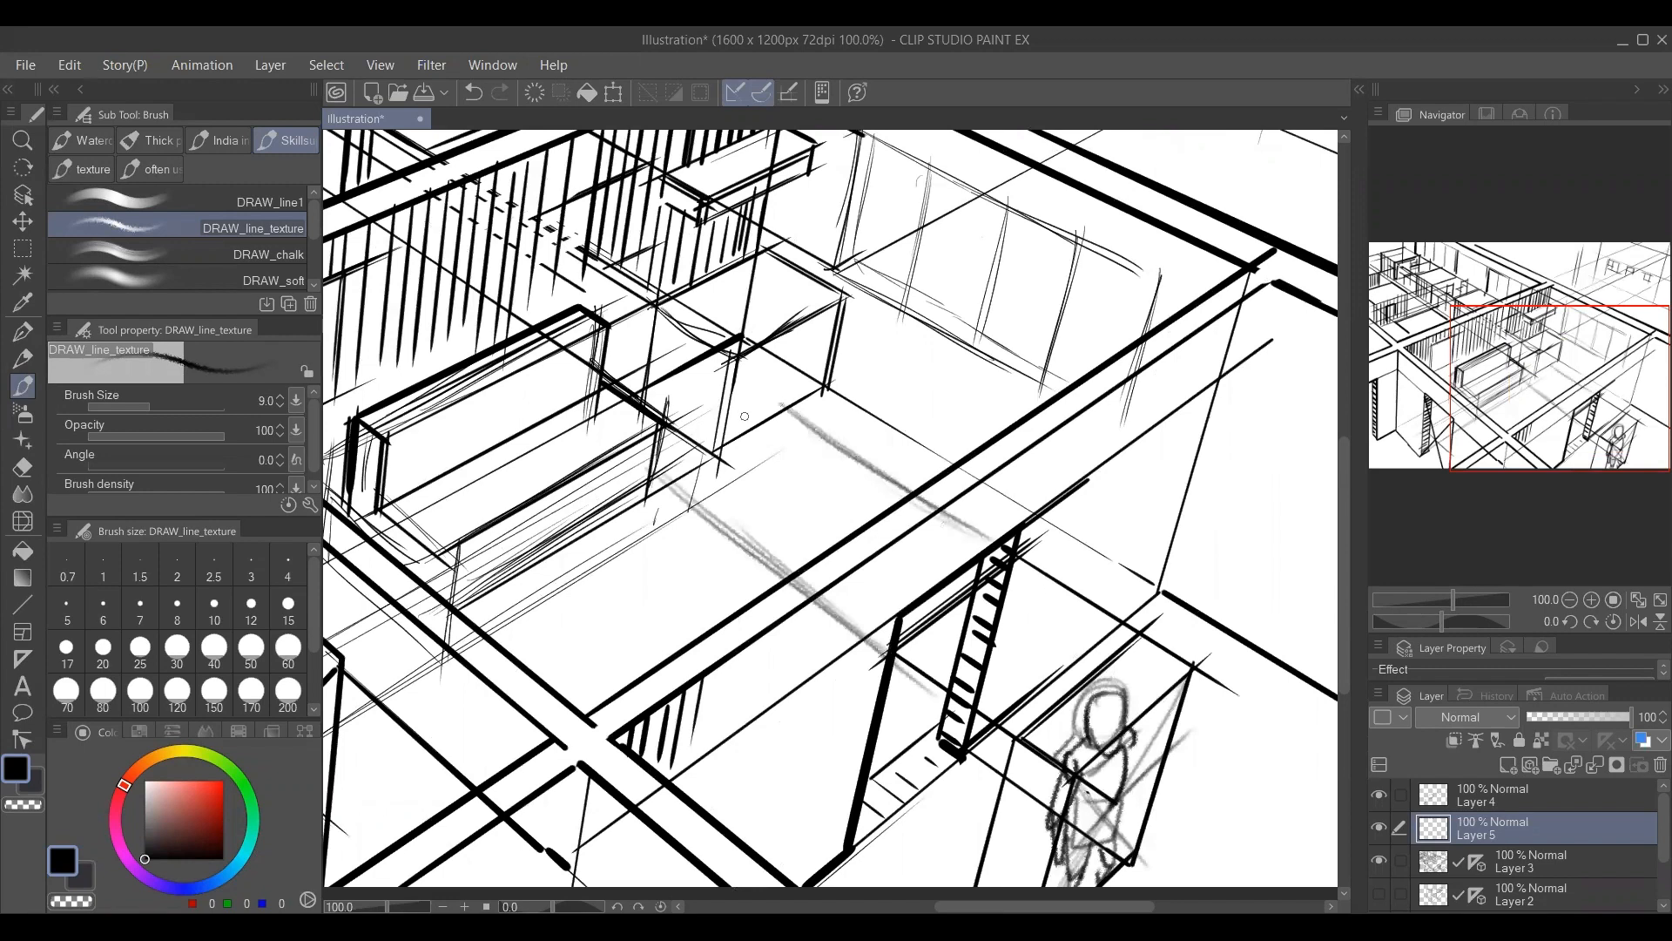
drag(653, 478, 851, 433)
drag(639, 471, 874, 419)
Sketch the uprights, base line and diagonals of a figure's guide box on the main room's floor.
mouse_move(681, 510)
mouse_down()
mouse_move(836, 477)
mouse_move(644, 570)
mouse_move(627, 648)
mouse_move(778, 793)
mouse_move(622, 655)
mouse_move(831, 823)
mouse_up()
mouse_move(698, 498)
mouse_down()
mouse_move(656, 701)
mouse_move(761, 680)
mouse_up()
mouse_move(799, 465)
mouse_down()
mouse_move(770, 623)
mouse_move(781, 609)
mouse_up()
drag(654, 672, 766, 632)
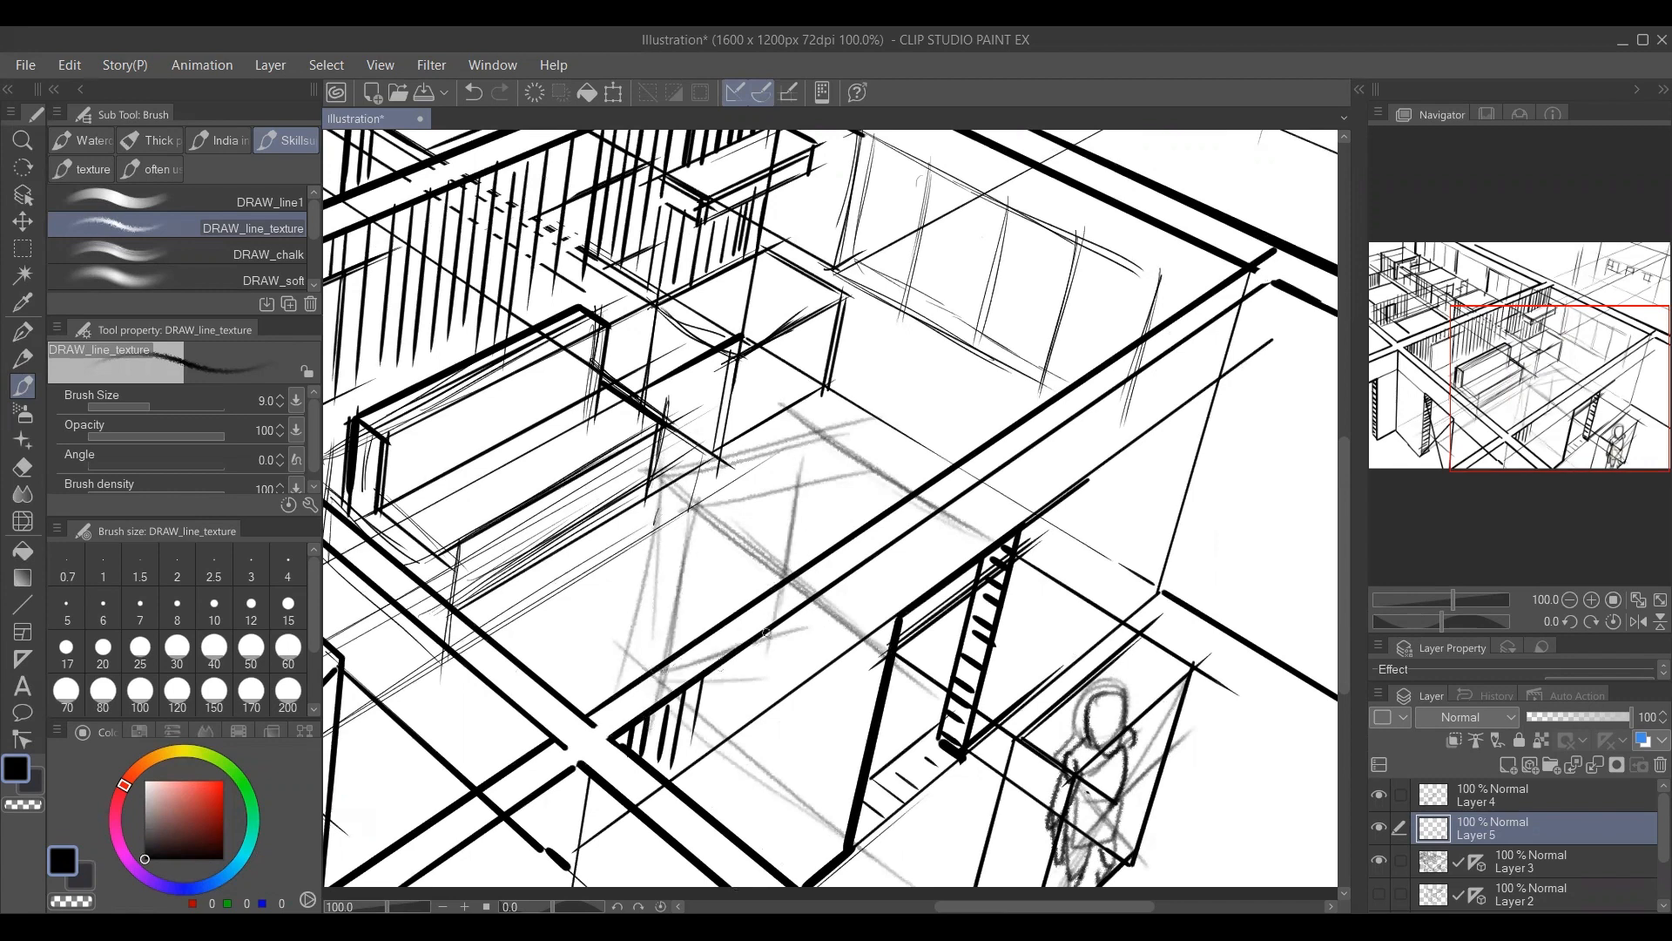
drag(798, 486, 680, 649)
drag(813, 457, 690, 622)
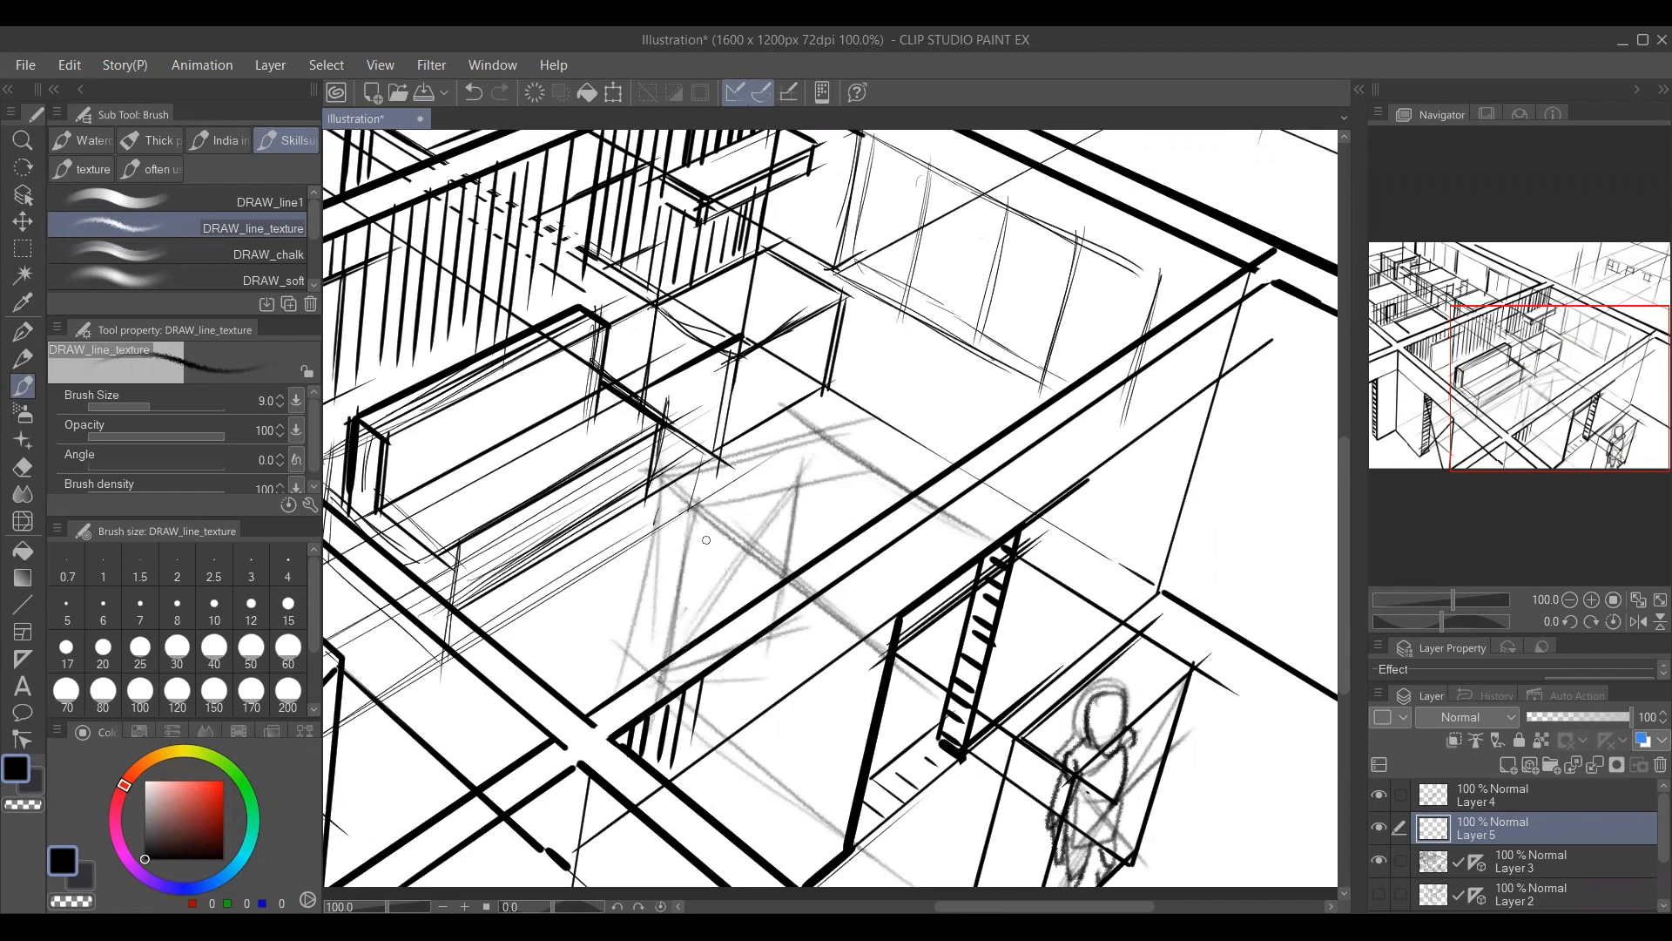
Sketch a second figure with head, torso, arms and legs inside the main room's guide box.
drag(695, 505, 774, 688)
mouse_move(692, 502)
mouse_down()
mouse_move(740, 610)
mouse_move(772, 576)
mouse_move(726, 564)
mouse_up()
mouse_move(724, 478)
mouse_down()
mouse_move(730, 503)
mouse_move(745, 470)
mouse_move(759, 540)
mouse_move(748, 477)
mouse_move(736, 507)
mouse_move(772, 578)
mouse_move(848, 591)
mouse_move(766, 560)
mouse_move(747, 628)
mouse_up()
drag(757, 547, 749, 609)
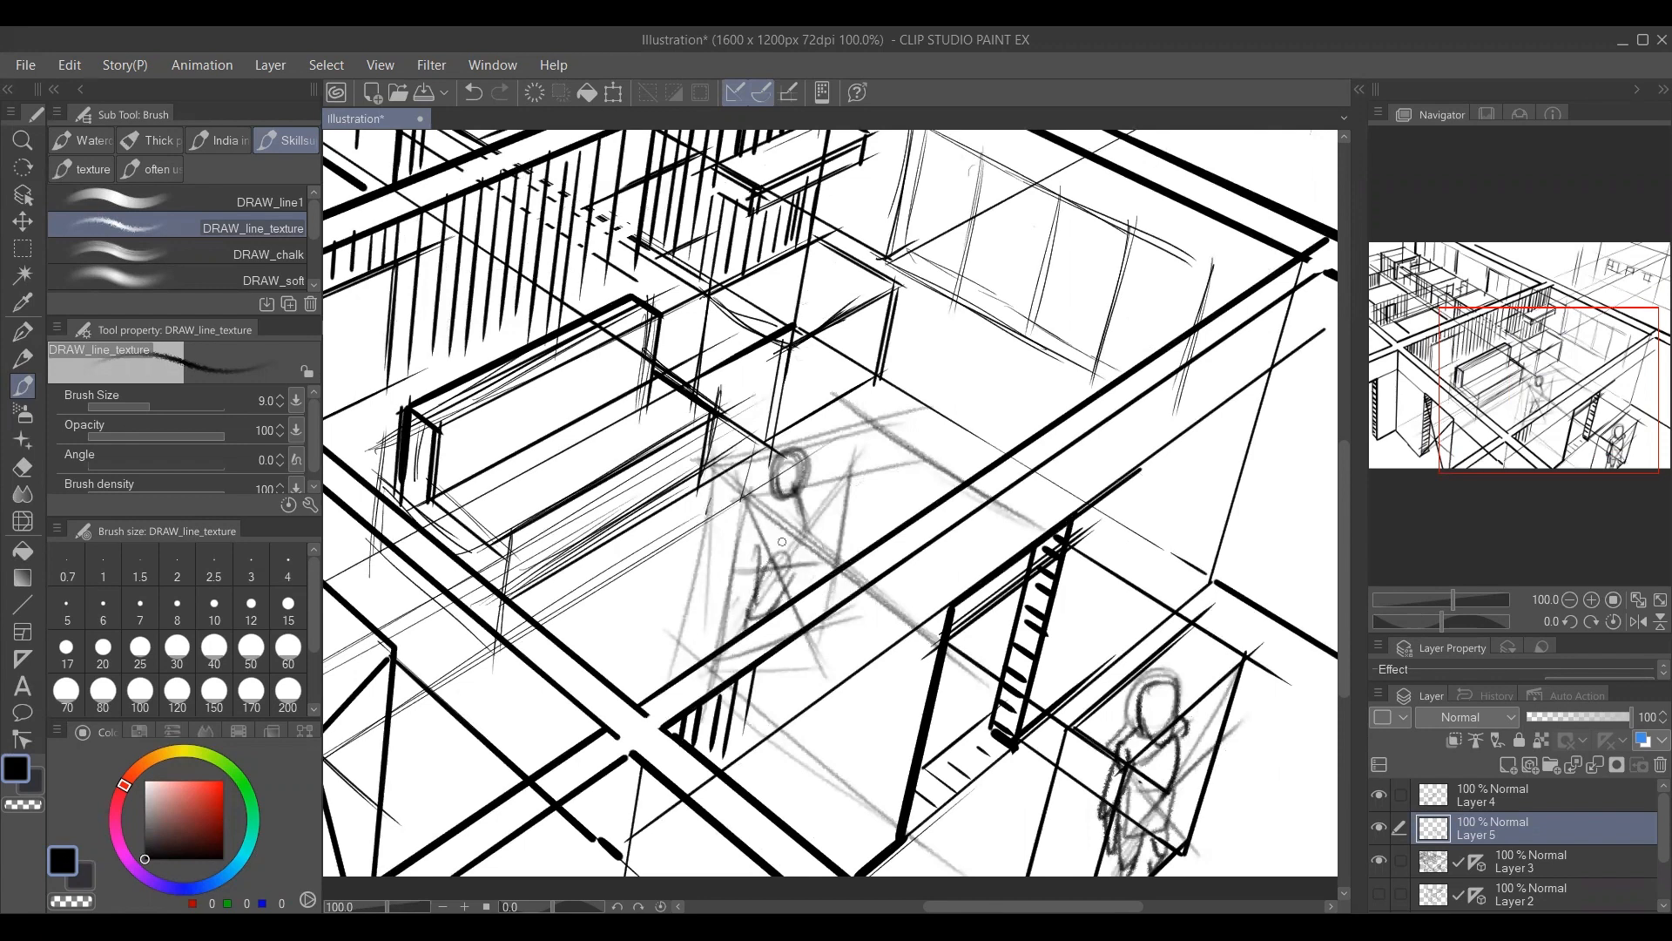
drag(792, 492, 789, 600)
mouse_move(768, 474)
mouse_down()
mouse_move(711, 571)
mouse_move(762, 534)
mouse_up()
drag(684, 559, 704, 580)
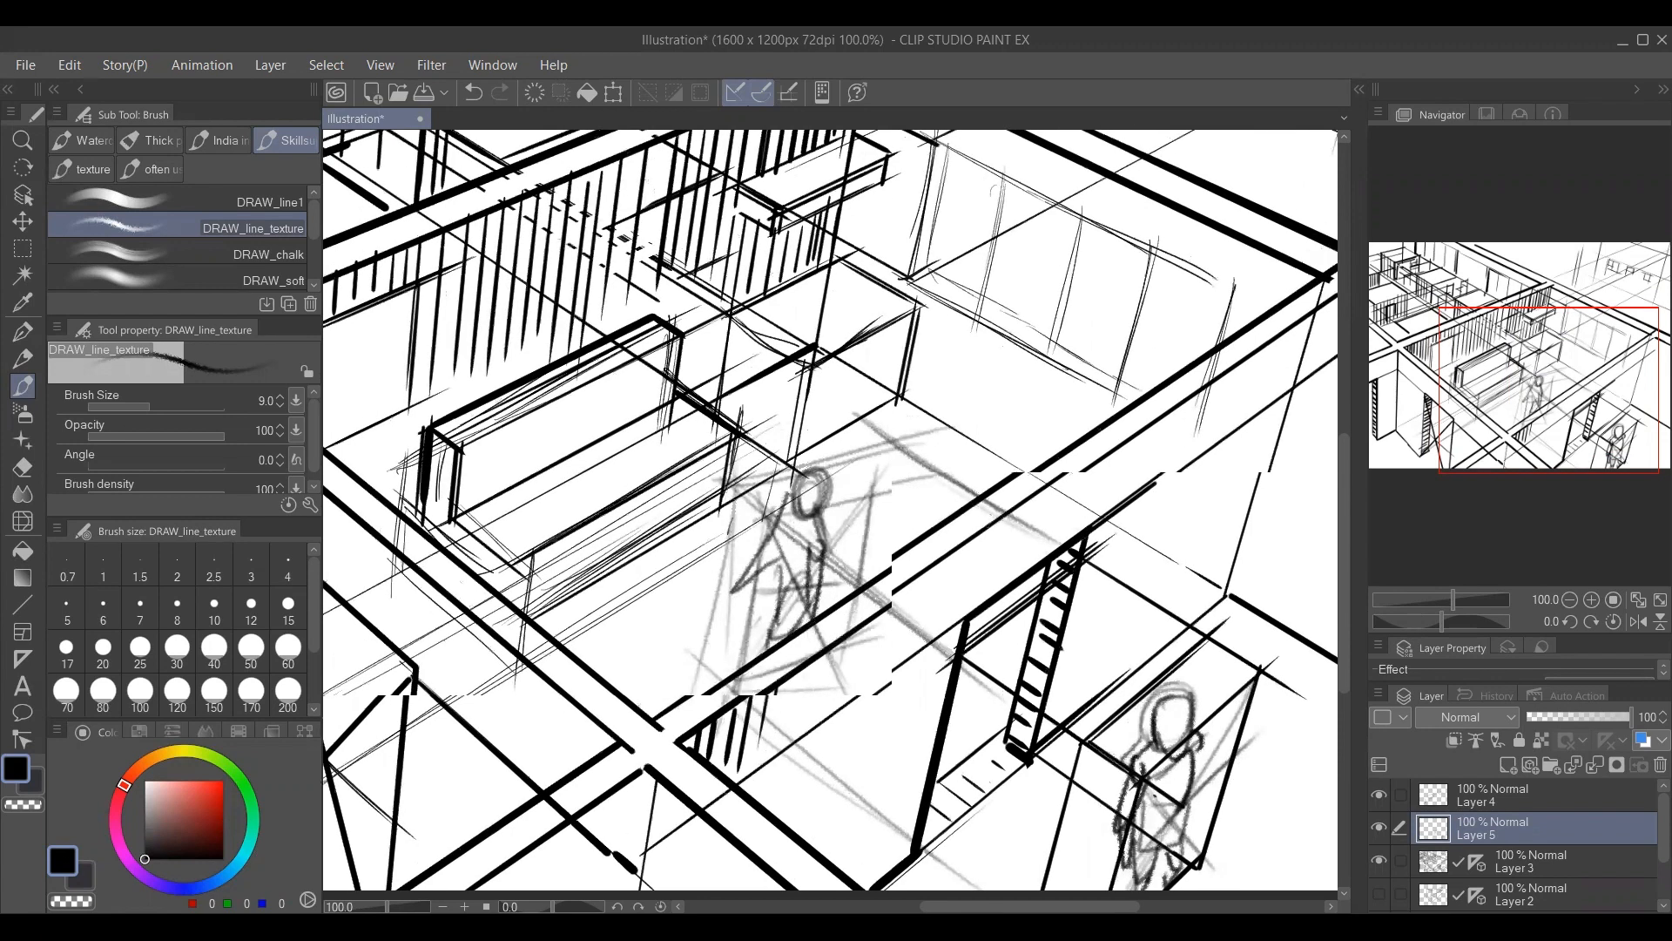
Merge Layer 5, Layer 3 and Layer 4 into a single drawing layer.
key(e)
key(bracketright)
key(bracketright)
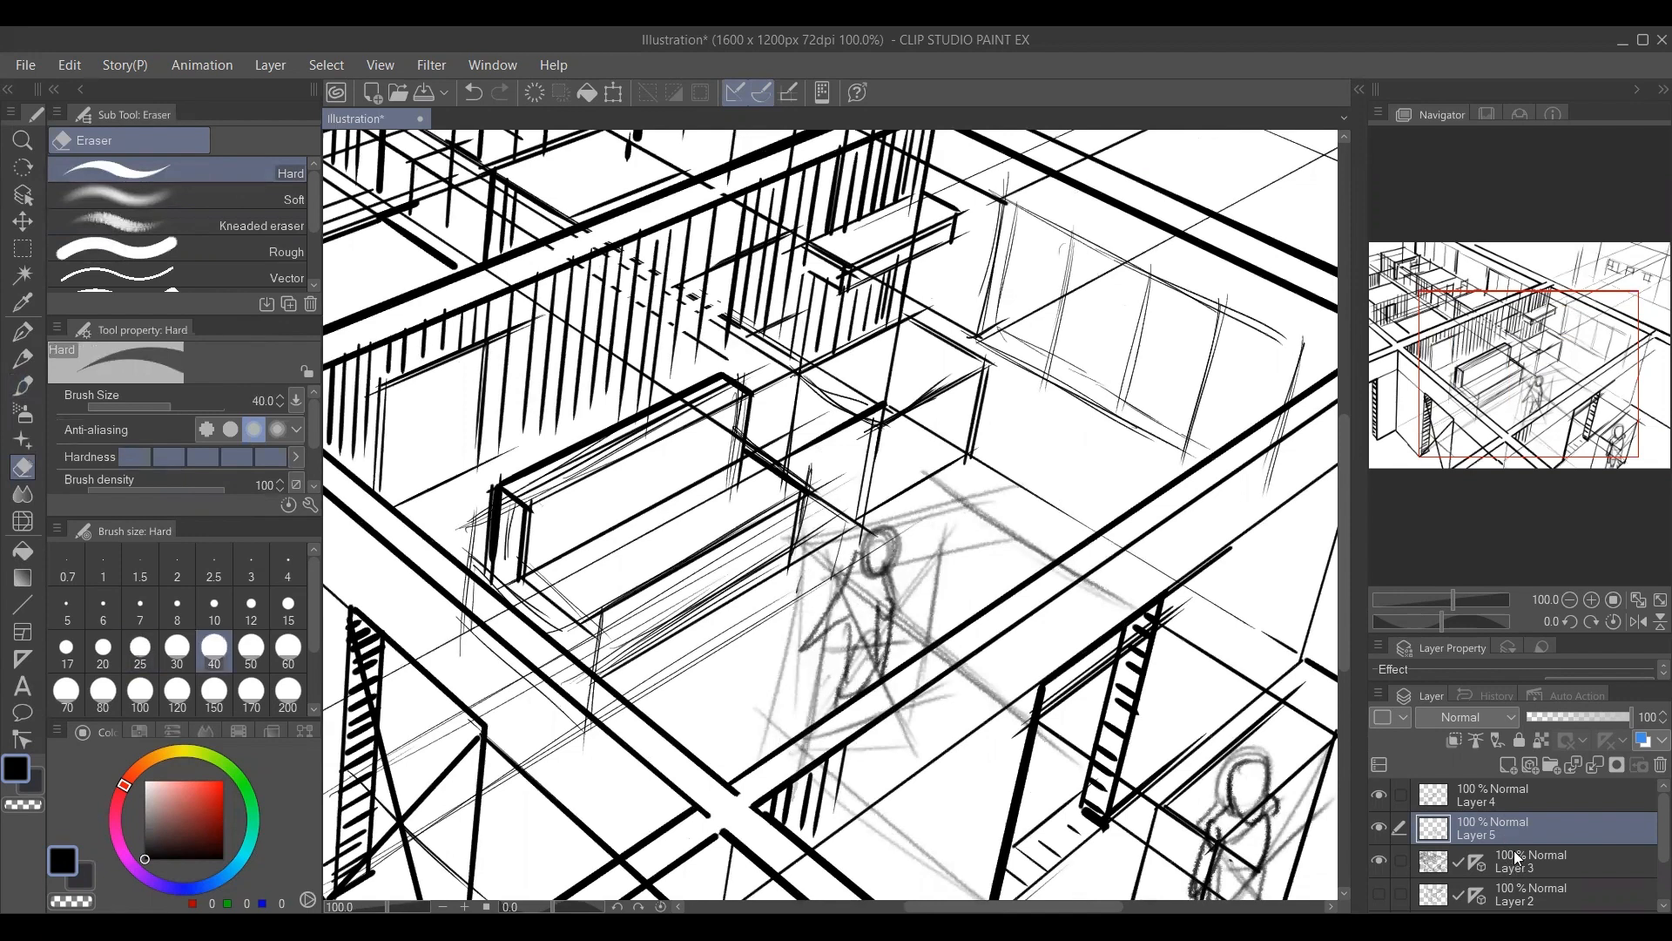
click(1520, 859)
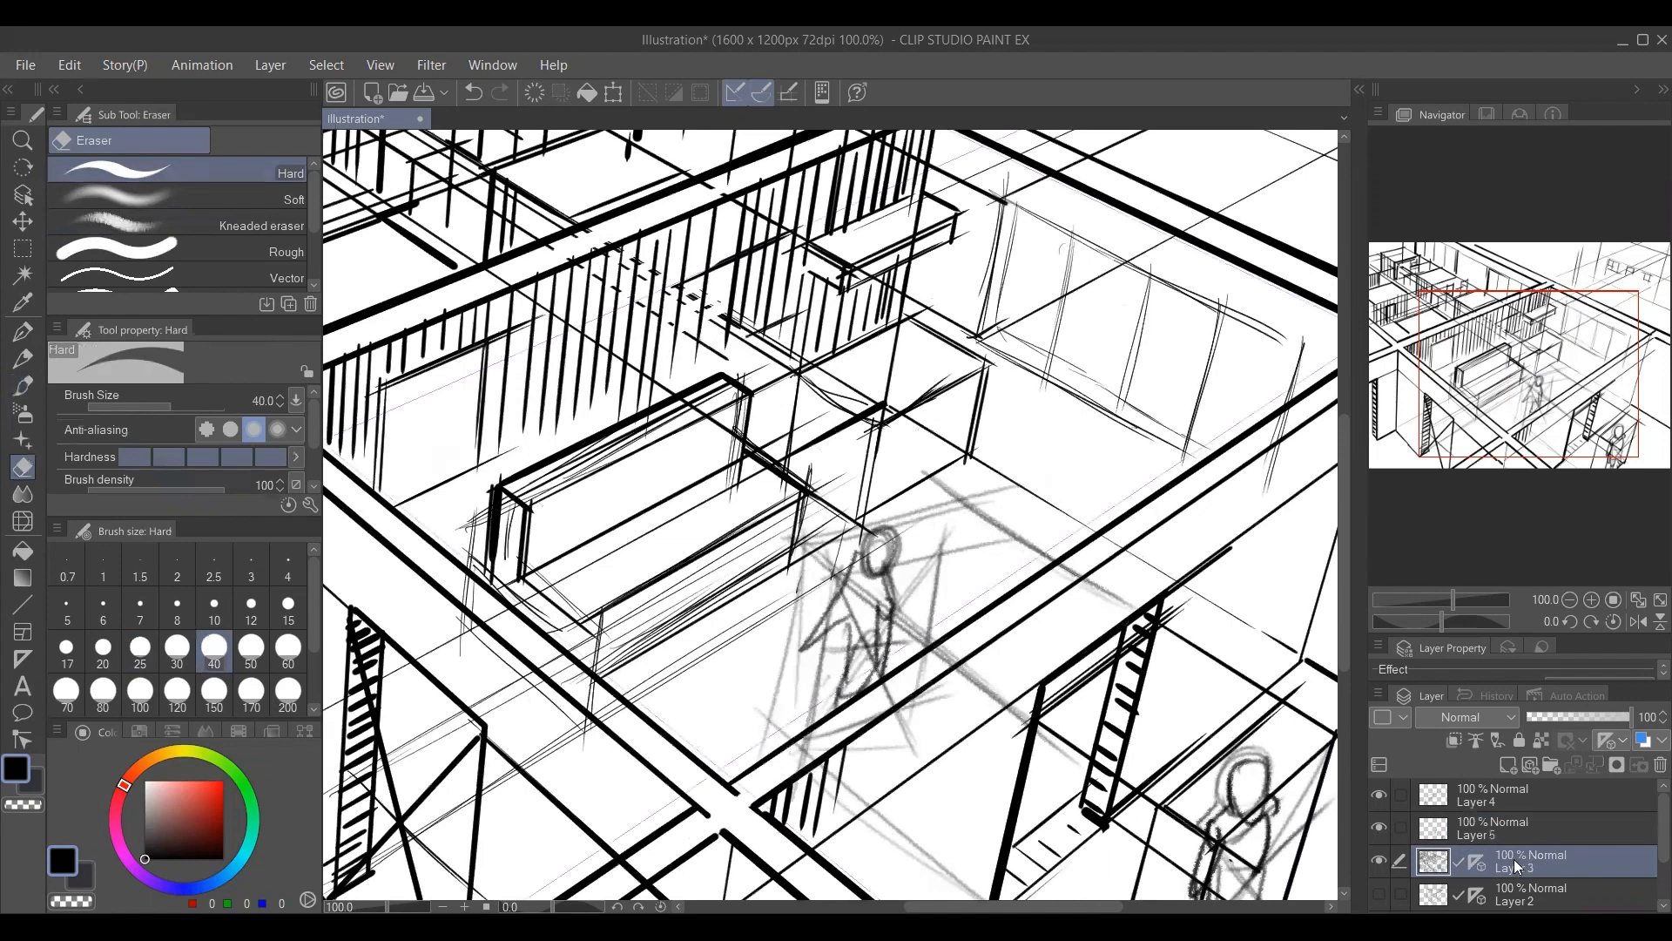
ctrl+click(1528, 824)
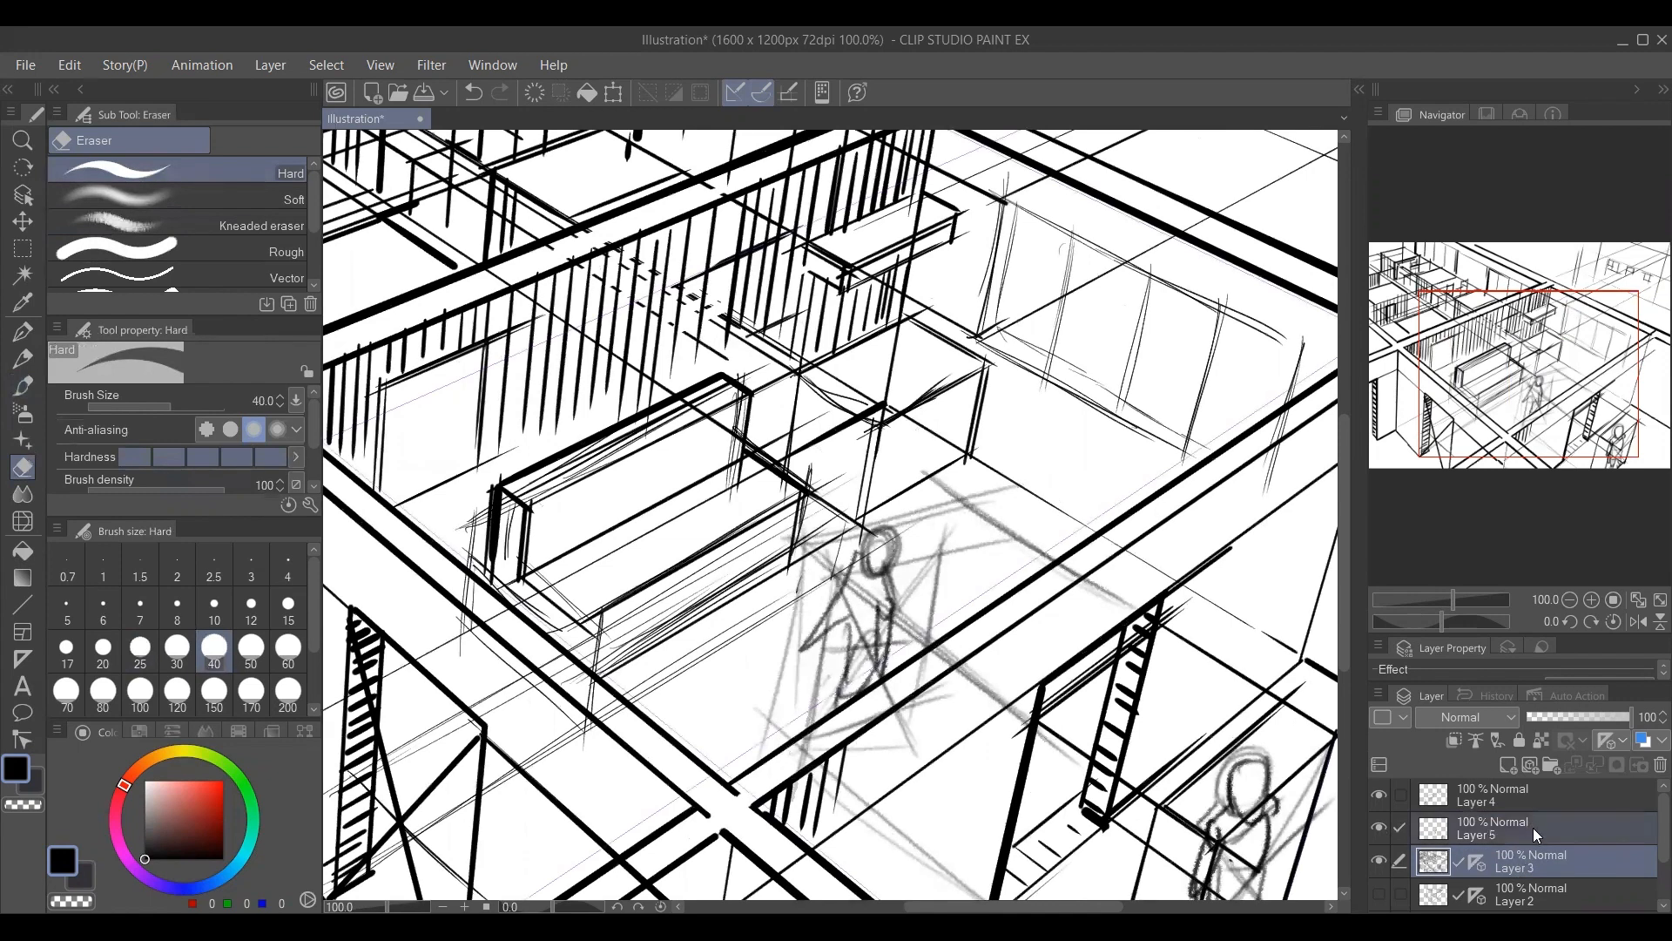
right_click(1532, 827)
click(1557, 736)
click(1509, 798)
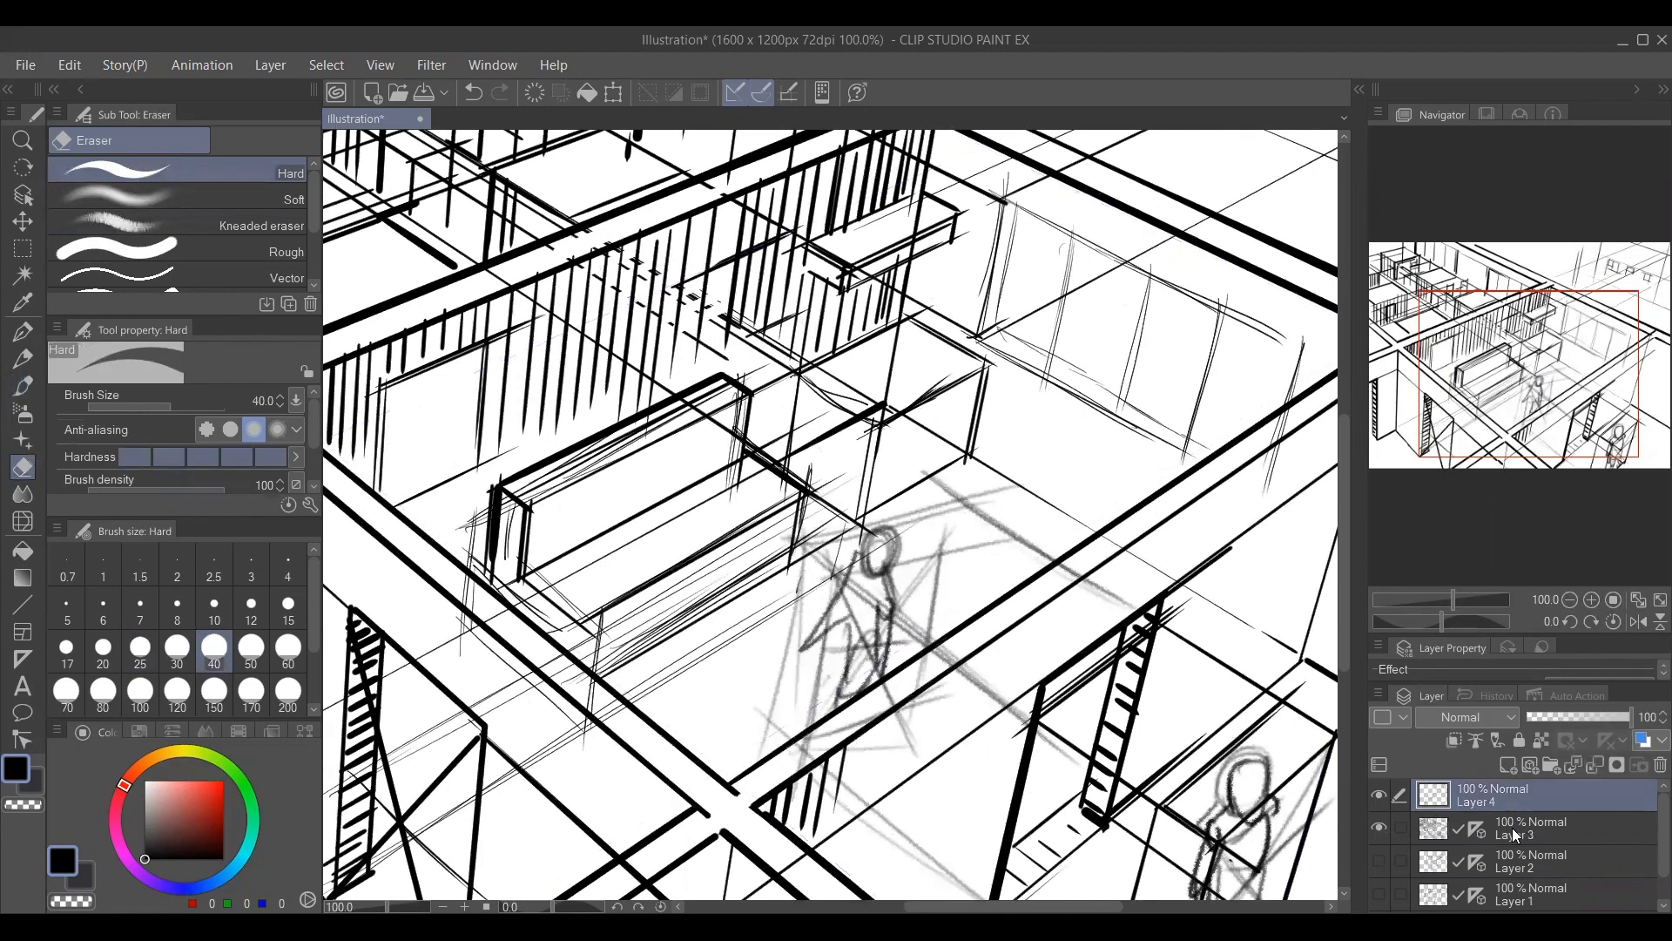
ctrl+click(1515, 825)
right_click(1526, 822)
click(1521, 735)
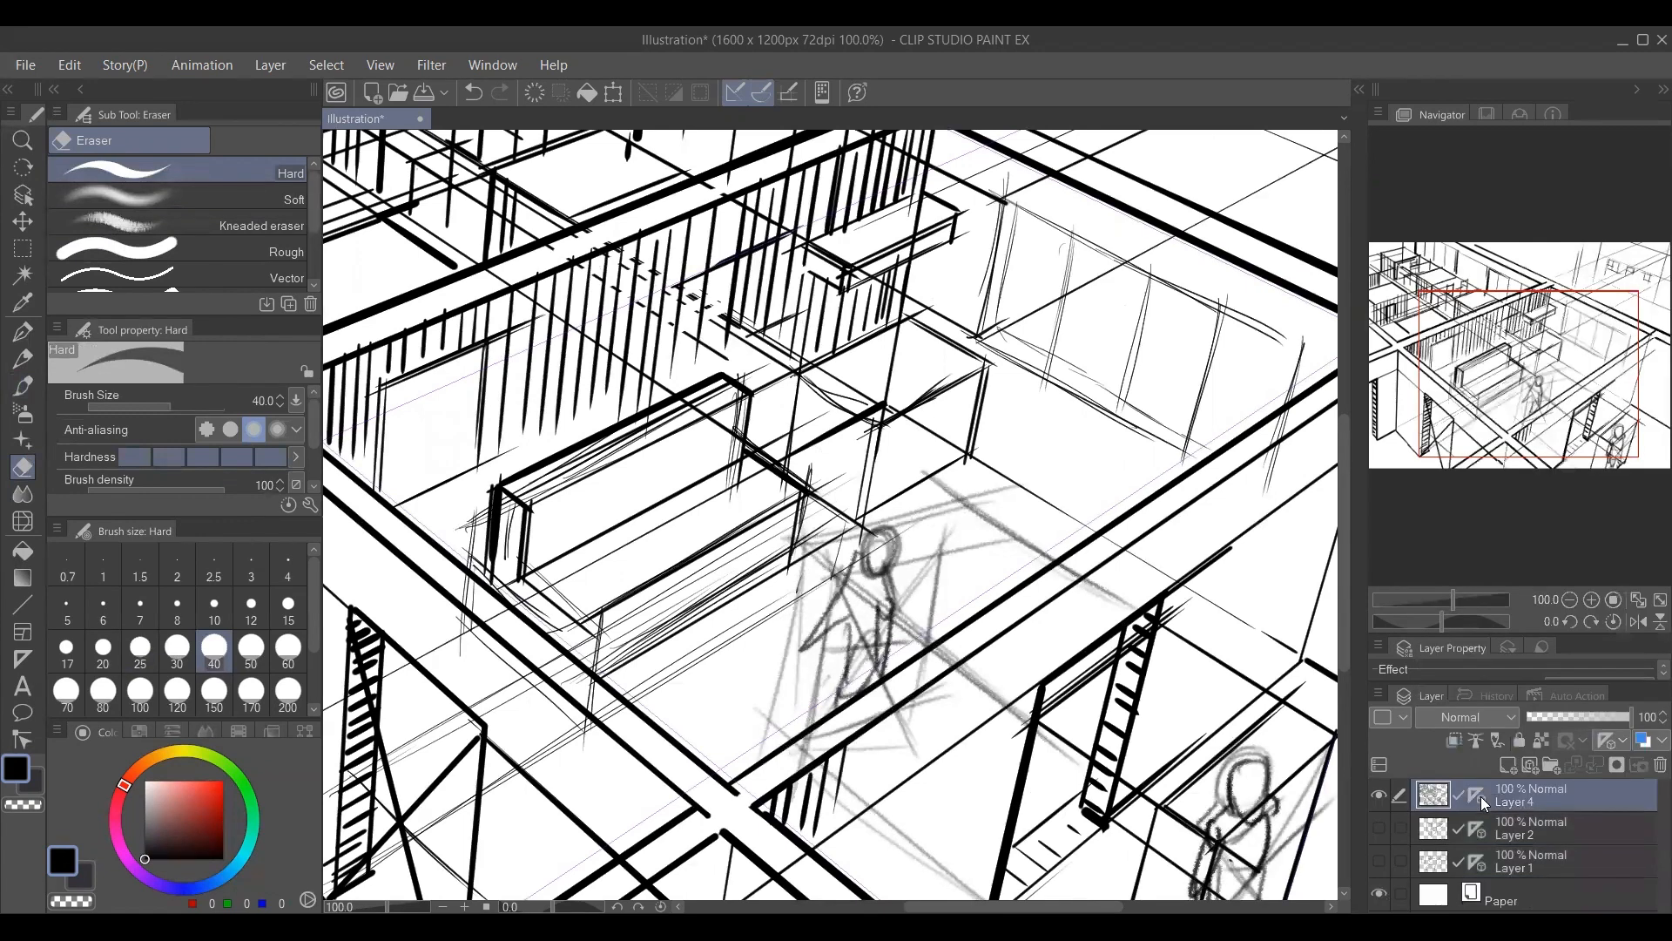
Hide the perspective ruler of the merged Layer 4.
right_click(1481, 796)
click(1477, 792)
right_click(1477, 790)
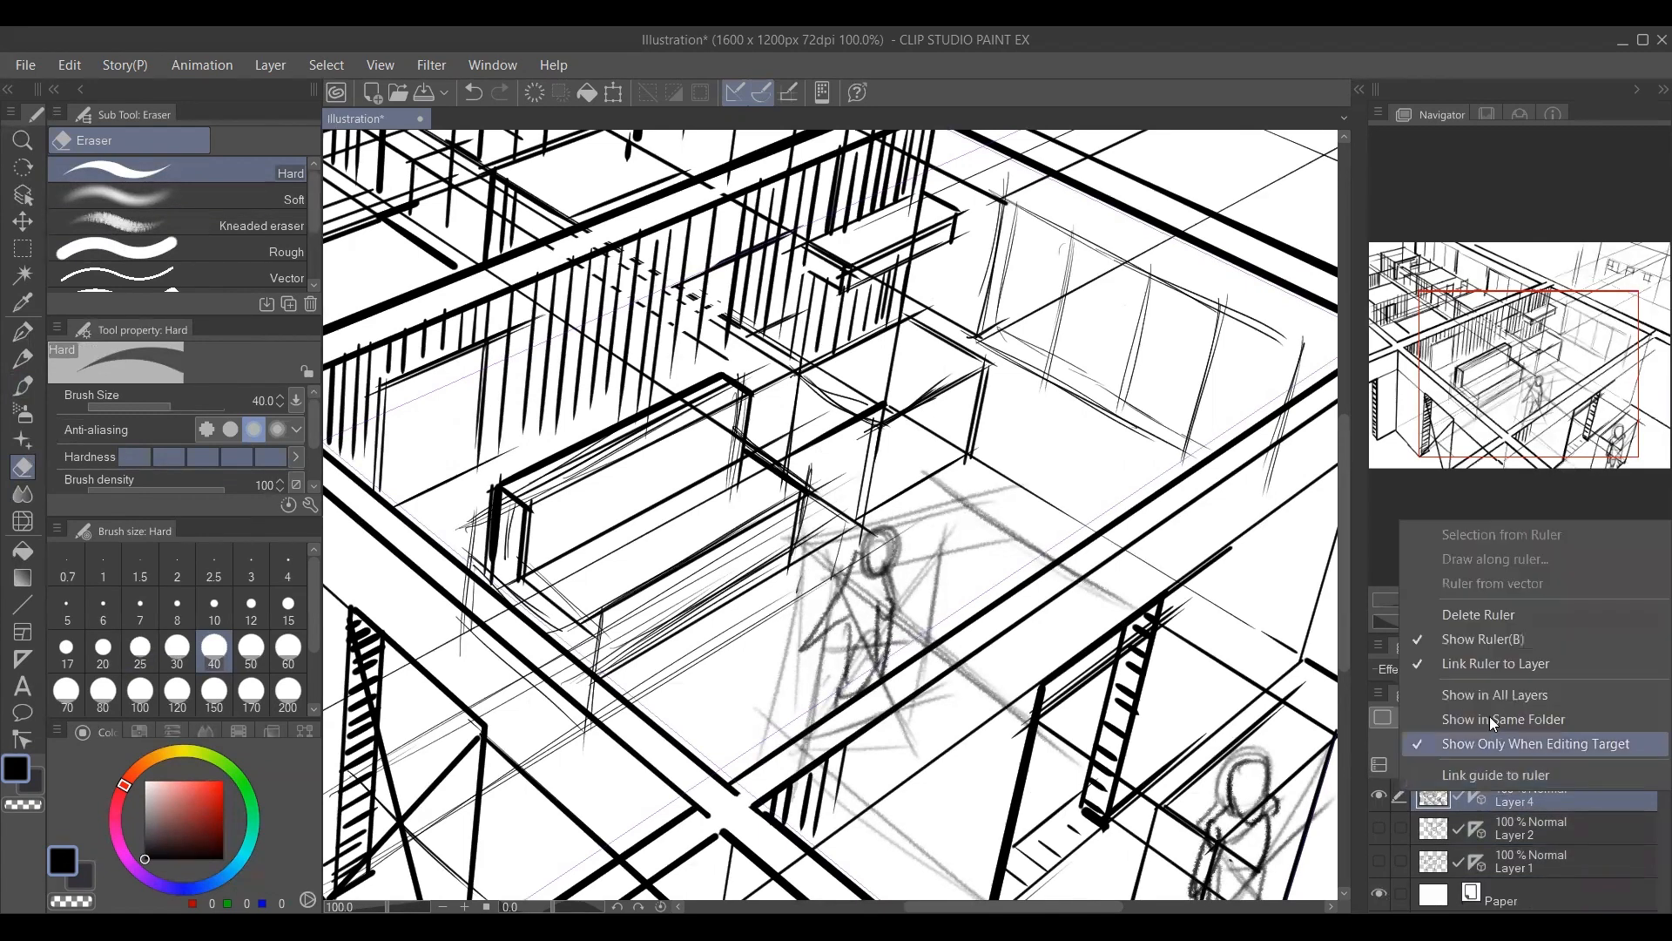
click(1493, 639)
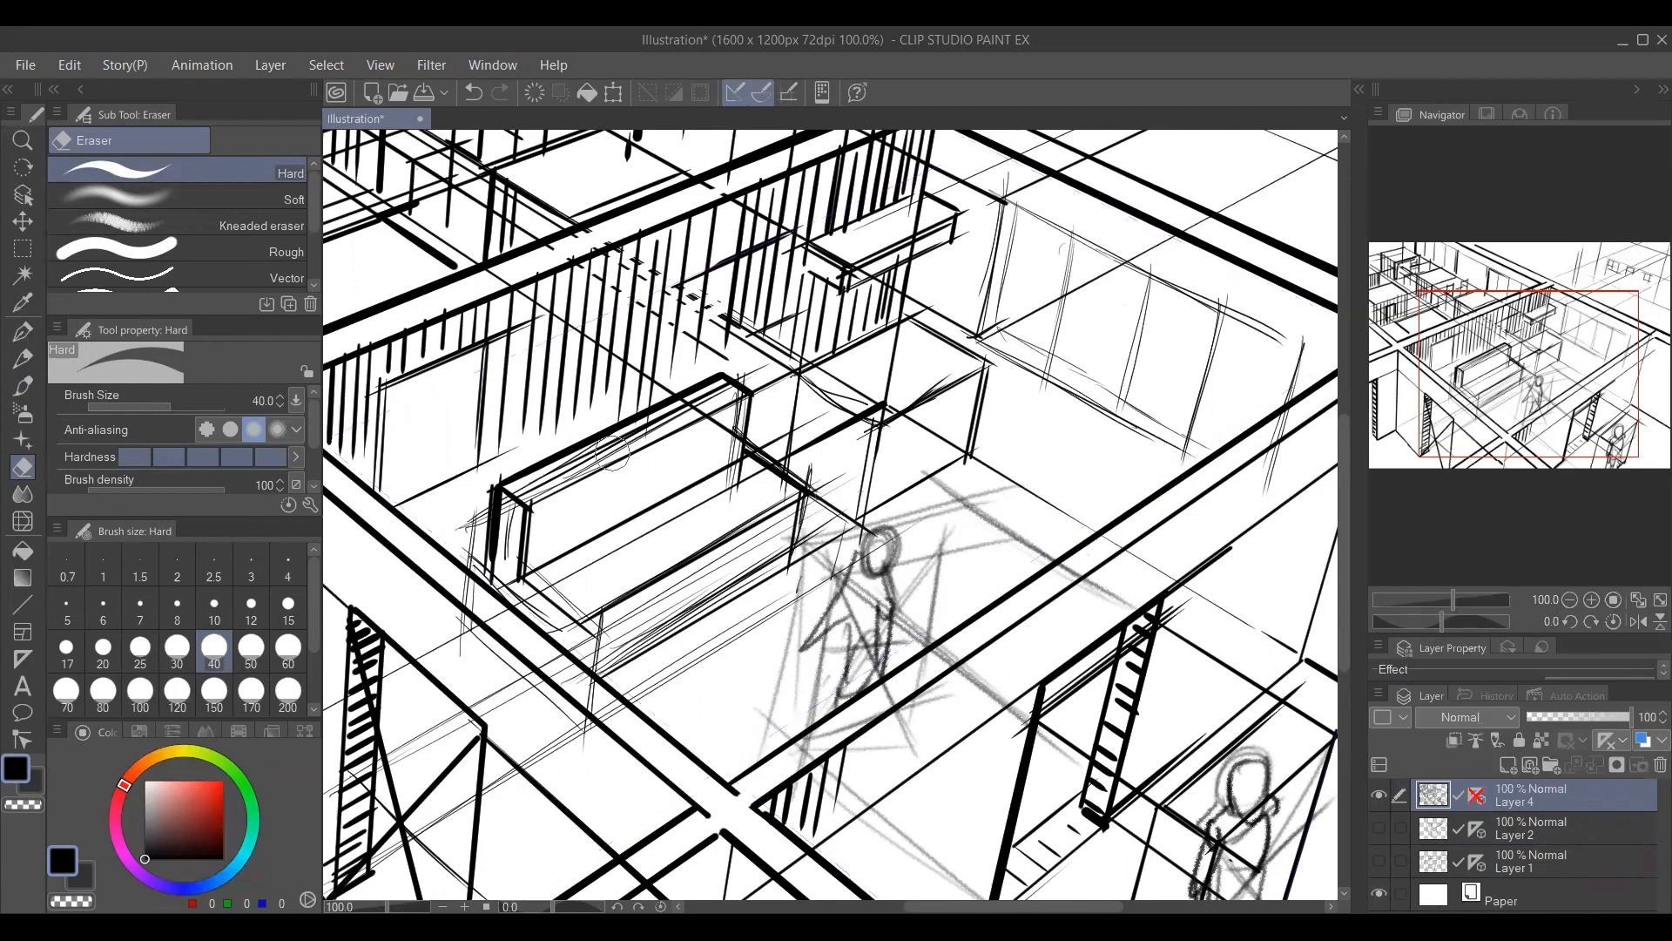
Soften the sofa box's hard upper lines with the Soft eraser and redraw them as a rounded backrest outline.
click(261, 199)
click(288, 649)
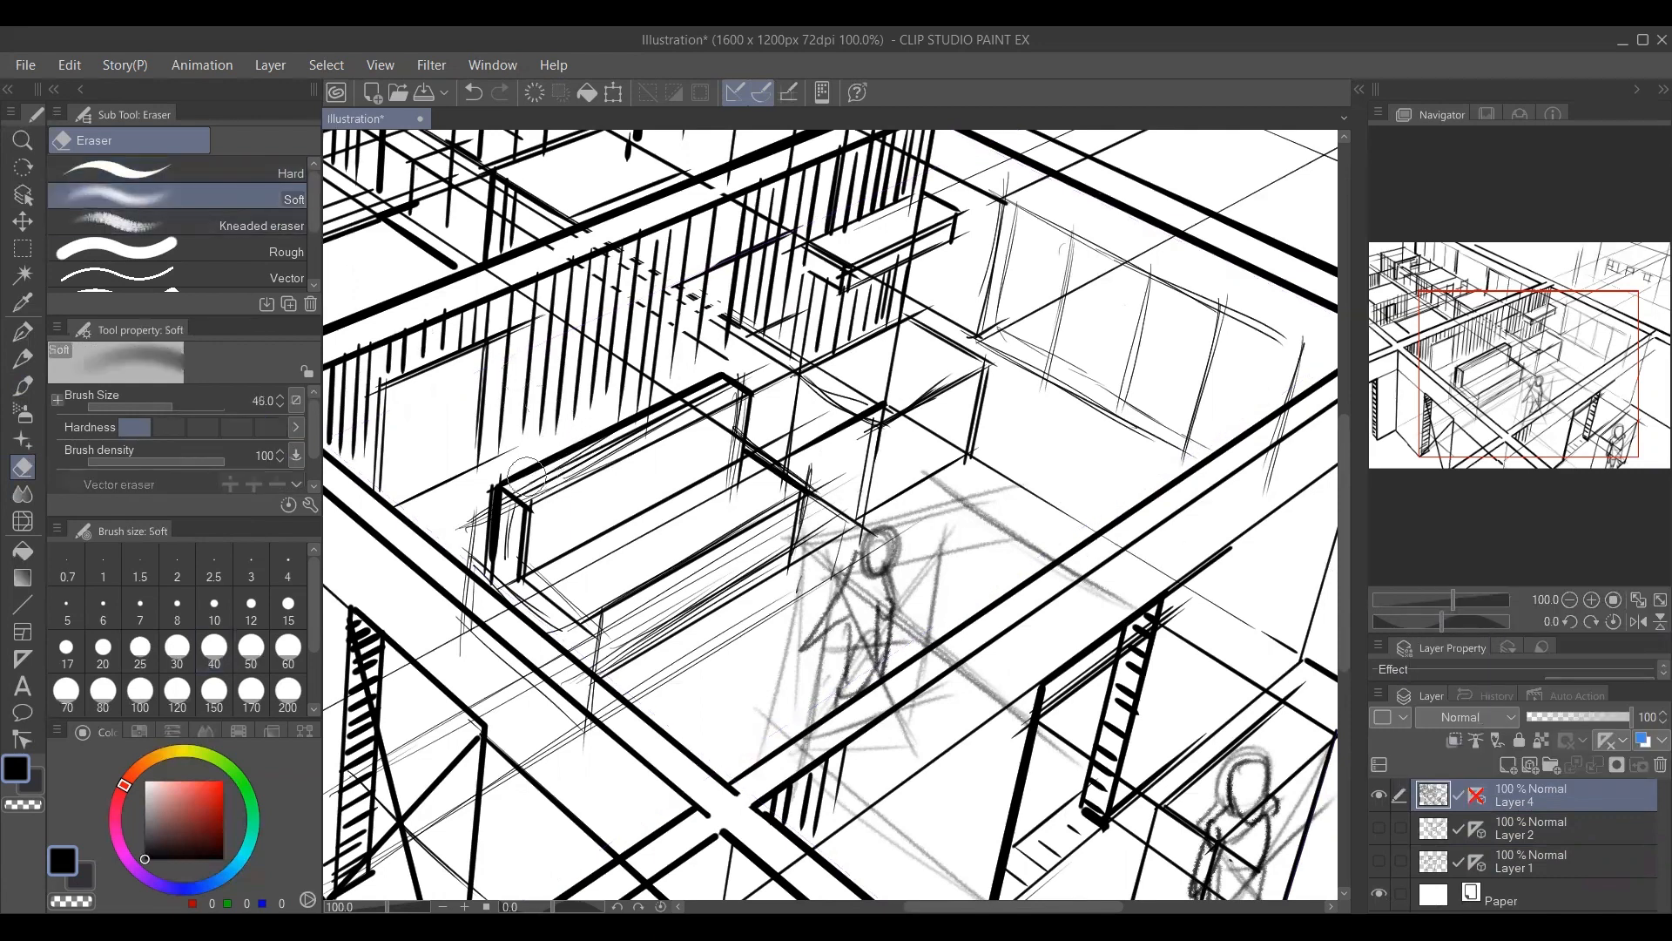
mouse_move(497, 492)
mouse_down()
mouse_move(747, 369)
mouse_move(496, 493)
mouse_move(612, 433)
mouse_move(494, 524)
mouse_move(497, 504)
mouse_move(578, 459)
mouse_move(545, 470)
mouse_move(725, 393)
mouse_up()
key(b)
key(bracketright)
mouse_move(597, 445)
mouse_down()
mouse_move(720, 400)
mouse_move(747, 458)
mouse_move(565, 549)
mouse_move(683, 482)
mouse_move(667, 441)
mouse_move(715, 397)
mouse_move(758, 470)
mouse_up()
key(e)
key(b)
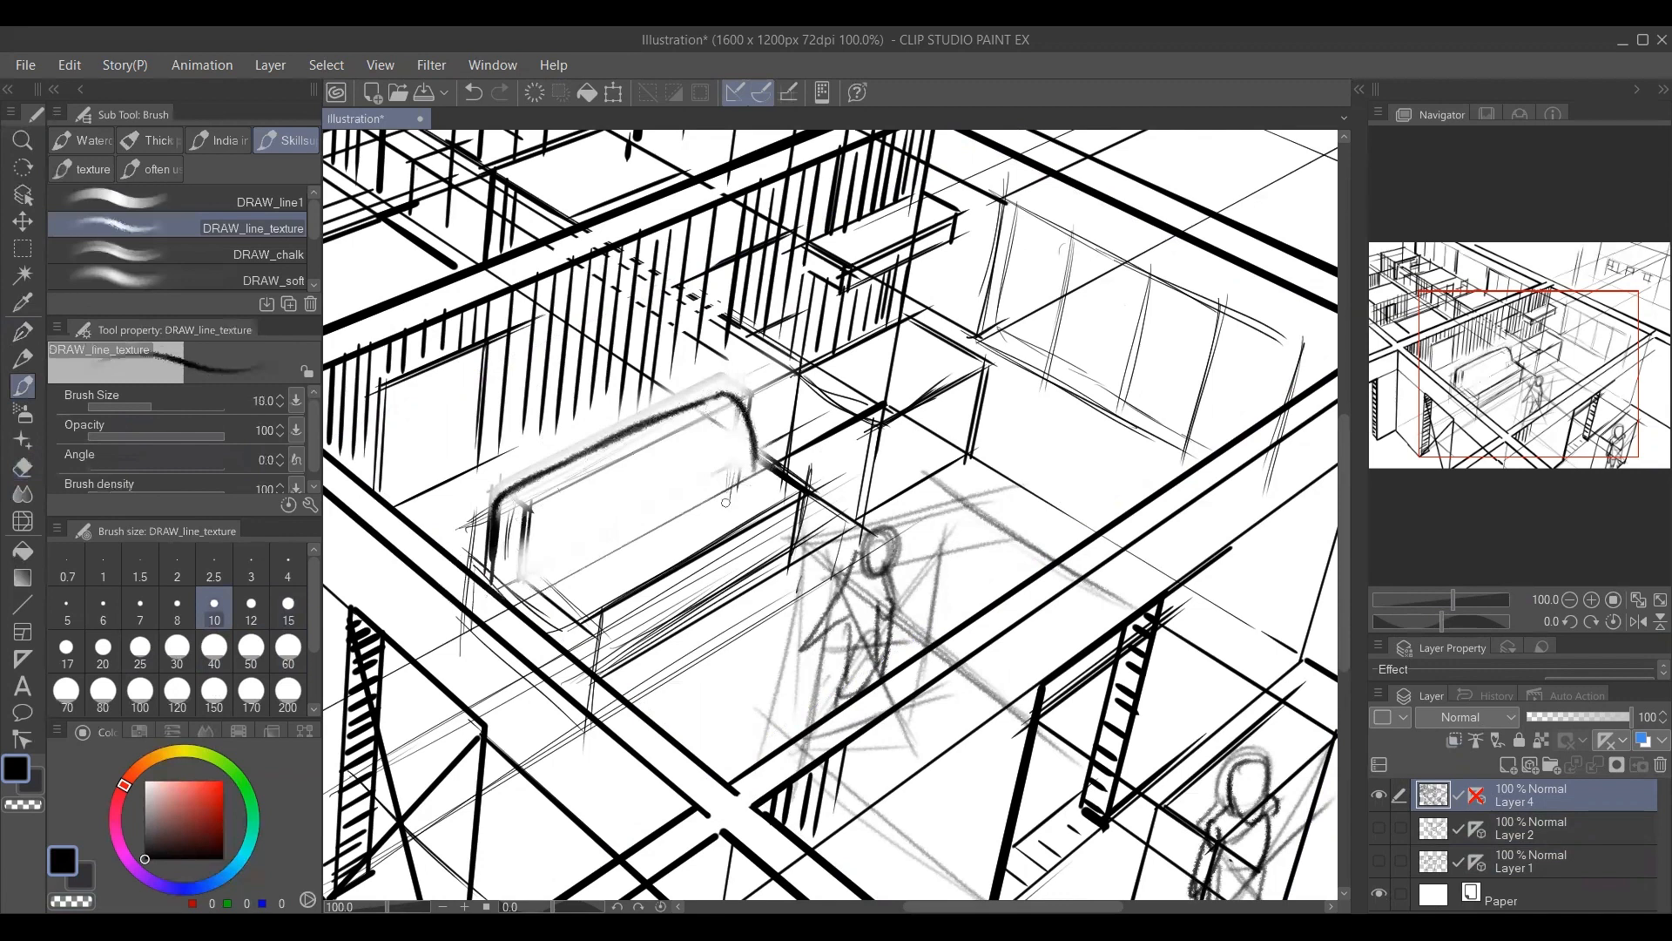
Sketch the sofa backrest's side edge, its lower edge along the seat, and a curved line dividing the cushions.
drag(501, 500, 526, 587)
drag(529, 572, 783, 433)
drag(527, 584, 780, 434)
drag(636, 432, 655, 535)
key(p)
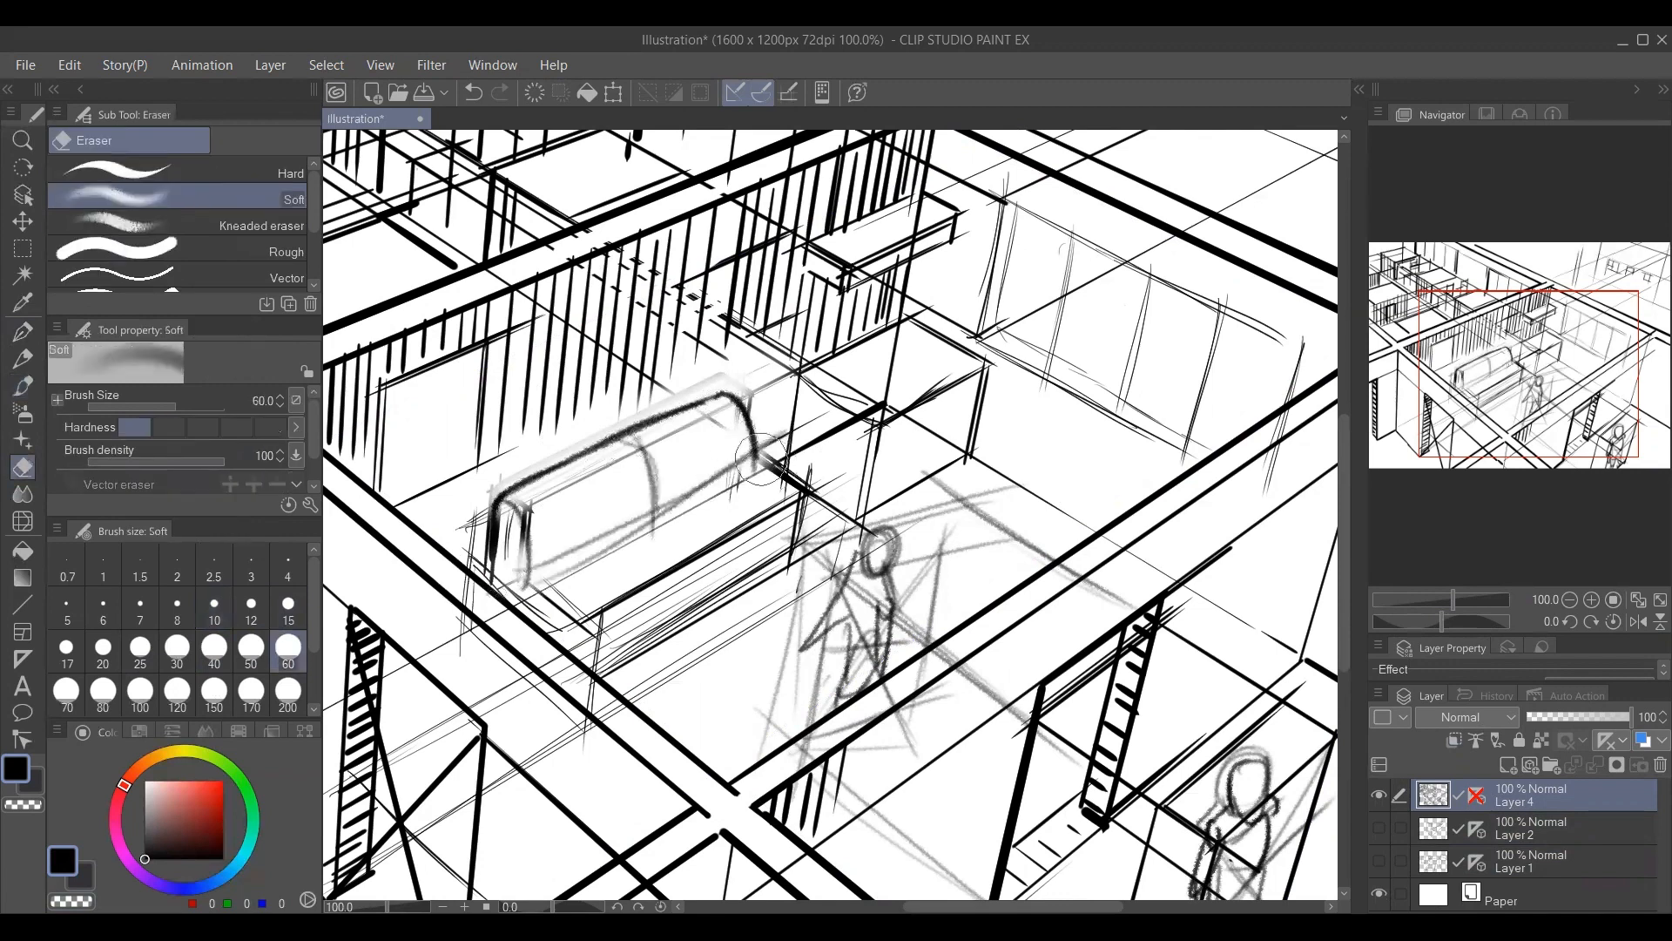
key(b)
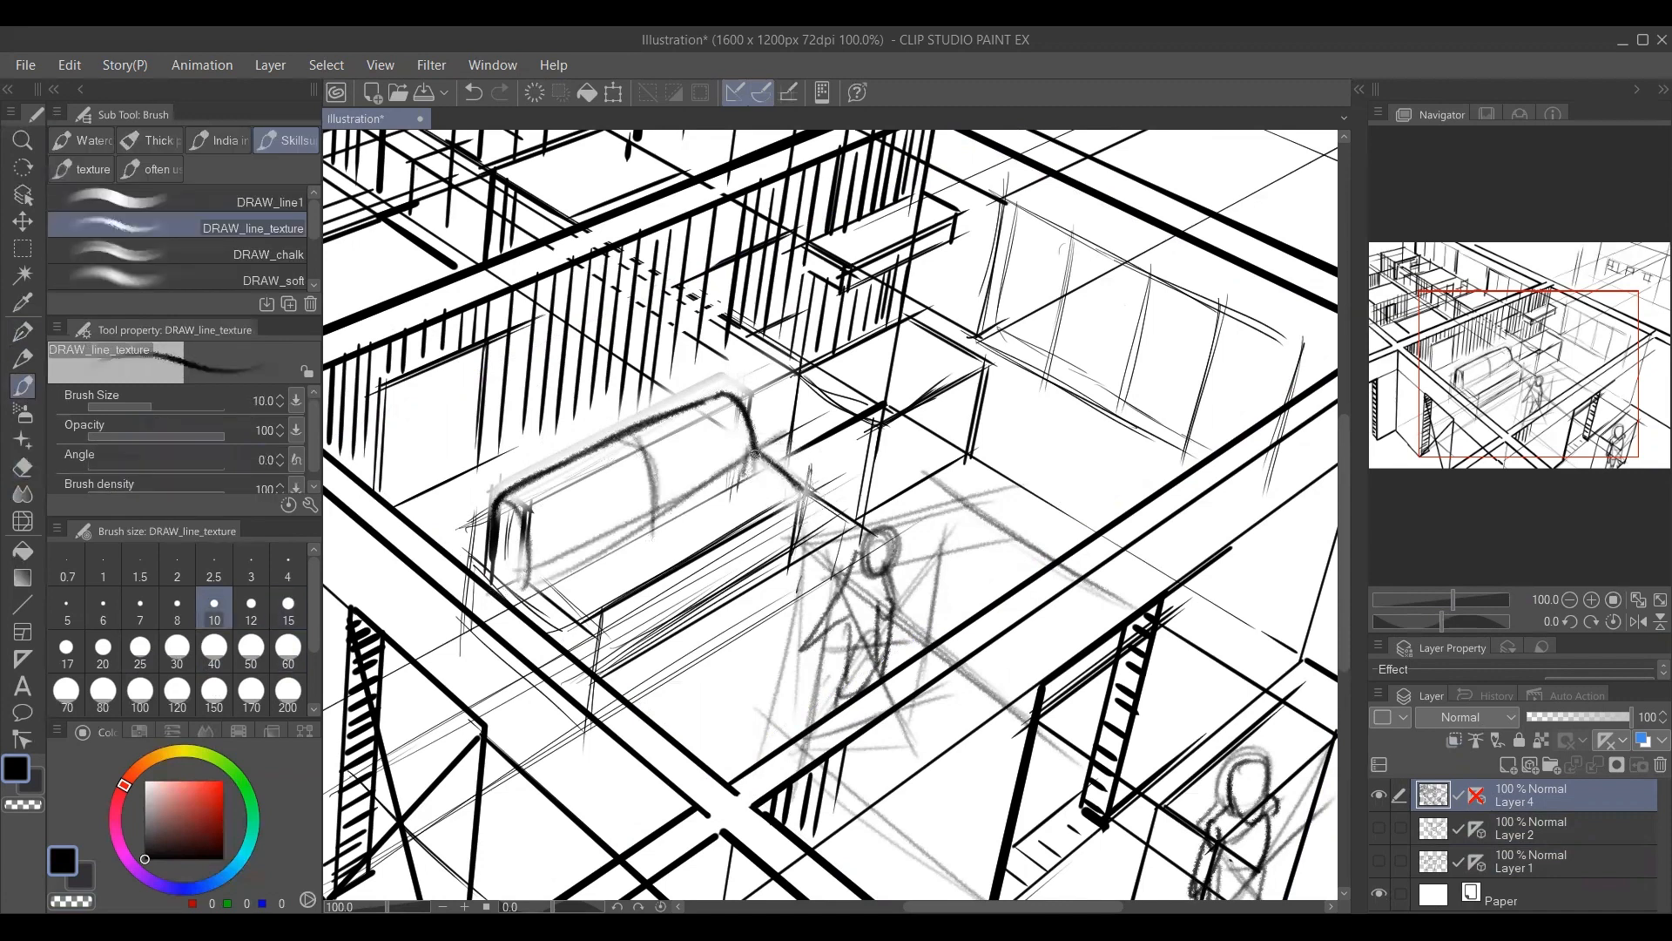
Sketch the sofa's seat edges and armrests, and hatch the front panel below the seat.
drag(755, 455, 738, 500)
drag(568, 588, 740, 494)
drag(546, 597, 599, 645)
drag(534, 576, 603, 635)
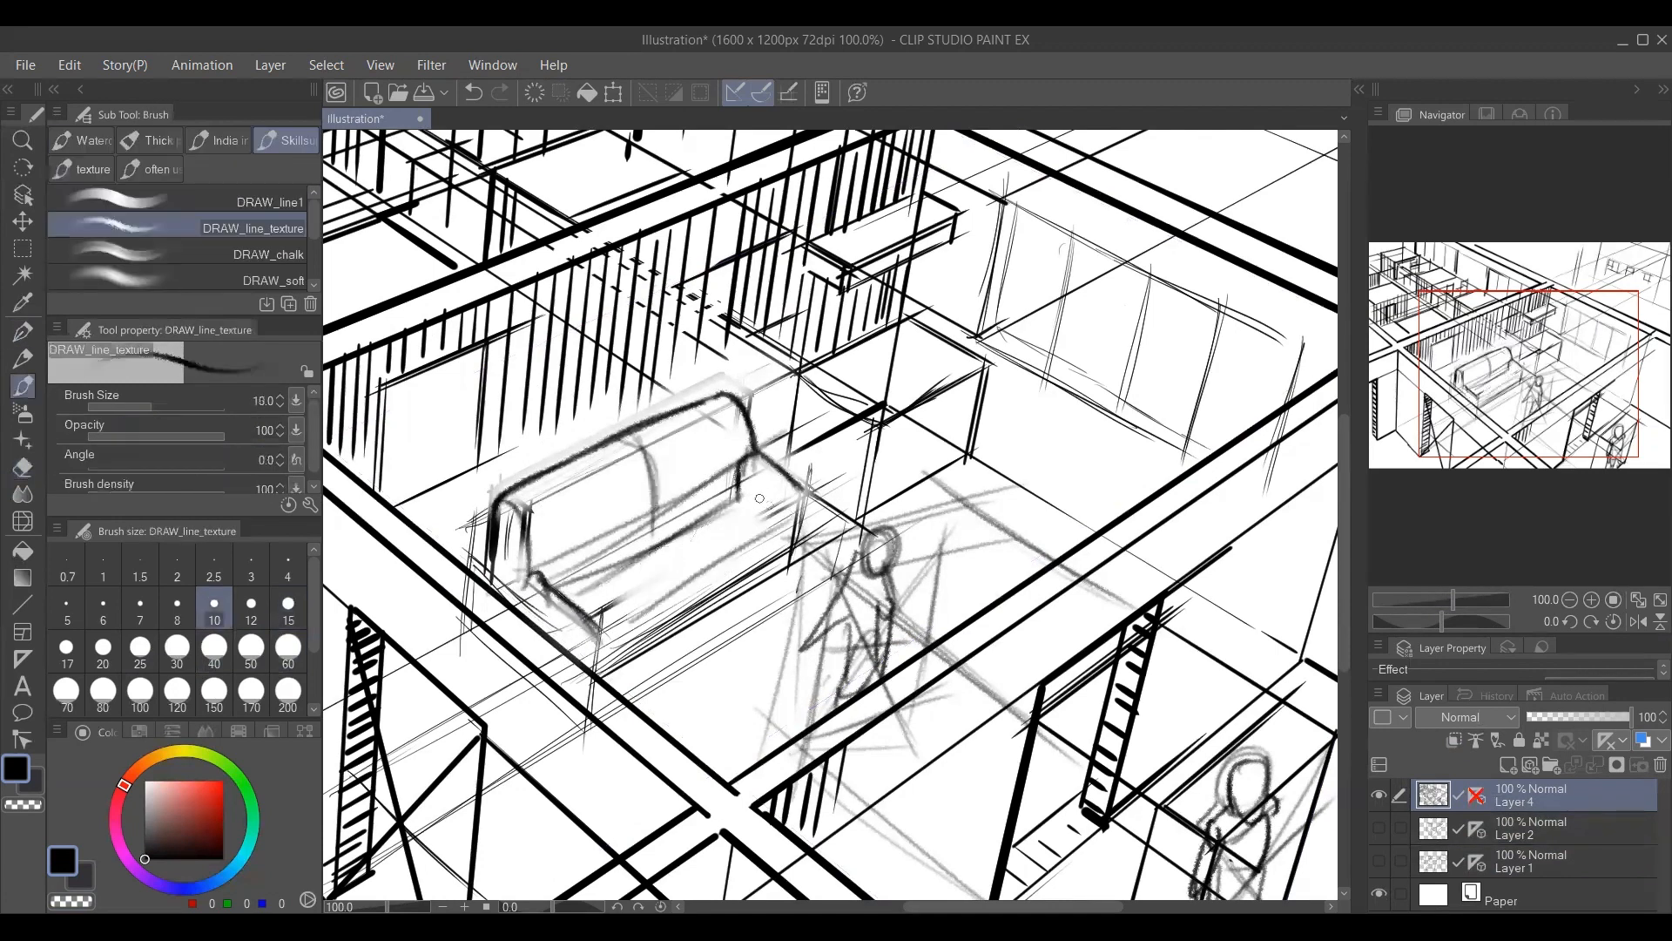
mouse_move(740, 504)
mouse_down()
mouse_move(776, 530)
mouse_move(766, 568)
mouse_up()
mouse_move(620, 616)
mouse_down()
mouse_move(716, 585)
mouse_move(776, 545)
mouse_up()
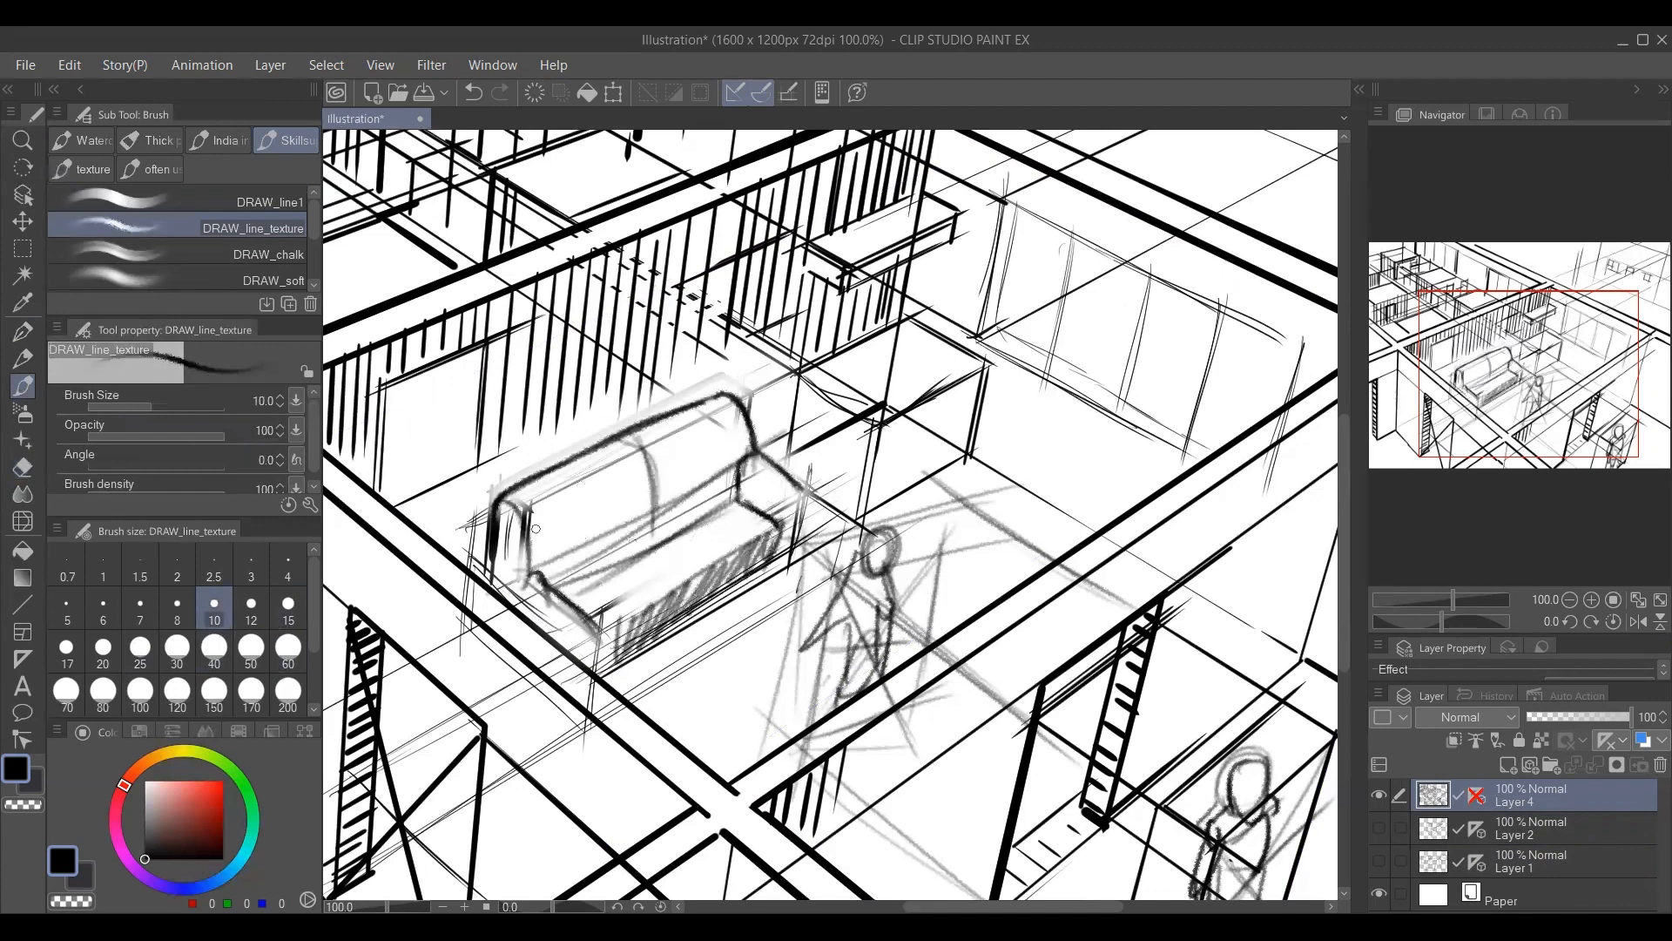
Hatch the sofa's backrest with closely spaced upright strokes.
mouse_move(535, 529)
mouse_down()
mouse_move(583, 549)
mouse_move(615, 459)
mouse_move(653, 576)
mouse_up()
mouse_move(667, 466)
mouse_down()
mouse_move(712, 498)
mouse_move(768, 476)
mouse_move(777, 528)
mouse_up()
drag(851, 404, 748, 476)
Clean up the desk's side facing the sofa and hatch it with the DRAW_line_texture brush.
key(e)
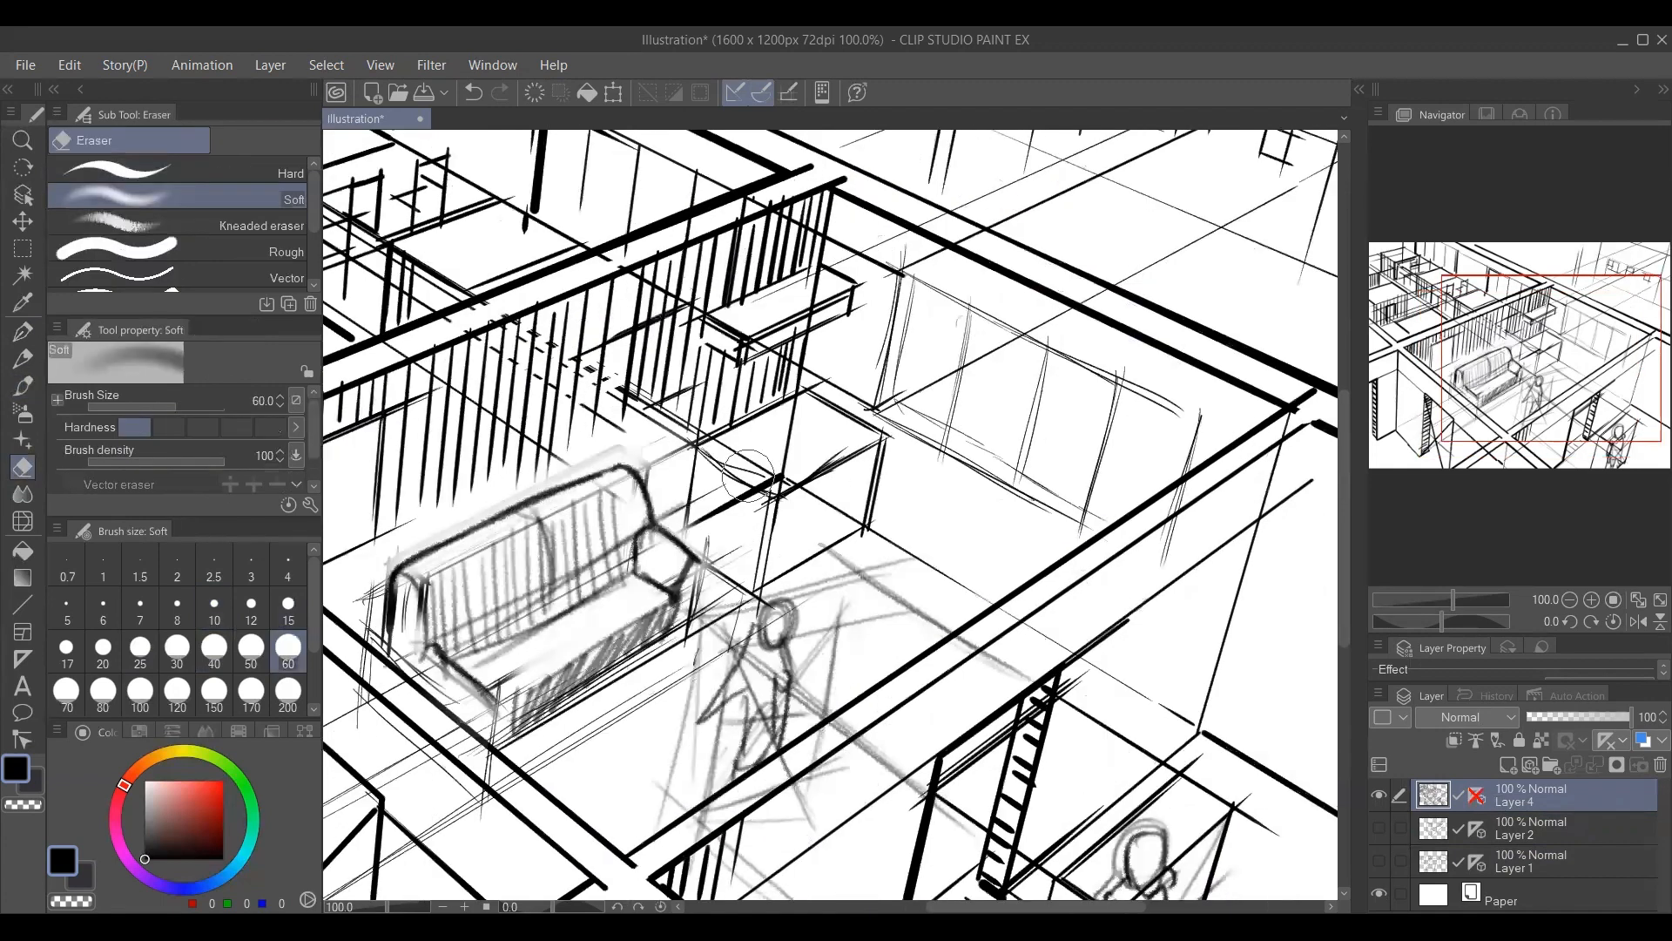
key(b)
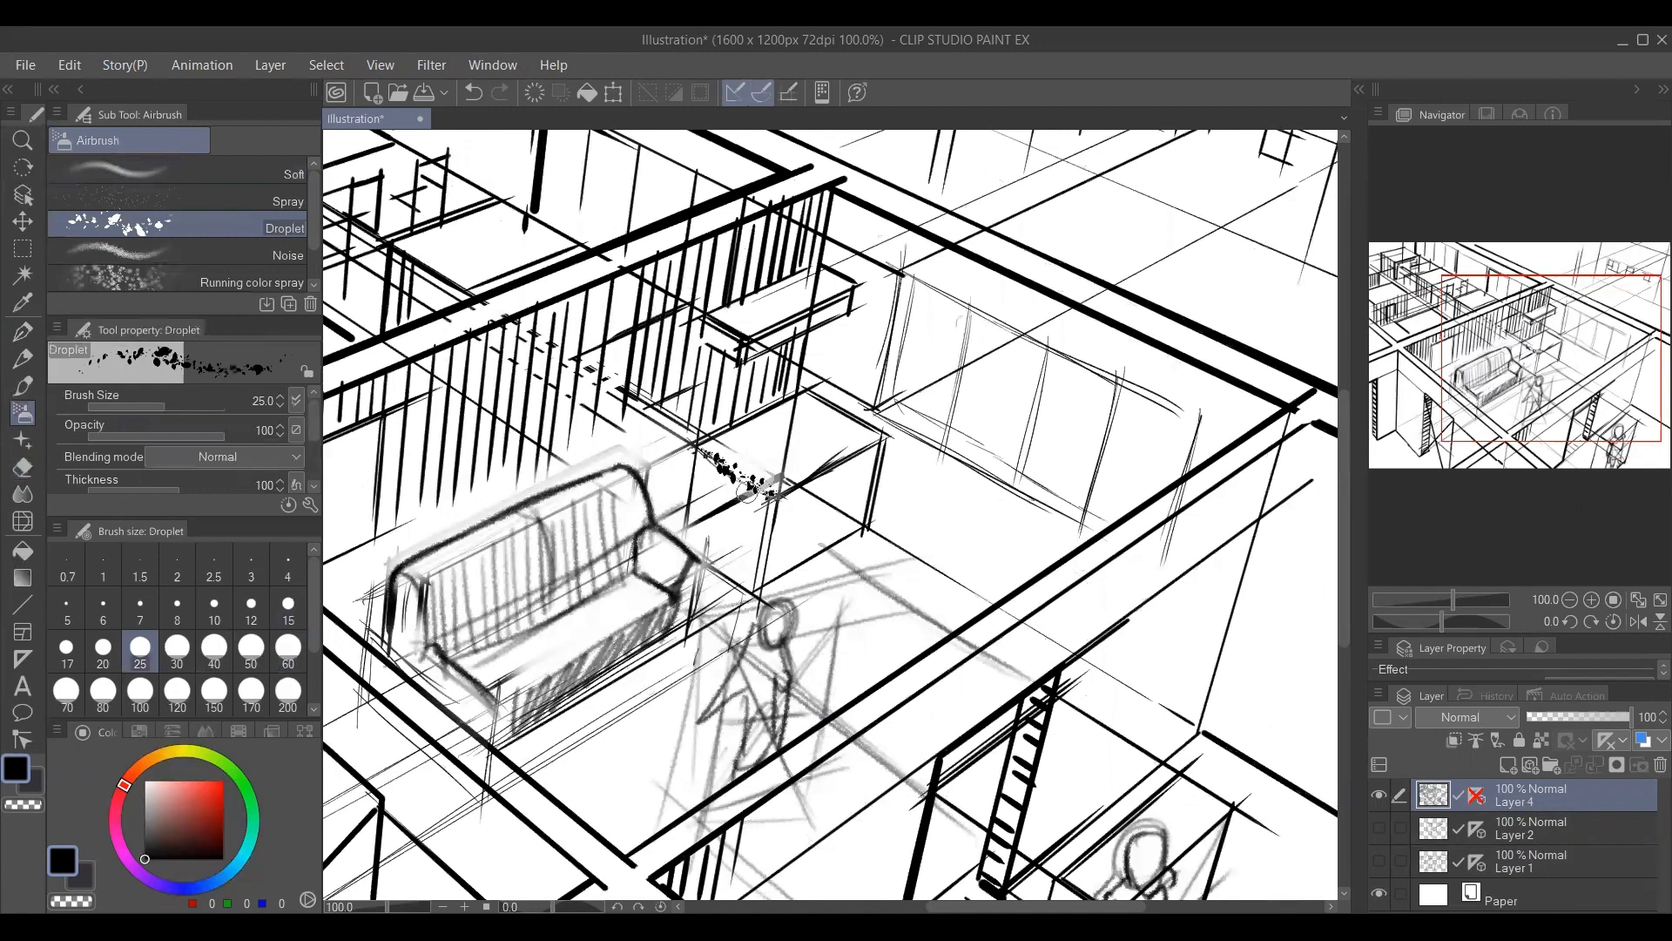
key(ctrl+z)
key(b)
key(p)
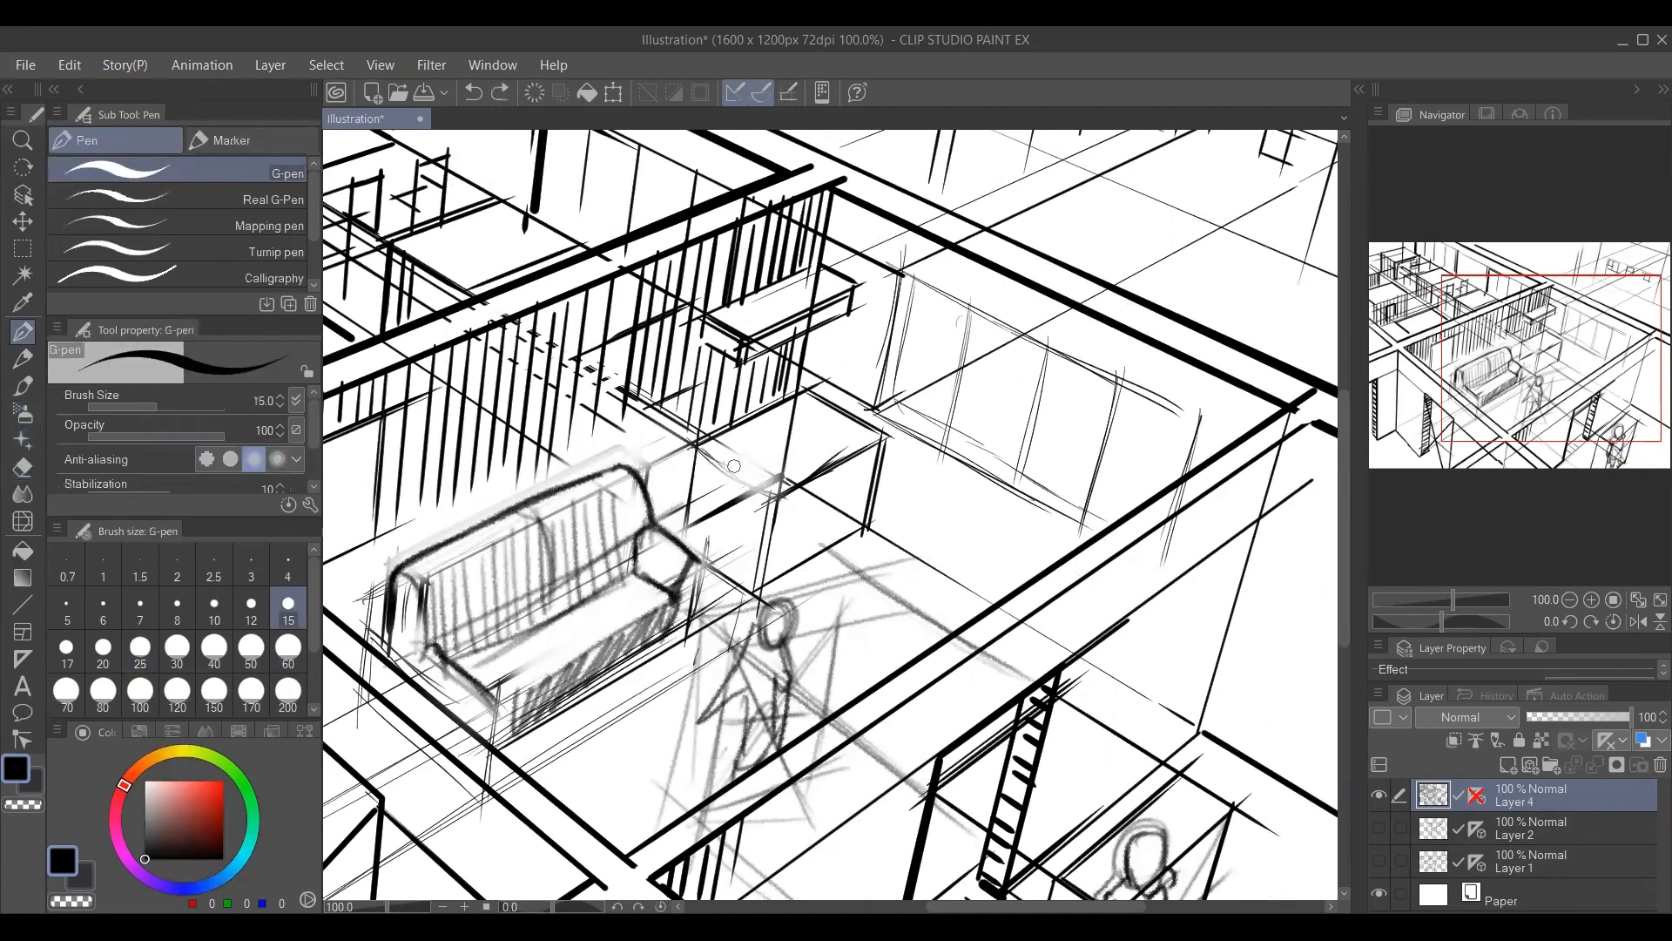
key(b)
drag(692, 445, 769, 494)
drag(694, 447, 777, 497)
mouse_move(697, 533)
mouse_down()
mouse_move(763, 568)
mouse_move(768, 547)
mouse_up()
mouse_move(701, 481)
mouse_down()
mouse_move(798, 525)
mouse_move(785, 423)
mouse_move(755, 499)
mouse_move(904, 440)
mouse_up()
key(ctrl+z)
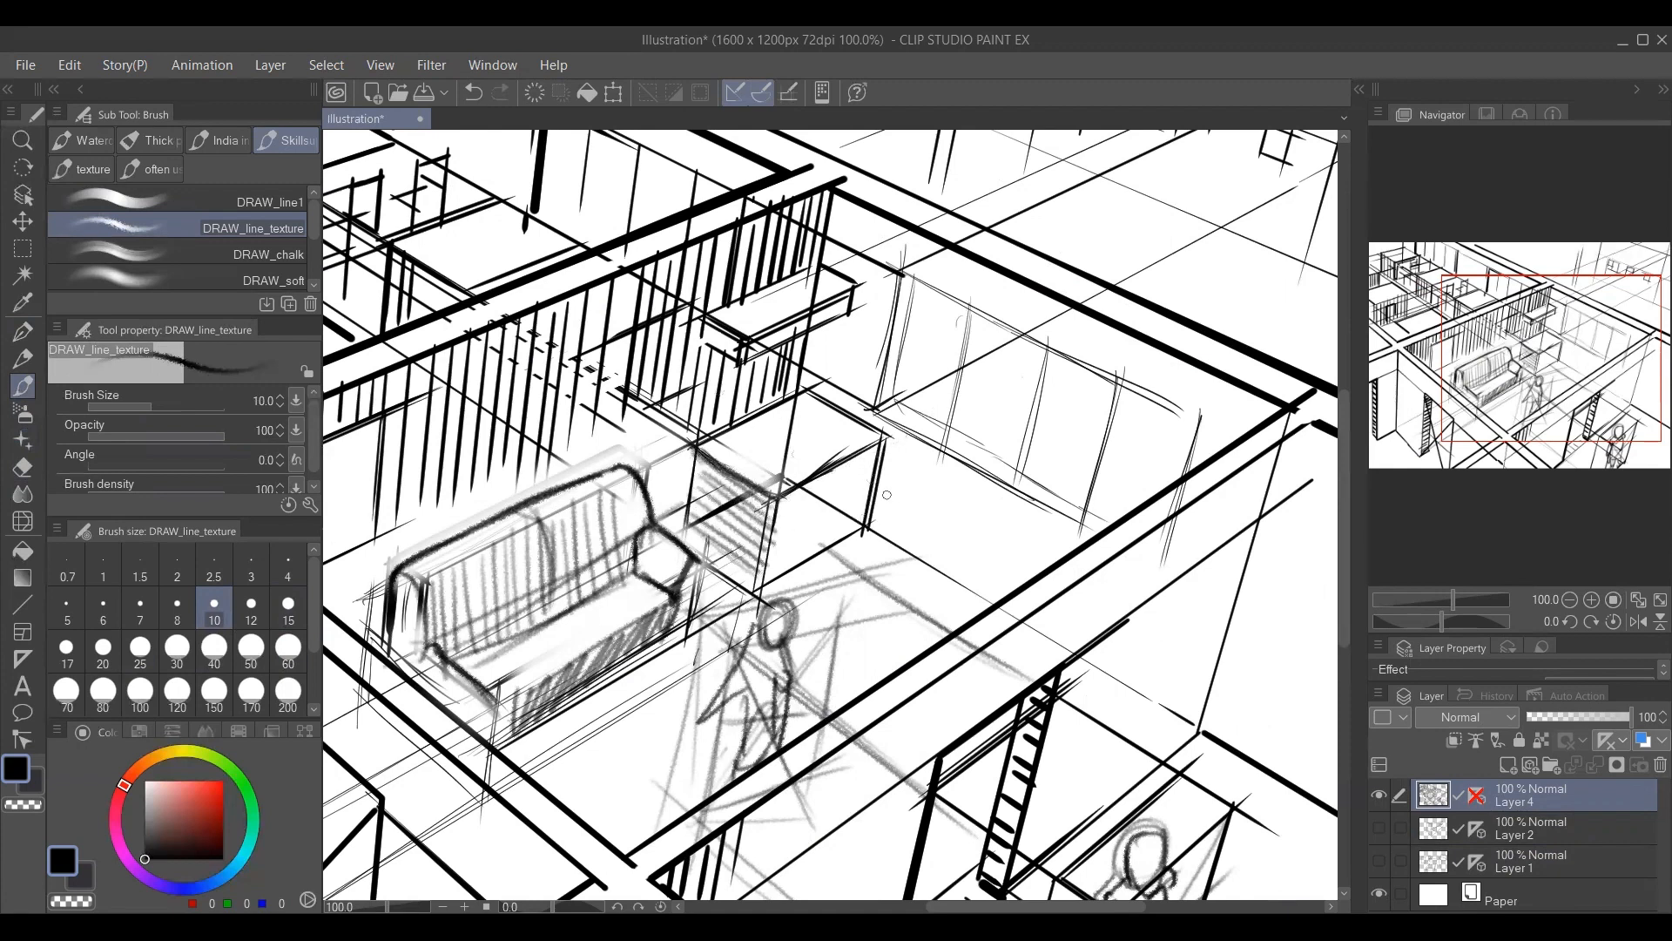
Sketch a swivel chair with seat, backrest and splayed legs in front of the desk.
mouse_move(875, 515)
mouse_down()
mouse_move(913, 461)
mouse_move(904, 501)
mouse_move(866, 534)
mouse_move(836, 497)
mouse_move(862, 539)
mouse_move(806, 565)
mouse_move(826, 593)
mouse_move(855, 588)
mouse_move(911, 506)
mouse_up()
key(ctrl+z)
mouse_move(879, 522)
mouse_down()
mouse_move(915, 414)
mouse_move(844, 464)
mouse_up()
drag(878, 367, 862, 443)
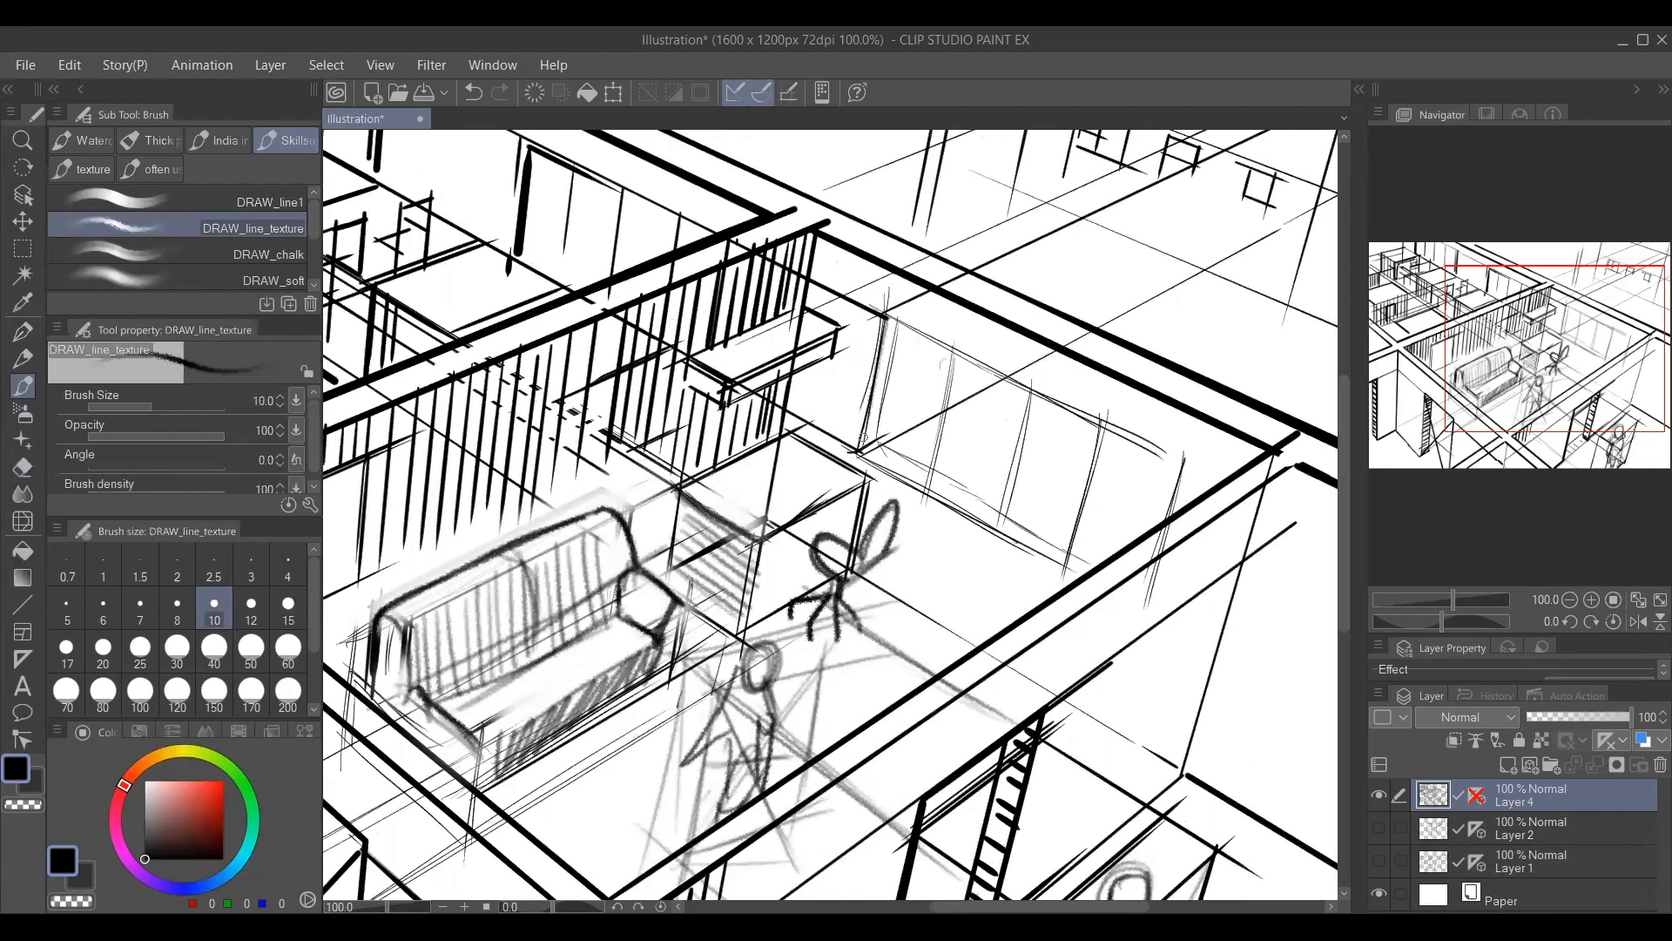
Darken the frame and upright dividers of the window panels on the room's far wall.
mouse_move(895, 315)
mouse_down()
mouse_move(859, 455)
mouse_move(1010, 528)
mouse_up()
drag(1183, 451, 1157, 534)
drag(896, 324, 1211, 466)
drag(1002, 377, 1229, 506)
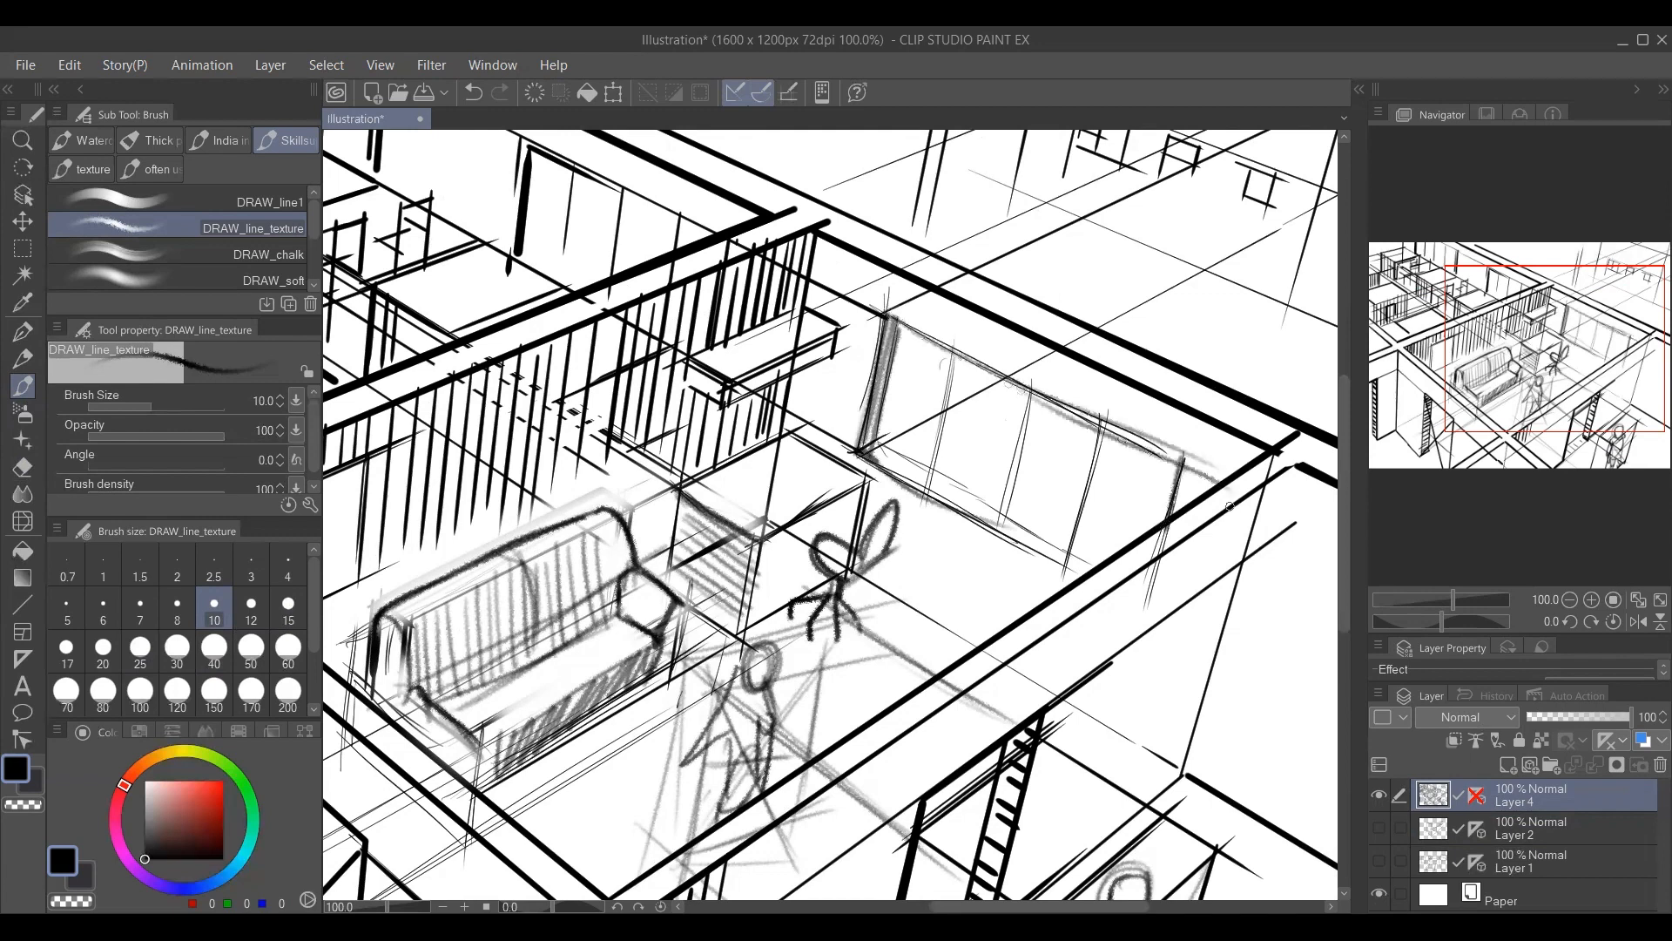
drag(950, 341, 917, 516)
drag(952, 337, 916, 526)
drag(1035, 381, 984, 573)
drag(953, 568, 911, 547)
key(ctrl+z)
Darken the desk's corner edges and shade the recess under the desktop behind the chair.
drag(770, 632, 866, 507)
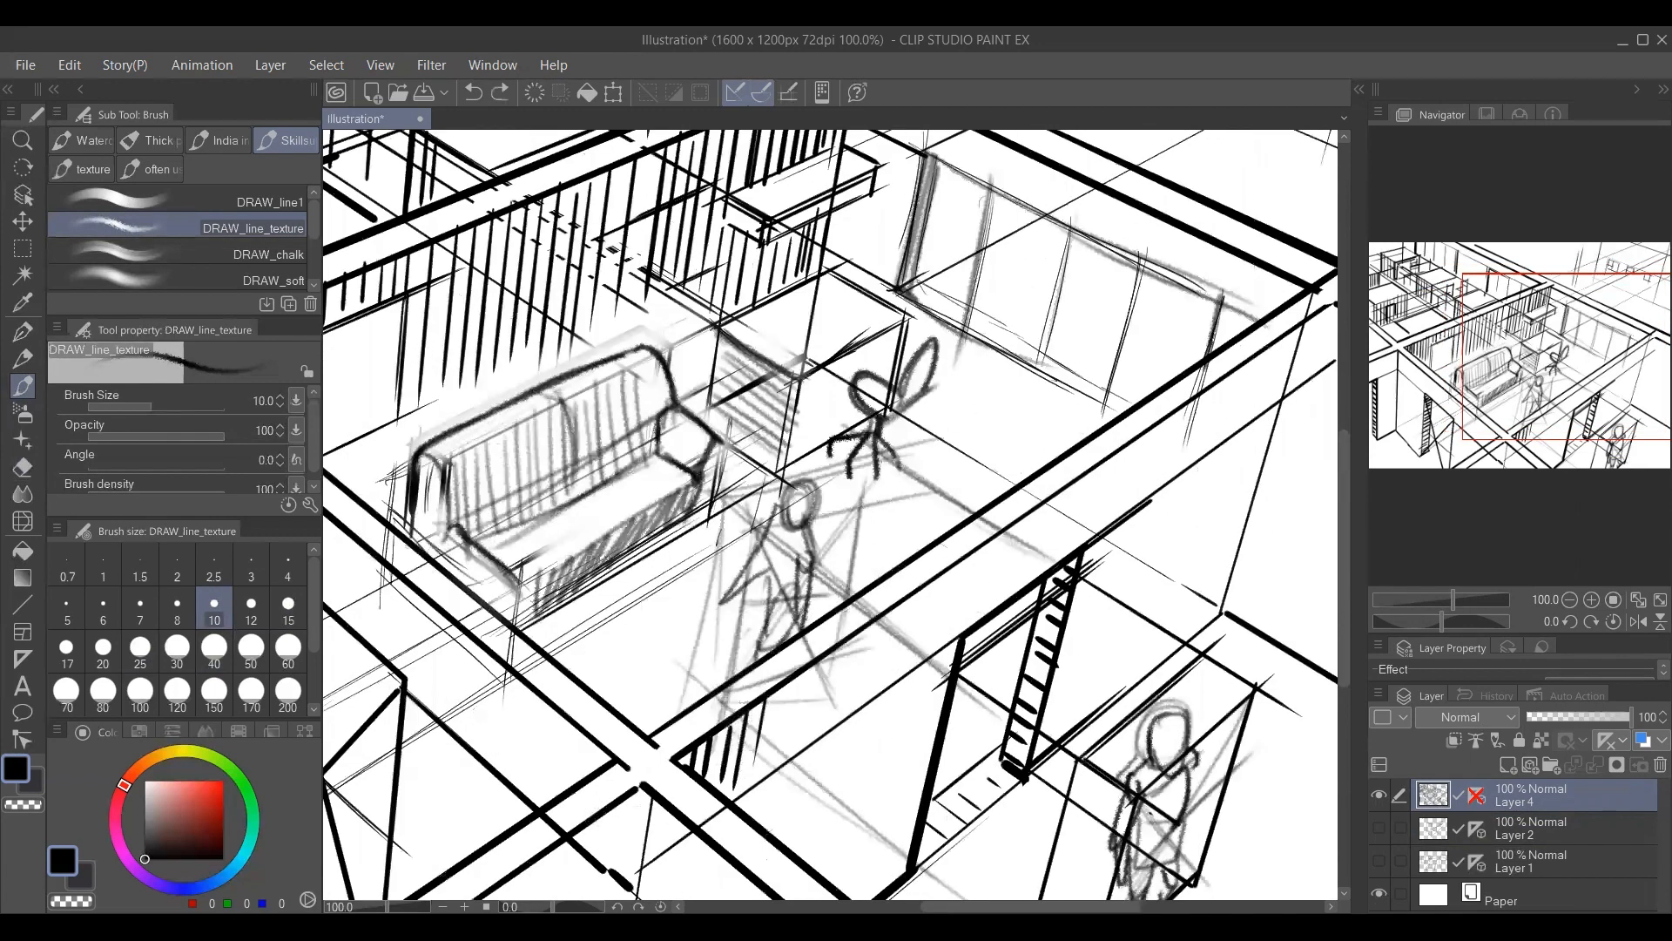
drag(810, 420, 773, 530)
drag(770, 516, 762, 568)
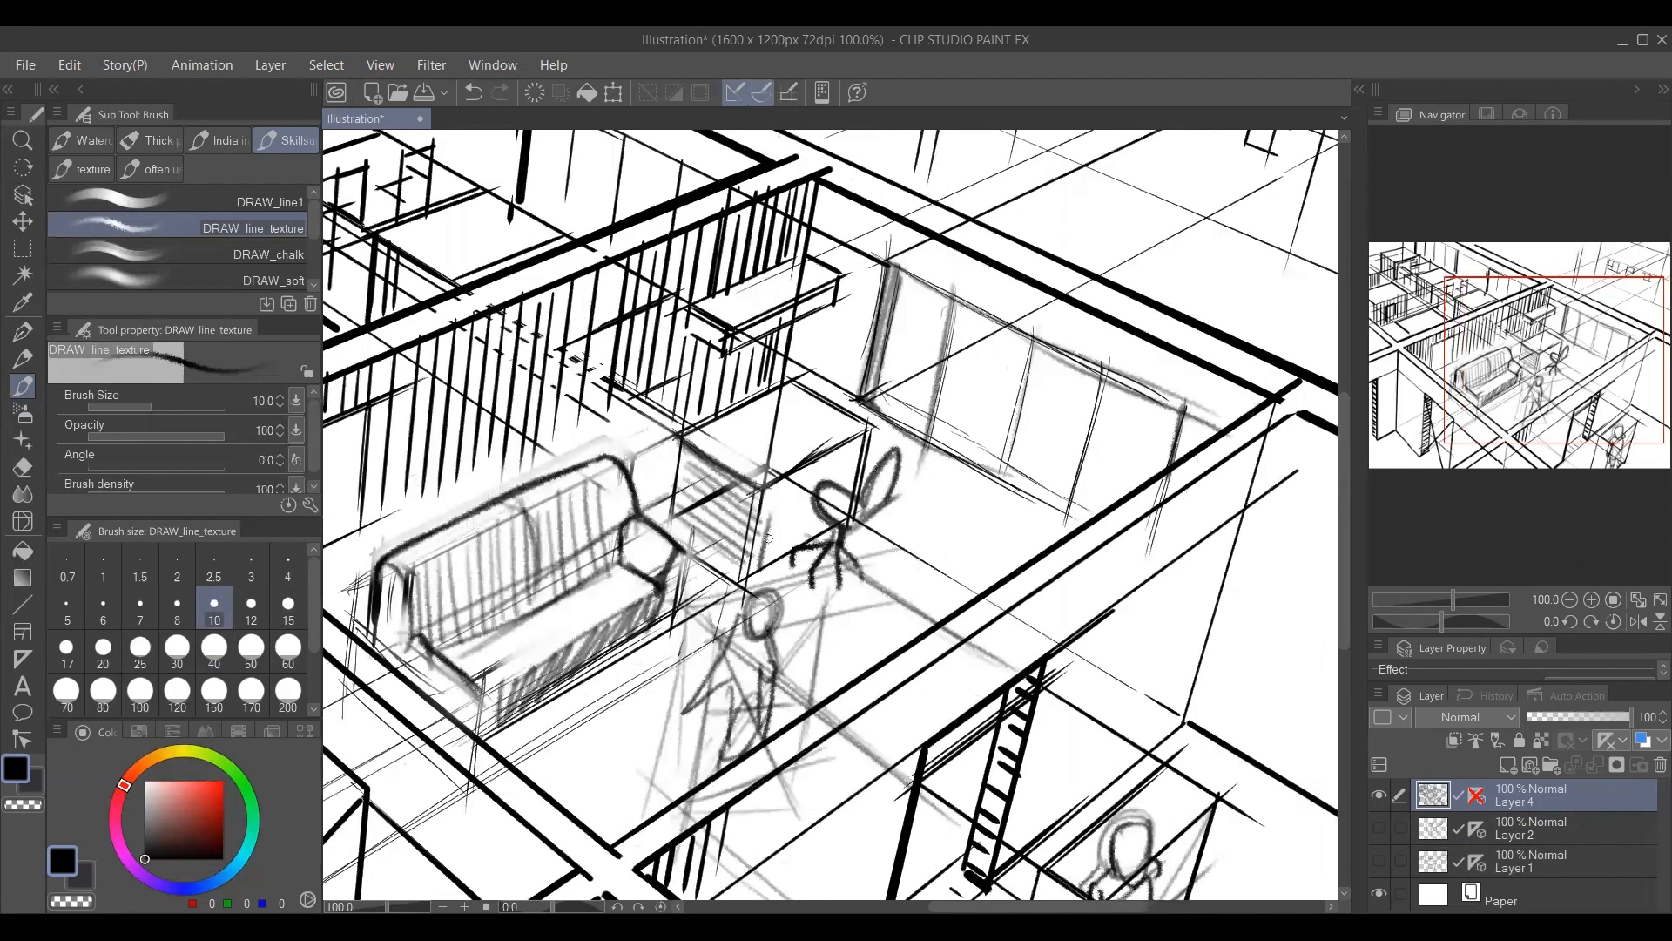
drag(759, 462, 755, 568)
mouse_move(765, 503)
mouse_down()
mouse_move(865, 440)
mouse_move(845, 495)
mouse_up()
mouse_move(864, 437)
mouse_down()
mouse_move(843, 497)
mouse_move(766, 550)
mouse_up()
mouse_move(787, 498)
mouse_down()
mouse_move(846, 448)
mouse_move(851, 482)
mouse_up()
drag(793, 551, 849, 634)
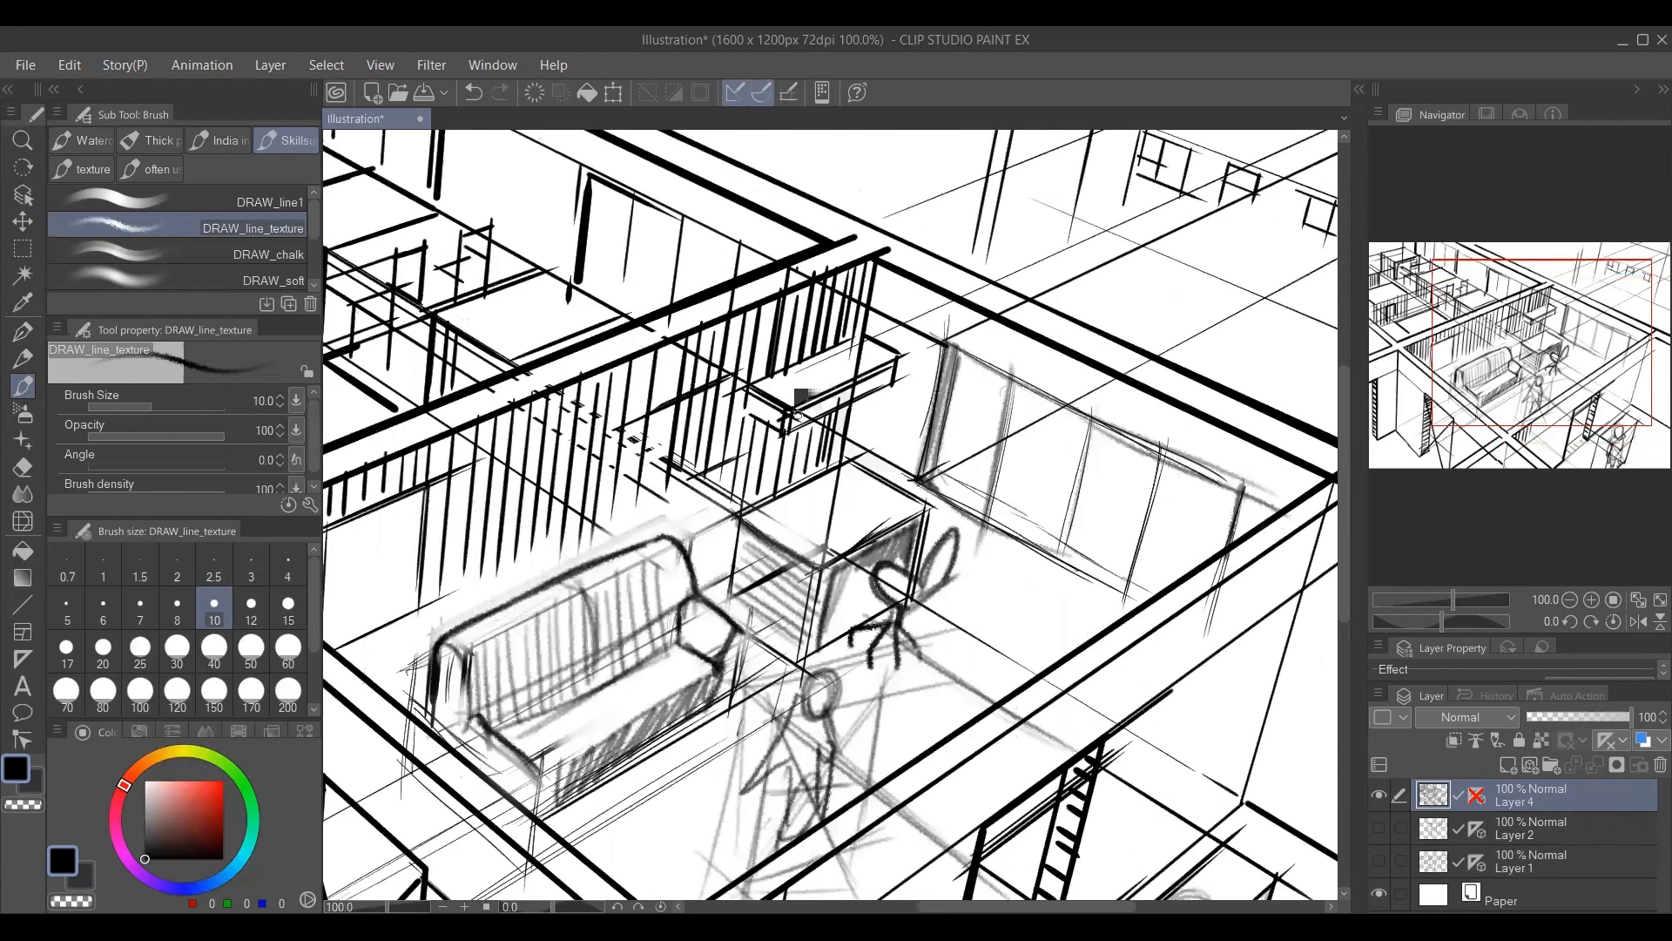
Sketch a computer monitor and a keyboard on top of the desk.
mouse_move(796, 434)
mouse_down()
mouse_move(796, 489)
mouse_move(866, 406)
mouse_move(856, 470)
mouse_move(806, 470)
mouse_move(856, 423)
mouse_move(849, 460)
mouse_move(813, 439)
mouse_move(826, 430)
mouse_up()
key(ctrl+z)
alt+click(894, 403)
key(bracketright)
key(bracketright)
click(145, 858)
key(bracketleft)
key(bracketleft)
drag(793, 499, 895, 449)
drag(814, 526, 876, 499)
key(bracketleft)
Hatch the long back wall behind the sofa with slanted strokes at brush size 9.
key(alt+space)
alt+click(892, 490)
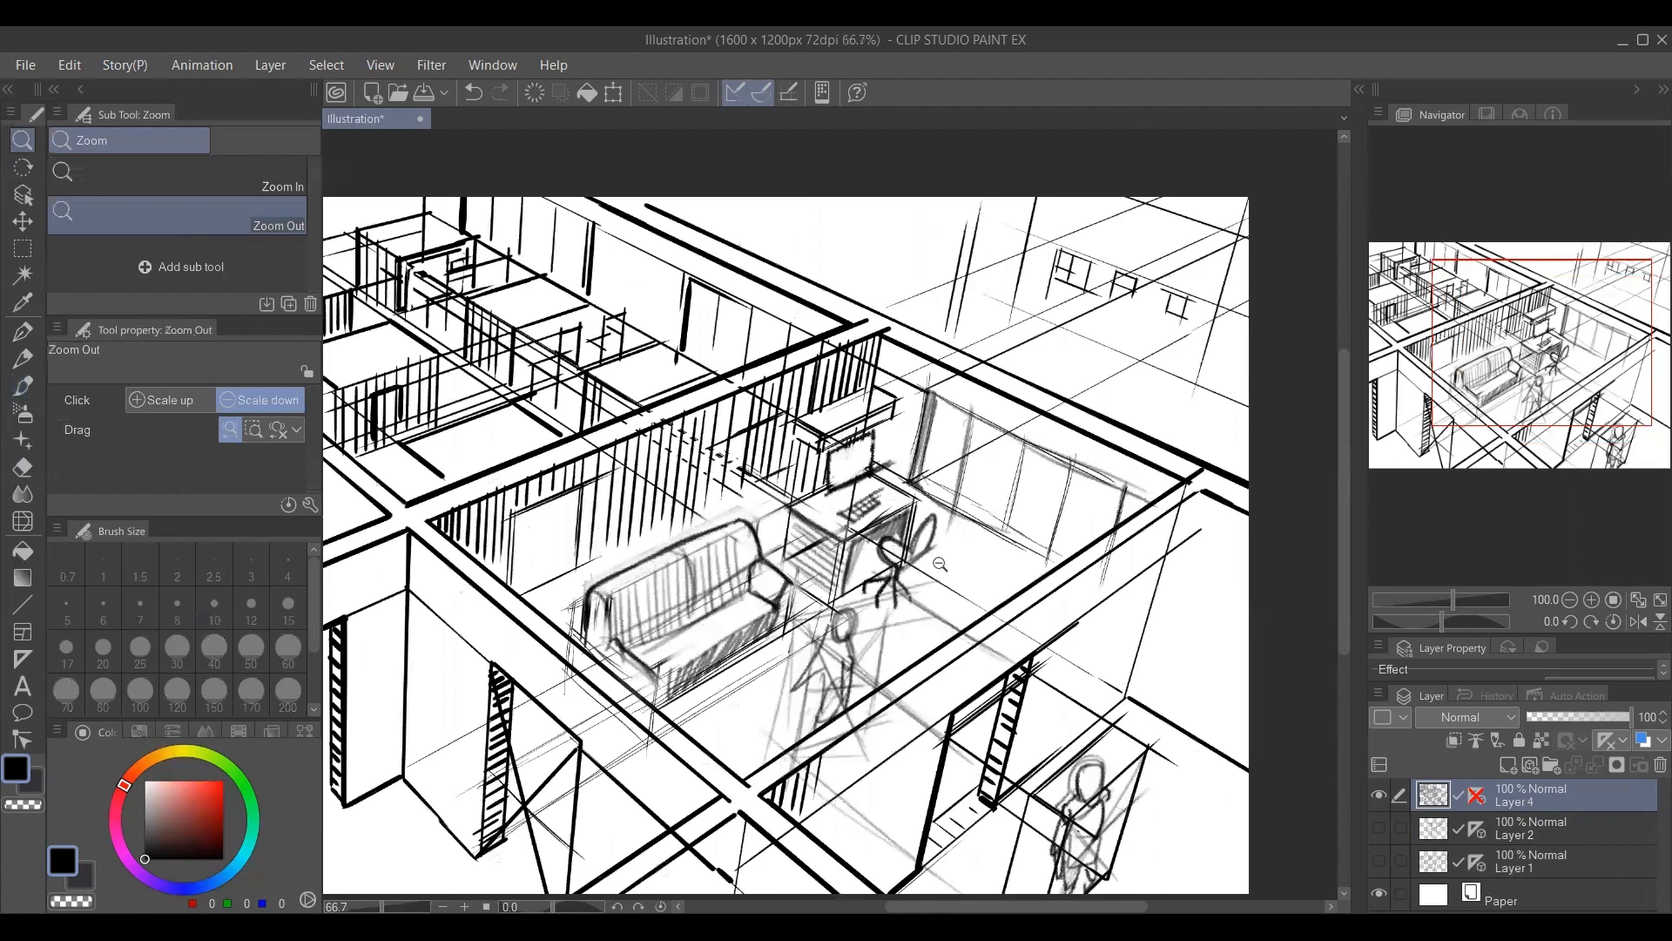
alt+click(939, 563)
key(ctrl+space)
ctrl+click(725, 519)
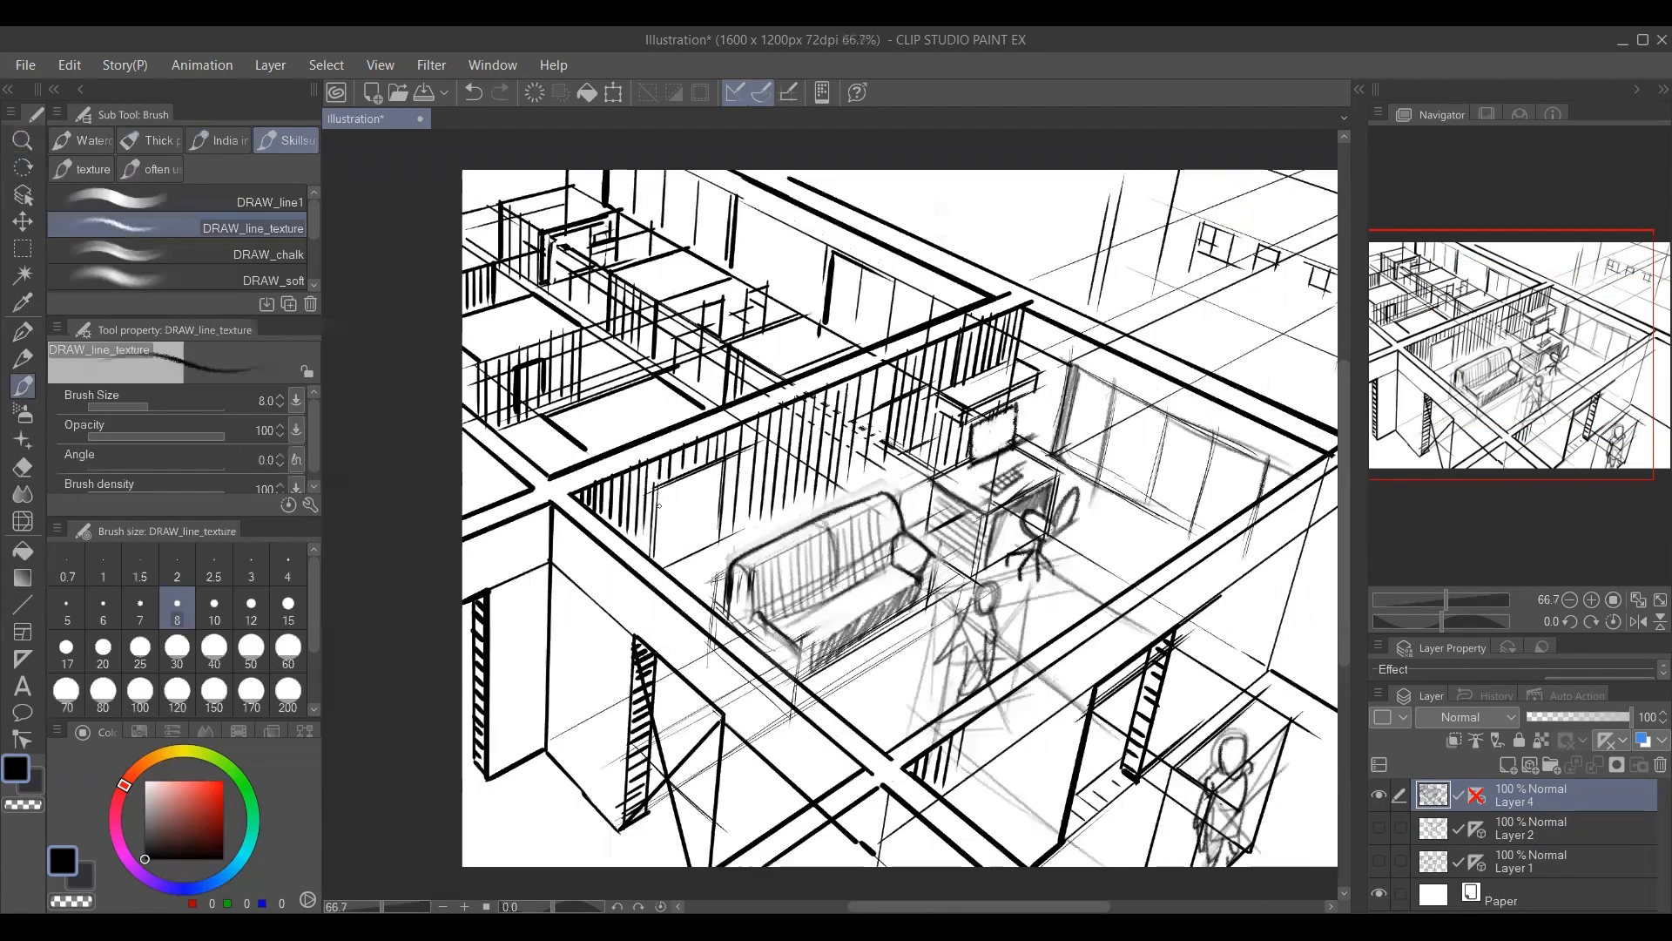
key(bracketright)
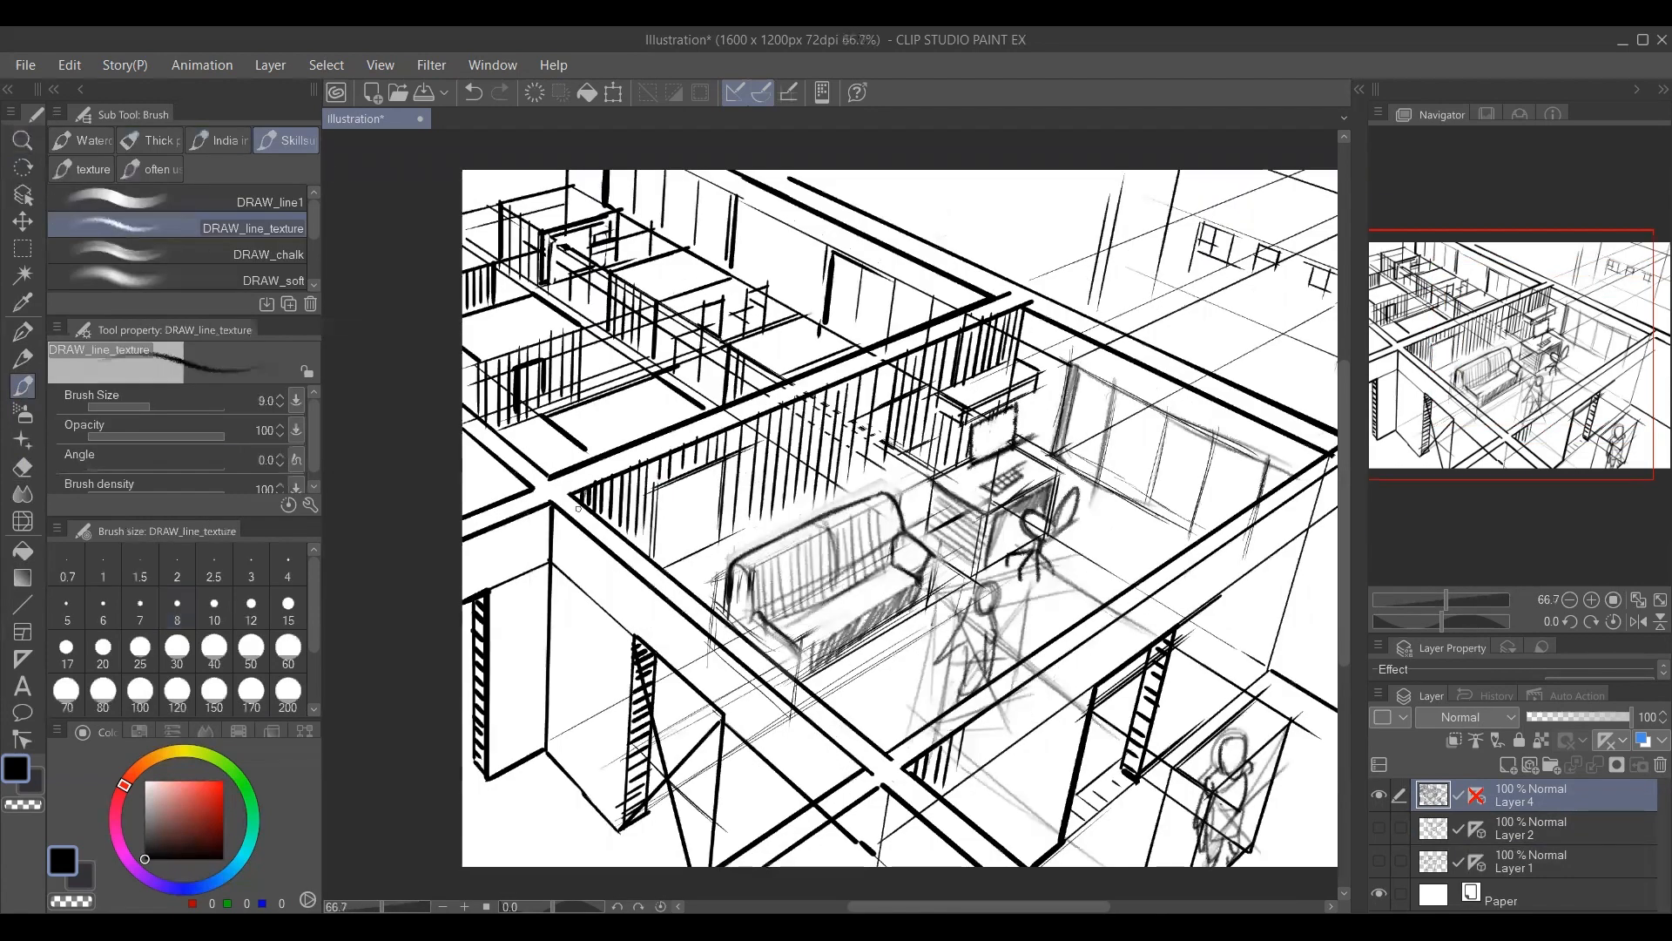
mouse_move(602, 505)
mouse_down()
mouse_move(635, 468)
mouse_move(697, 462)
mouse_move(766, 402)
mouse_up()
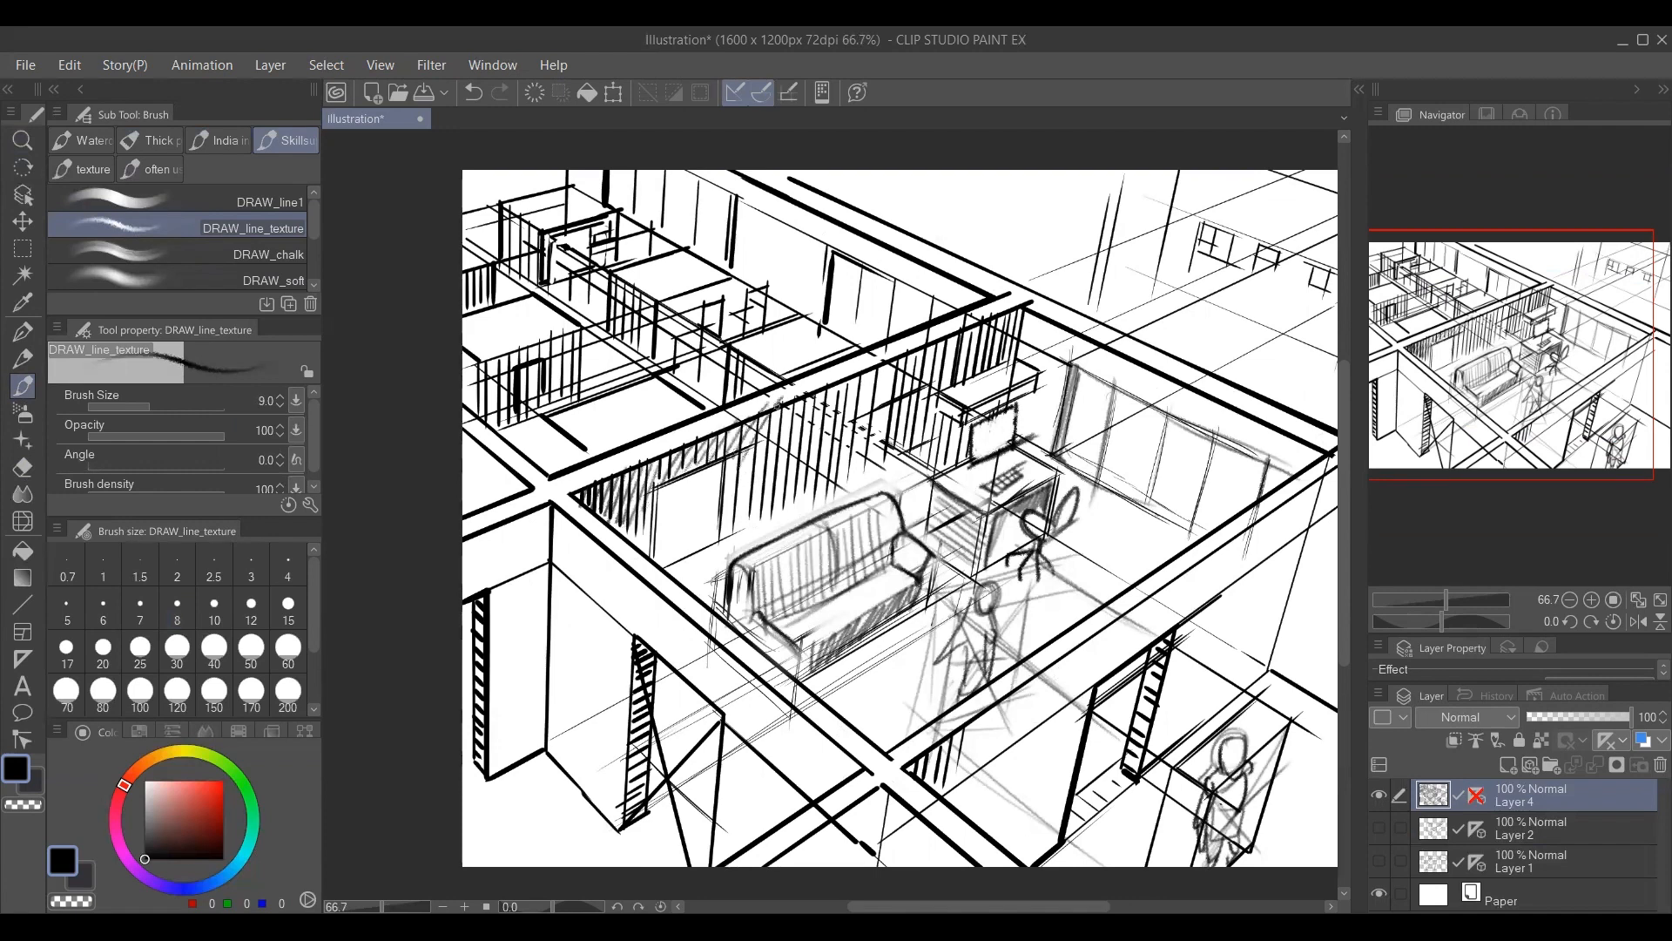
mouse_move(746, 479)
mouse_down()
mouse_move(797, 396)
mouse_move(826, 438)
mouse_move(855, 381)
mouse_move(923, 349)
mouse_up()
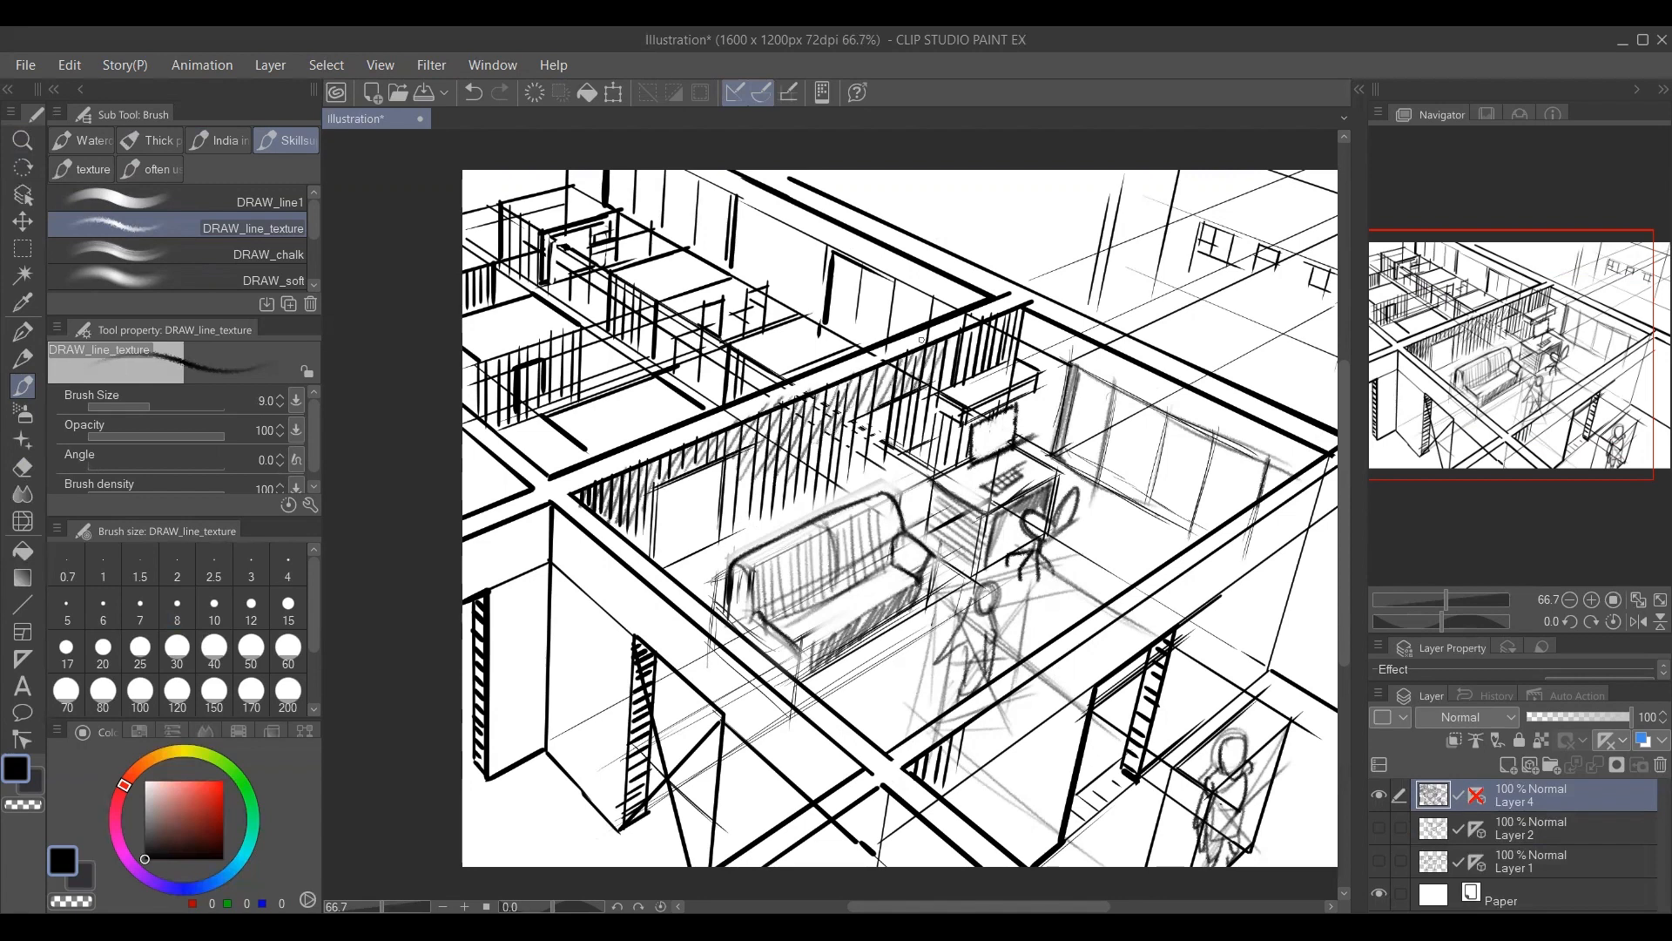
mouse_move(686, 358)
mouse_down()
mouse_move(667, 441)
mouse_move(741, 472)
mouse_up()
key(bracketright)
key(bracketleft)
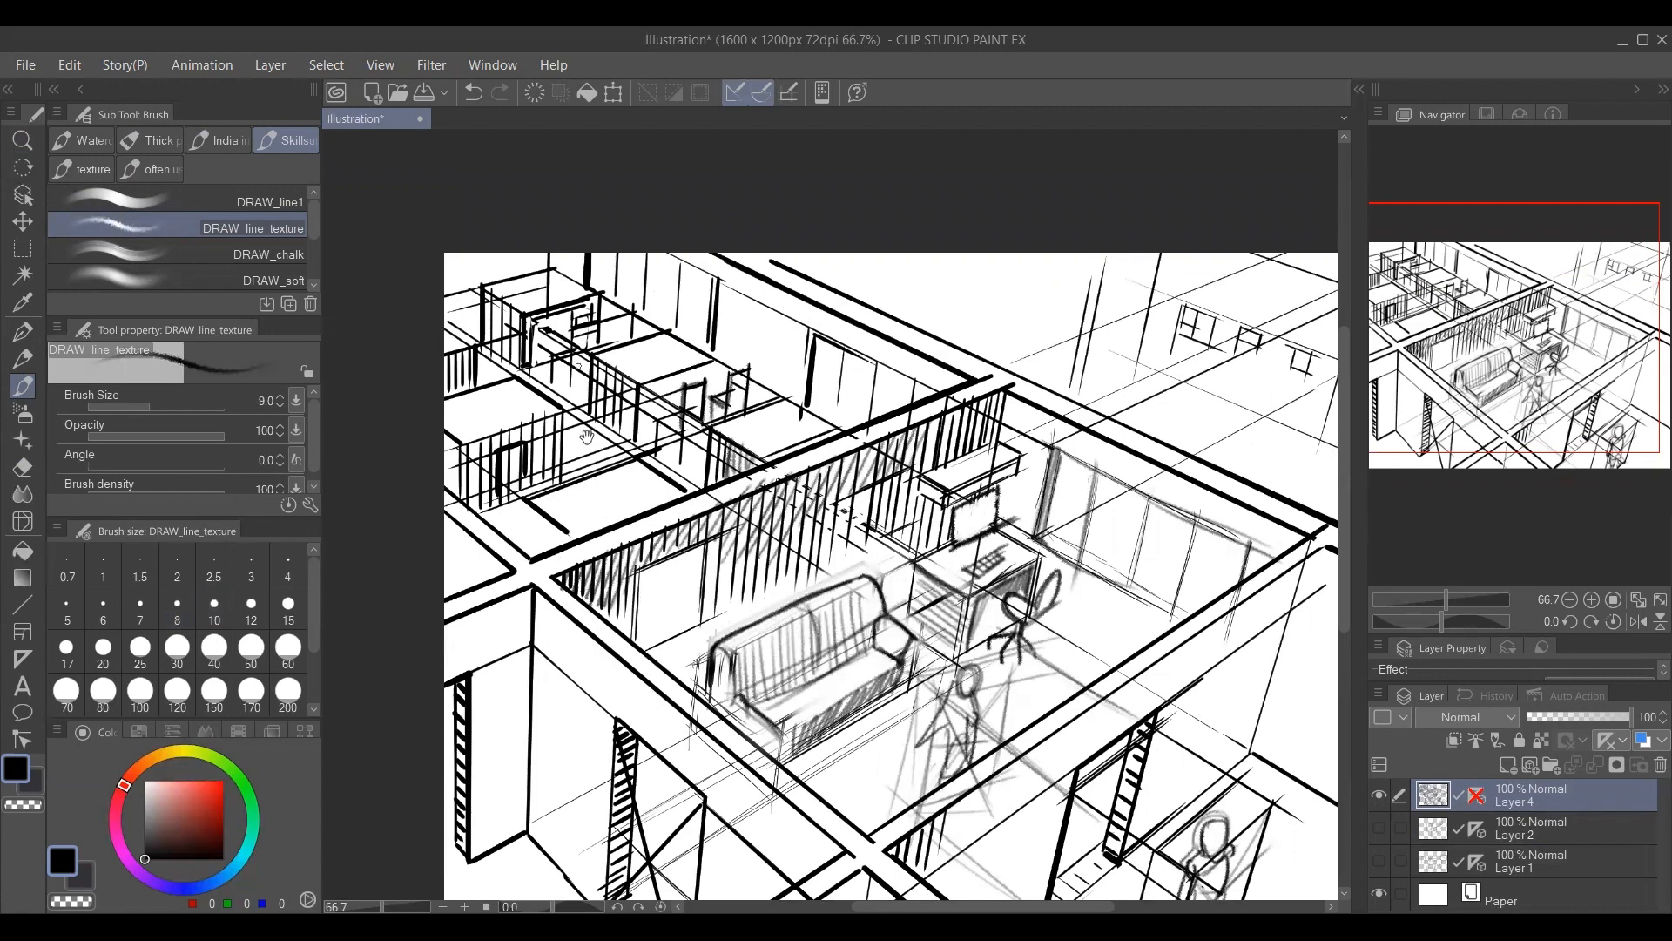
drag(662, 607, 569, 438)
key(ctrl+space)
drag(836, 613, 709, 569)
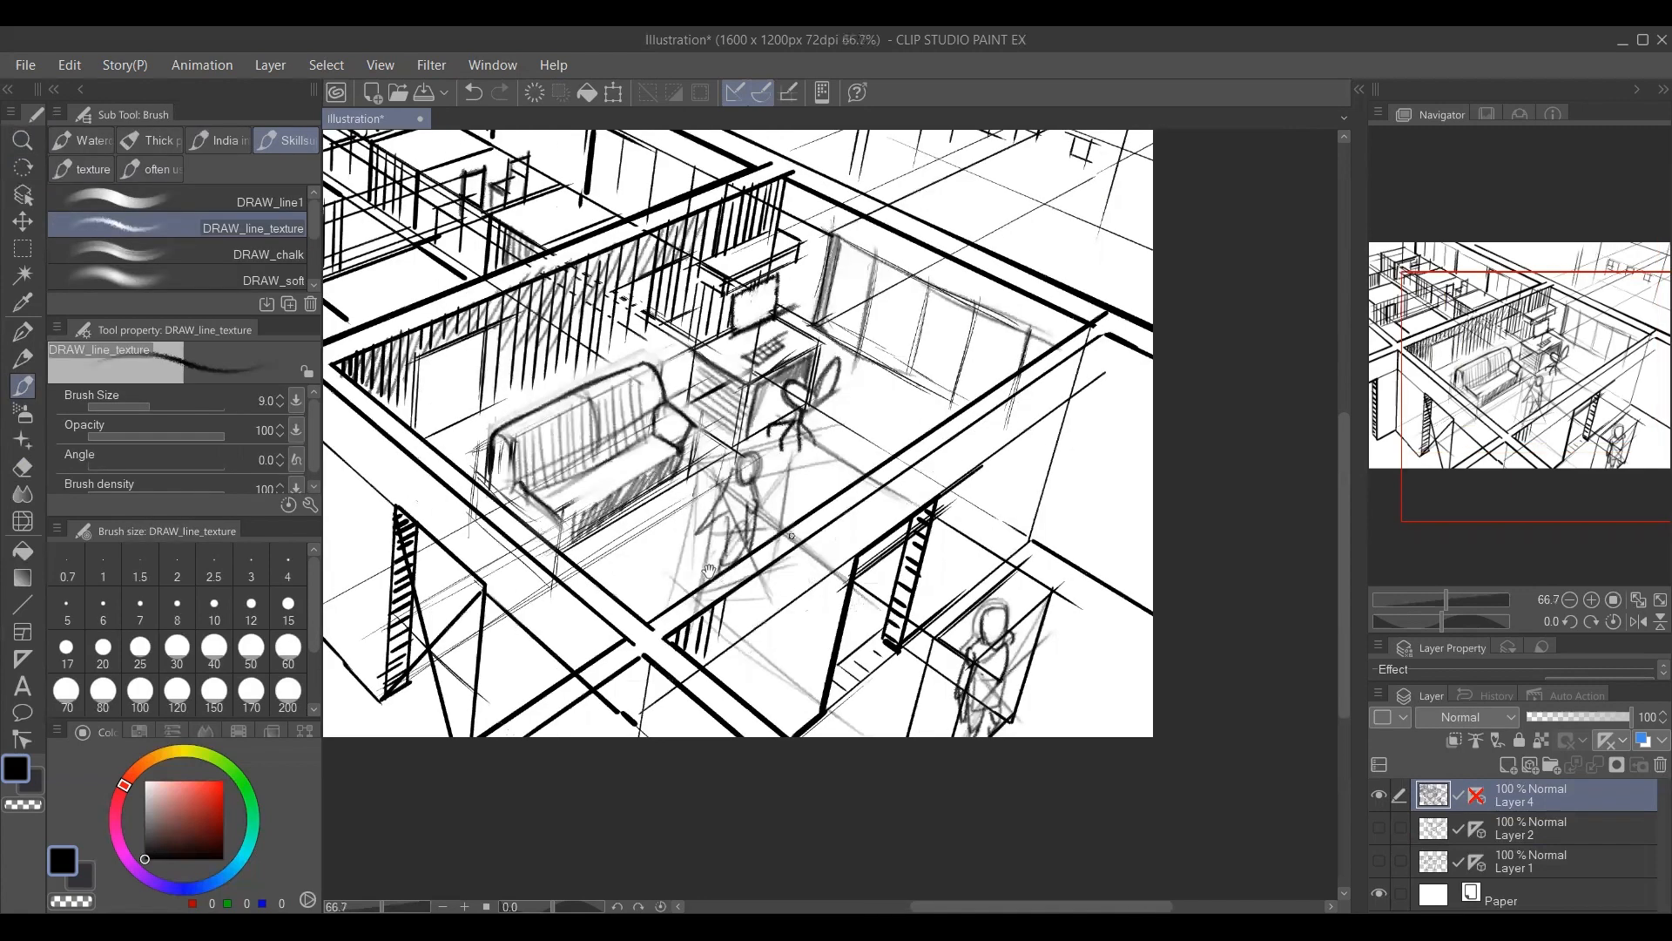
drag(792, 535, 728, 586)
drag(838, 612, 849, 658)
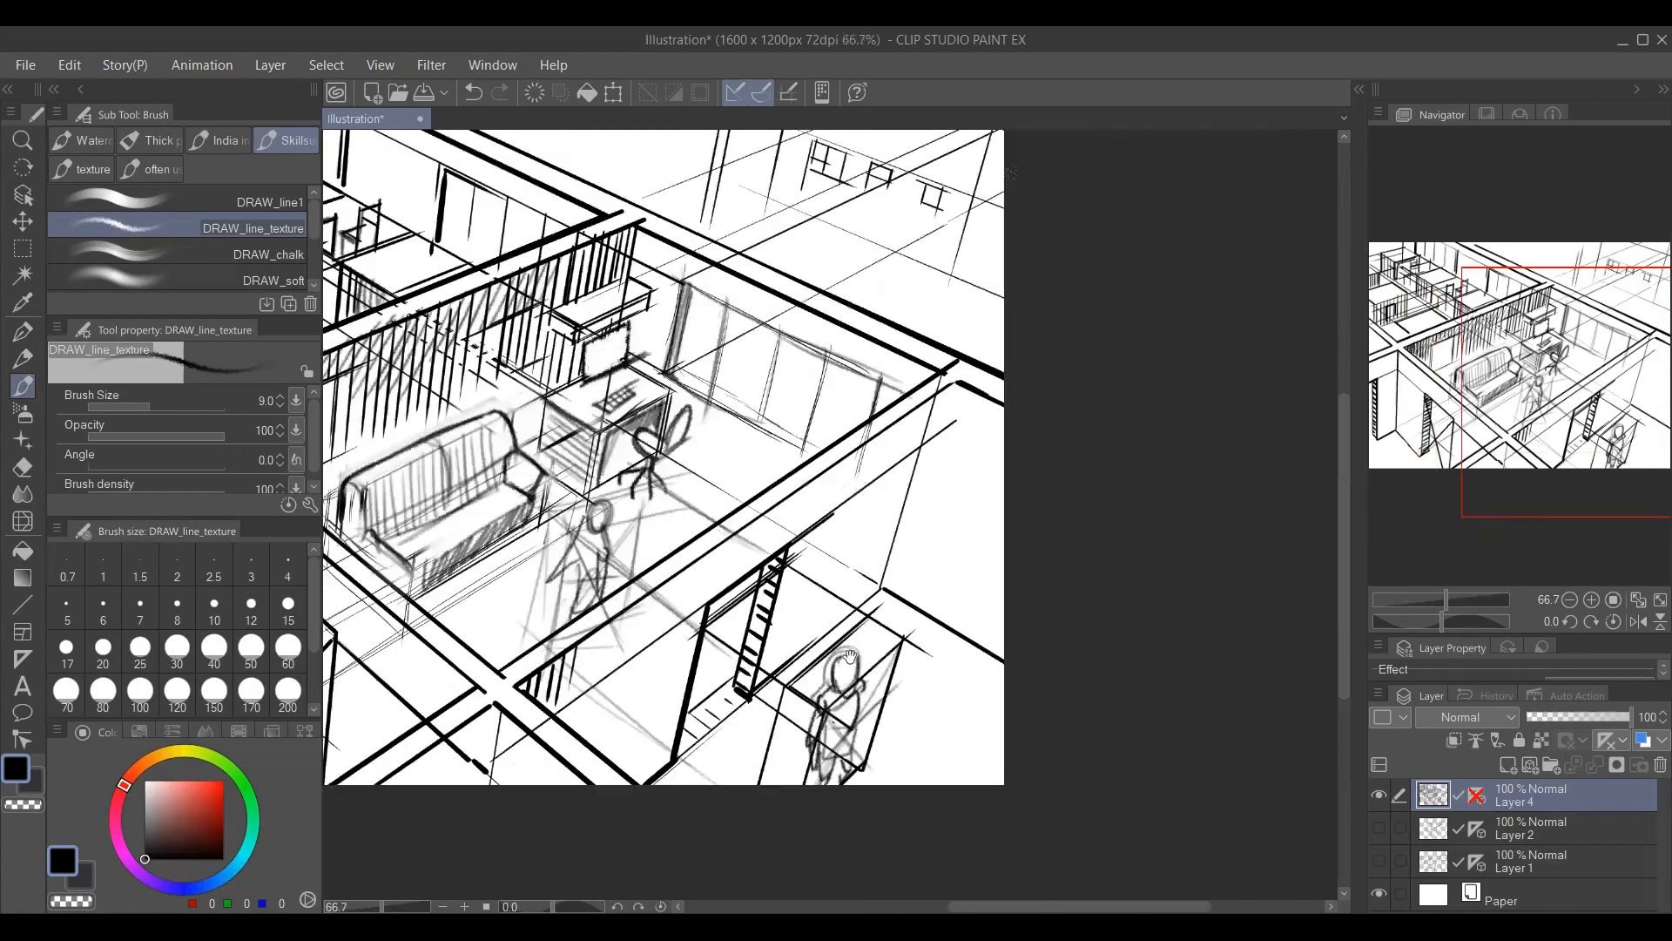
key(alt+space)
click(718, 636)
drag(790, 398, 807, 419)
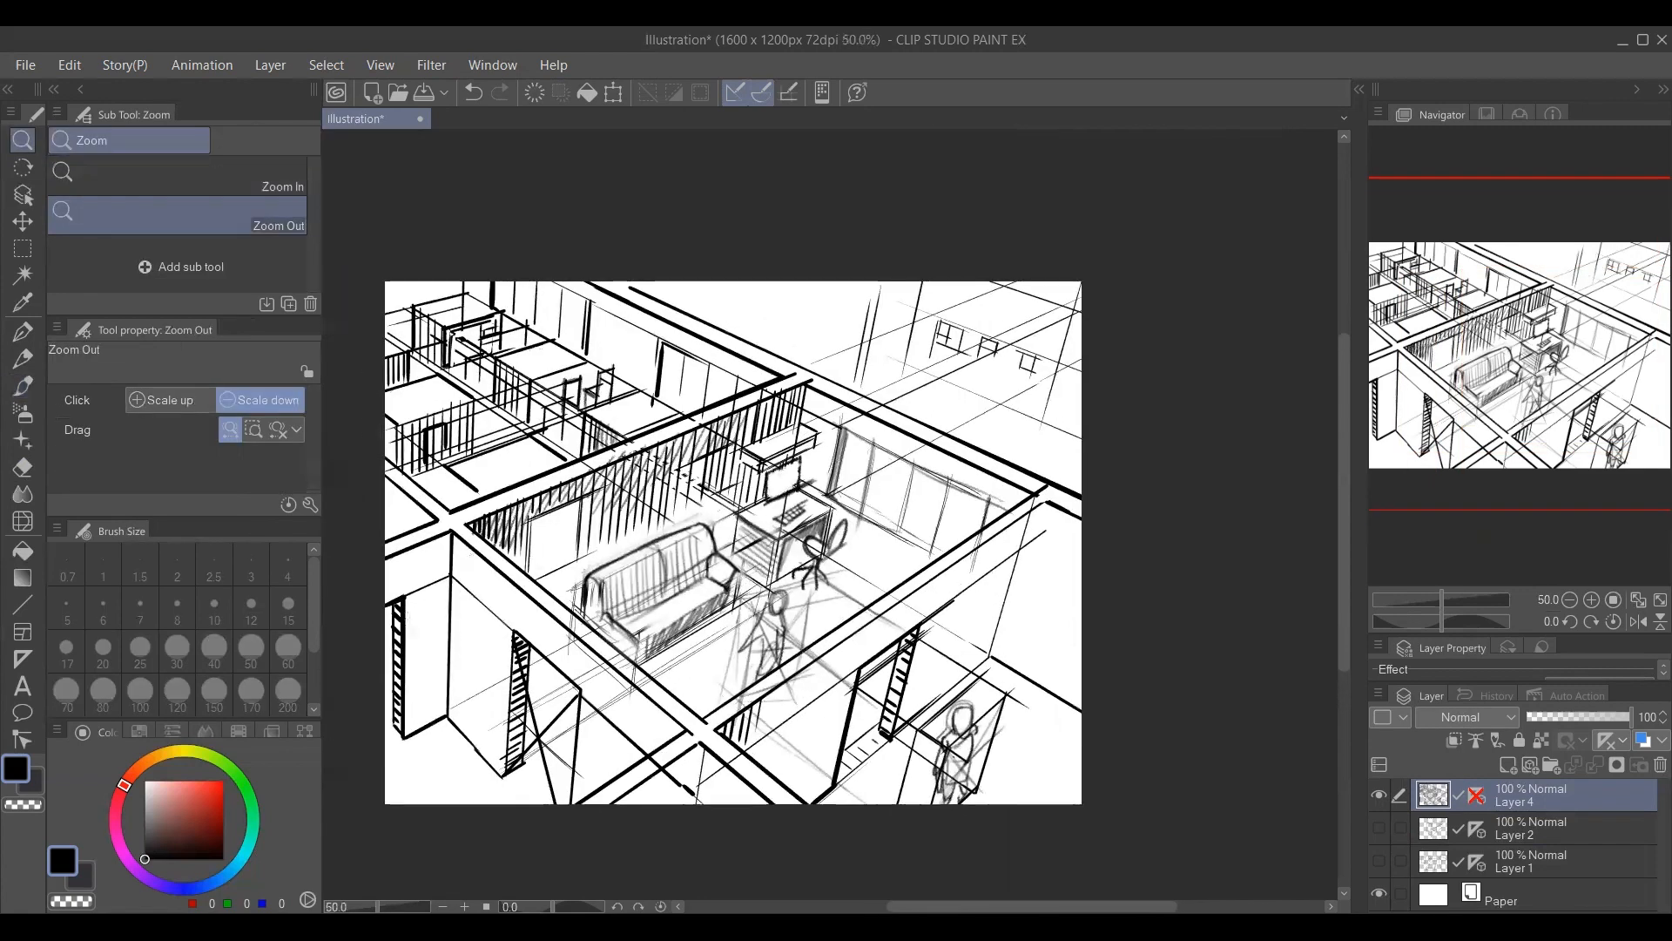
mouse_move(673, 513)
mouse_down()
mouse_move(690, 487)
mouse_move(681, 509)
mouse_up()
Hatch the lower stretch of the foreground wall in front of the sofa with upright strokes.
key(ctrl+space)
click(630, 601)
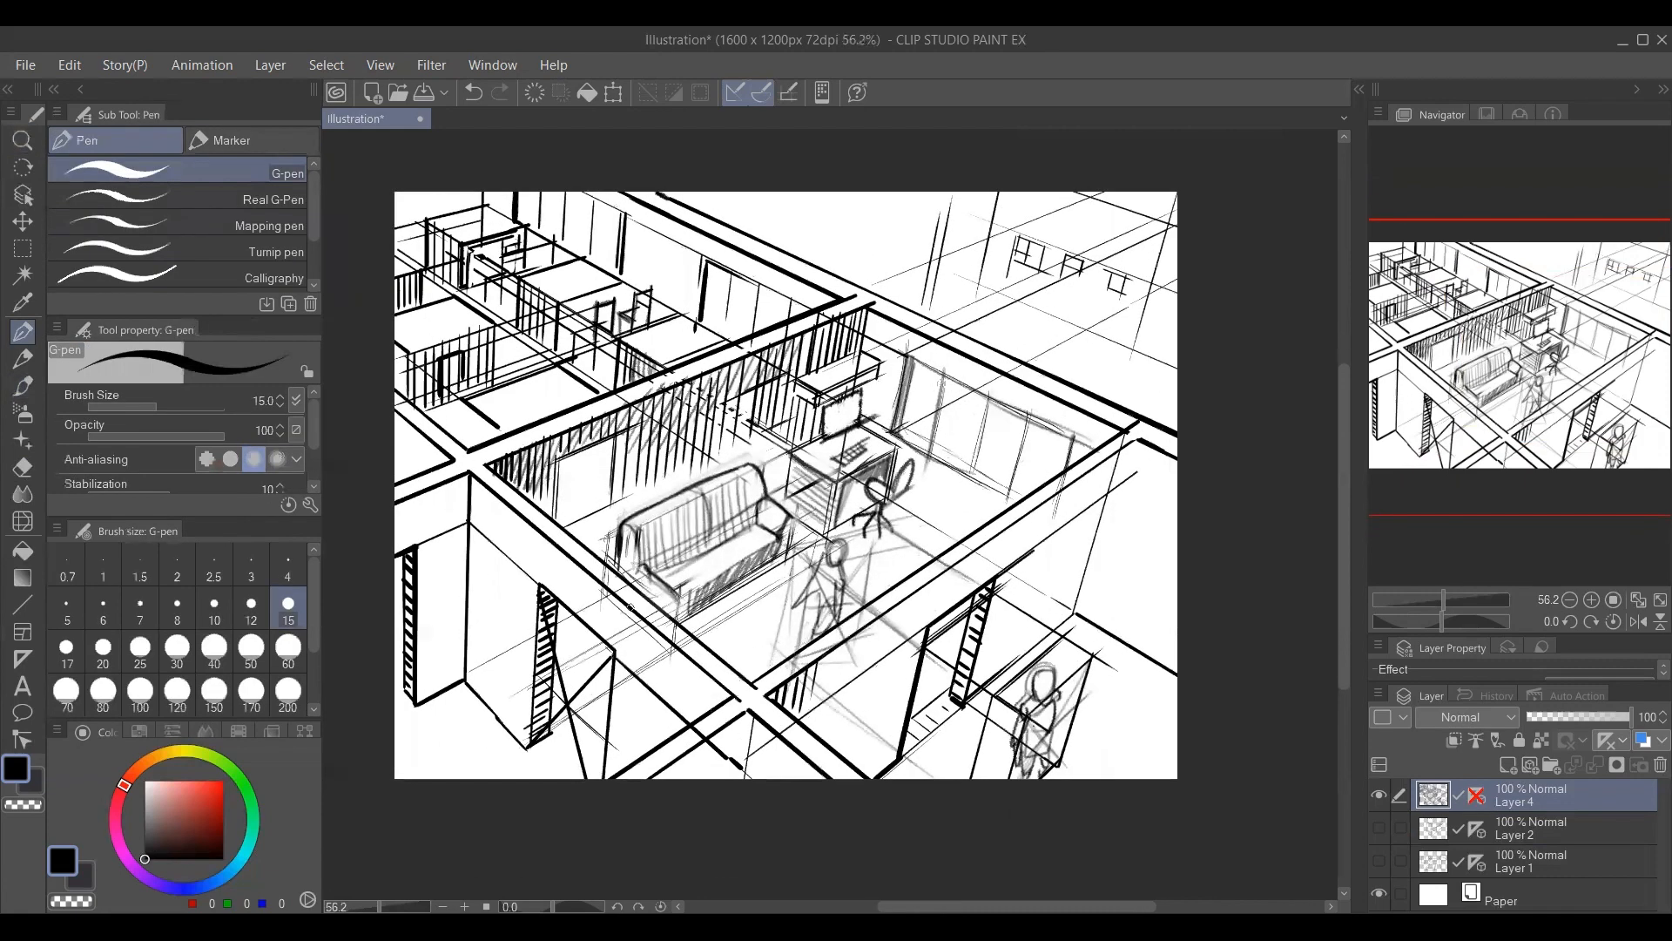
key(b)
drag(655, 626, 649, 729)
mouse_move(660, 643)
mouse_down()
mouse_move(671, 731)
mouse_move(694, 732)
mouse_up()
drag(697, 670, 717, 687)
drag(621, 608, 620, 723)
mouse_move(643, 621)
mouse_down()
mouse_move(633, 728)
mouse_move(620, 702)
mouse_move(633, 736)
mouse_up()
mouse_move(643, 616)
mouse_down()
mouse_move(649, 732)
mouse_move(656, 715)
mouse_up()
drag(662, 635, 672, 728)
drag(681, 642, 694, 723)
mouse_move(703, 662)
mouse_down()
mouse_move(708, 723)
mouse_move(738, 765)
mouse_up()
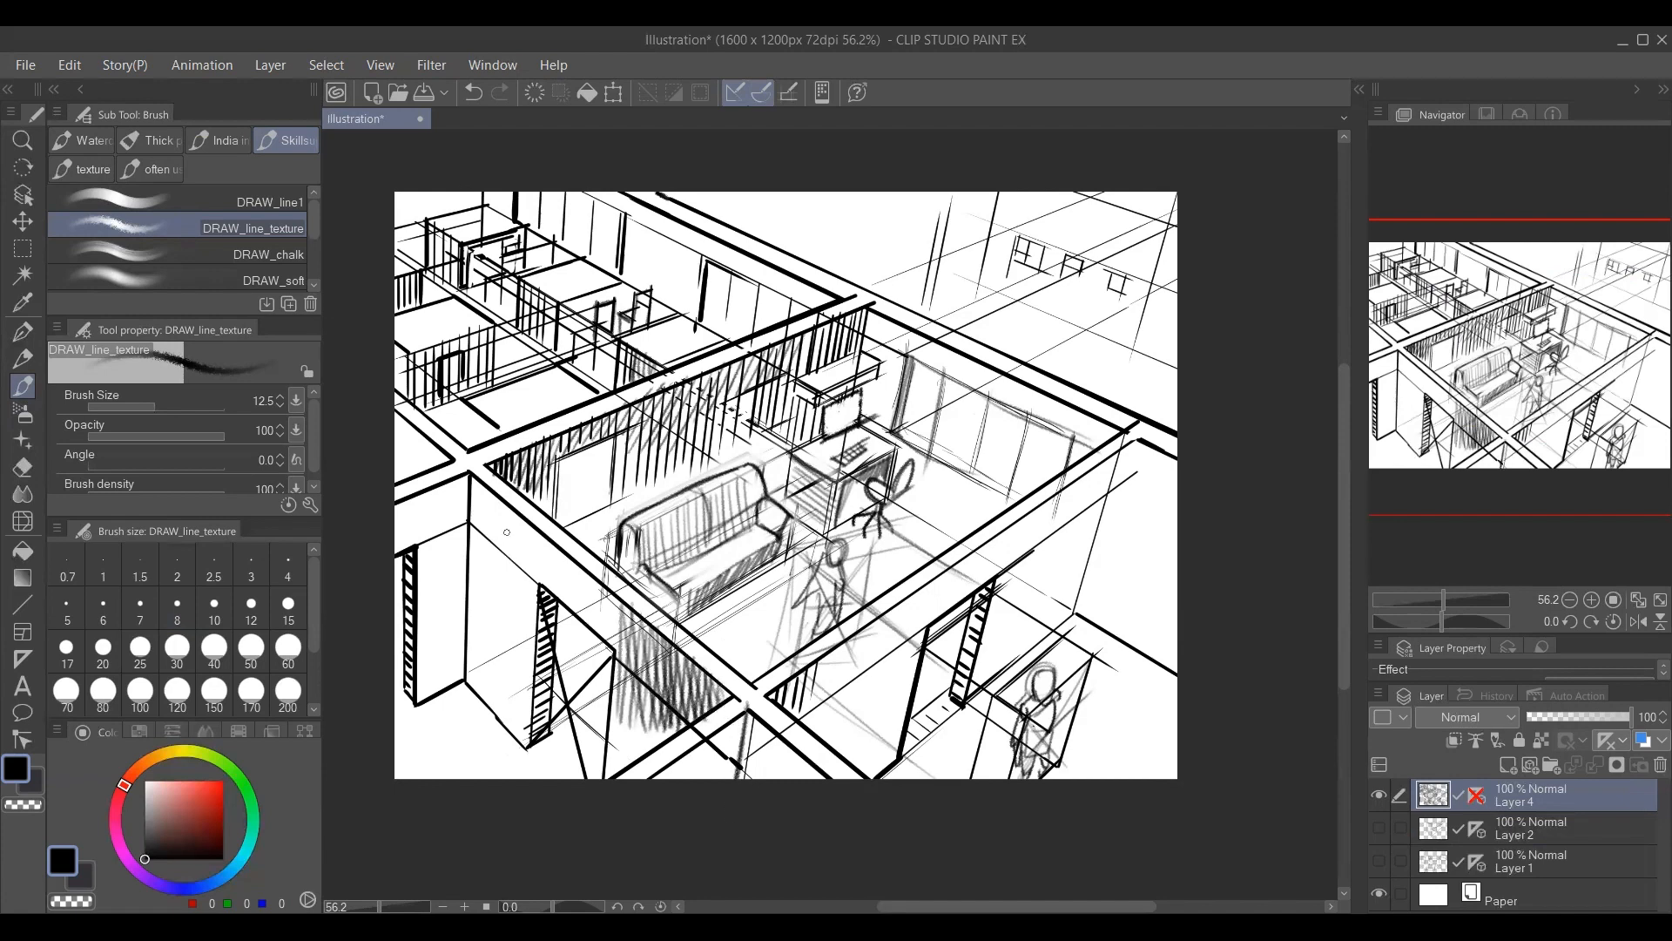
Extend the upright hatching beneath the foreground wall's top edge toward its far corner.
drag(504, 513, 503, 575)
drag(510, 508, 515, 582)
drag(526, 516, 531, 582)
drag(543, 539, 549, 599)
drag(561, 548, 566, 606)
drag(573, 557, 583, 625)
mouse_move(593, 579)
mouse_down()
mouse_move(595, 637)
mouse_move(612, 634)
mouse_up()
mouse_move(557, 545)
mouse_down()
mouse_move(556, 617)
mouse_move(573, 624)
mouse_up()
drag(582, 566, 596, 643)
drag(603, 589, 613, 648)
drag(617, 597, 619, 650)
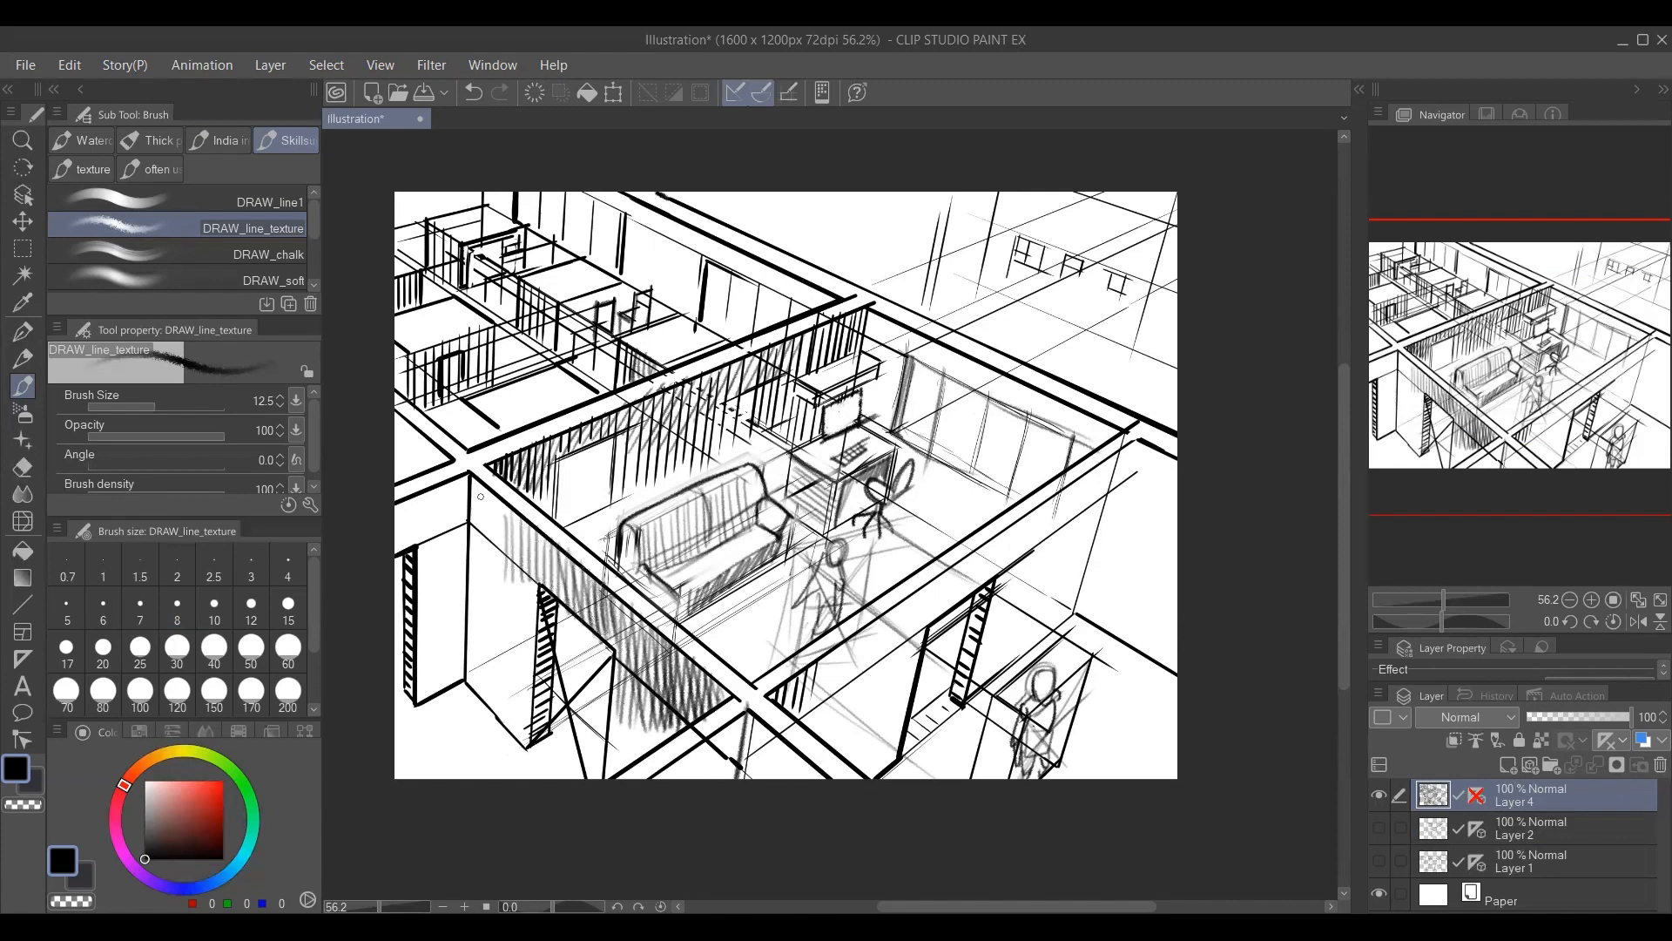
Shade the foreground wall's outer face beside the corner with long upright strokes above the door opening.
drag(470, 480, 471, 575)
drag(474, 485, 475, 556)
drag(479, 485, 481, 588)
drag(485, 521, 493, 602)
drag(498, 516, 489, 651)
drag(492, 488, 505, 669)
mouse_move(509, 503)
mouse_down()
mouse_move(512, 610)
mouse_move(509, 555)
mouse_up()
drag(517, 514, 520, 666)
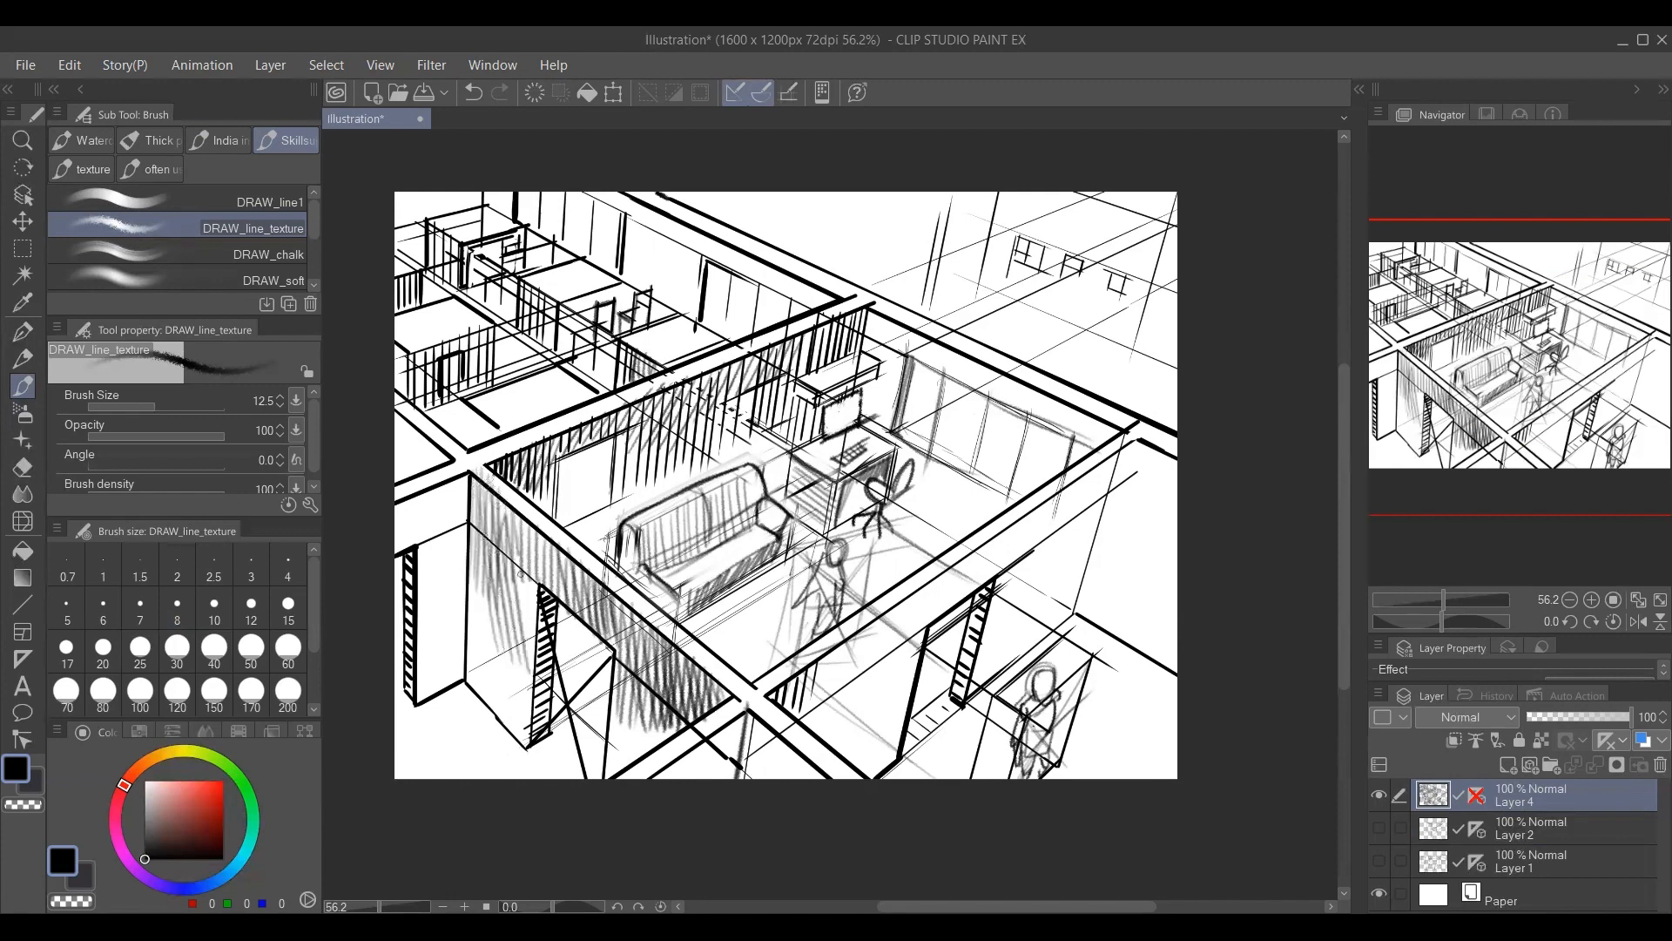
Fill the foreground wall's outer face between its outer corner and the door opening with long upright hatching down to the floor.
drag(525, 556, 529, 660)
drag(532, 532, 535, 644)
drag(524, 524, 544, 509)
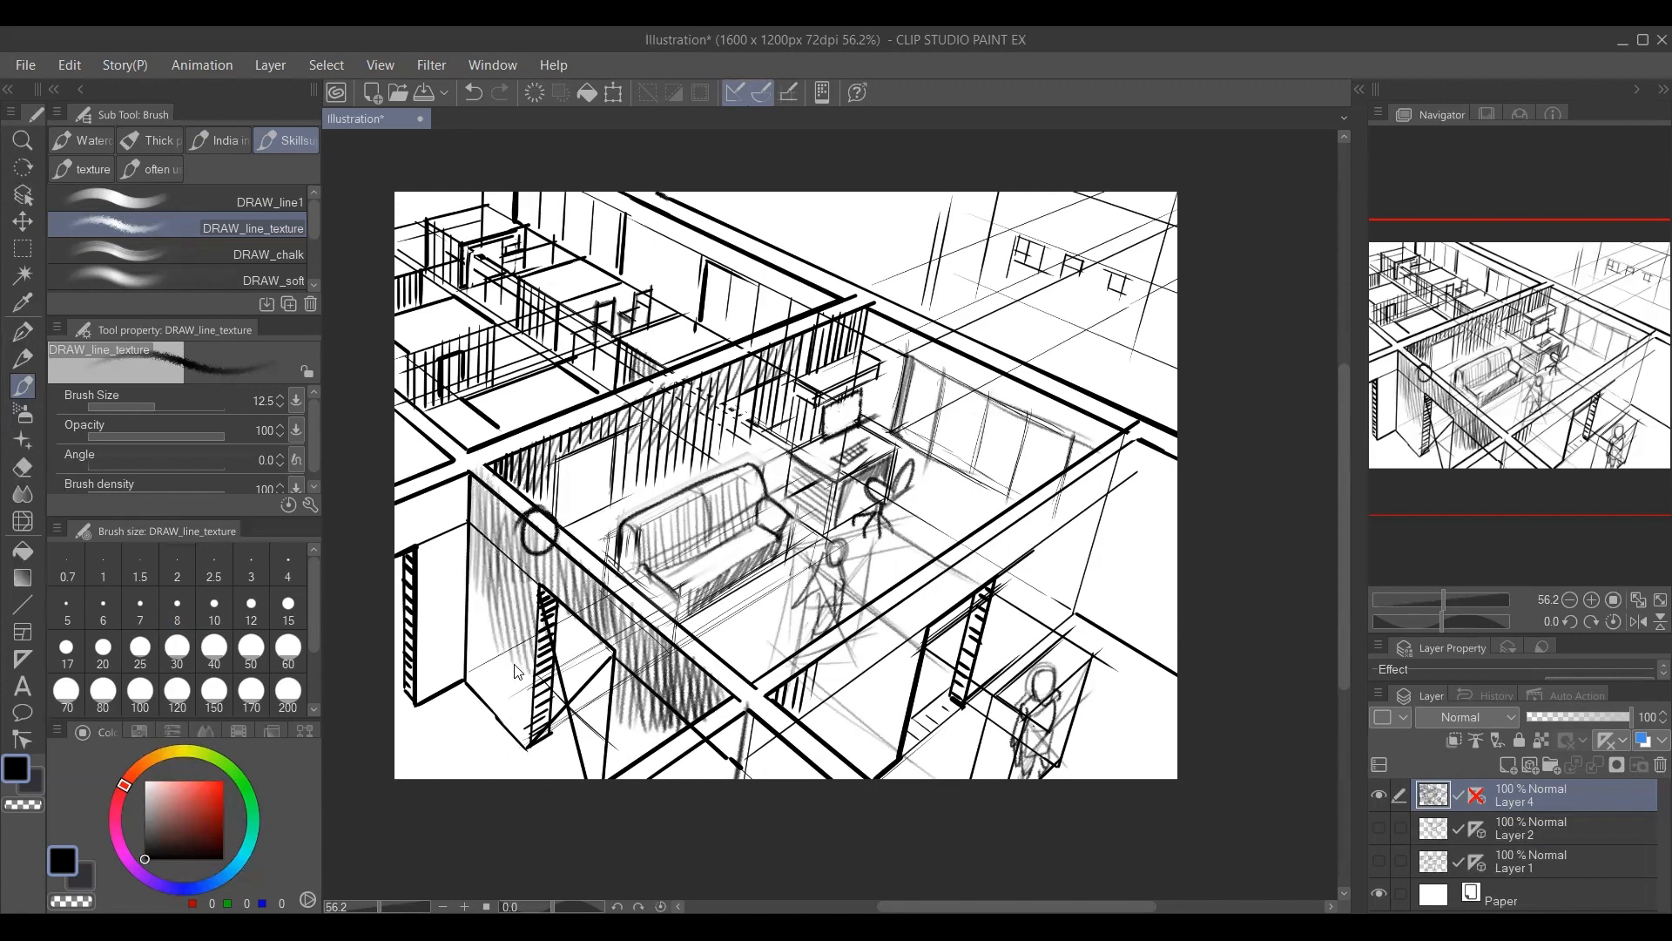
key(ctrl+z)
mouse_move(472, 554)
mouse_down()
mouse_move(479, 715)
mouse_move(489, 701)
mouse_up()
drag(497, 568, 505, 714)
drag(512, 592, 521, 738)
drag(523, 634, 527, 761)
Hatch the adjoining foreground wall's outer face with slanted strokes under its top edge and between the near corner and doorway.
mouse_move(735, 649)
mouse_down()
mouse_move(669, 631)
mouse_move(781, 728)
mouse_move(822, 718)
mouse_up()
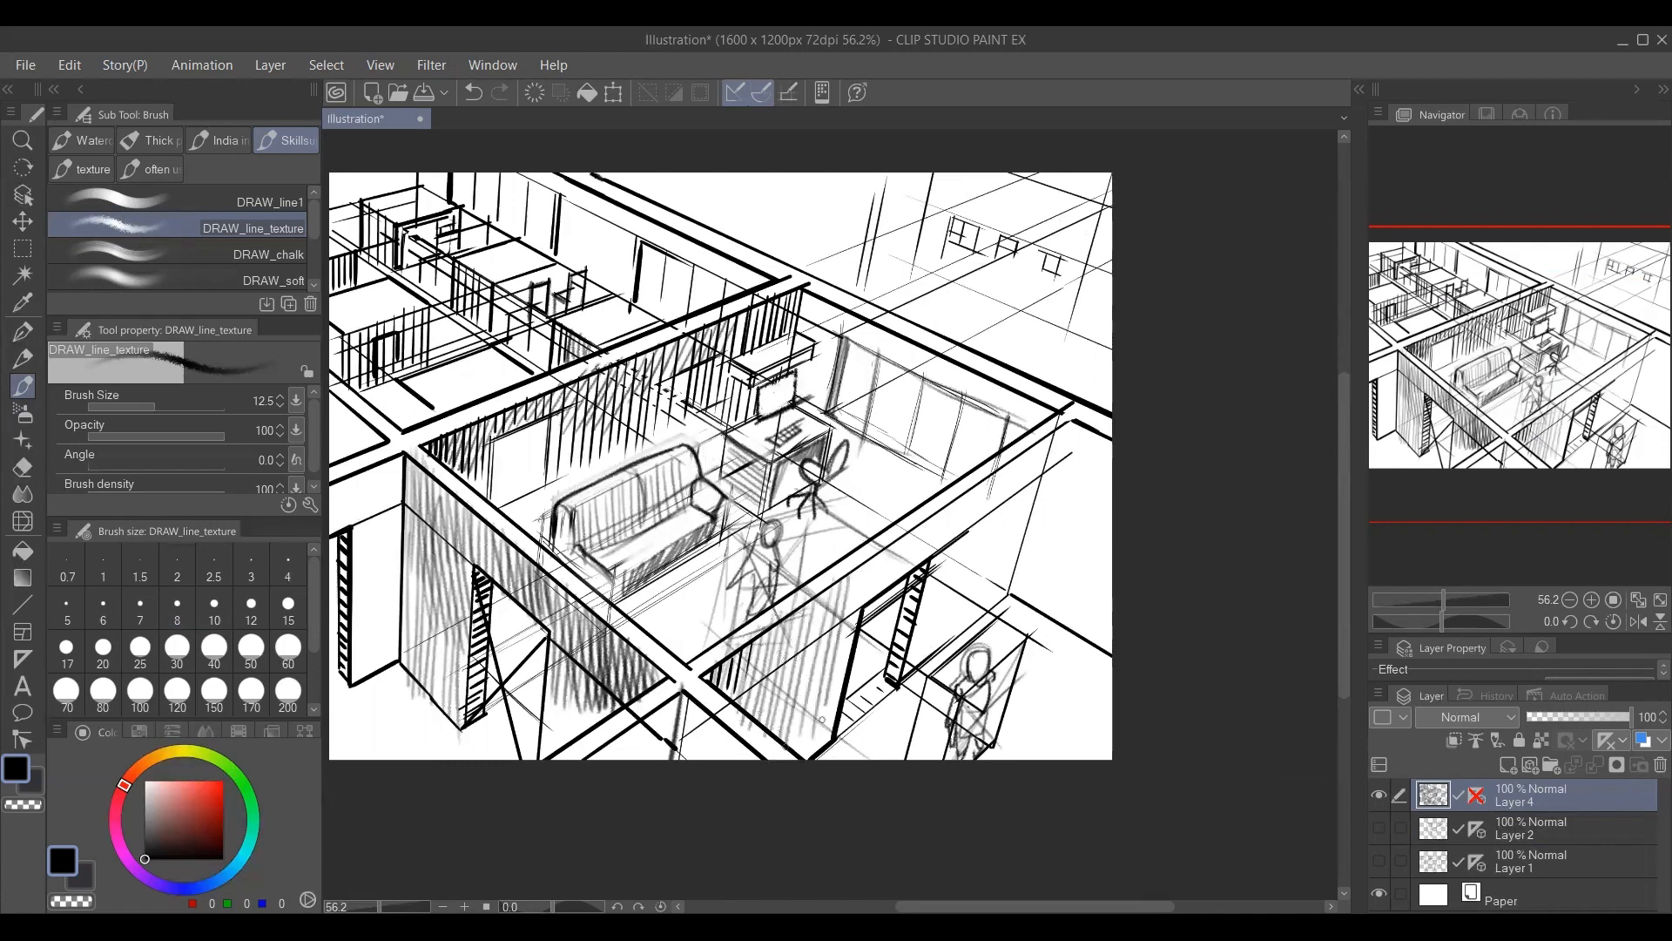
mouse_move(834, 628)
mouse_down()
mouse_move(953, 532)
mouse_move(967, 557)
mouse_move(998, 475)
mouse_move(1054, 423)
mouse_move(1021, 549)
mouse_move(1010, 461)
mouse_move(923, 549)
mouse_up()
mouse_move(1037, 431)
mouse_down()
mouse_move(897, 566)
mouse_move(1013, 476)
mouse_move(880, 583)
mouse_up()
mouse_move(1032, 475)
mouse_down()
mouse_move(899, 576)
mouse_move(754, 649)
mouse_up()
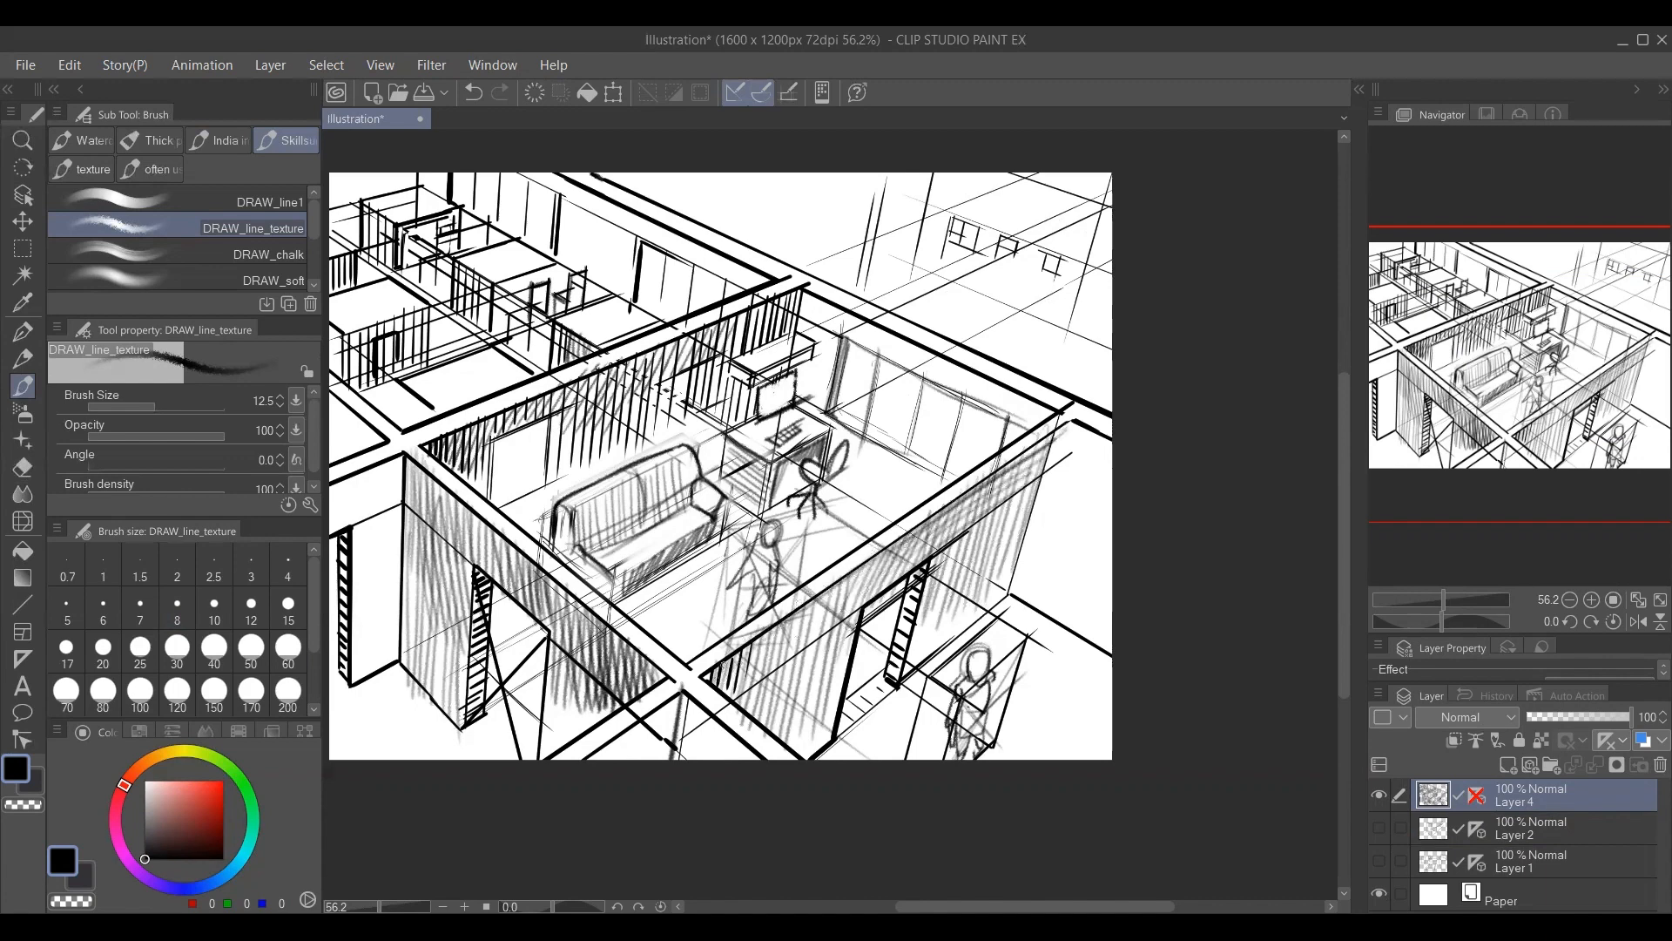
mouse_move(918, 538)
mouse_down()
mouse_move(752, 651)
mouse_move(749, 675)
mouse_up()
drag(898, 575, 778, 676)
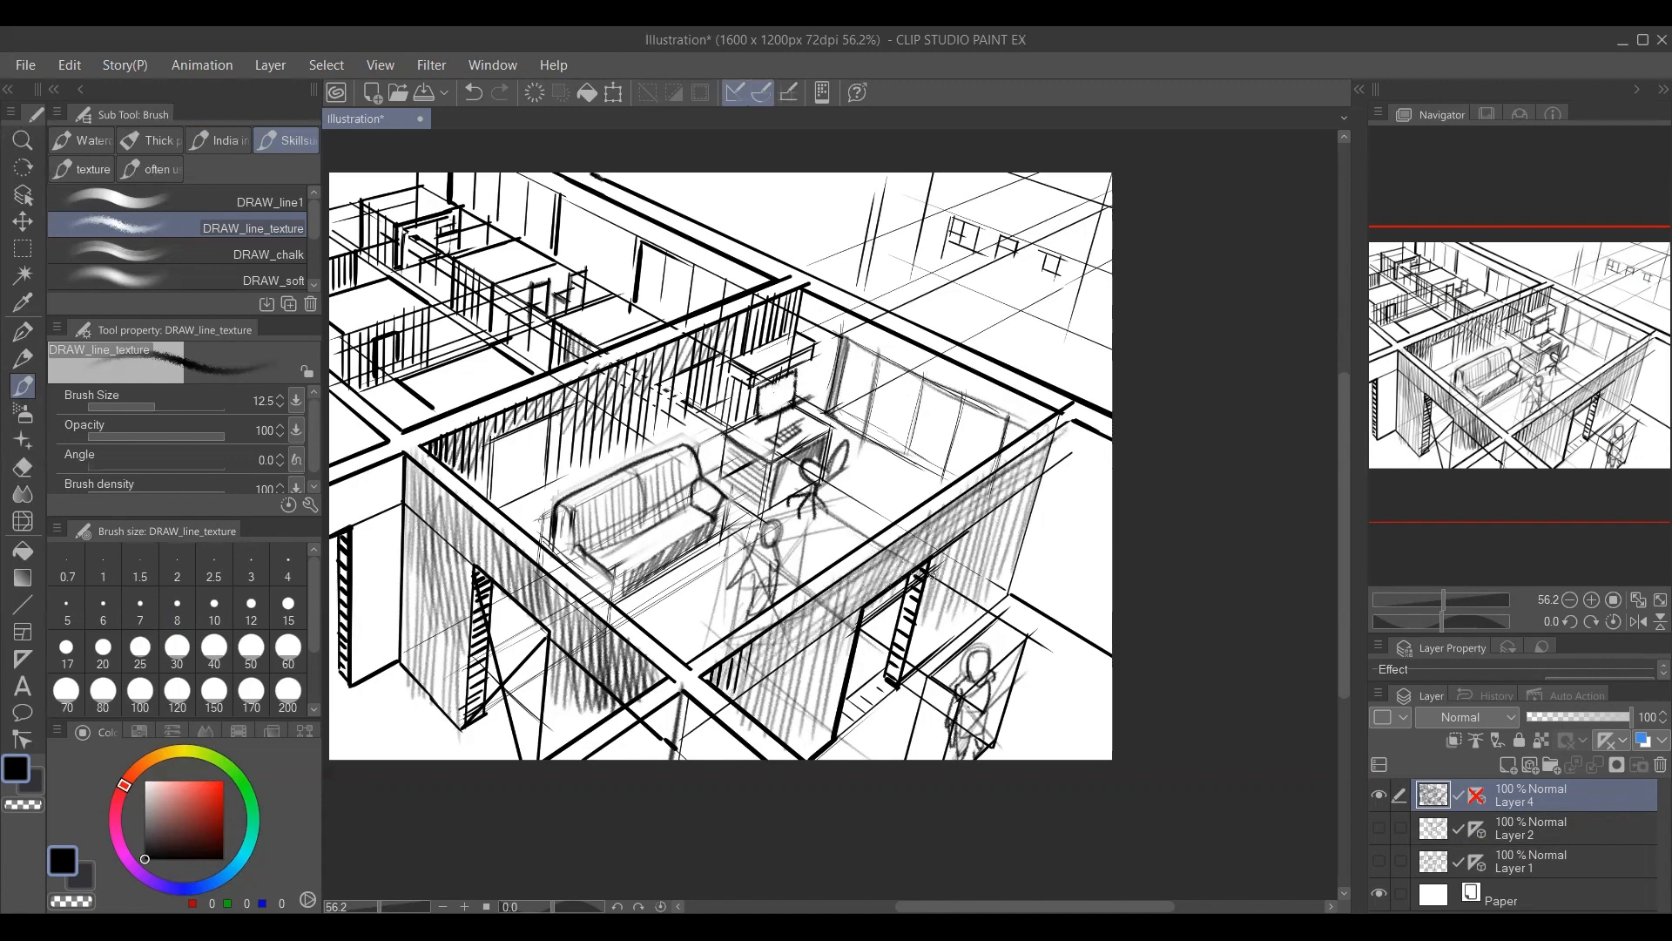
Hatch the same wall beyond its doorway and add more strokes between the doorway and the near corner.
mouse_move(1037, 492)
mouse_down()
mouse_move(941, 562)
mouse_move(935, 585)
mouse_up()
mouse_move(1023, 532)
mouse_down()
mouse_move(930, 617)
mouse_move(1010, 579)
mouse_up()
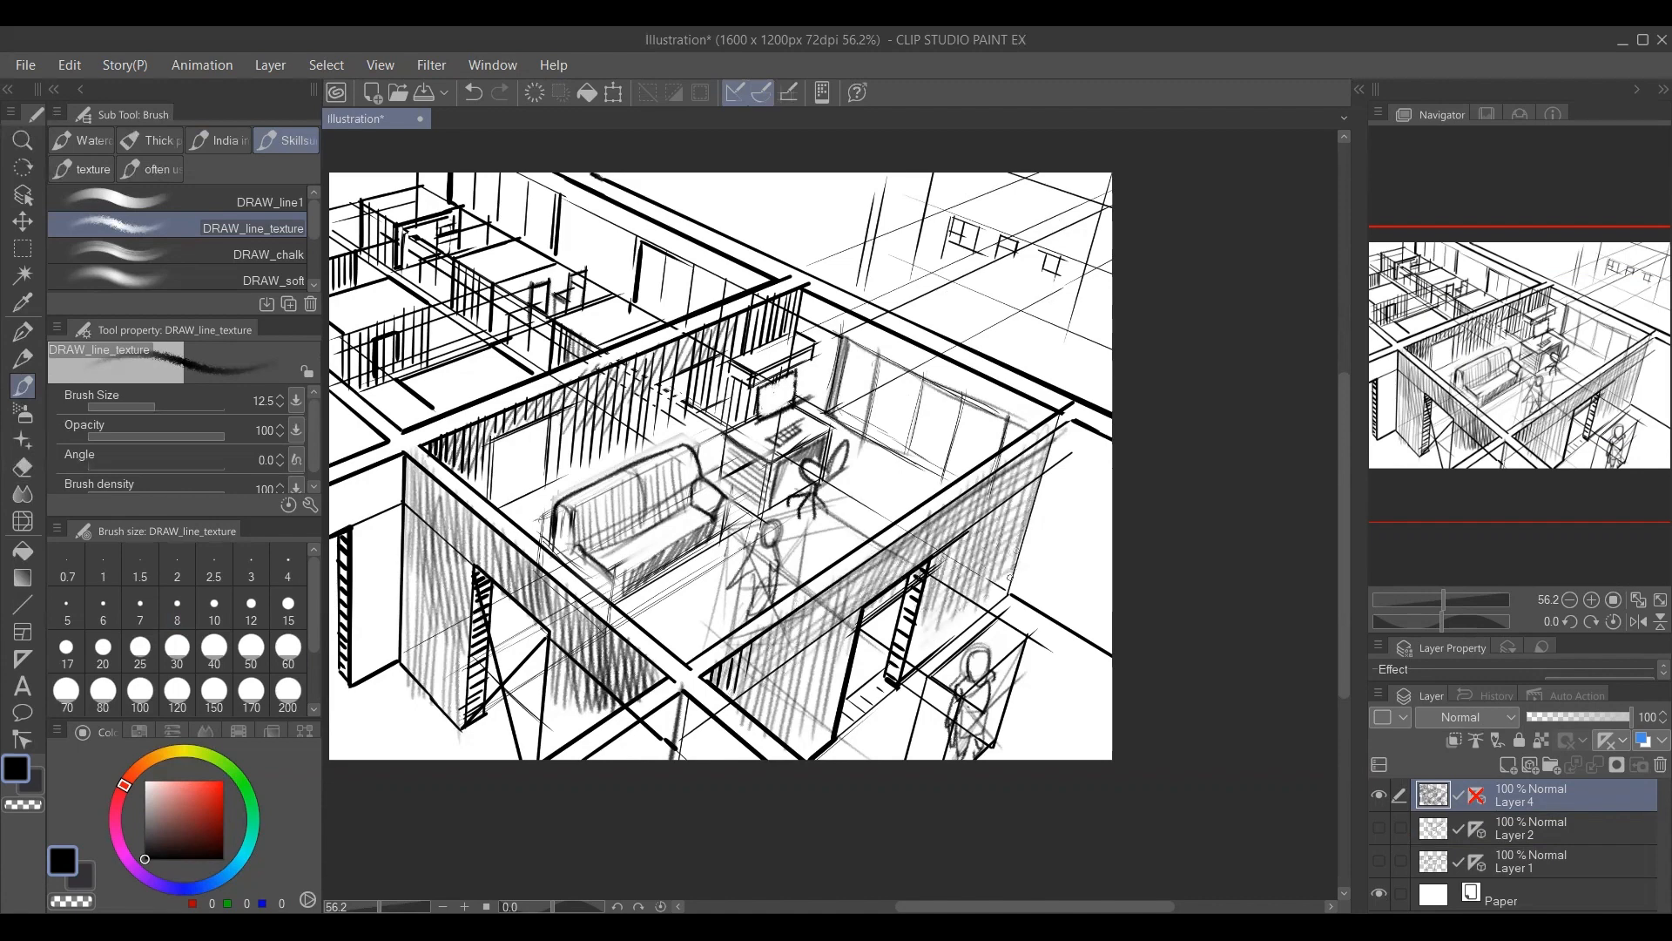
mouse_move(828, 627)
mouse_down()
mouse_move(750, 697)
mouse_move(765, 723)
mouse_up()
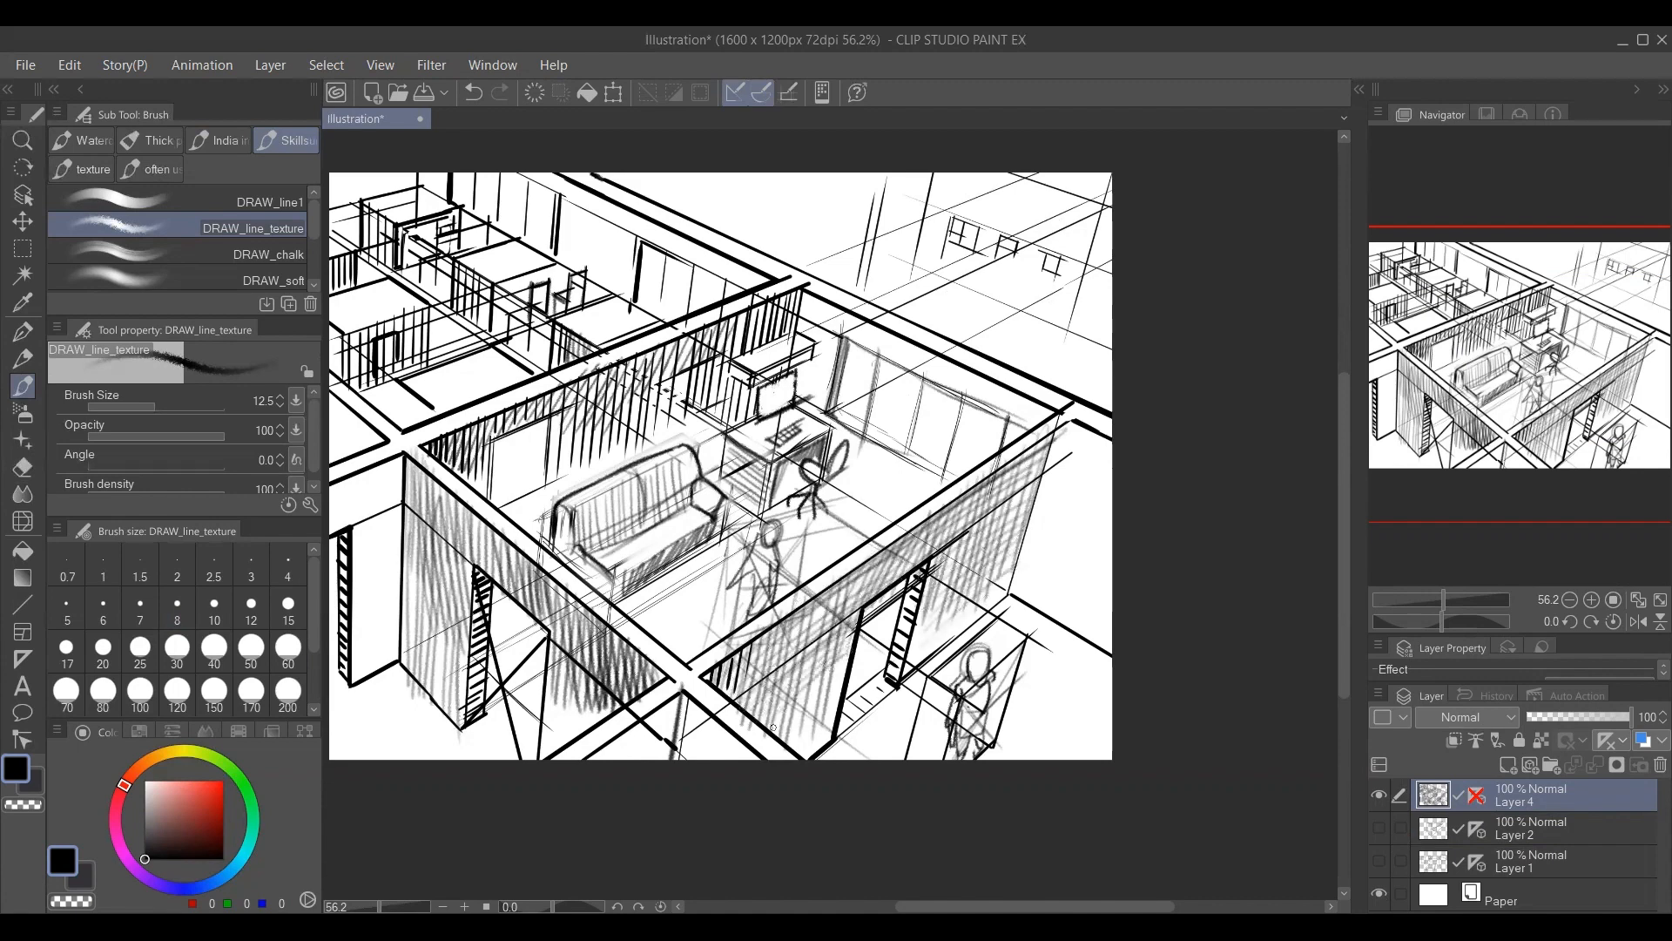
drag(850, 664, 780, 733)
Shade the wall directly behind the sofa's backrest and the area beside its armrest with soft hatching strokes.
drag(796, 546, 918, 627)
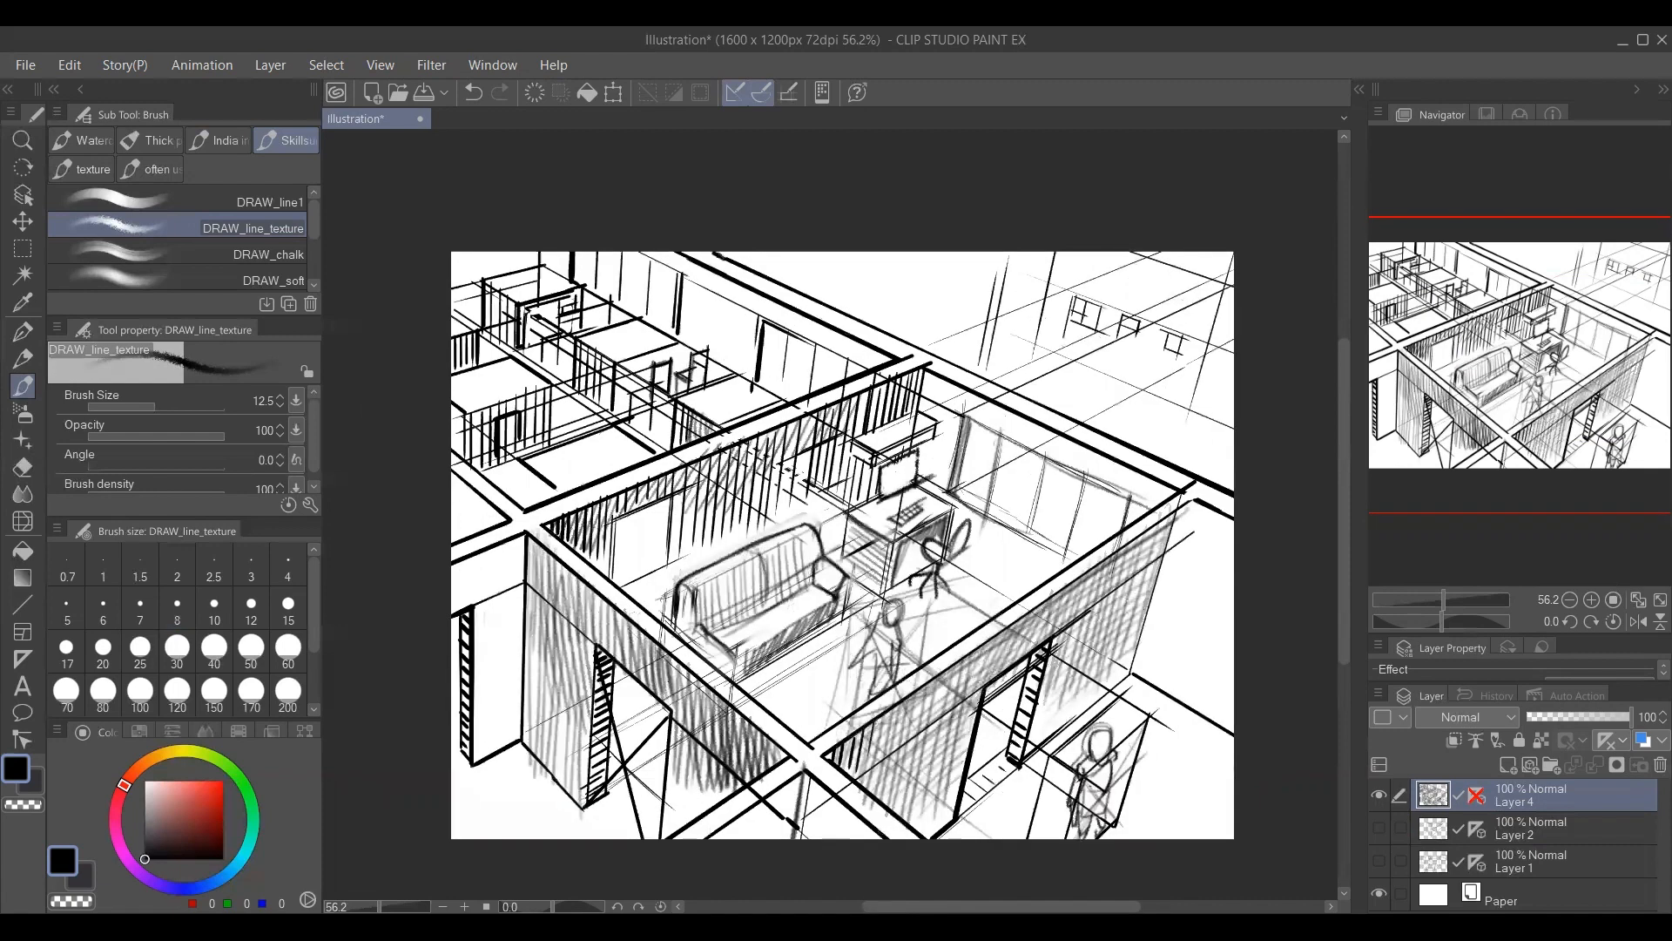
drag(794, 458, 680, 579)
drag(789, 490, 698, 575)
mouse_move(783, 517)
mouse_down()
mouse_move(705, 575)
mouse_move(680, 564)
mouse_move(640, 617)
mouse_up()
drag(666, 572, 658, 622)
drag(557, 687, 503, 652)
drag(668, 624, 671, 675)
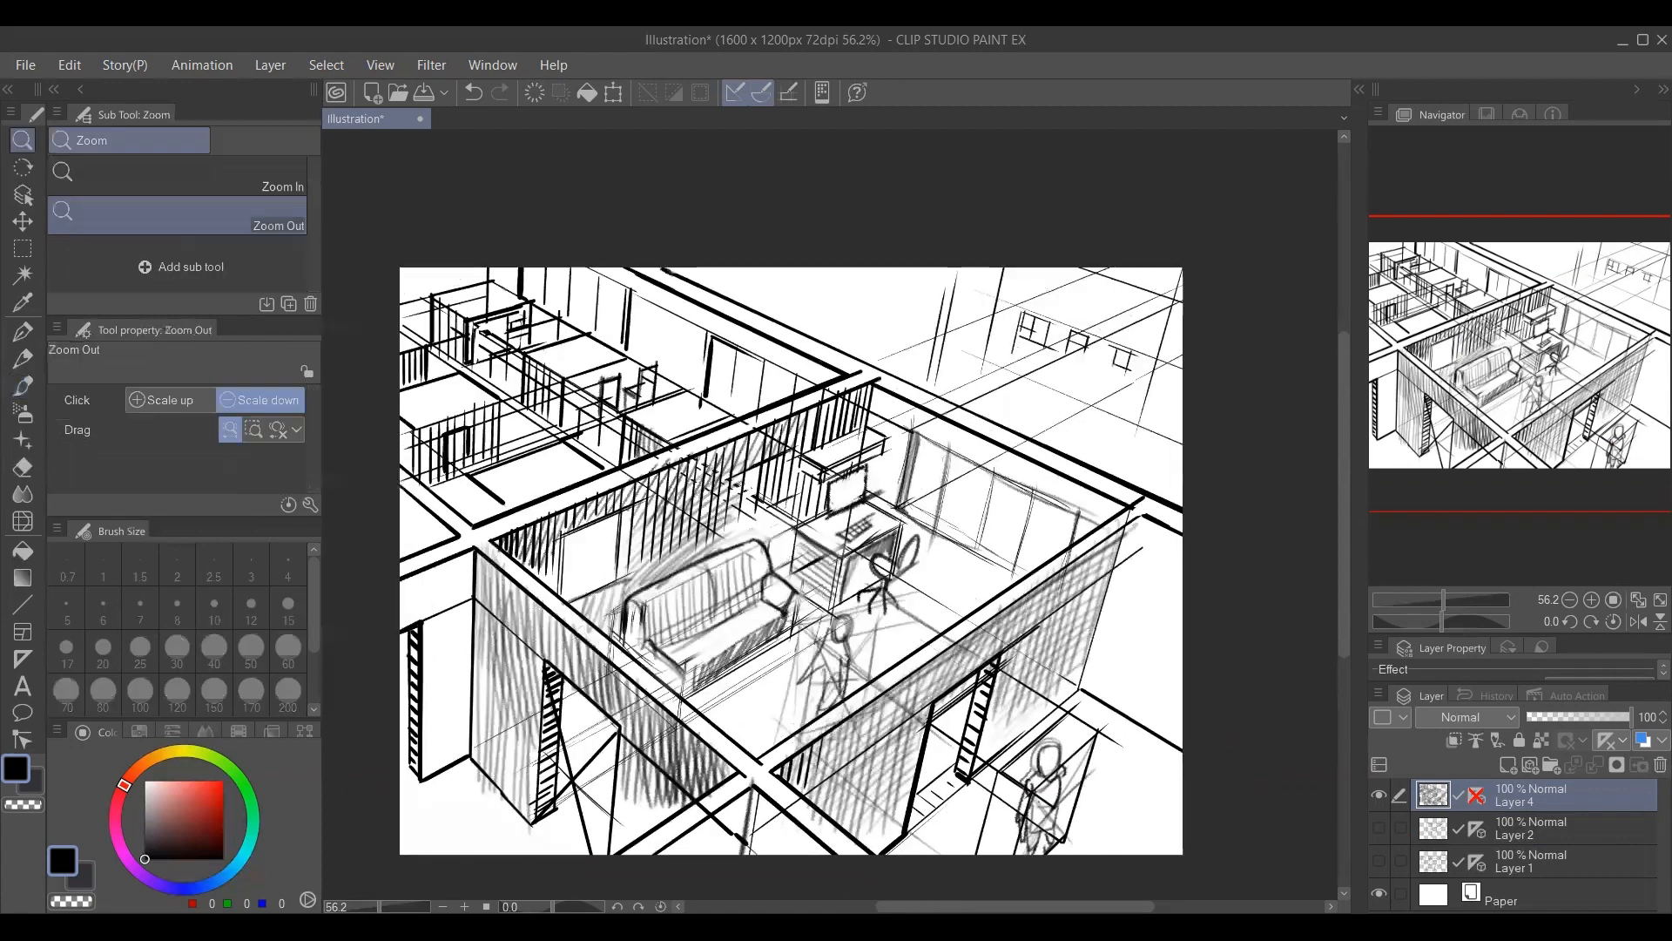
Hatch the neighbouring room's far wall with upright strokes beside and above its opening and at the canvas's upper corner.
drag(637, 279, 629, 350)
drag(647, 282, 641, 381)
drag(656, 288, 653, 381)
drag(671, 294, 667, 385)
drag(685, 304, 679, 402)
mouse_move(701, 312)
mouse_down()
mouse_move(693, 400)
mouse_move(719, 334)
mouse_move(783, 342)
mouse_up()
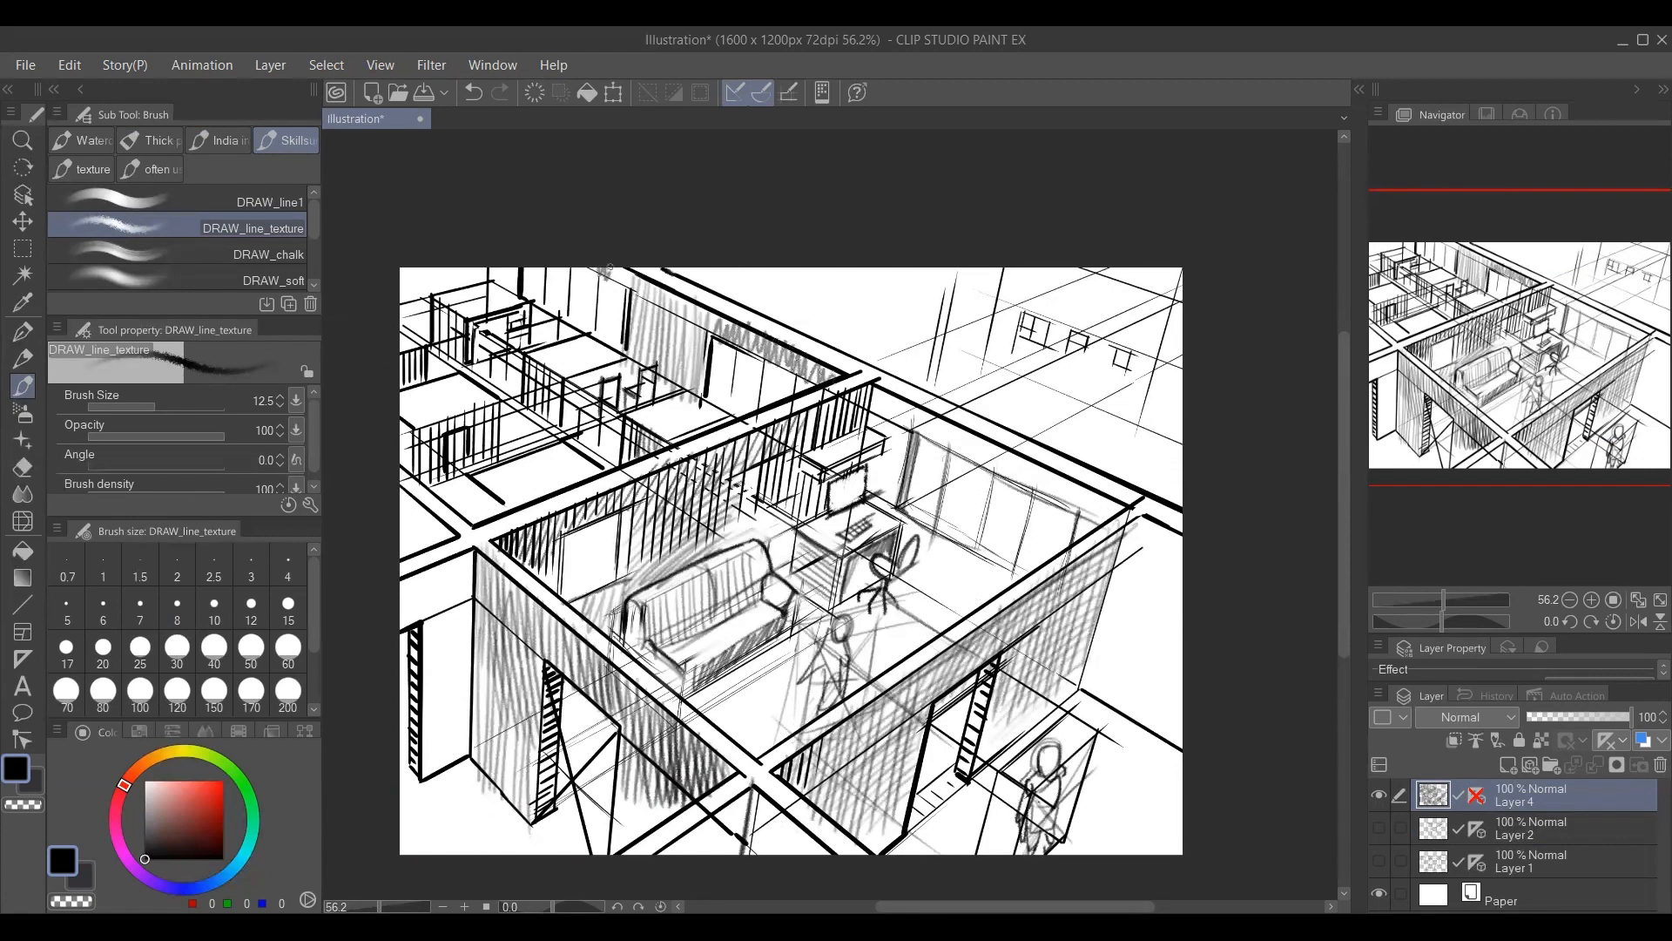
drag(404, 269, 418, 314)
mouse_move(429, 269)
mouse_down()
mouse_move(435, 305)
mouse_move(468, 269)
mouse_move(478, 291)
mouse_up()
key(alt+space)
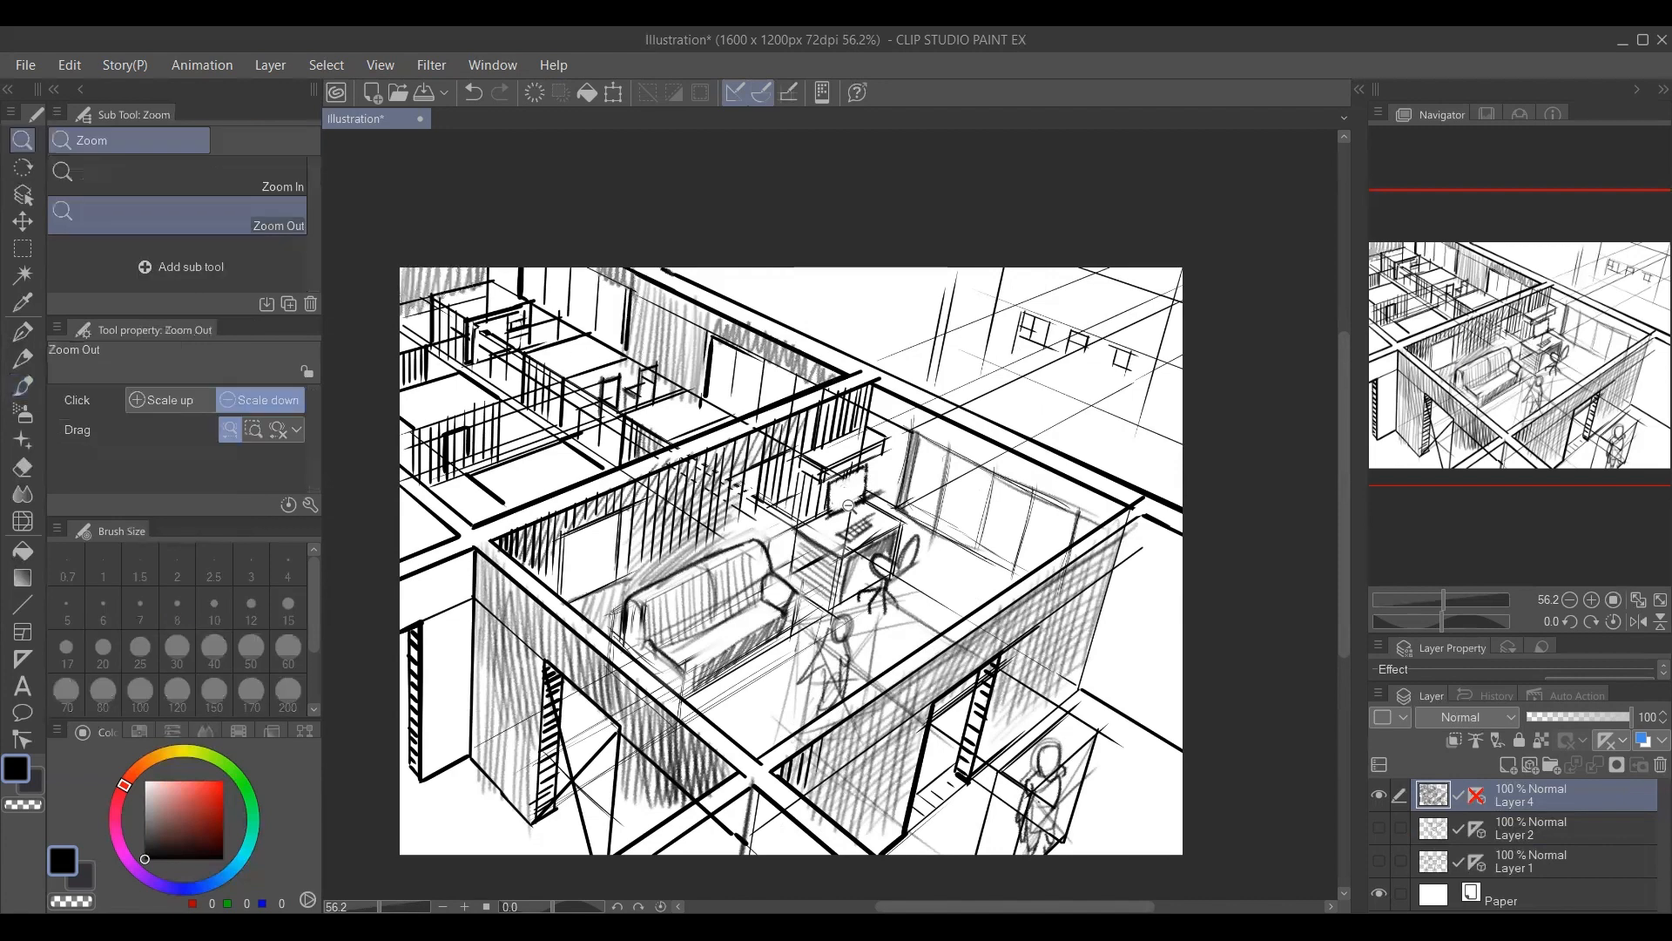
drag(847, 513, 782, 494)
key(ctrl+space)
click(694, 555)
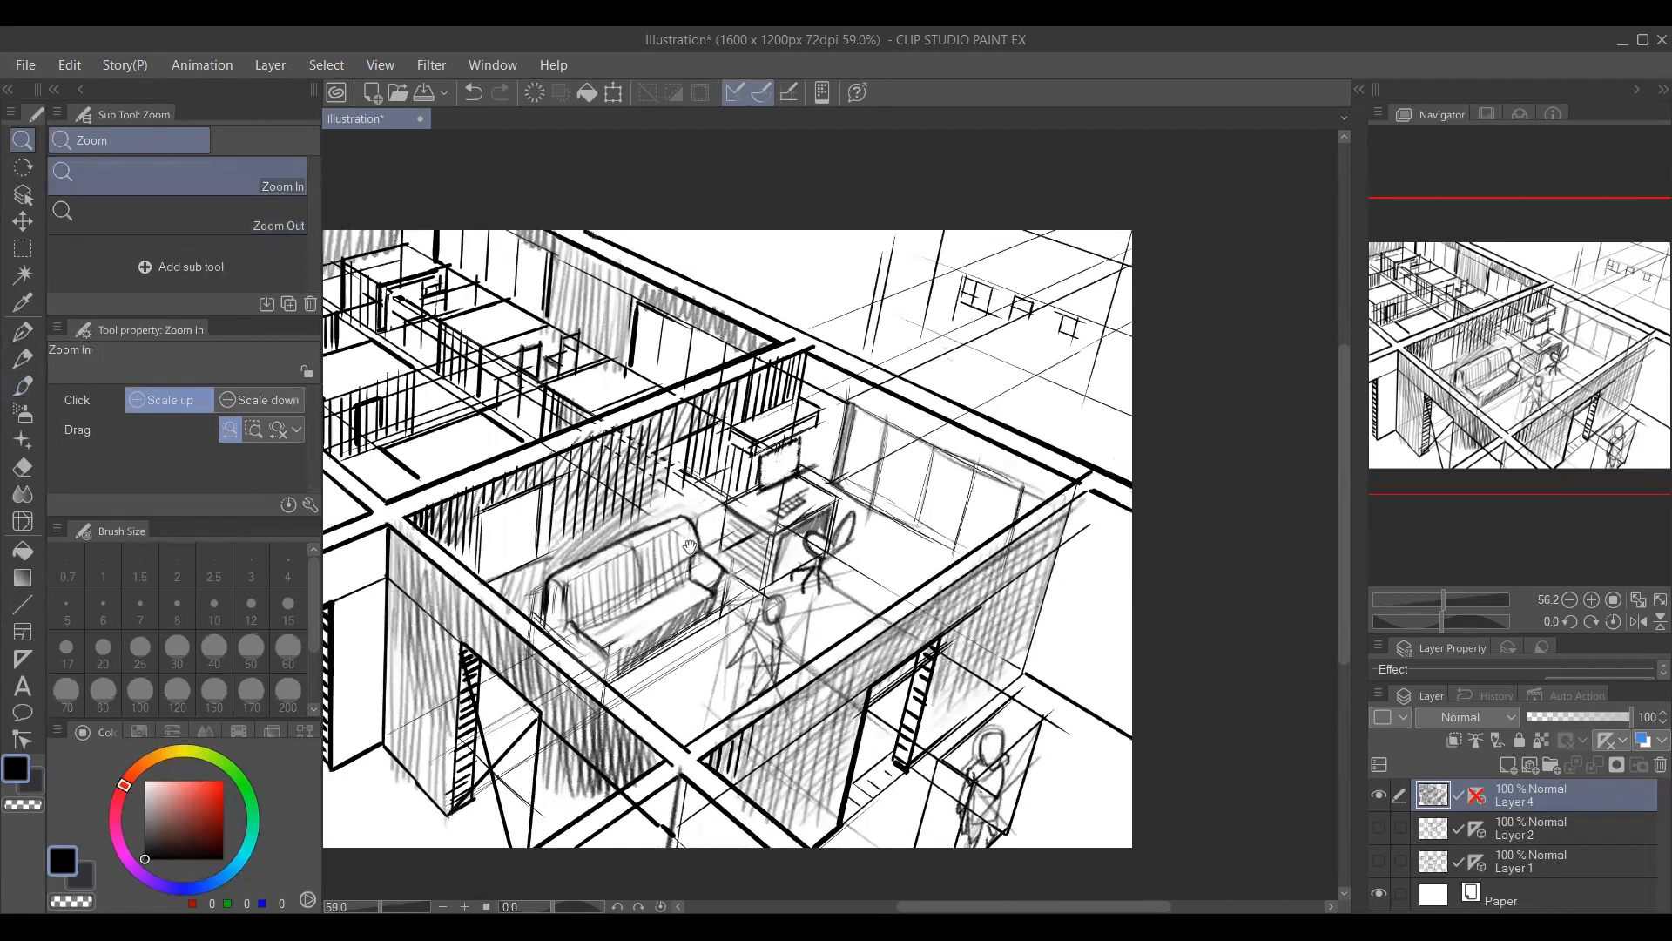
drag(681, 547, 754, 528)
drag(763, 358, 769, 348)
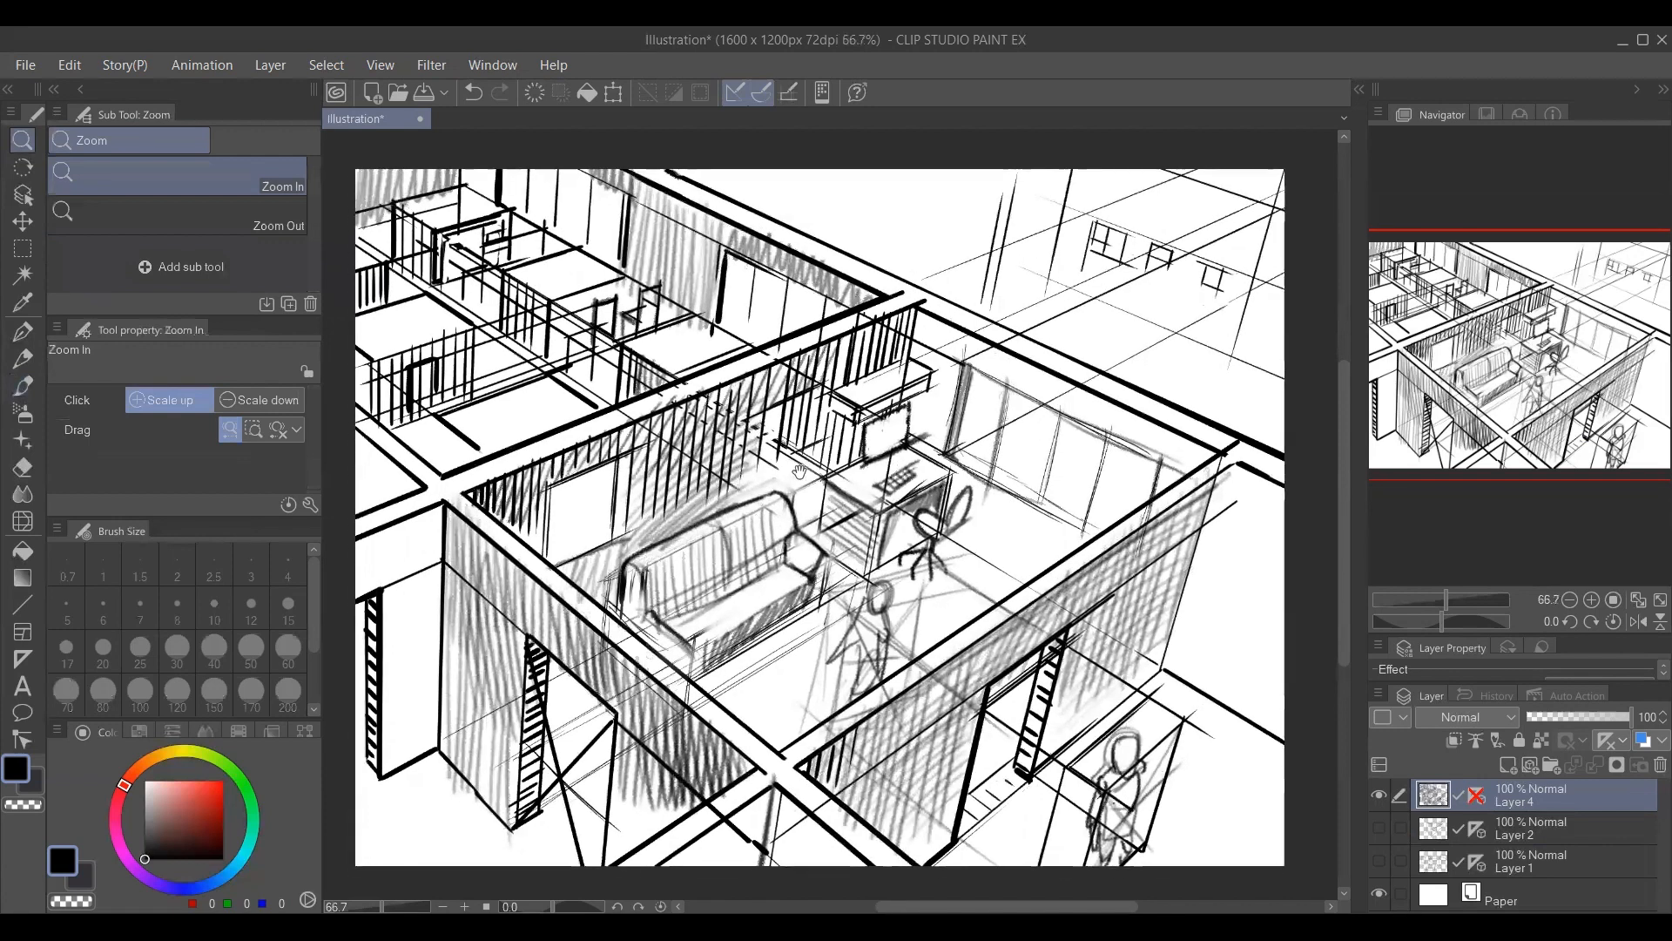
drag(789, 483, 787, 486)
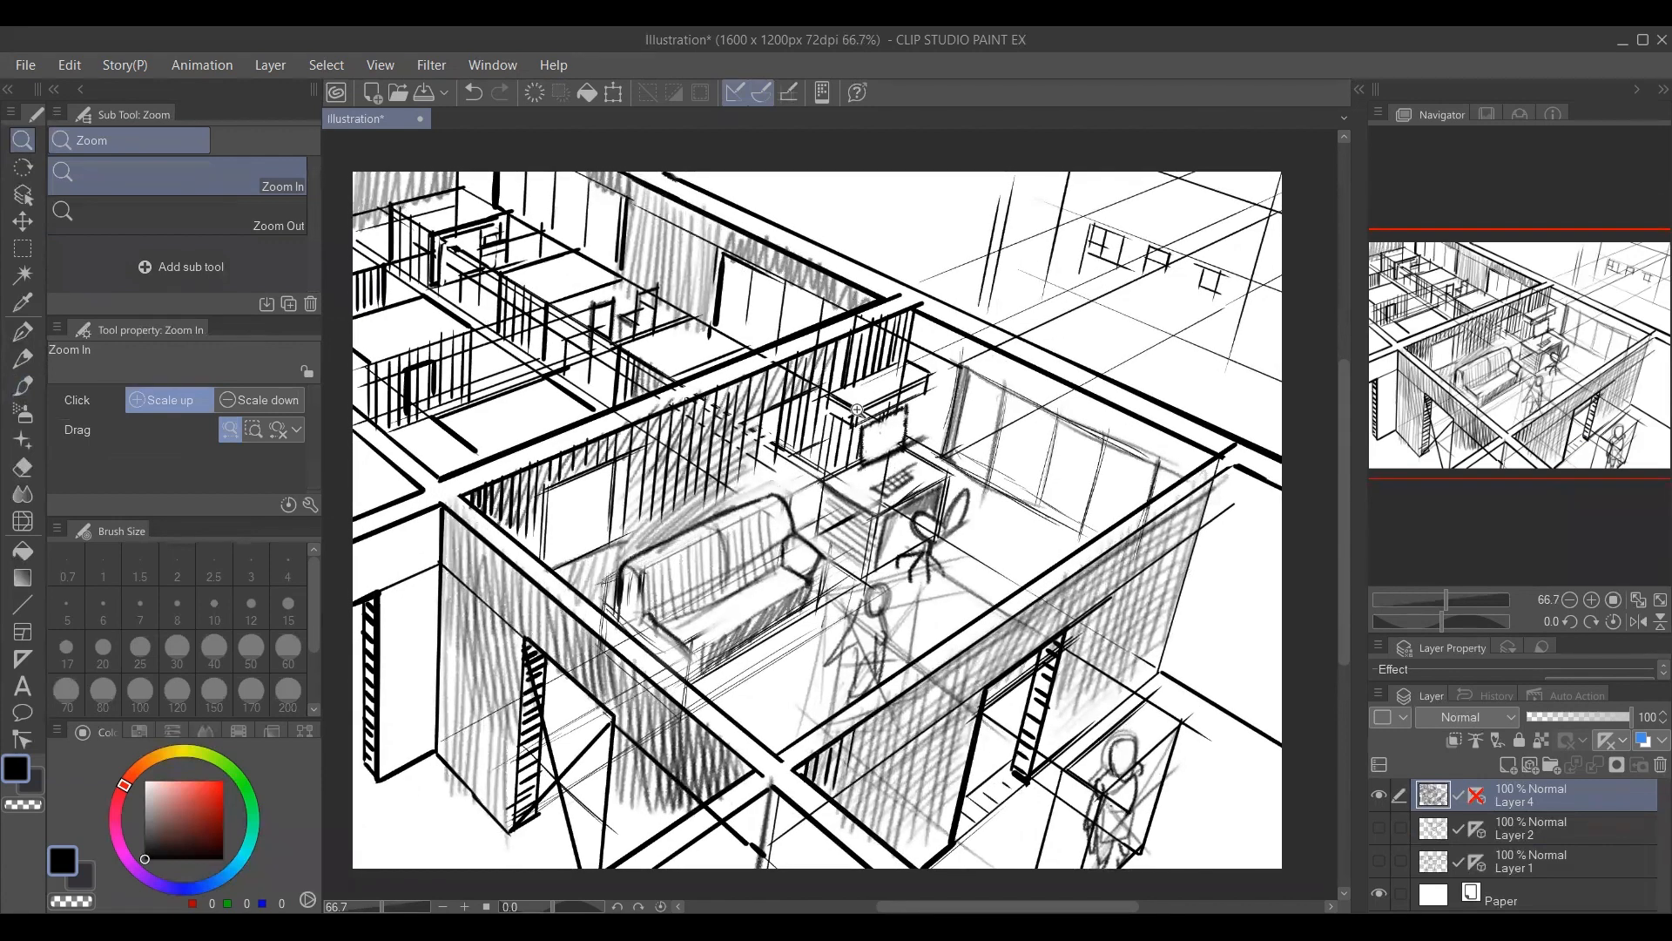